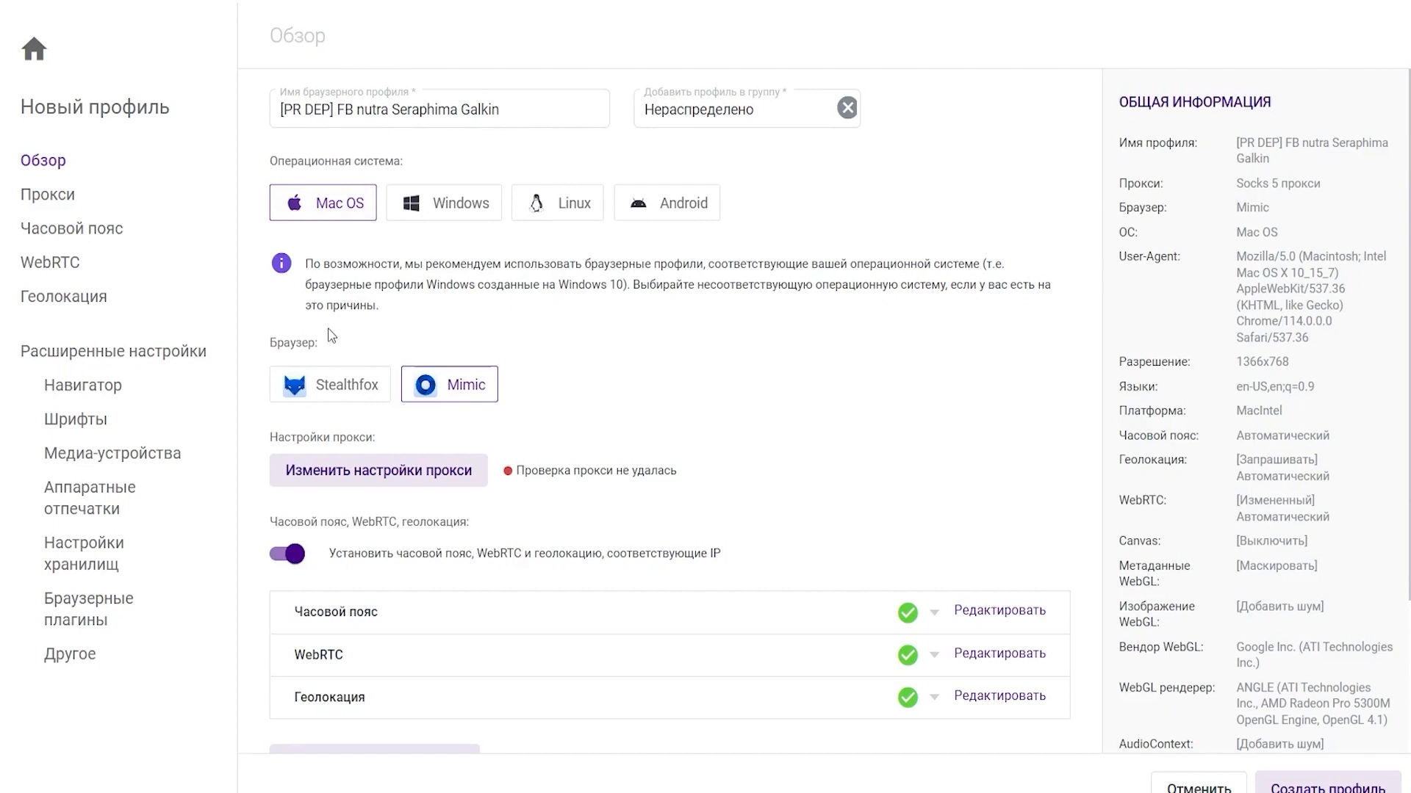
{"action": "left_click", "coordinate": [88, 203]}
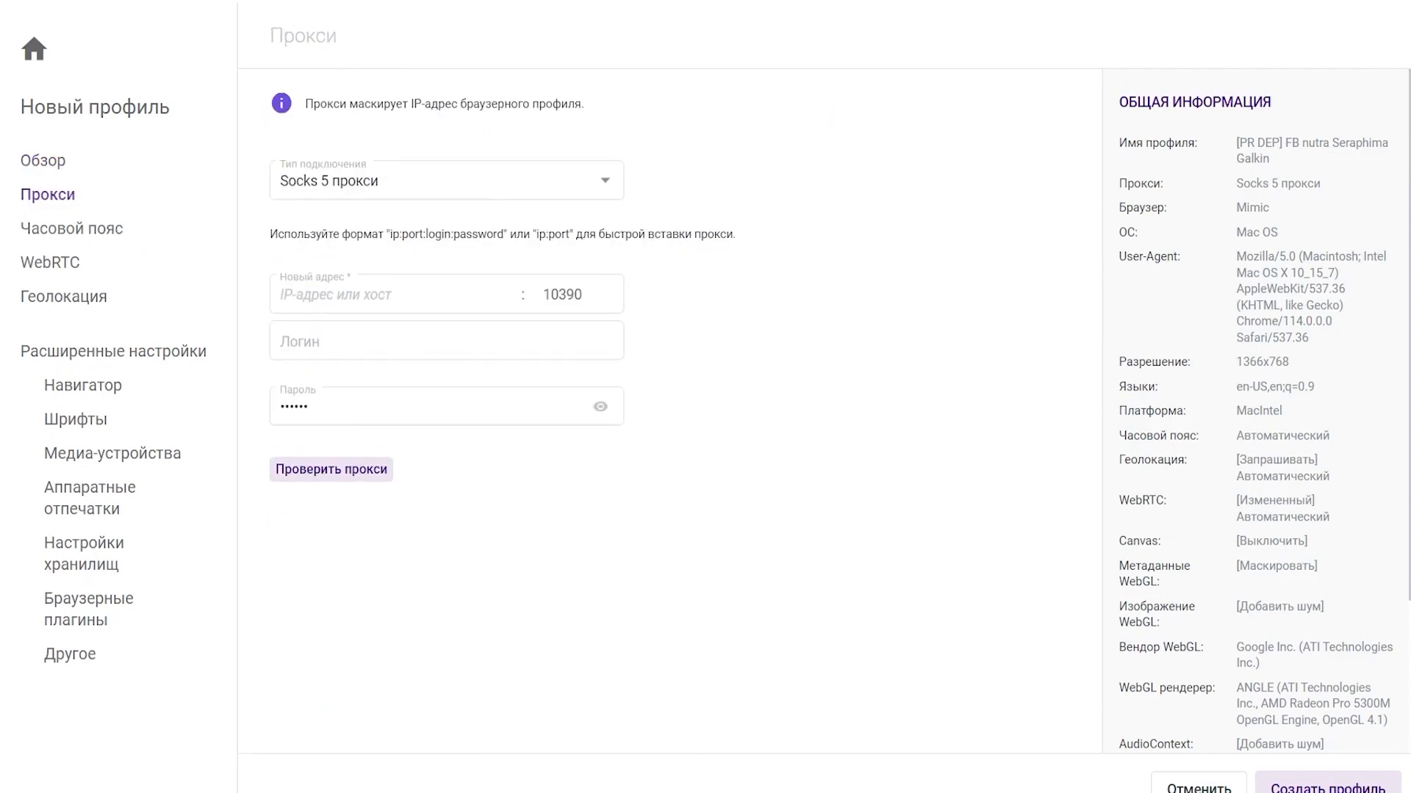
{"action": "left_click", "coordinate": [478, 680]}
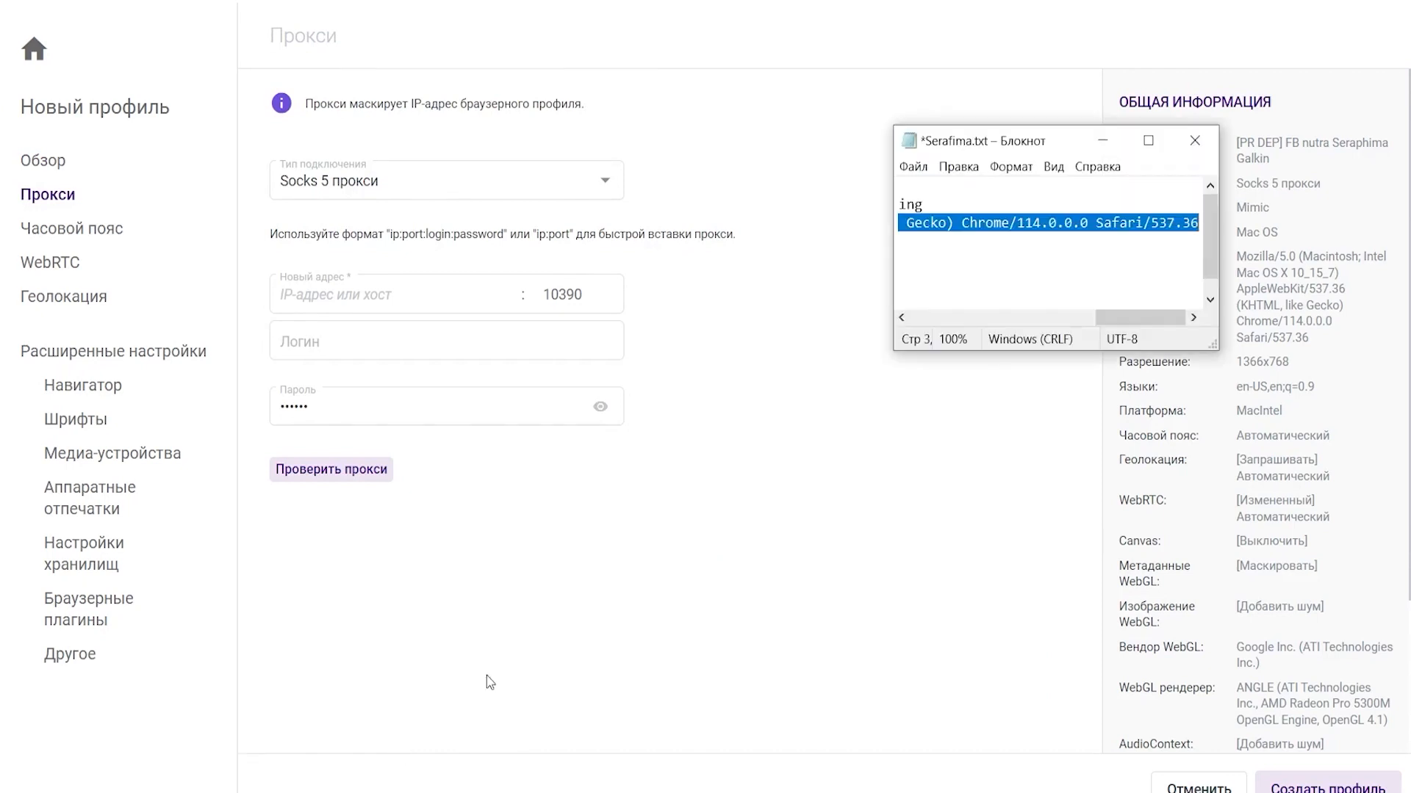
{"action": "left_click_drag", "start_coordinate": [1139, 318], "coordinate": [882, 297]}
{"action": "left_click_drag", "start_coordinate": [1001, 280], "coordinate": [882, 281]}
{"action": "key", "text": "ctrl+c"}
{"action": "left_click", "coordinate": [536, 291]}
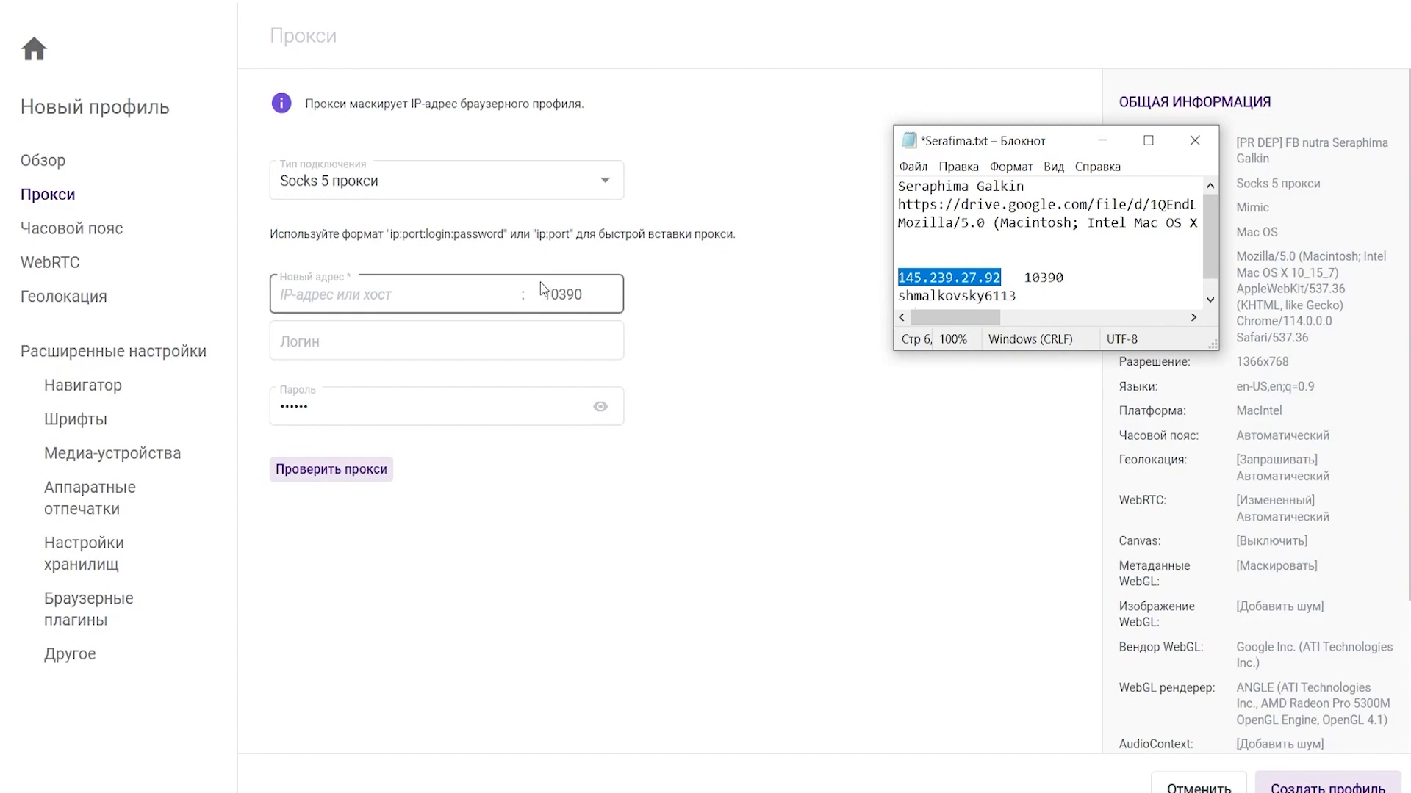
{"action": "key", "text": "ctrl+v"}
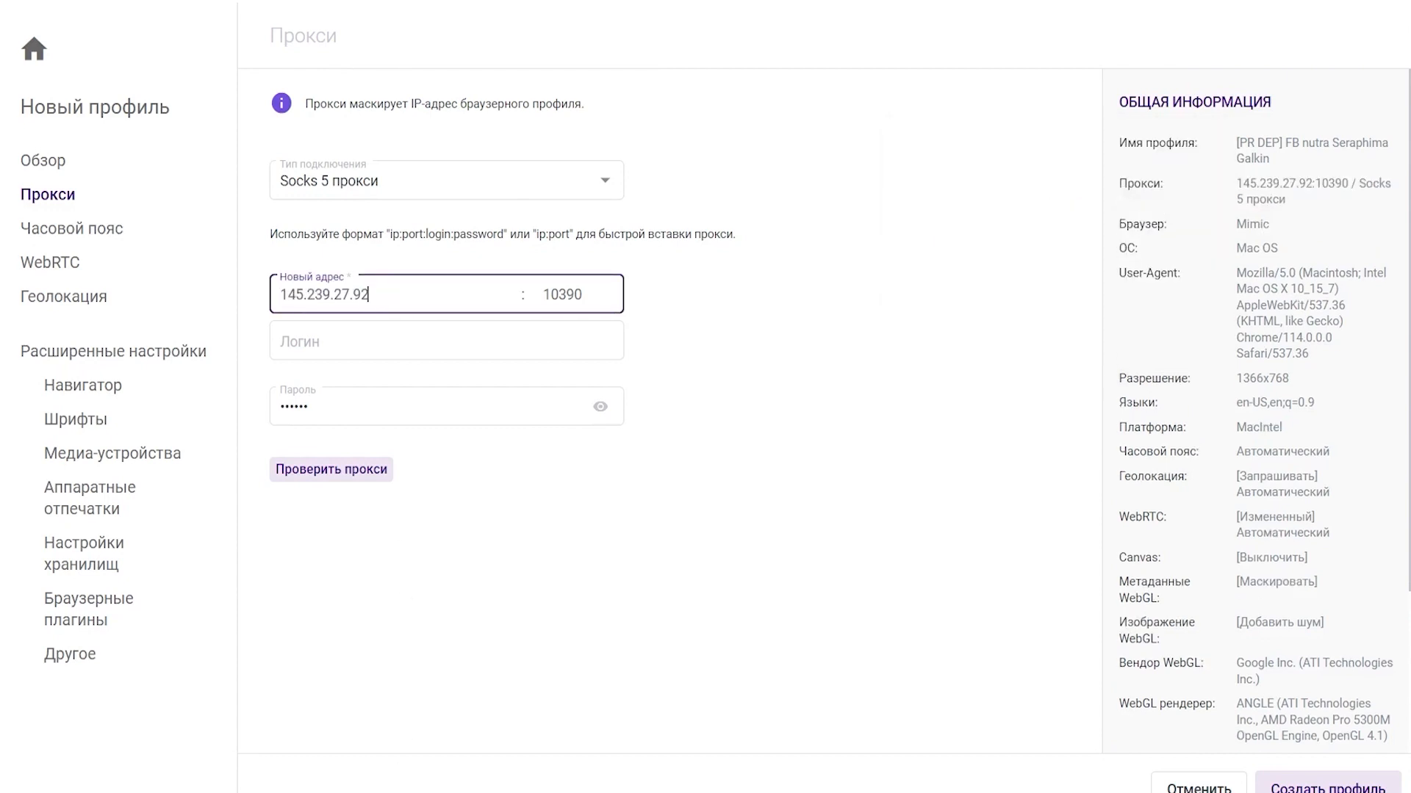
- Fill in the proxy login copied from the notes
{"action": "left_click", "coordinate": [409, 761]}
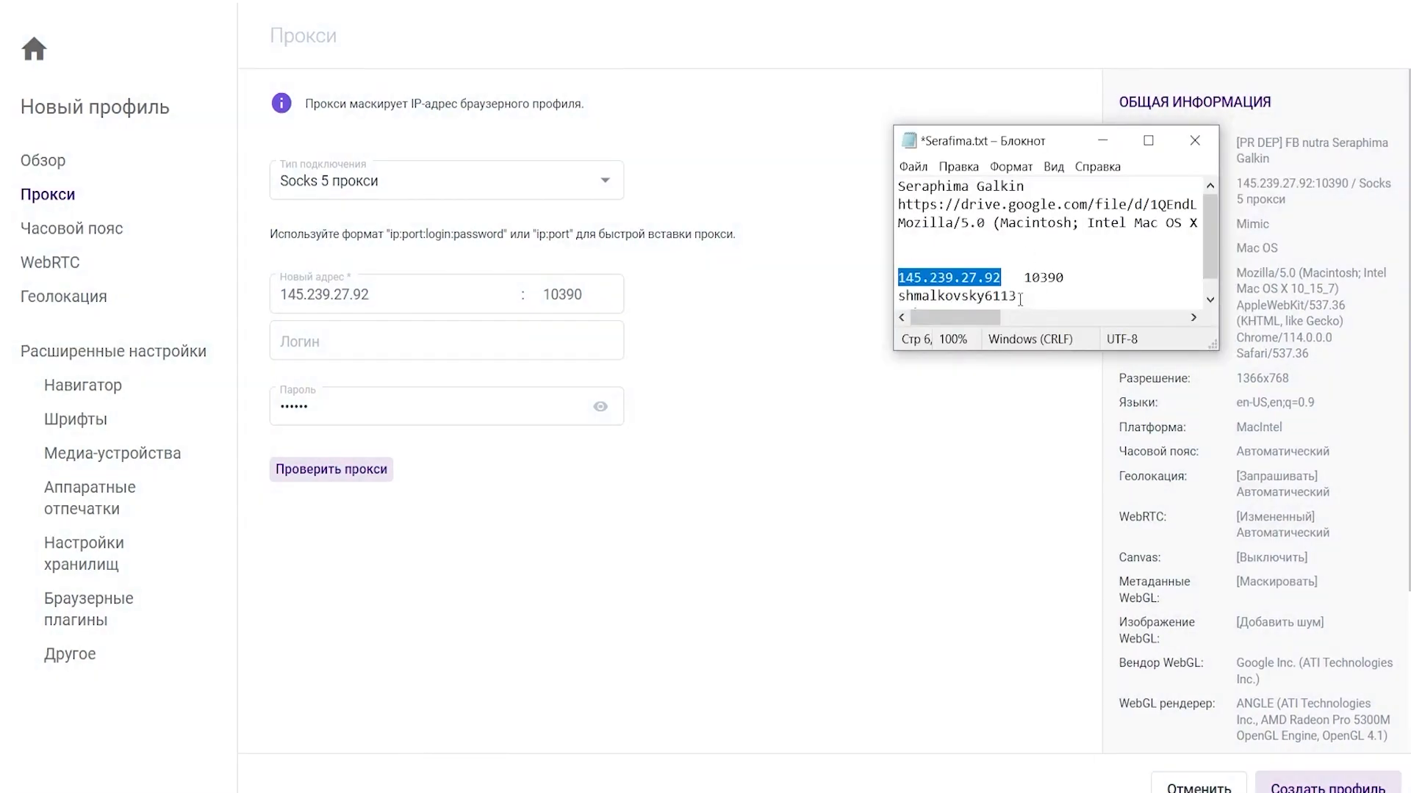
{"action": "left_click_drag", "start_coordinate": [1019, 297], "coordinate": [890, 292]}
{"action": "key", "text": "ctrl+c"}
{"action": "left_click", "coordinate": [355, 334]}
{"action": "key", "text": "ctrl+v"}
- Verify the proxy connection works and create the [PR DEP] FB nutra profile
{"action": "left_click", "coordinate": [377, 467]}
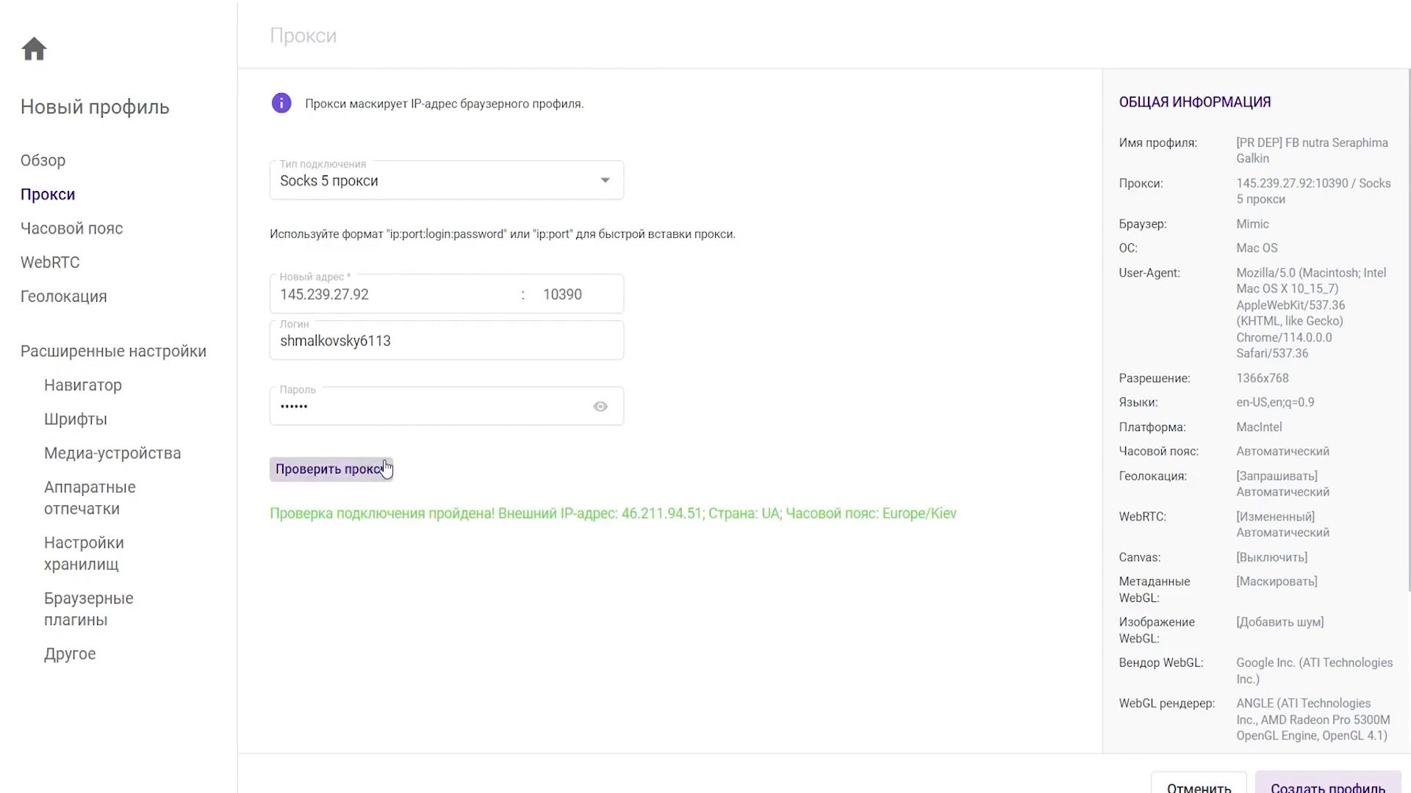
{"action": "left_click", "coordinate": [60, 163]}
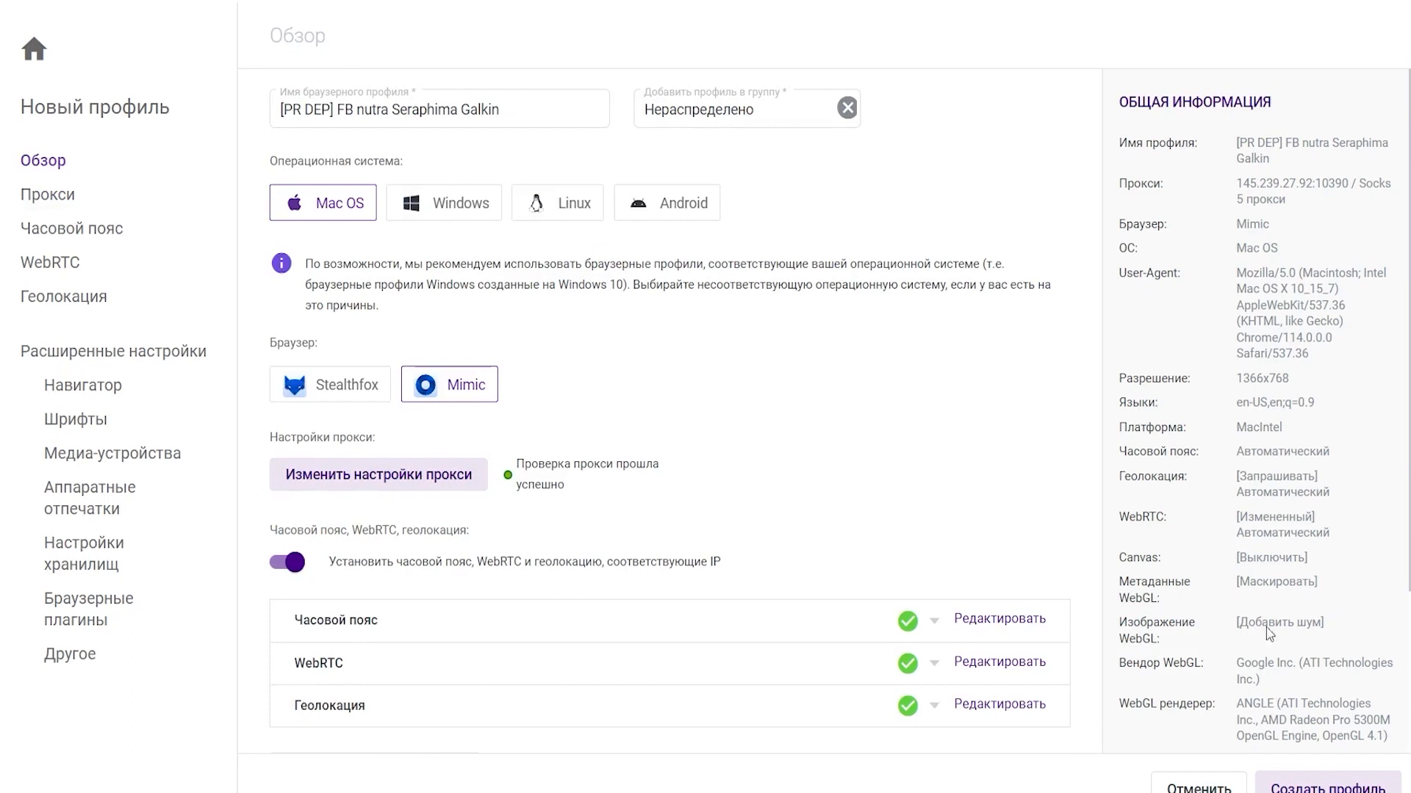
{"action": "left_click", "coordinate": [1326, 785]}
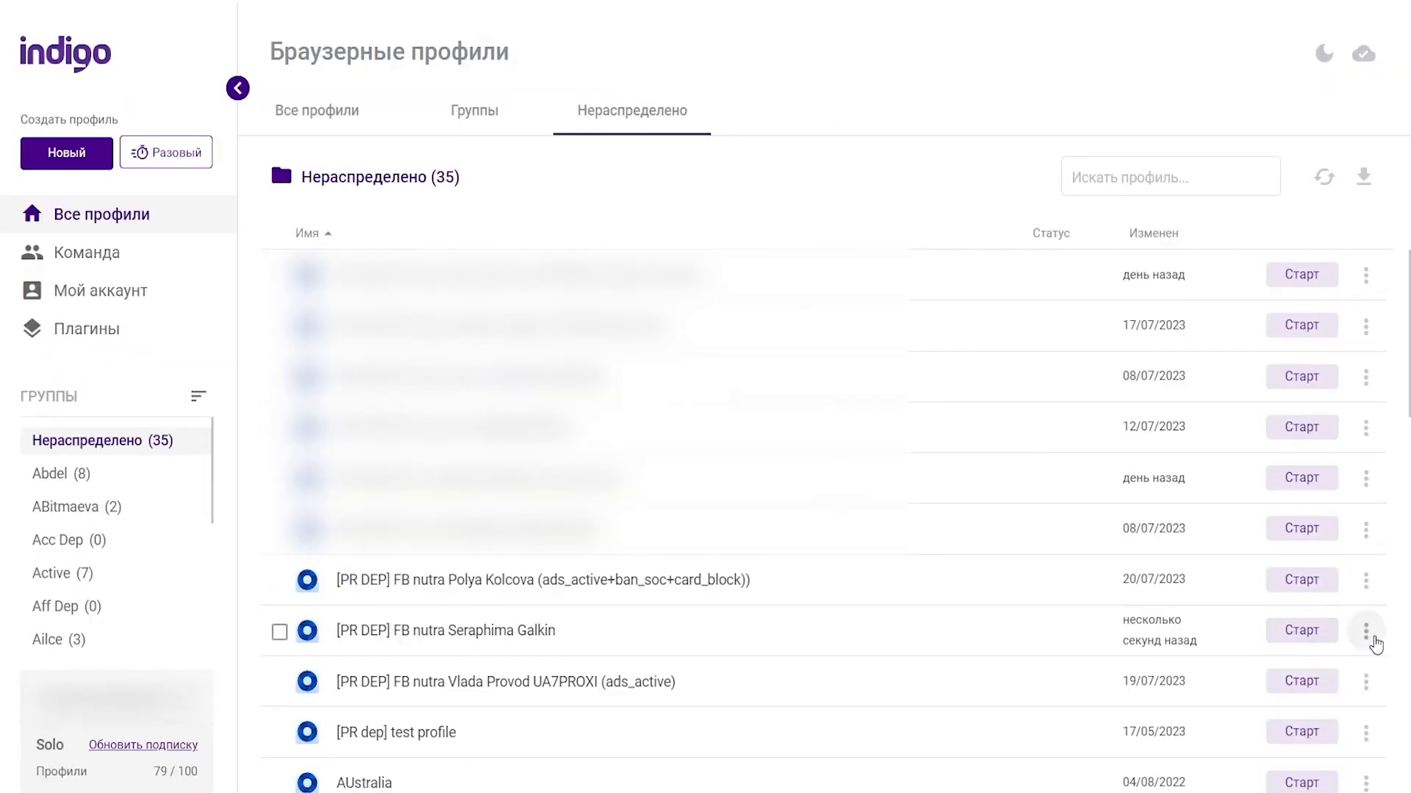
- Open Импортировать cookie from the [PR DEP] FB nutra profile's ⋮ menu
{"action": "left_click", "coordinate": [1375, 648]}
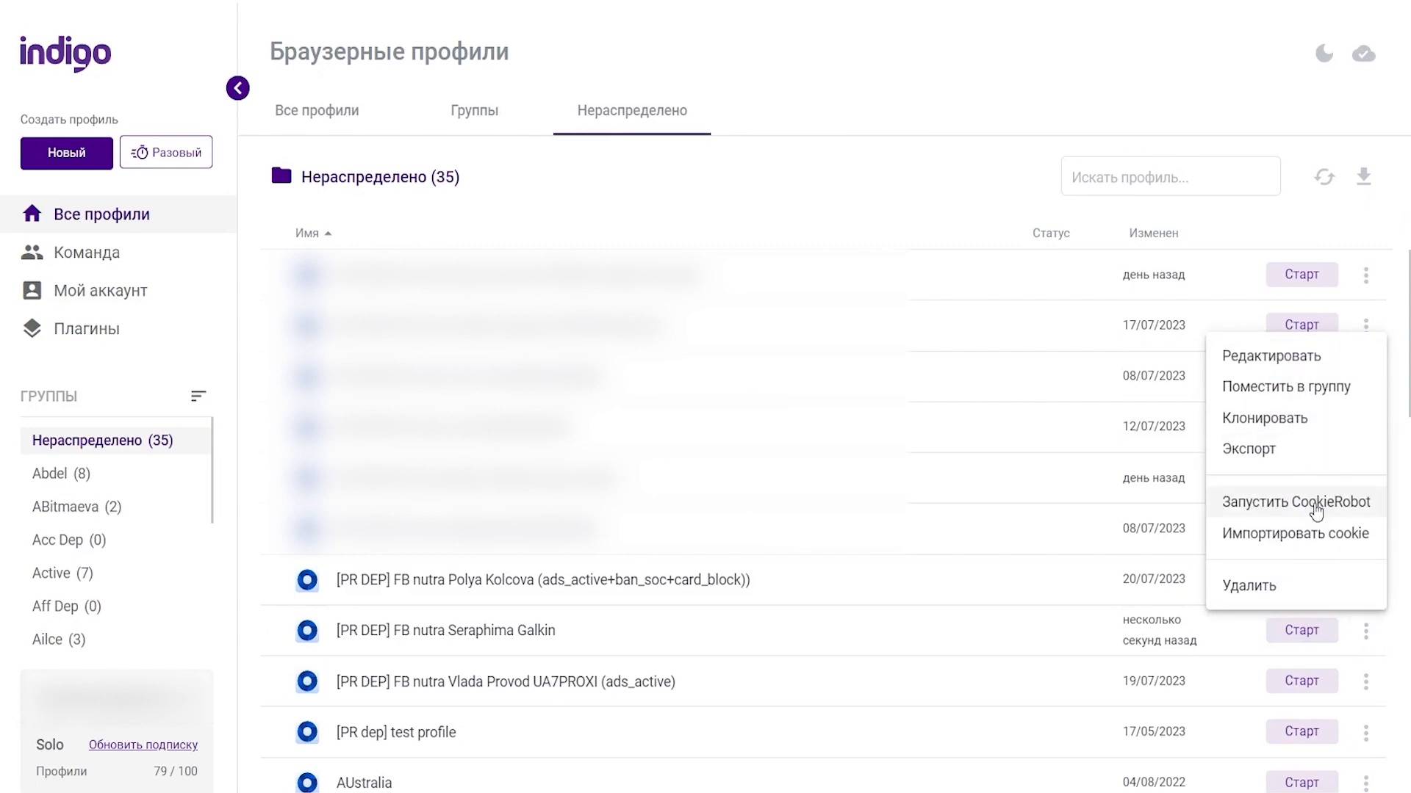
{"action": "left_click", "coordinate": [1306, 539]}
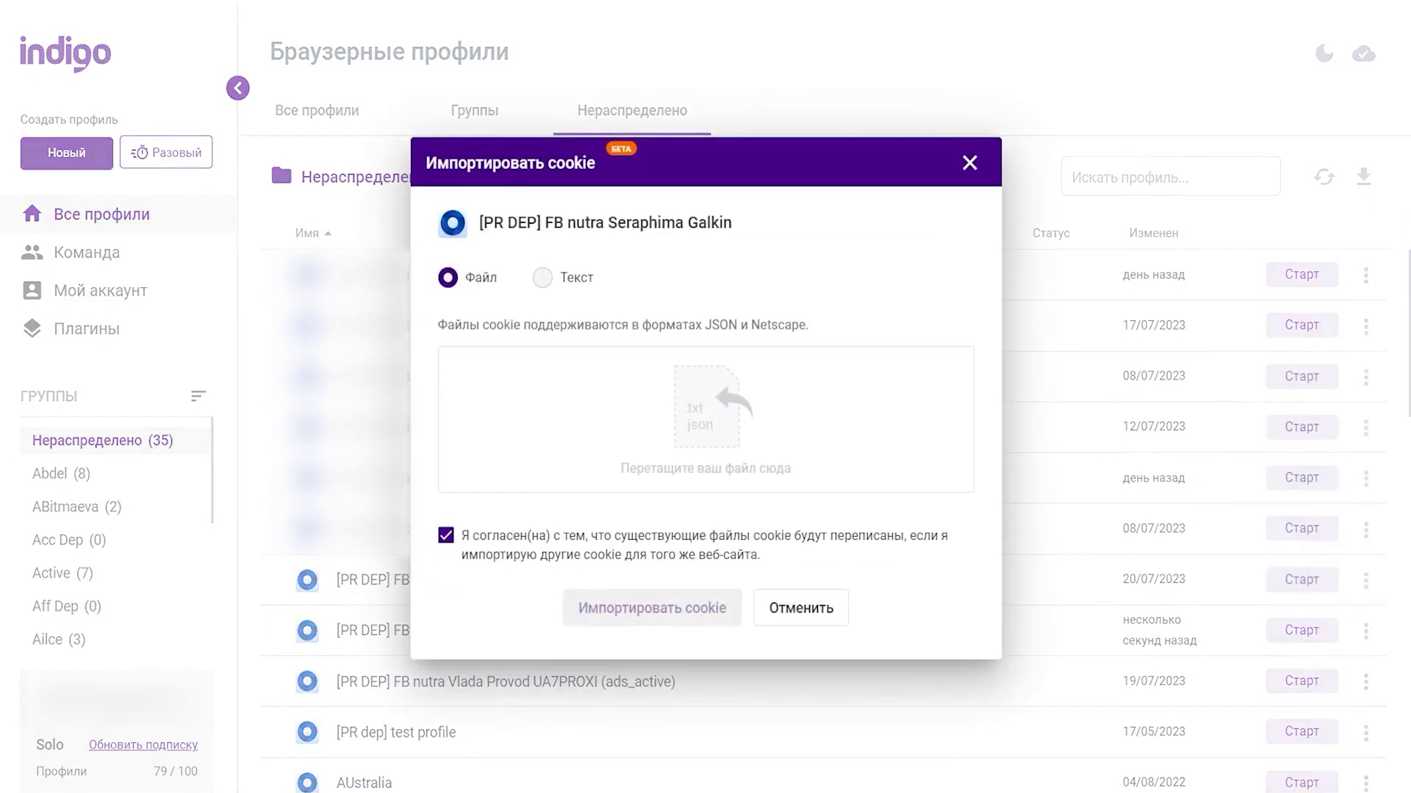
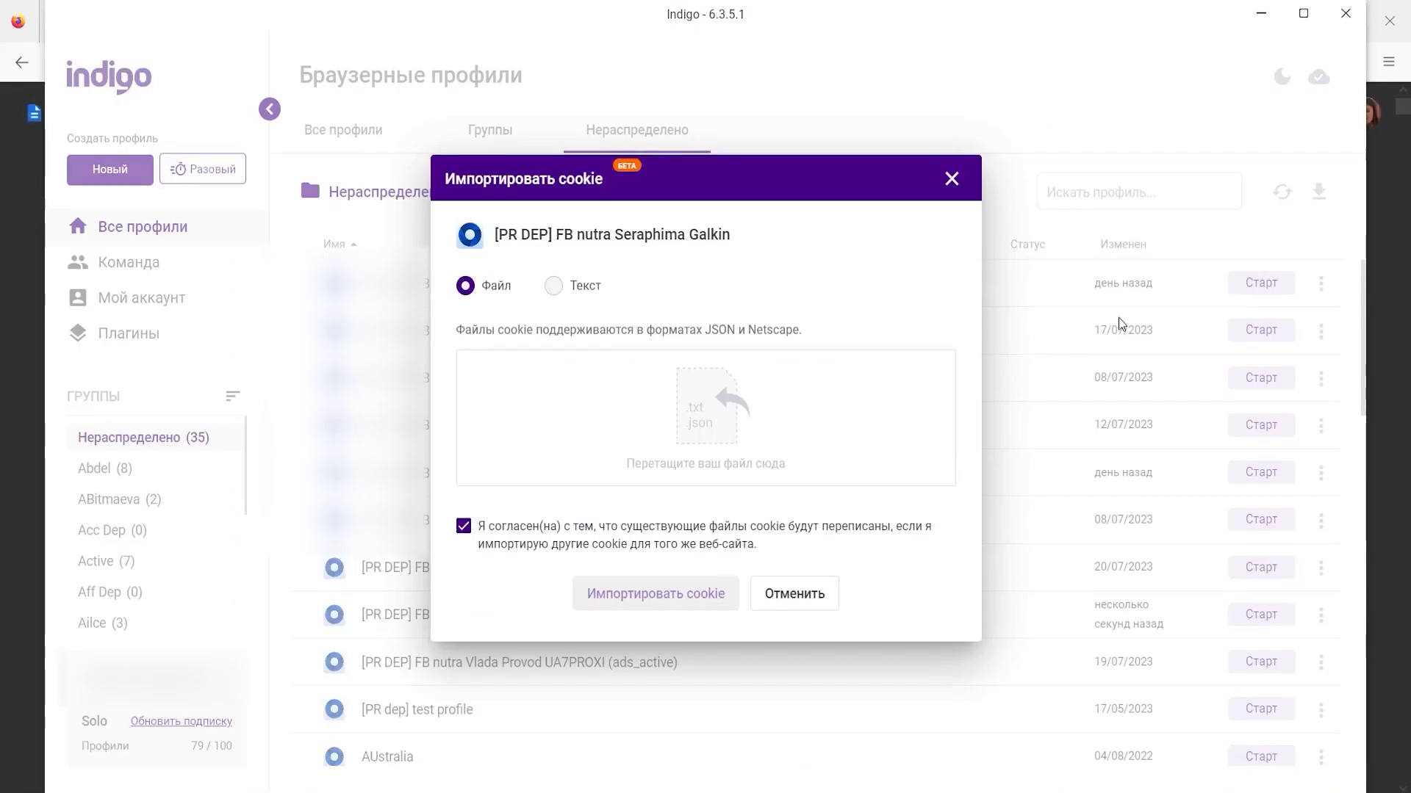
- Import cookiebro-cookies(2).json into the FB nutra profile, overwriting existing cookies for the same sites
{"action": "left_click", "coordinate": [707, 409]}
{"action": "left_click_drag", "start_coordinate": [719, 172], "coordinate": [527, 457]}
{"action": "left_click_drag", "start_coordinate": [412, 595], "coordinate": [641, 386]}
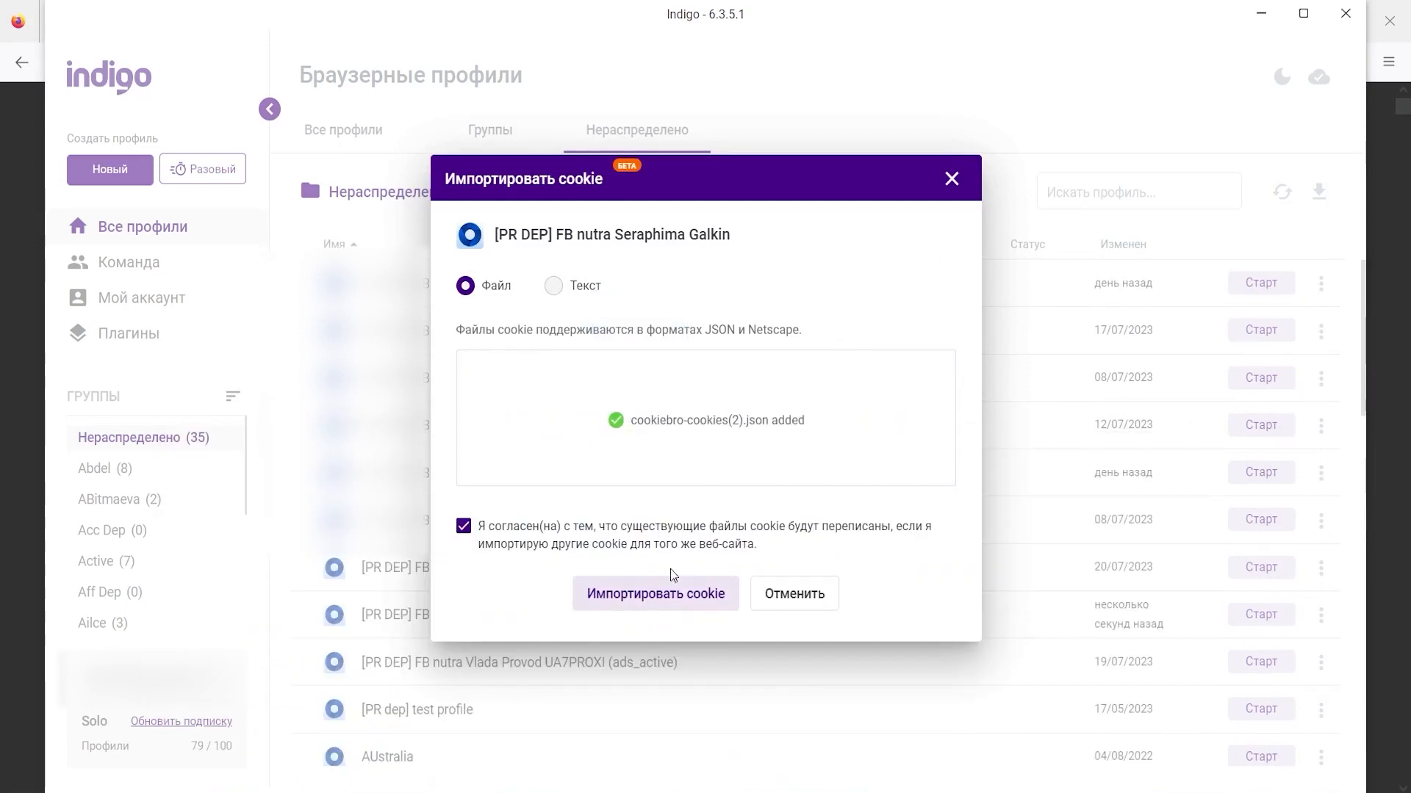
{"action": "left_click", "coordinate": [663, 595]}
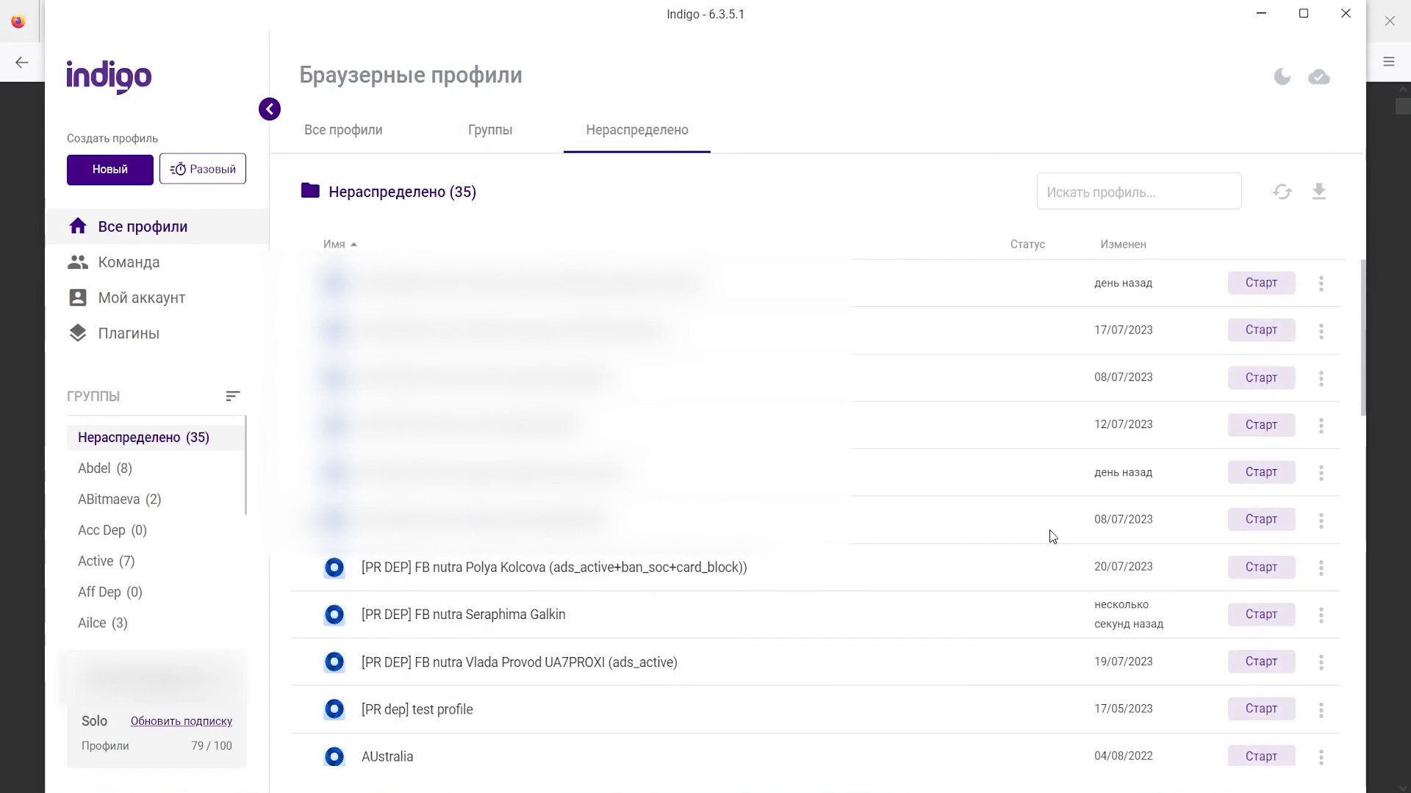
{"action": "scroll", "coordinate": [1052, 536], "scroll_direction": "down", "scroll_amount": 5}
- Copy the full list of Ukrainian shop and pizza site URLs from Notepad
{"action": "scroll", "coordinate": [715, 610], "scroll_direction": "up", "scroll_amount": 3}
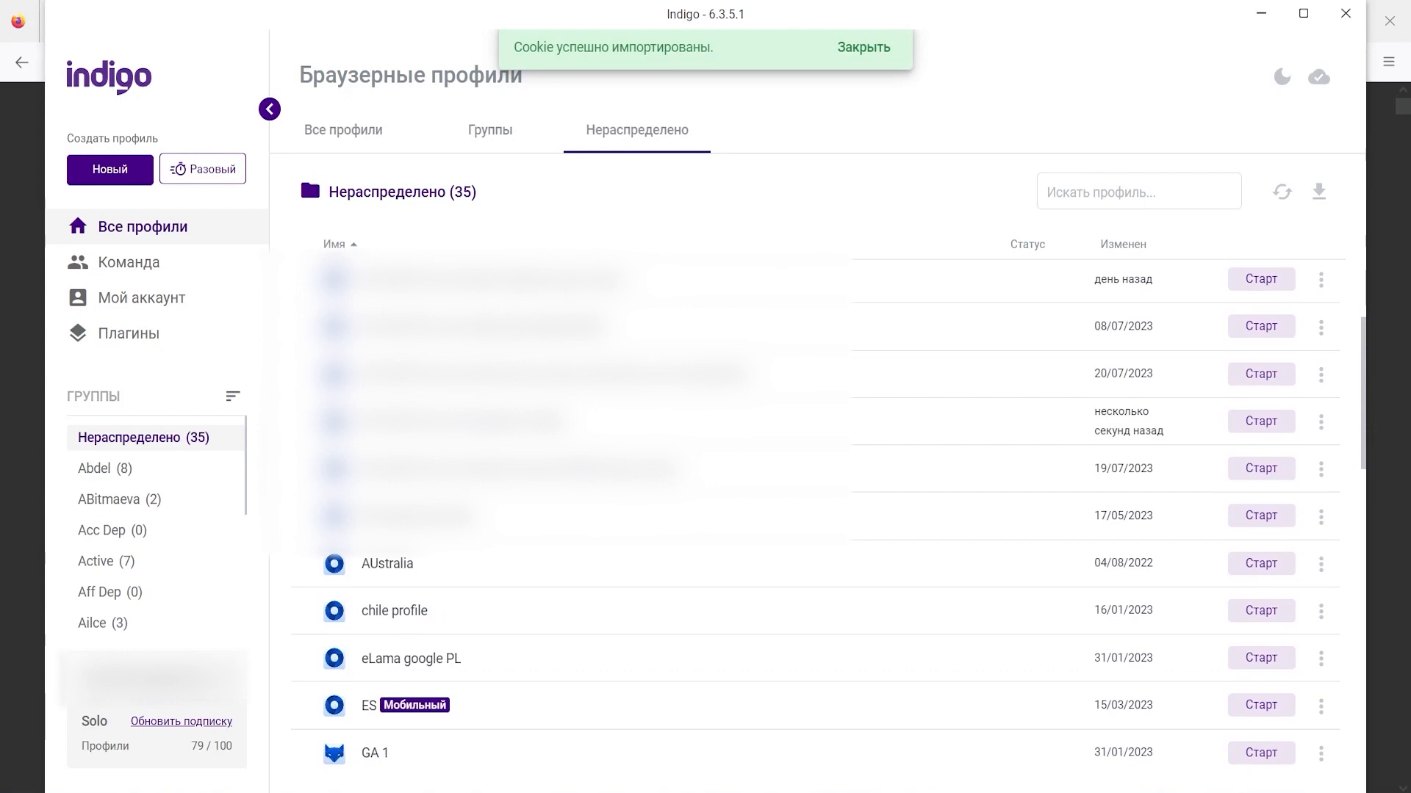
{"action": "mouse_move", "coordinate": [255, 744]}
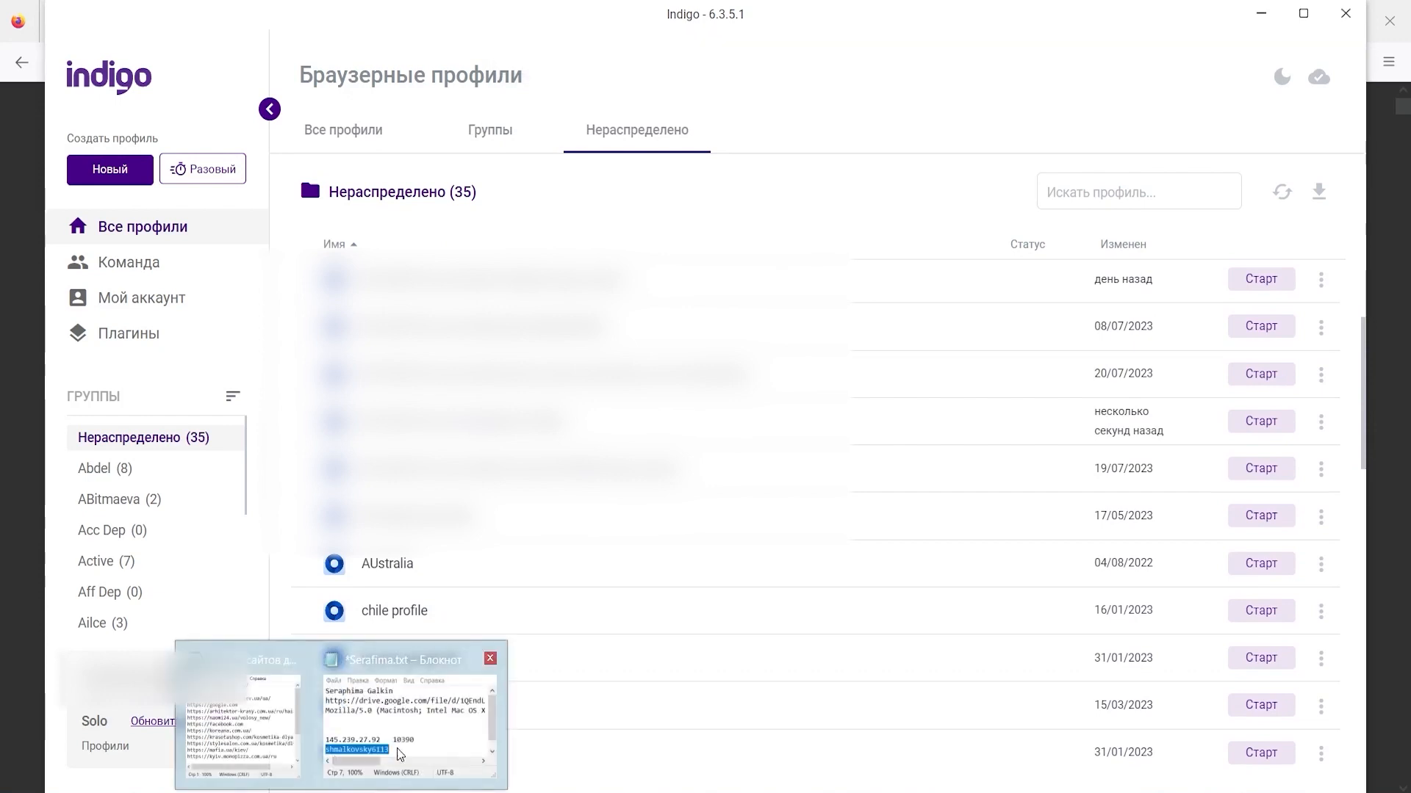
{"action": "left_click", "coordinate": [255, 745]}
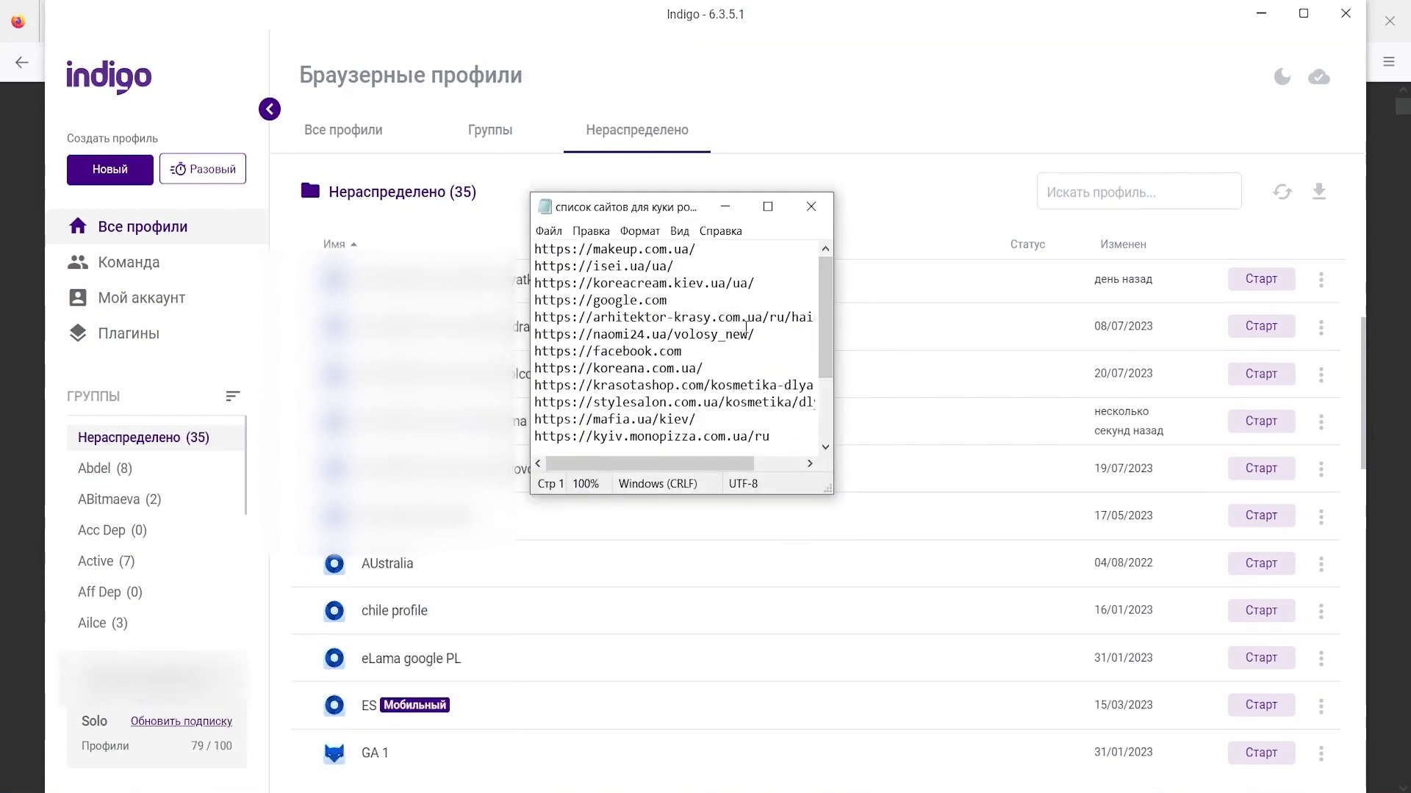
{"action": "left_click", "coordinate": [535, 250]}
{"action": "left_click_drag", "start_coordinate": [536, 250], "coordinate": [865, 359]}
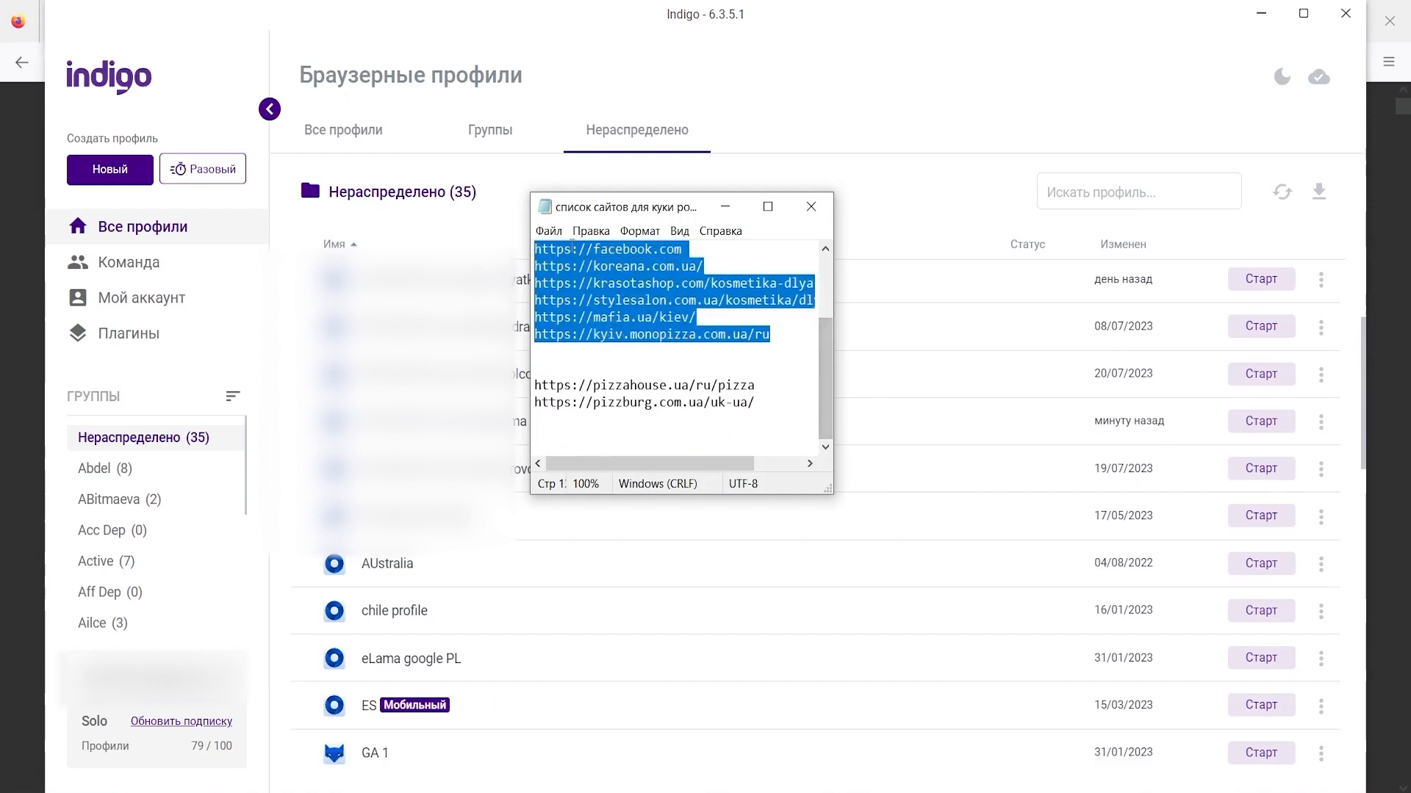
{"action": "right_click", "coordinate": [570, 243]}
{"action": "left_click", "coordinate": [646, 293]}
{"action": "left_click", "coordinate": [738, 210]}
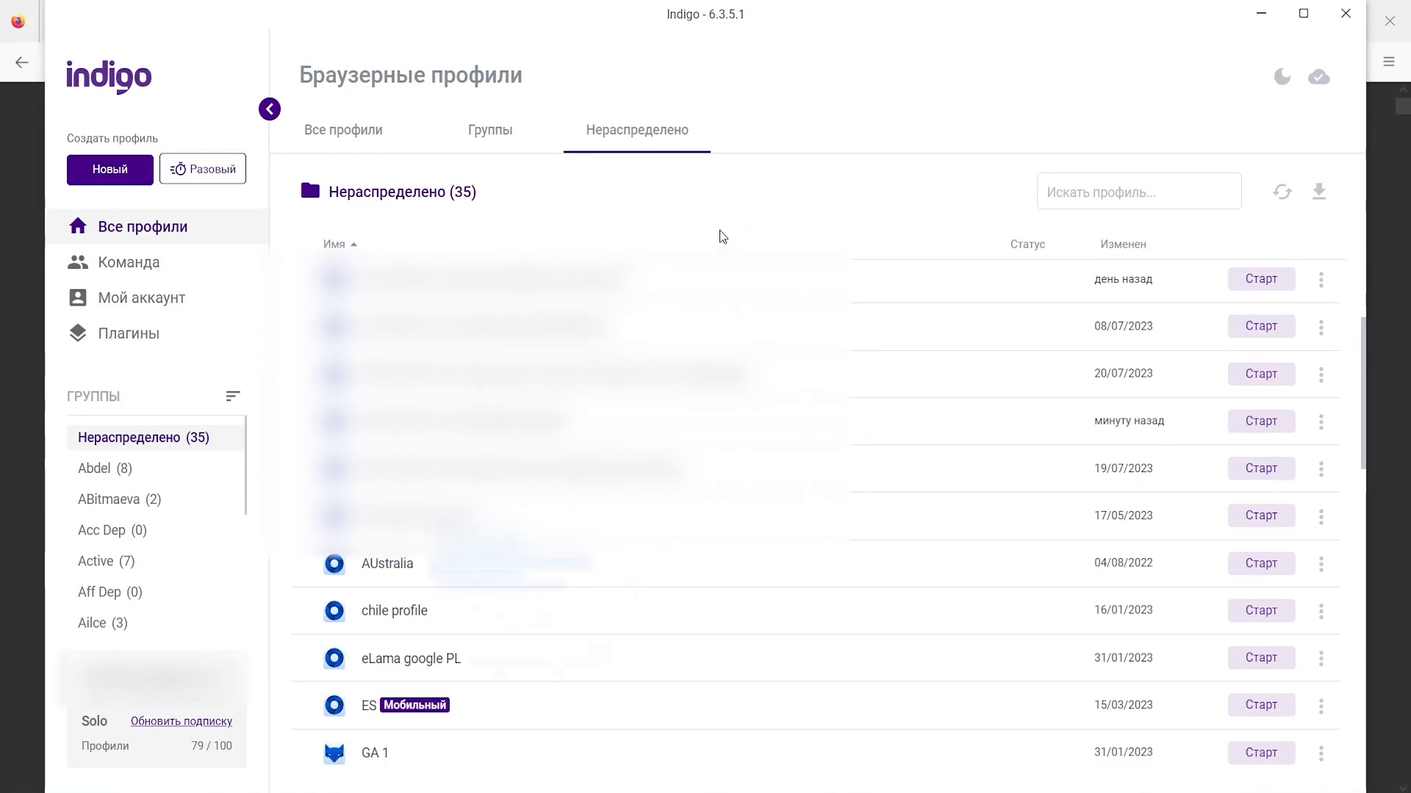
{"action": "scroll", "coordinate": [718, 367], "scroll_direction": "up", "scroll_amount": 3}
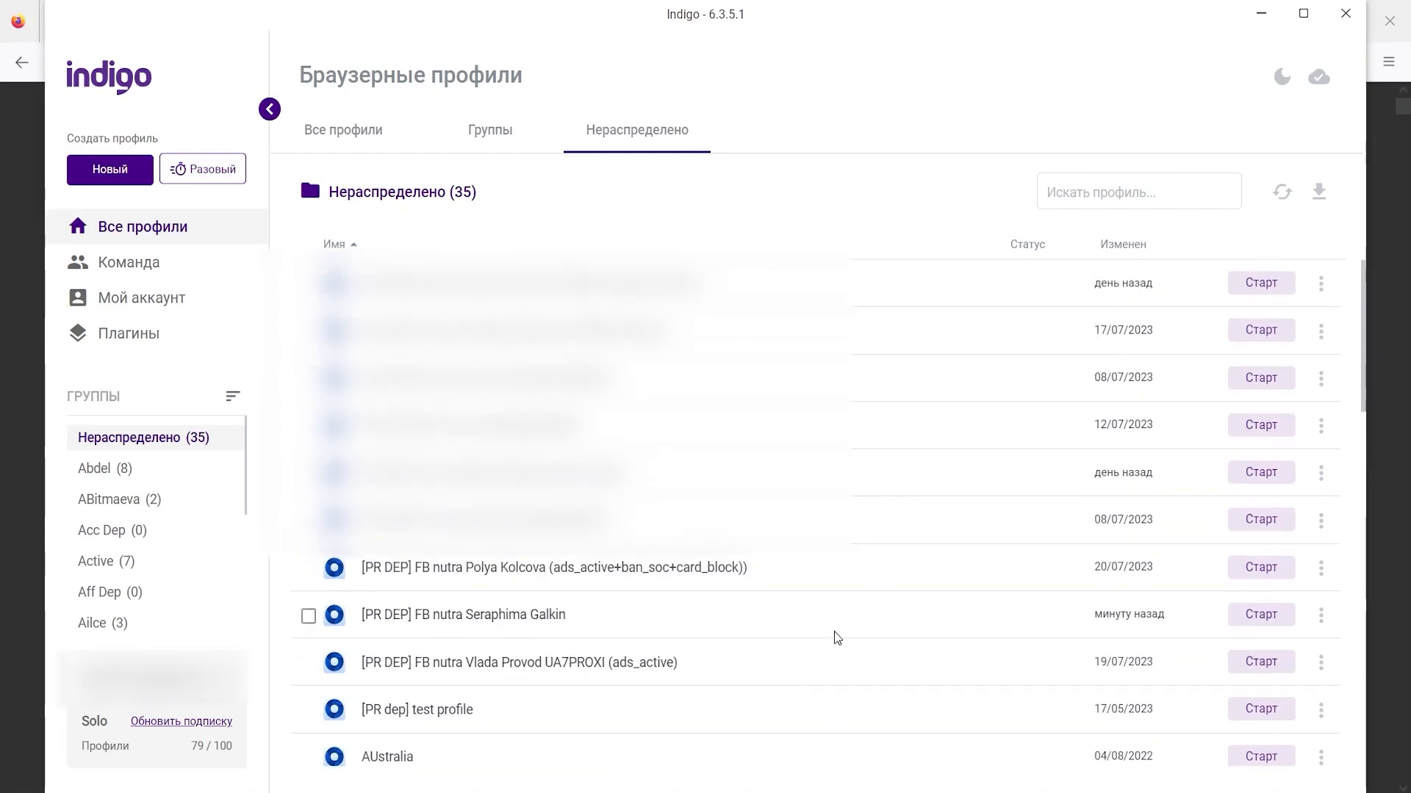
- Paste the URLs into the profile's CookieRobot links list and launch it at 60 seconds per site
{"action": "left_click", "coordinate": [1321, 616]}
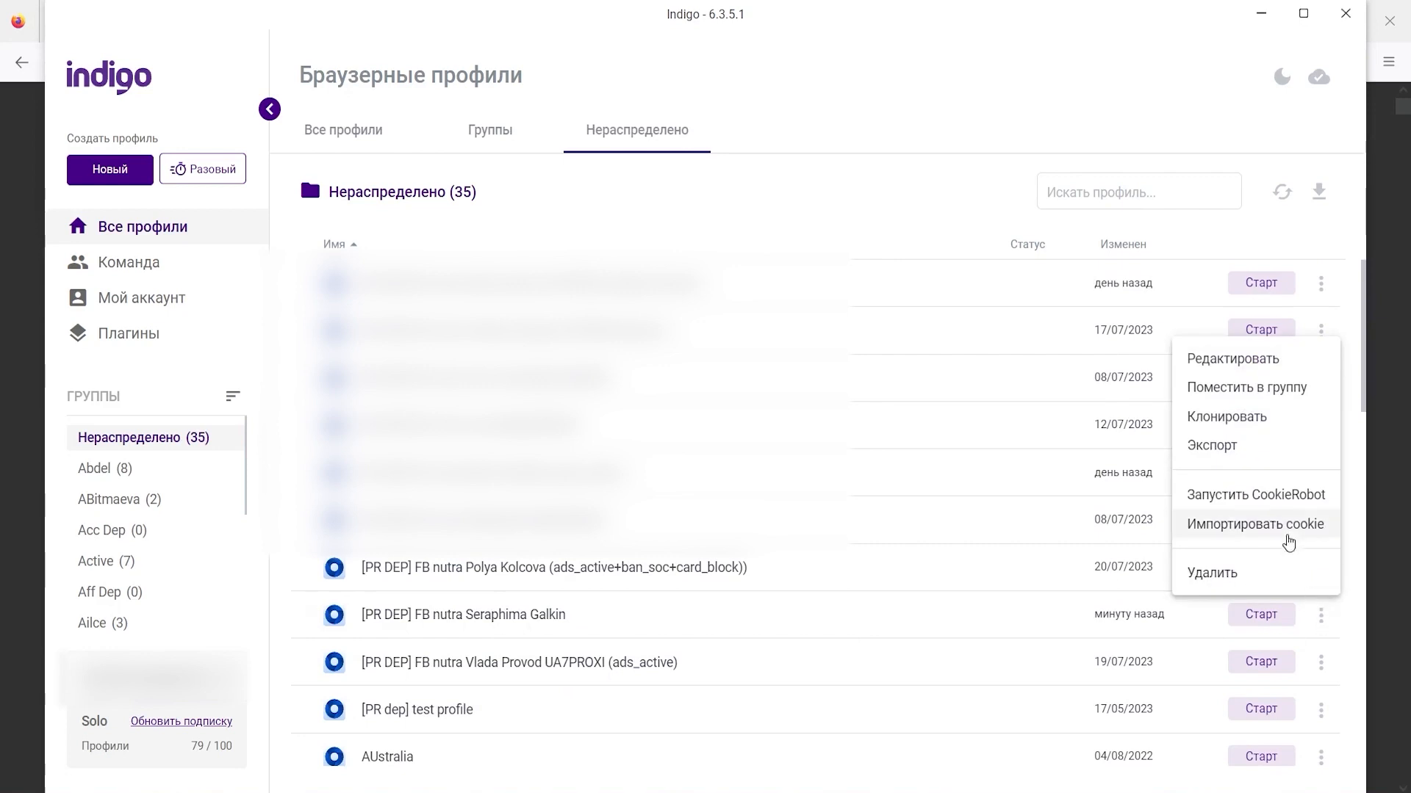
{"action": "left_click", "coordinate": [1278, 497]}
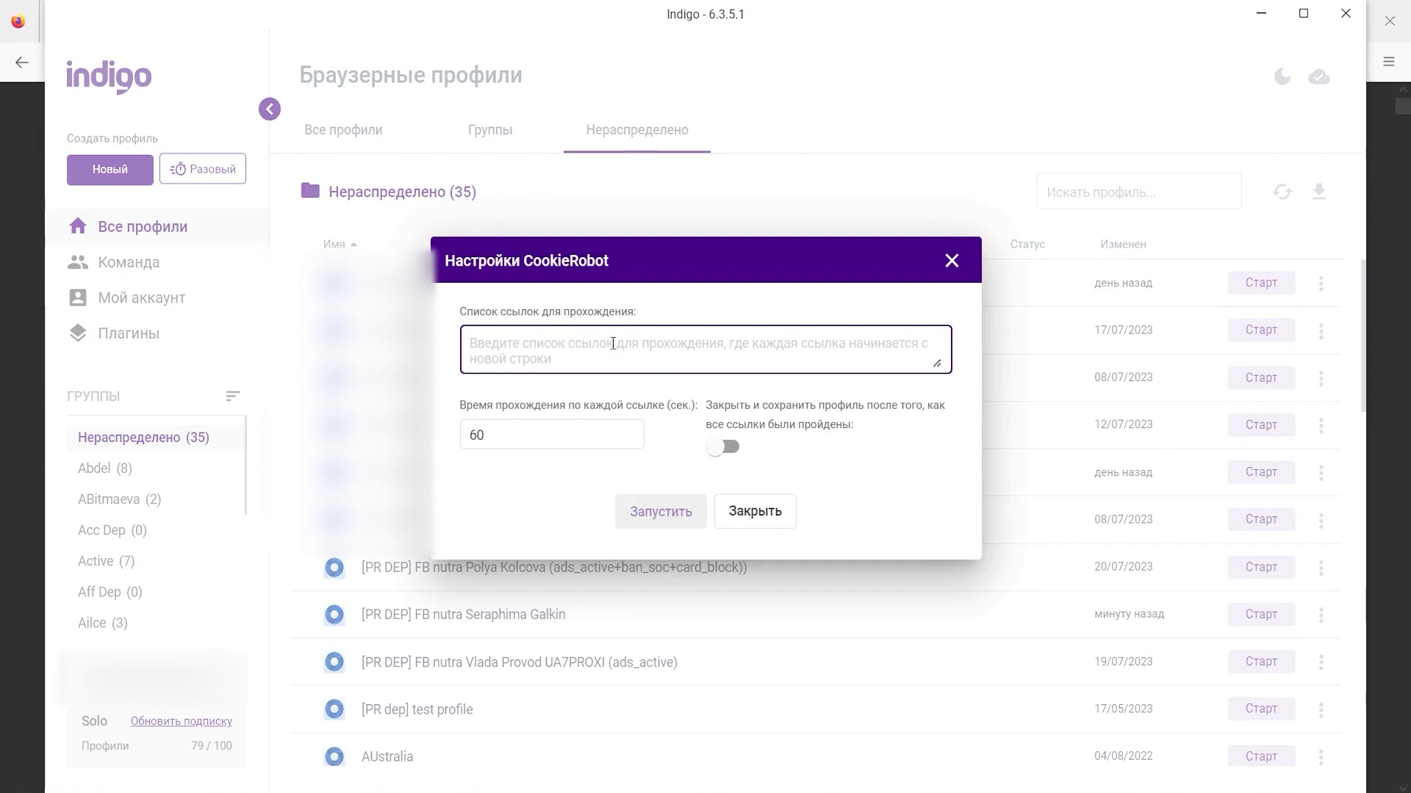
{"action": "key", "text": "ctrl+v"}
{"action": "key", "text": "BackSpace"}
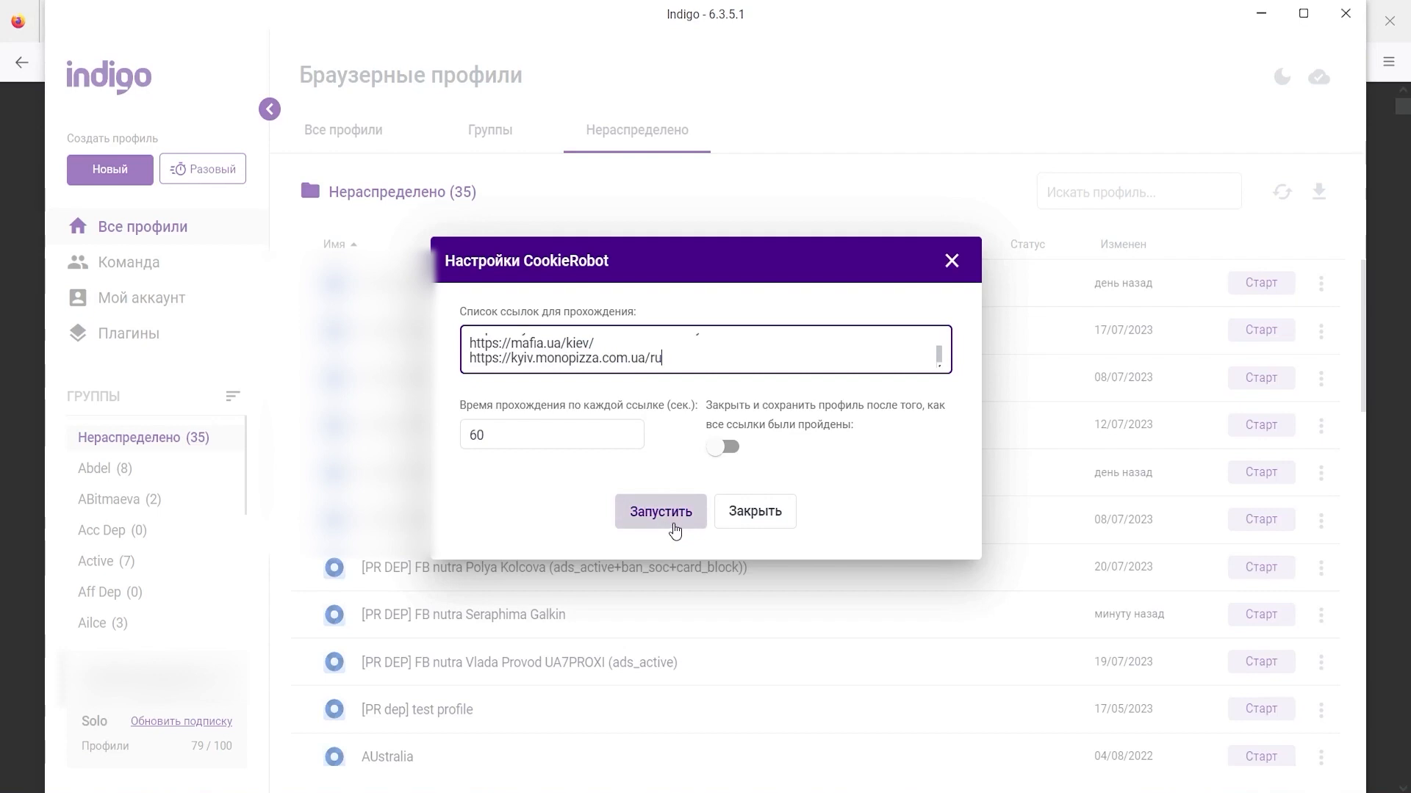
{"action": "scroll", "coordinate": [663, 350], "scroll_direction": "up", "scroll_amount": 10}
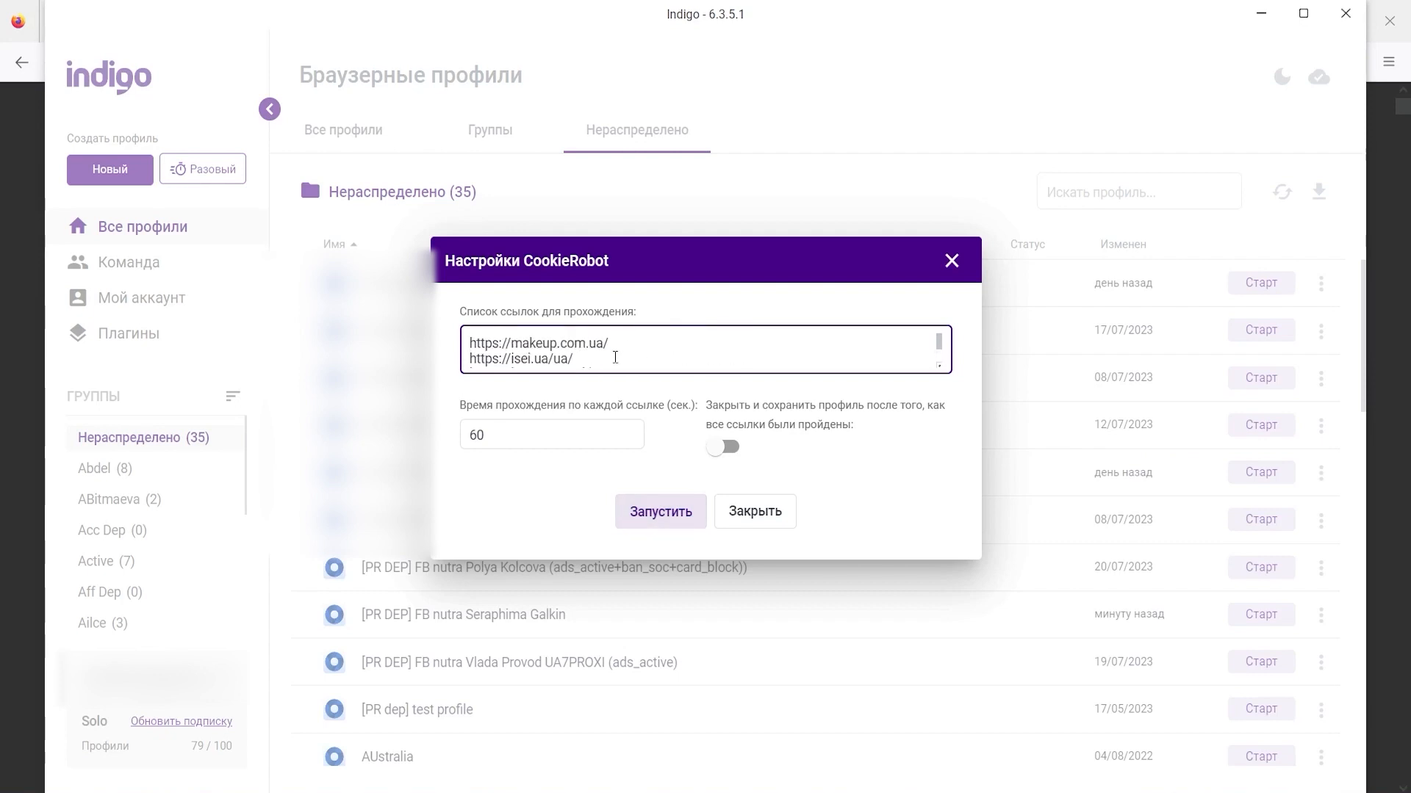
{"action": "scroll", "coordinate": [615, 357], "scroll_direction": "down", "scroll_amount": 10}
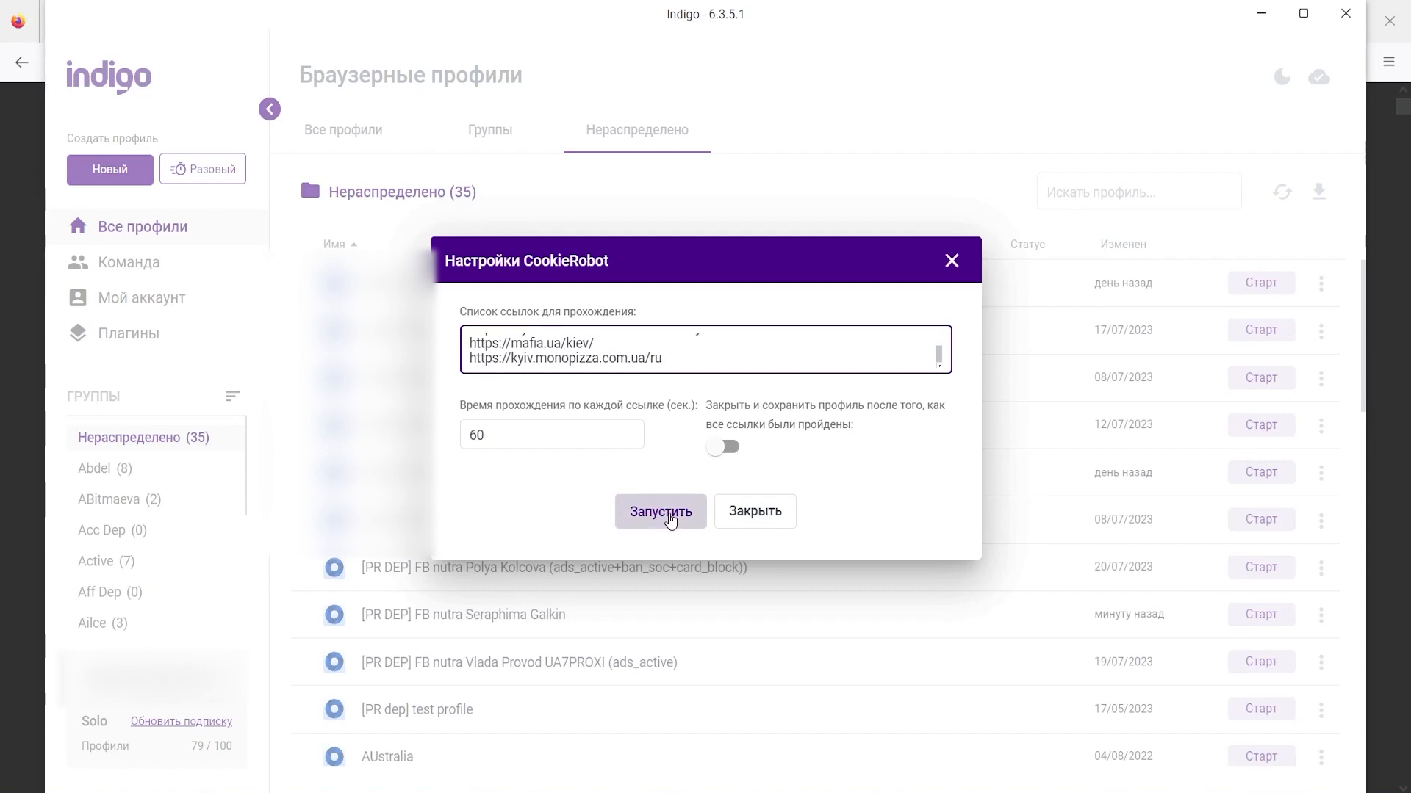
{"action": "left_click", "coordinate": [669, 519]}
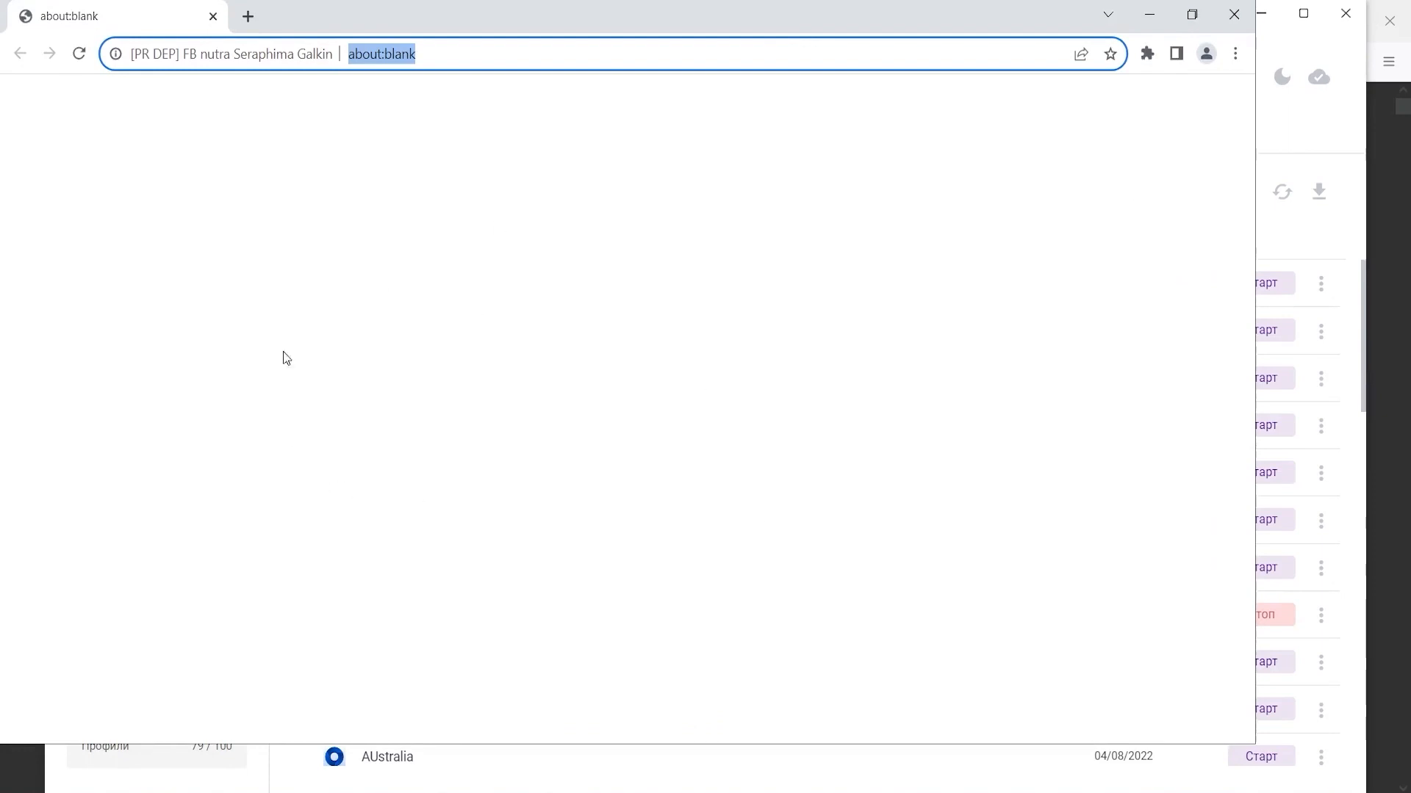
- Minimize the warming profile's CookieRobot browser window
{"action": "left_click", "coordinate": [1161, 15]}
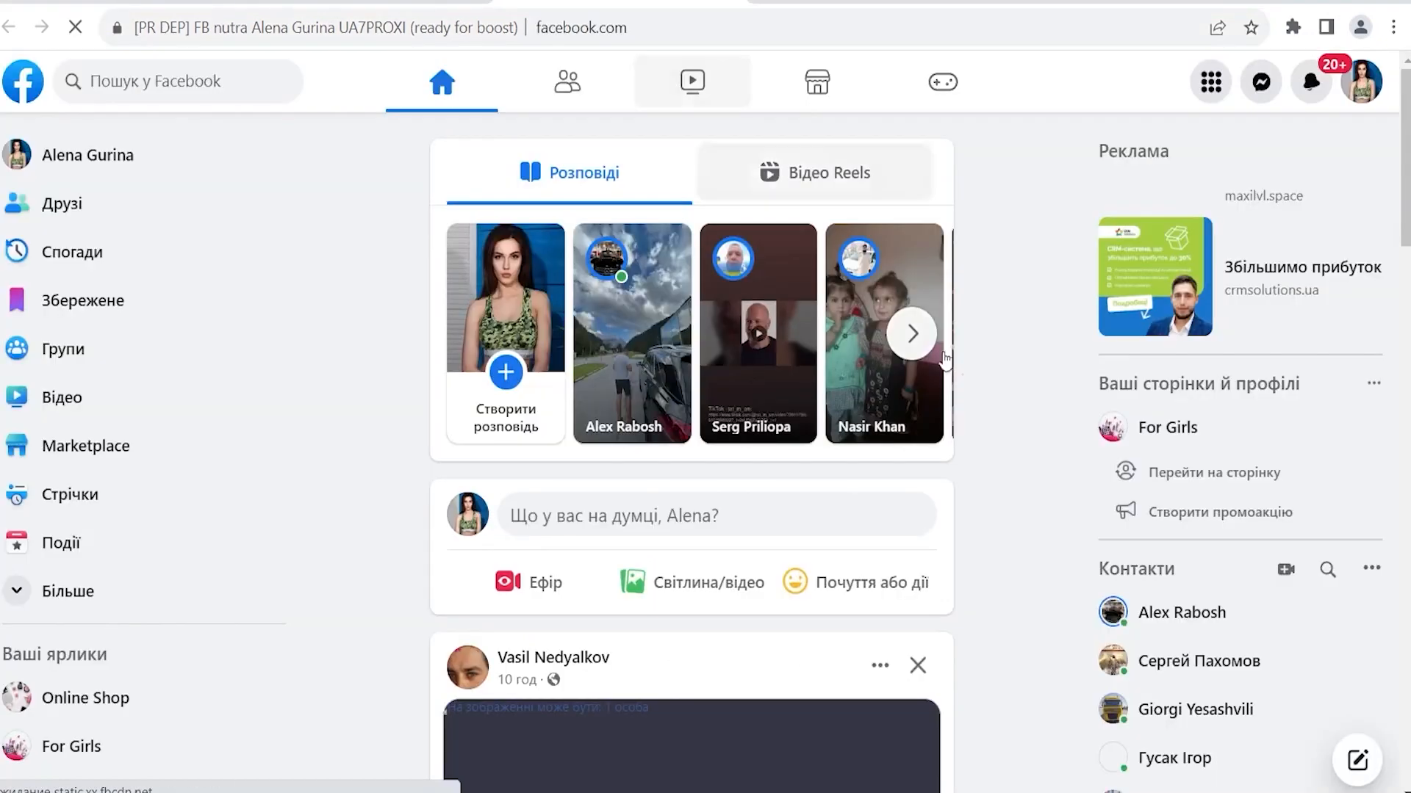
- Browse the Facebook feed and Online Shop page, then switch to the EPN.net Virtual Cards window
{"action": "scroll", "coordinate": [980, 472], "scroll_direction": "down", "scroll_amount": 15}
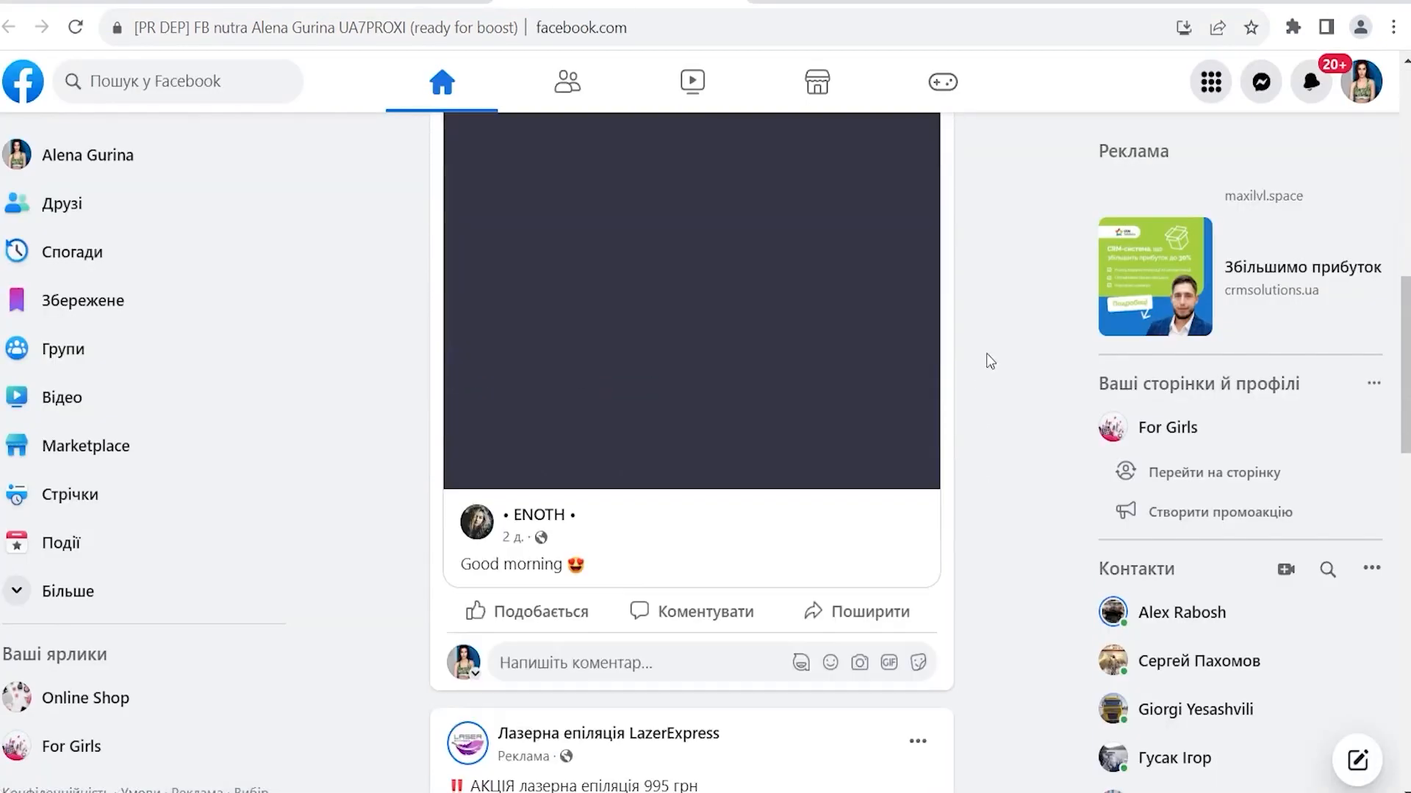
{"action": "scroll", "coordinate": [989, 360], "scroll_direction": "down", "scroll_amount": 4}
{"action": "scroll", "coordinate": [627, 394], "scroll_direction": "up", "scroll_amount": 8}
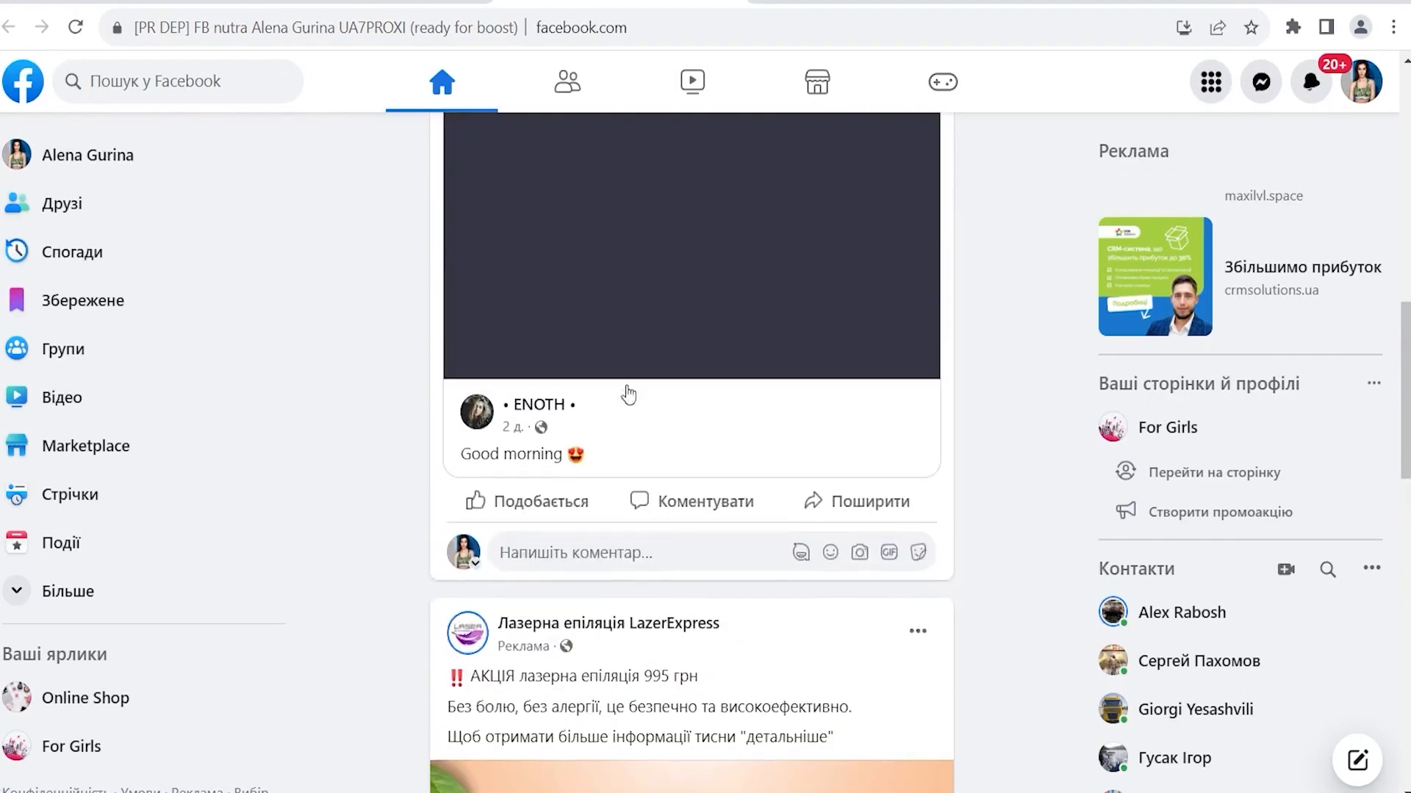
{"action": "scroll", "coordinate": [655, 410], "scroll_direction": "up", "scroll_amount": 12}
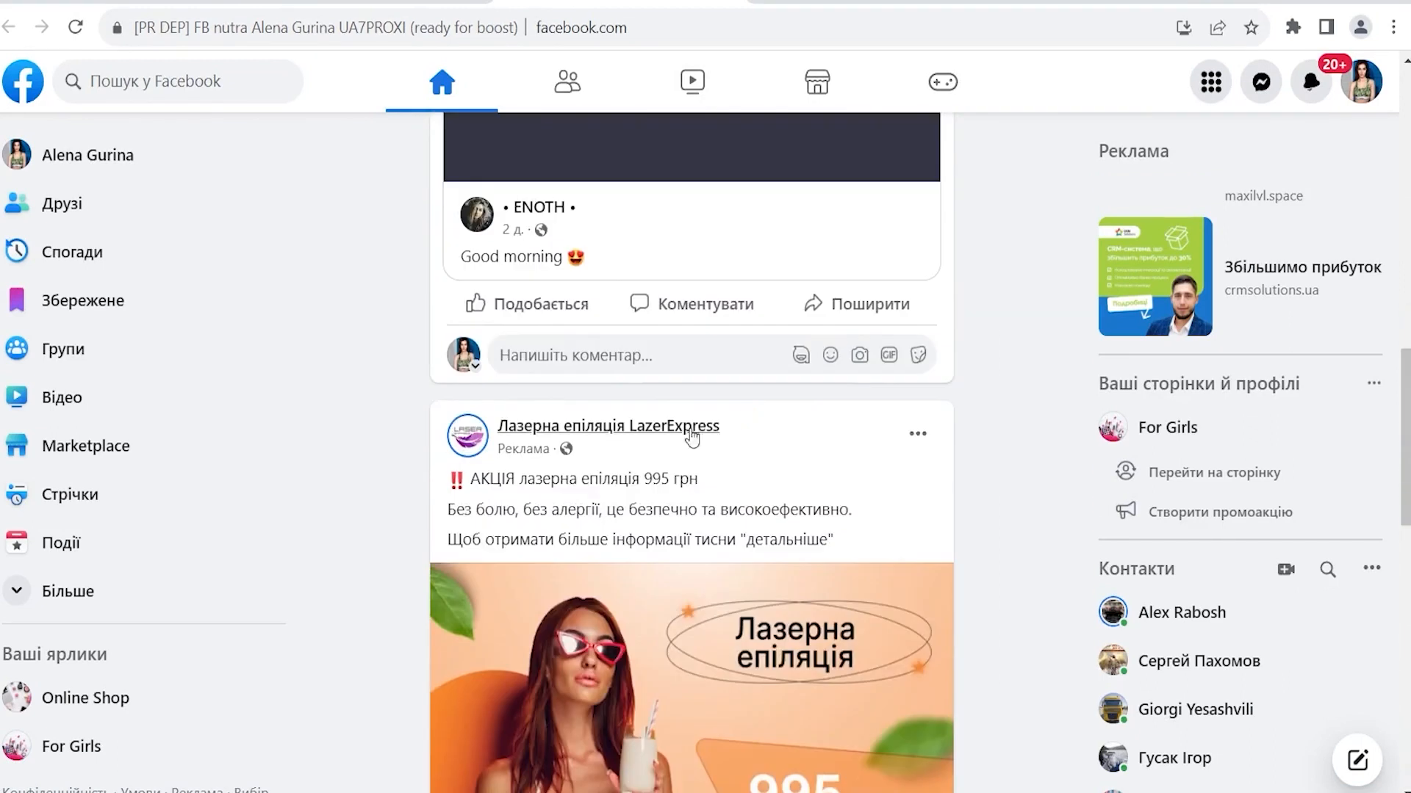
{"action": "scroll", "coordinate": [724, 515], "scroll_direction": "up", "scroll_amount": 10}
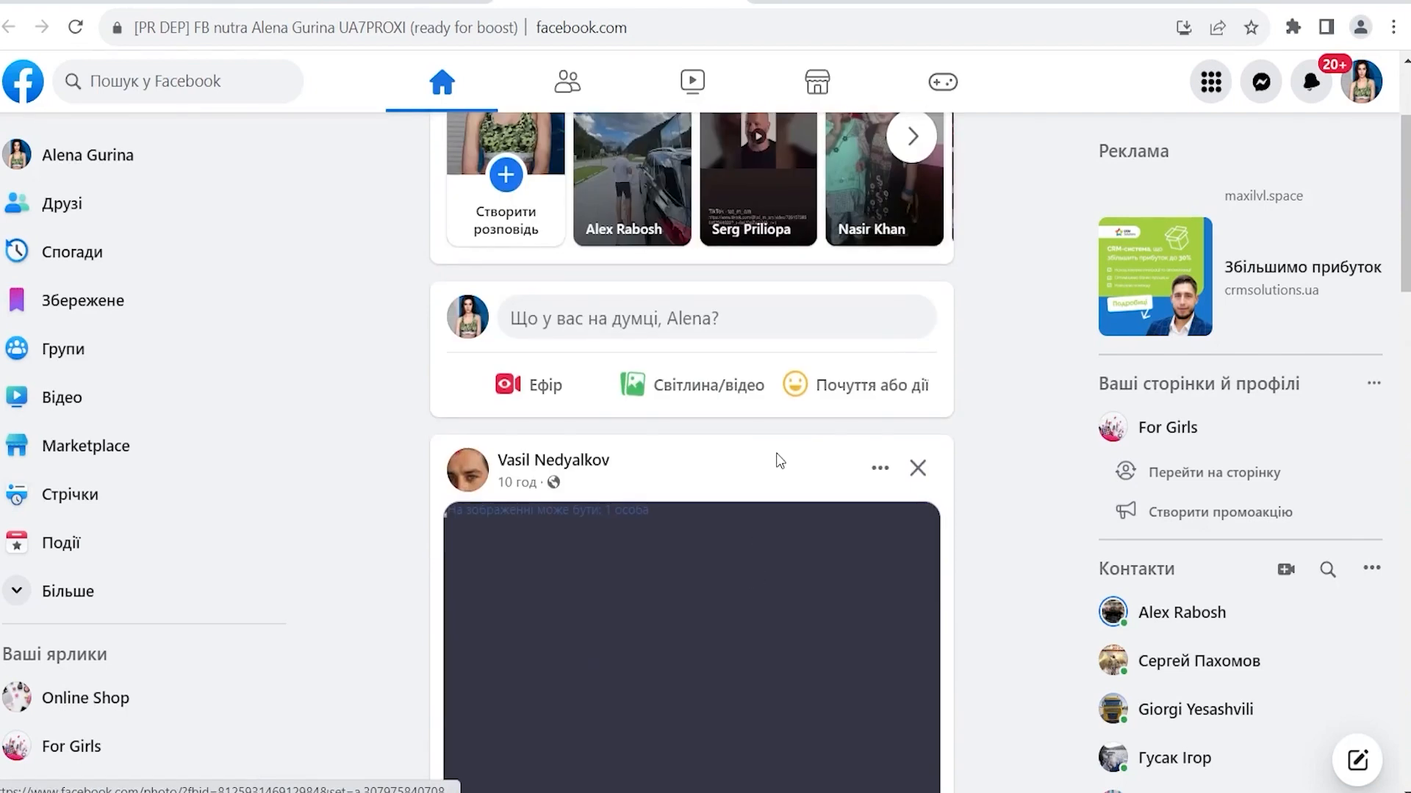
{"action": "scroll", "coordinate": [967, 504], "scroll_direction": "down", "scroll_amount": 10}
{"action": "scroll", "coordinate": [960, 522], "scroll_direction": "down", "scroll_amount": 3}
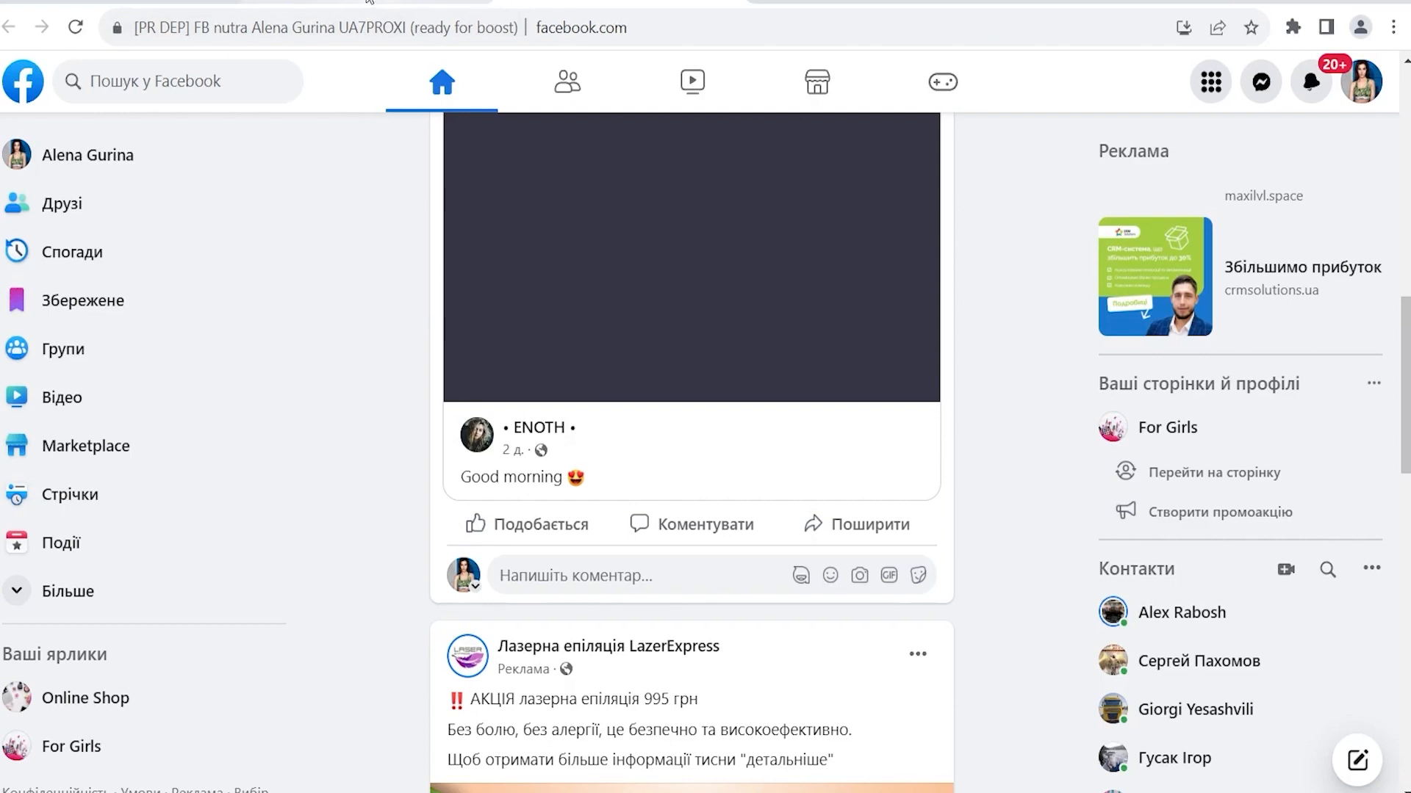
{"action": "left_click", "coordinate": [368, 3]}
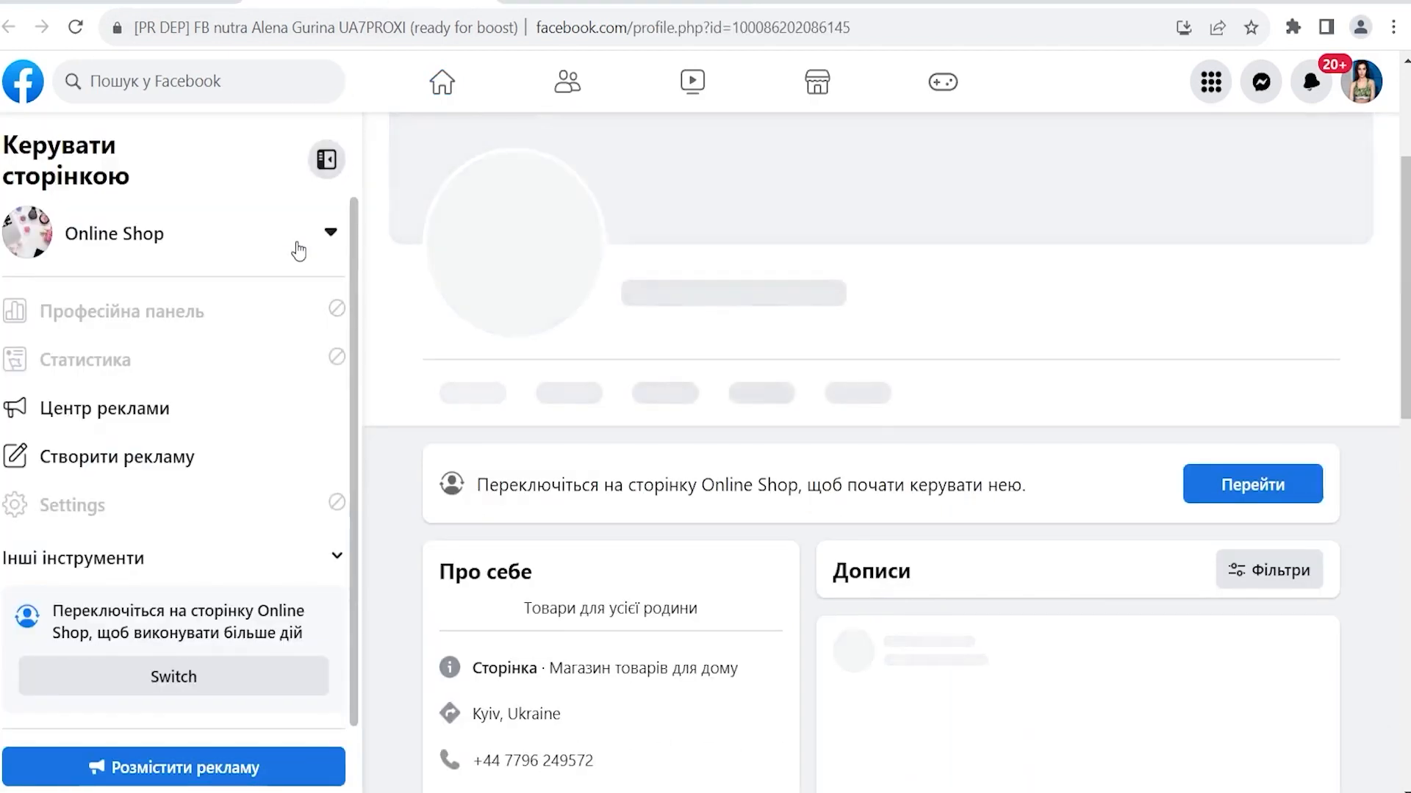
{"action": "left_click", "coordinate": [570, 4]}
{"action": "scroll", "coordinate": [141, 683], "scroll_direction": "down", "scroll_amount": 1}
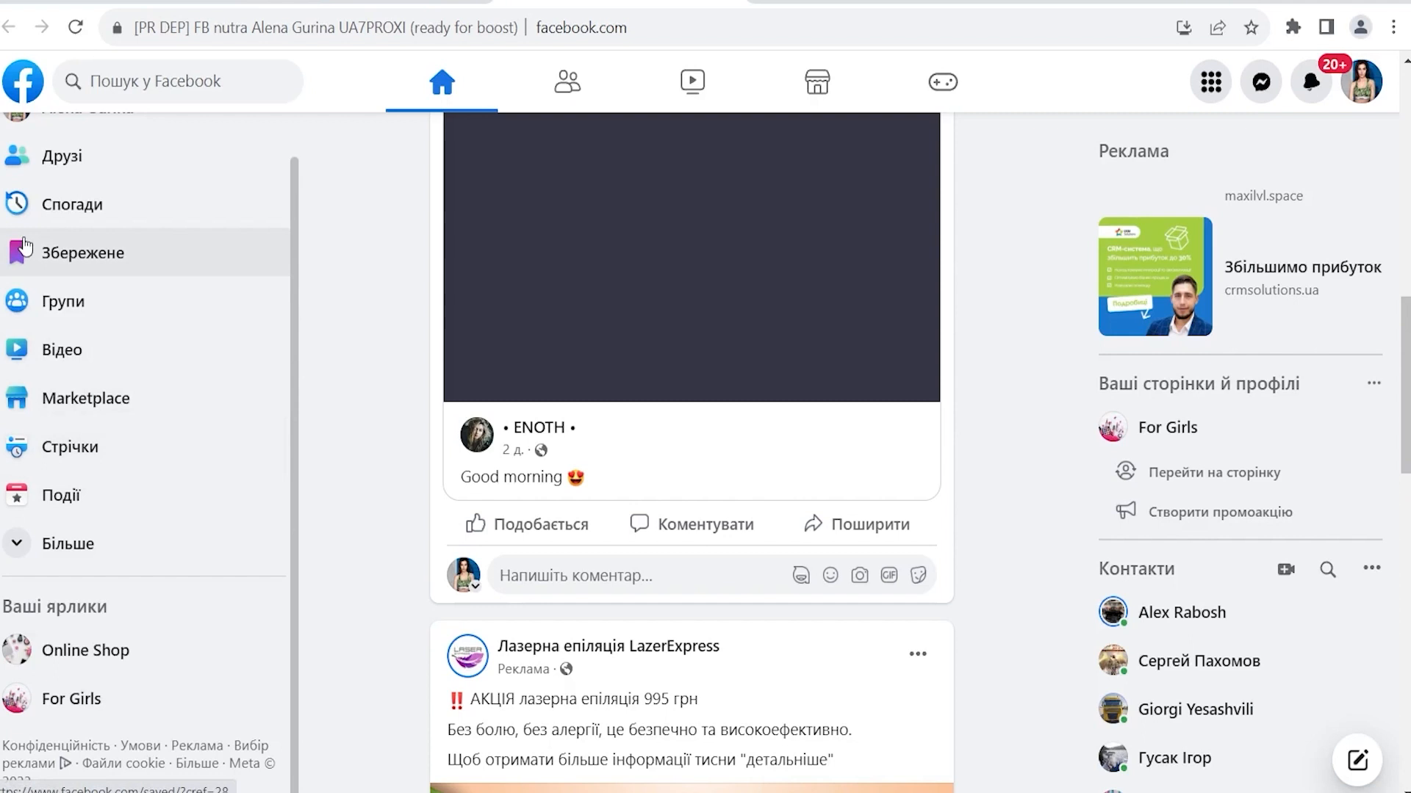
{"action": "mouse_move", "coordinate": [269, 792]}
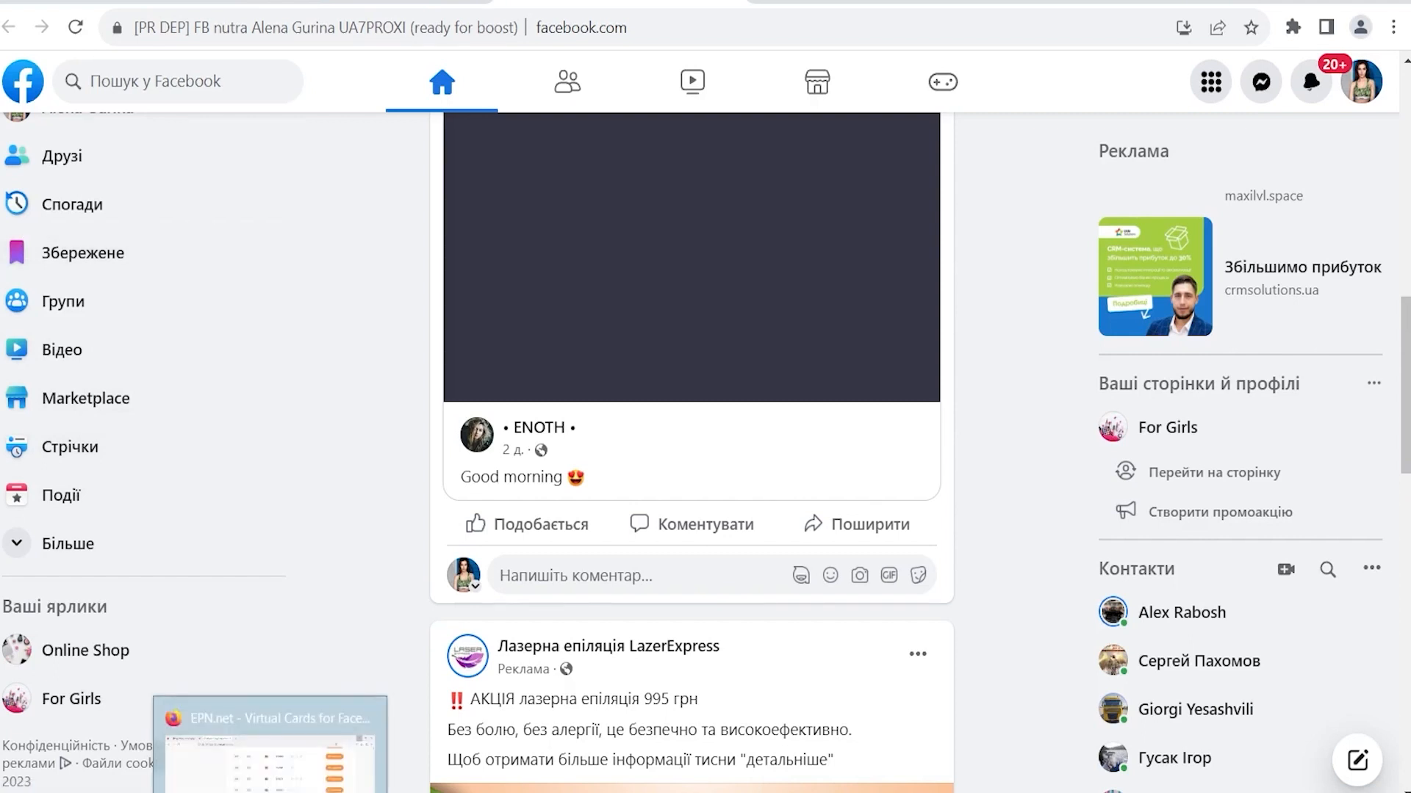
{"action": "left_click", "coordinate": [270, 790]}
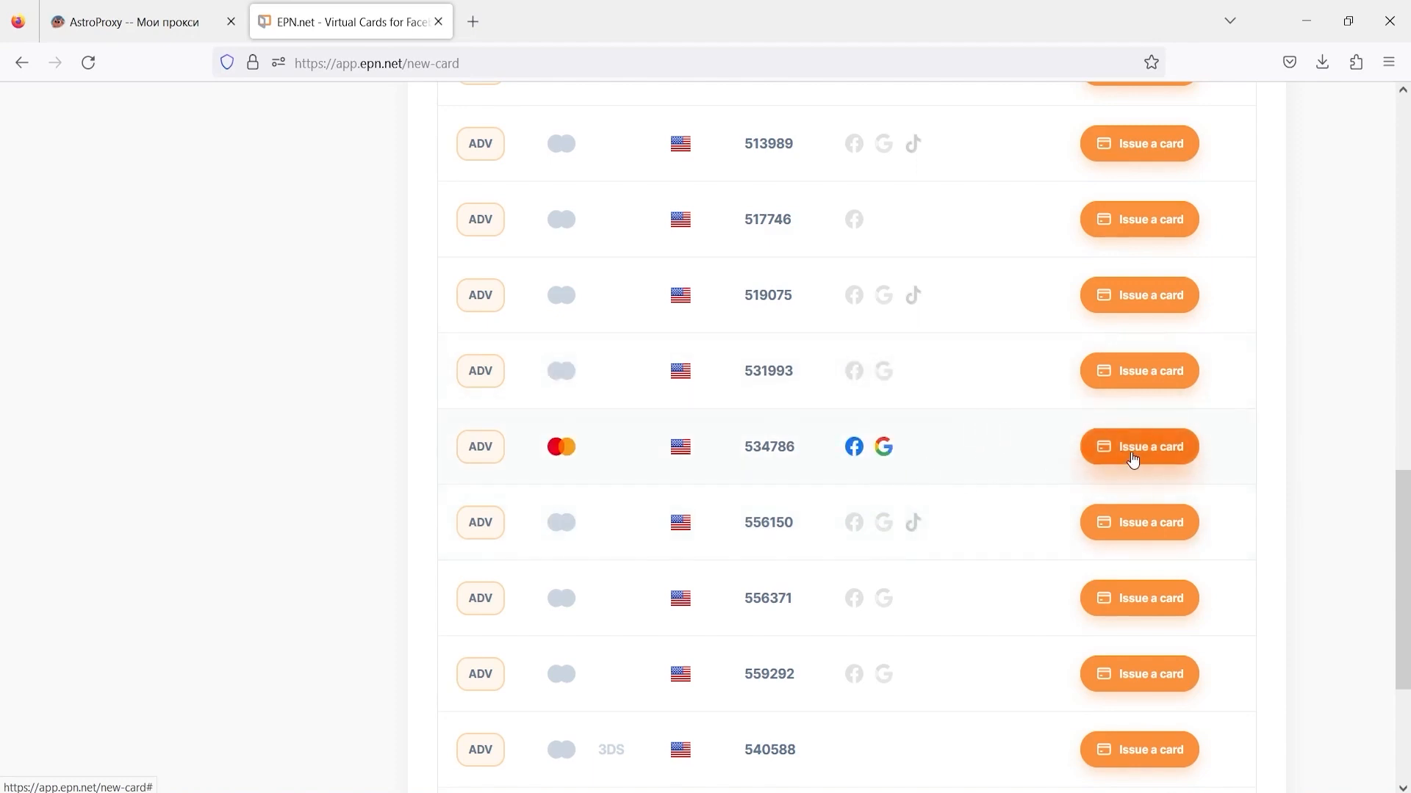
- Issue a BIN 534786 card with the pasted name and a 20 USD deposit, accepting the terms
{"action": "left_click", "coordinate": [1134, 457]}
{"action": "left_click", "coordinate": [675, 213]}
{"action": "type", "text": "Serafima"}
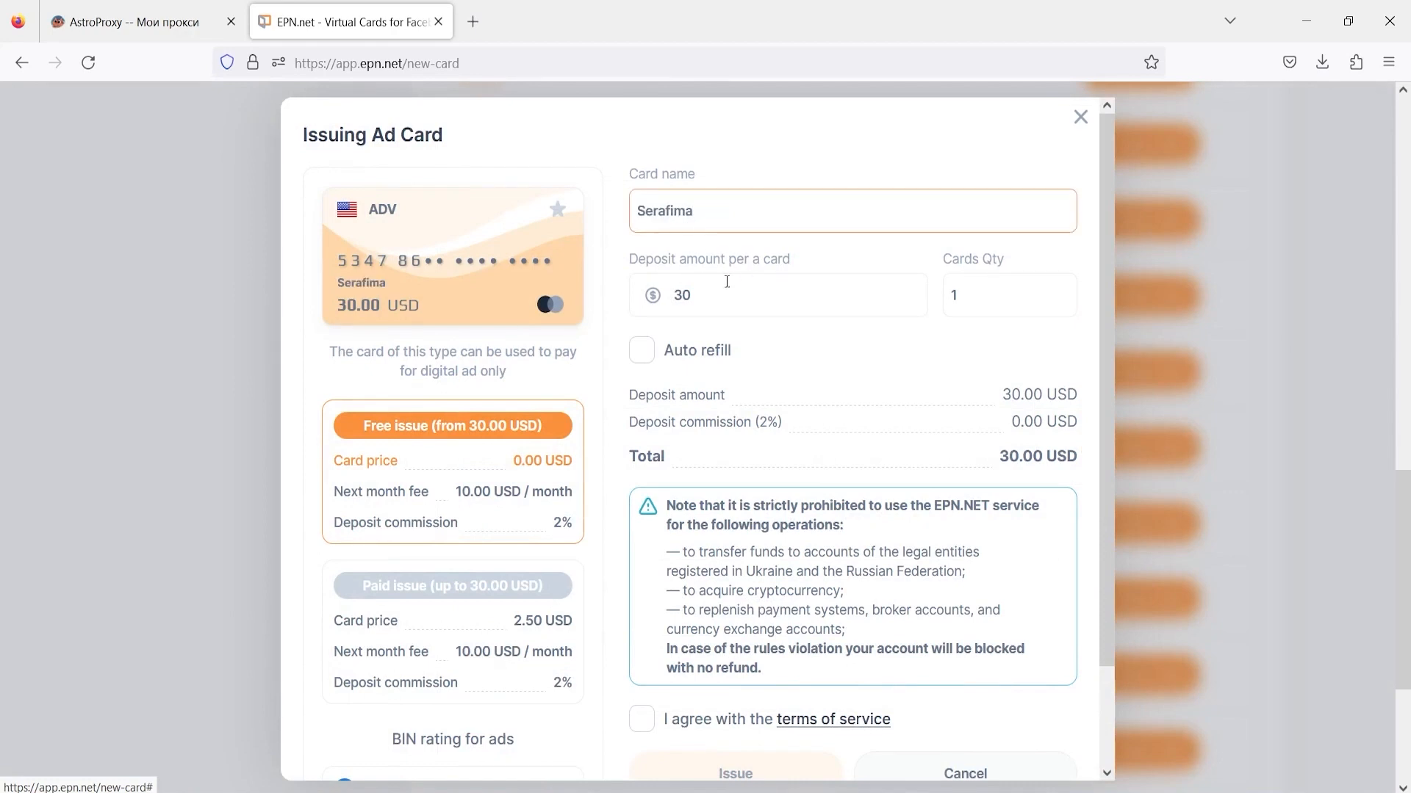
{"action": "double_click", "coordinate": [663, 297]}
{"action": "type", "text": "20"}
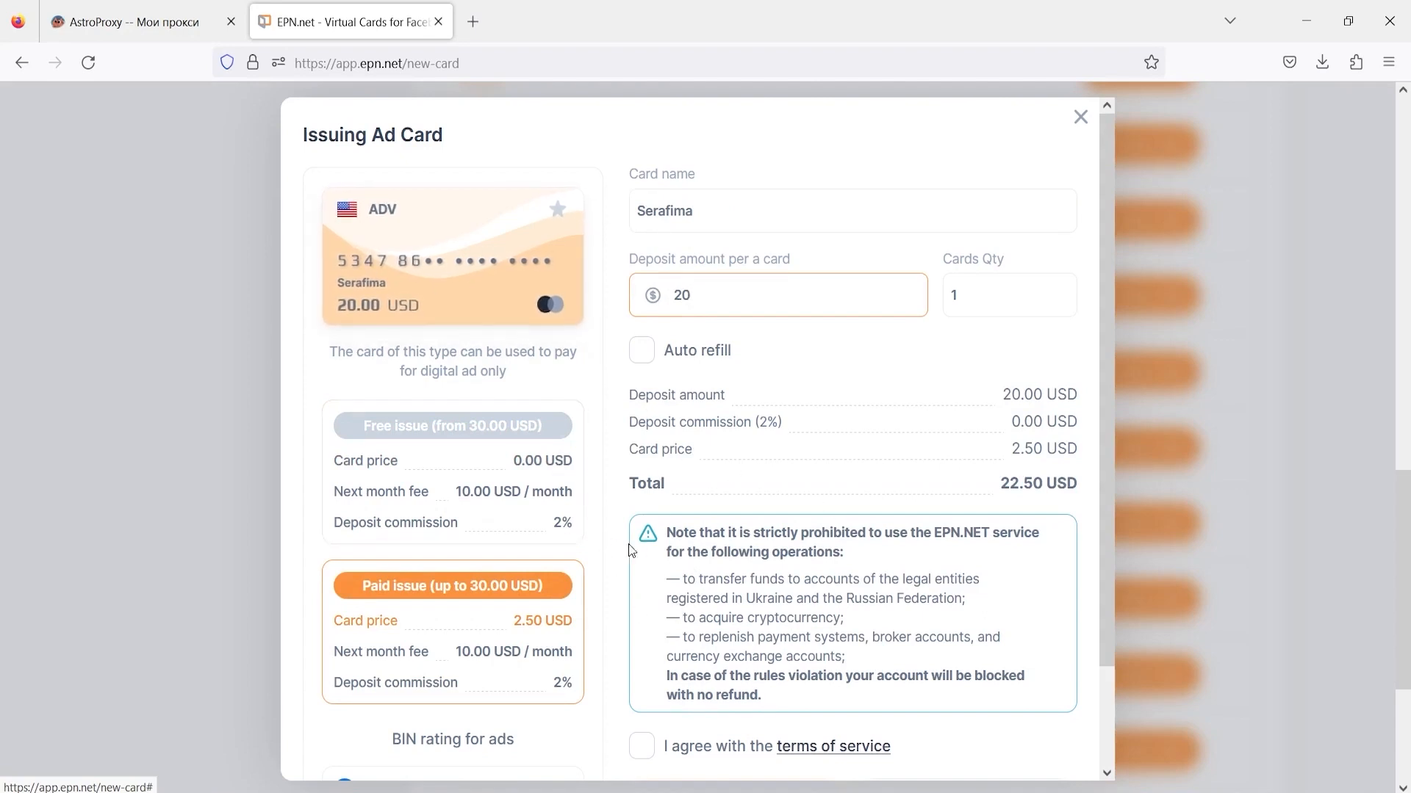
{"action": "scroll", "coordinate": [677, 484], "scroll_direction": "down", "scroll_amount": 3}
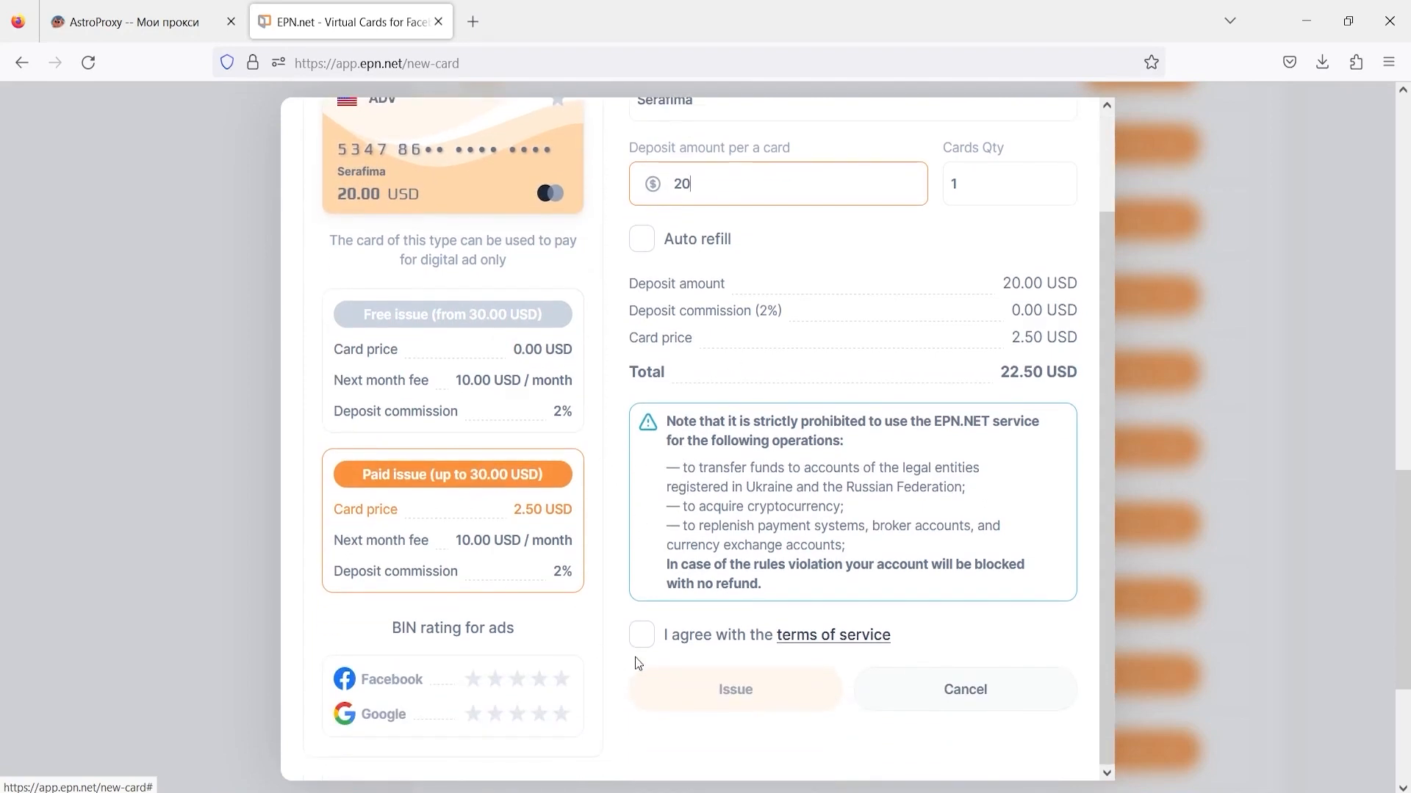
{"action": "left_click", "coordinate": [642, 636]}
{"action": "left_click", "coordinate": [736, 690]}
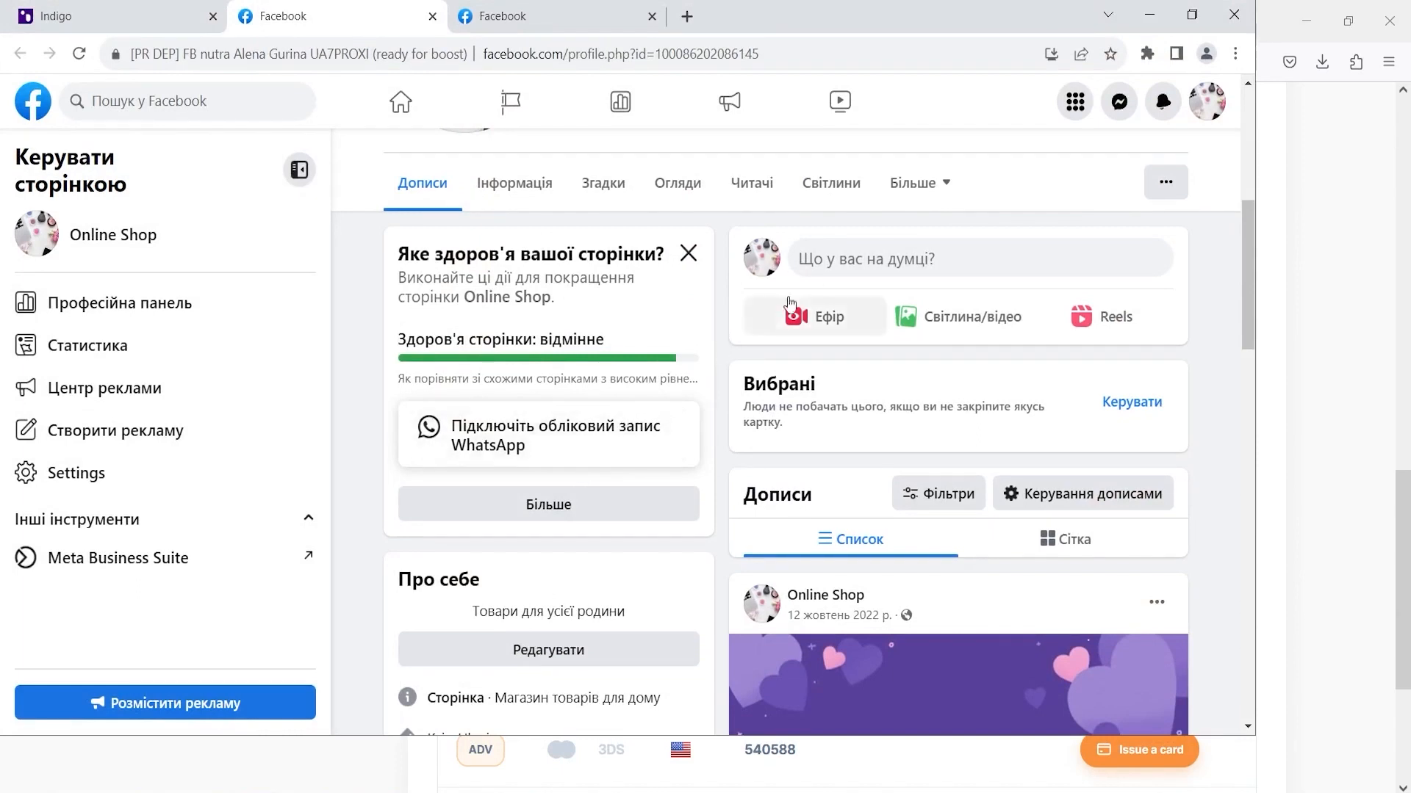
- Publish an Online Shop post with the cat jpg from Downloads, with boosting turned on
{"action": "left_click", "coordinate": [867, 258]}
{"action": "left_click", "coordinate": [627, 379]}
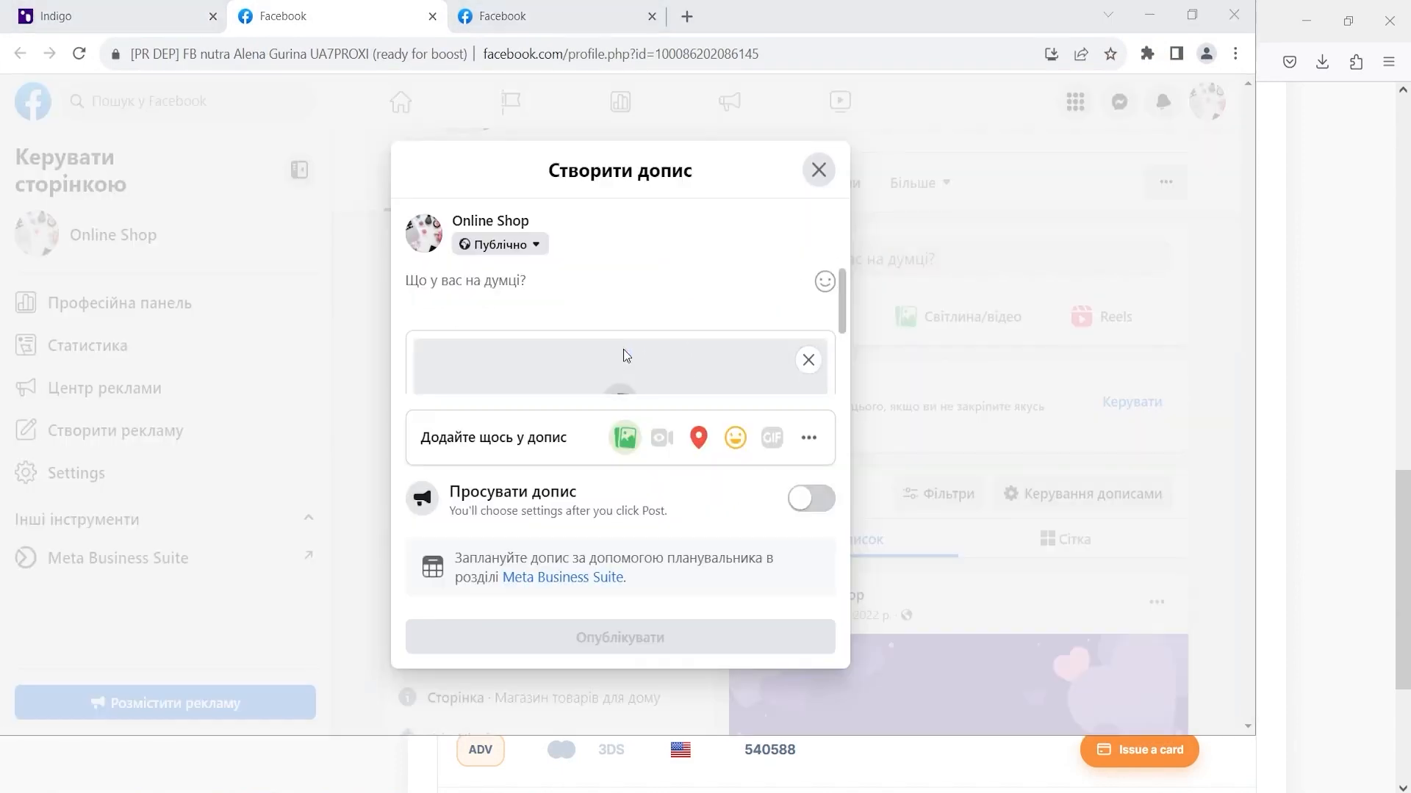
{"action": "left_click", "coordinate": [80, 173]}
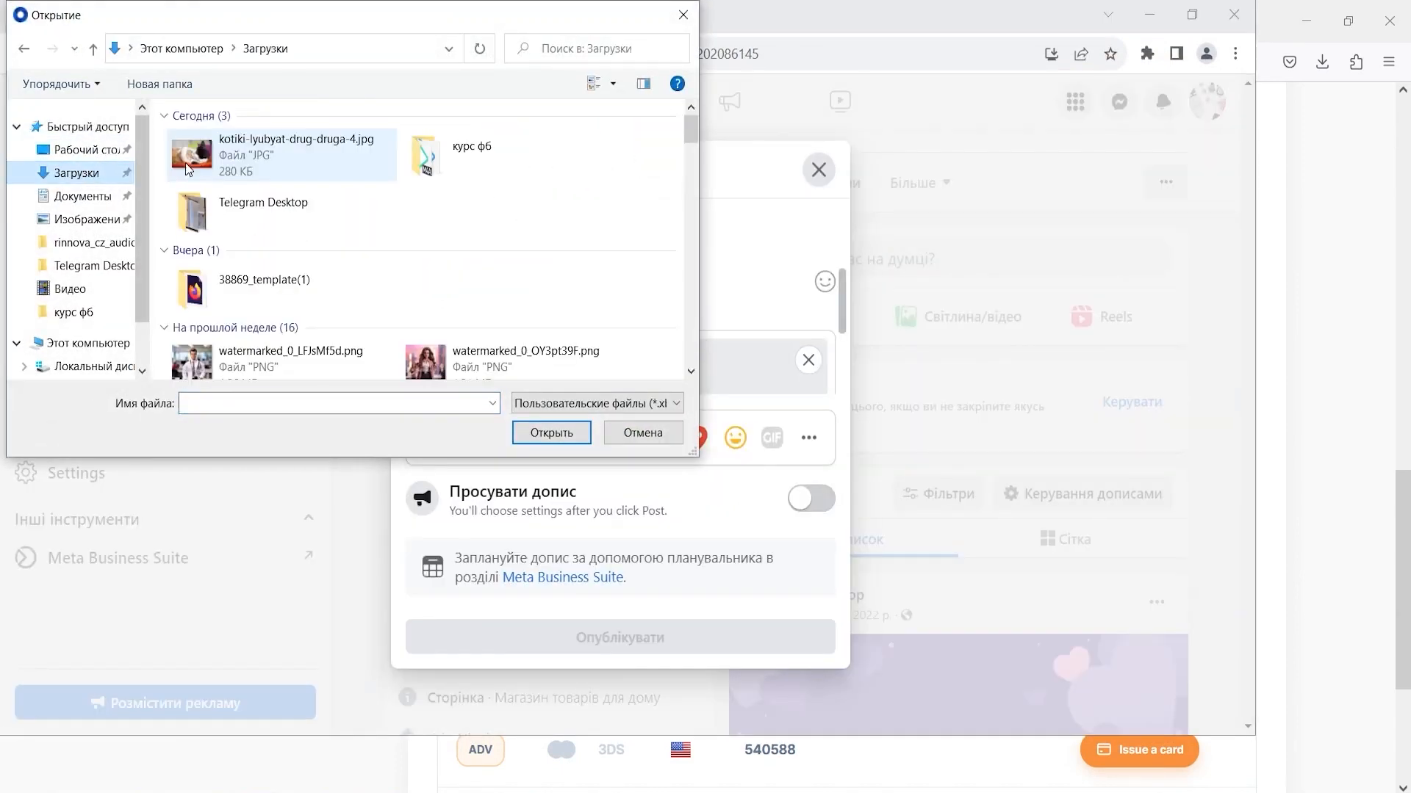
{"action": "left_click", "coordinate": [294, 151]}
{"action": "left_click", "coordinate": [575, 433]}
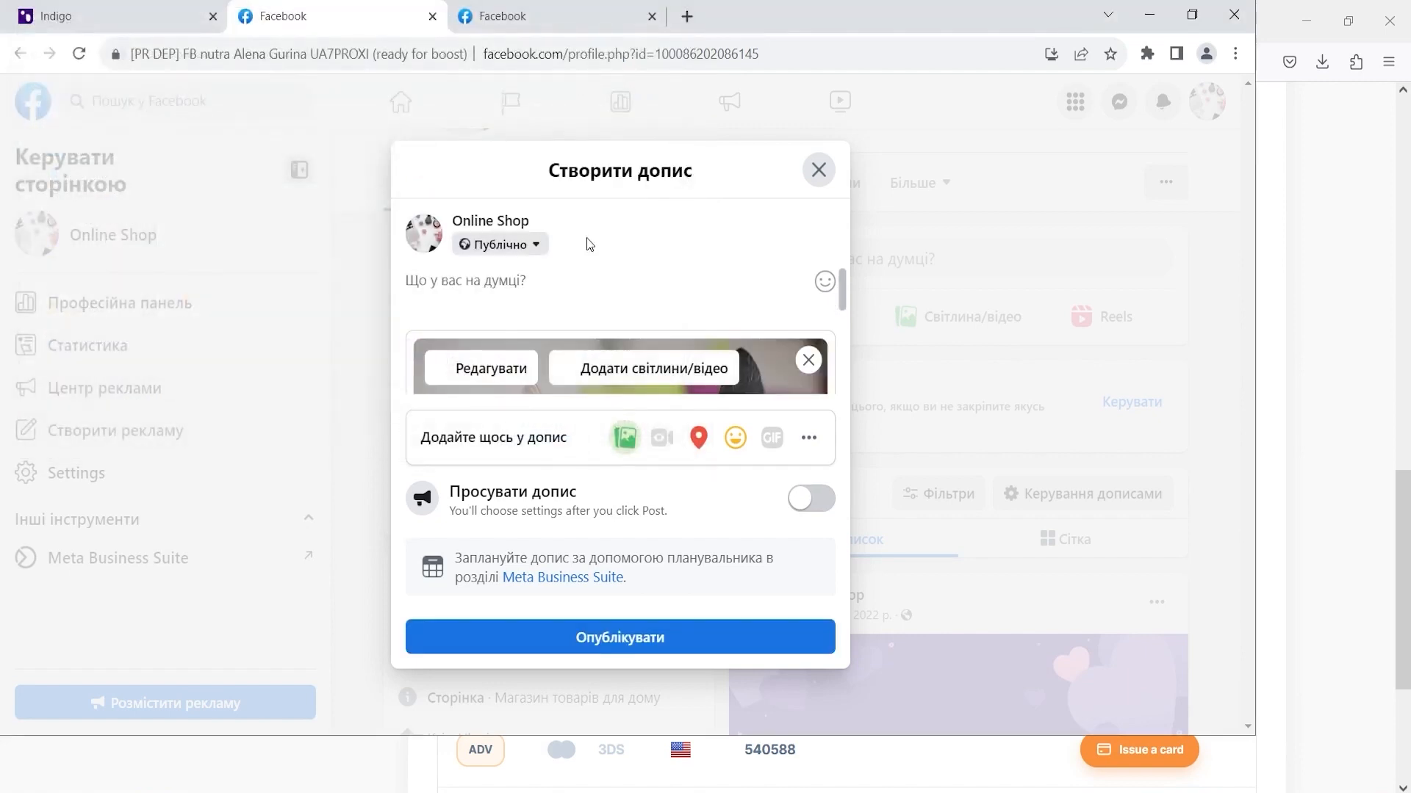
{"action": "scroll", "coordinate": [656, 350], "scroll_direction": "down", "scroll_amount": 1}
{"action": "scroll", "coordinate": [656, 350], "scroll_direction": "down", "scroll_amount": 1}
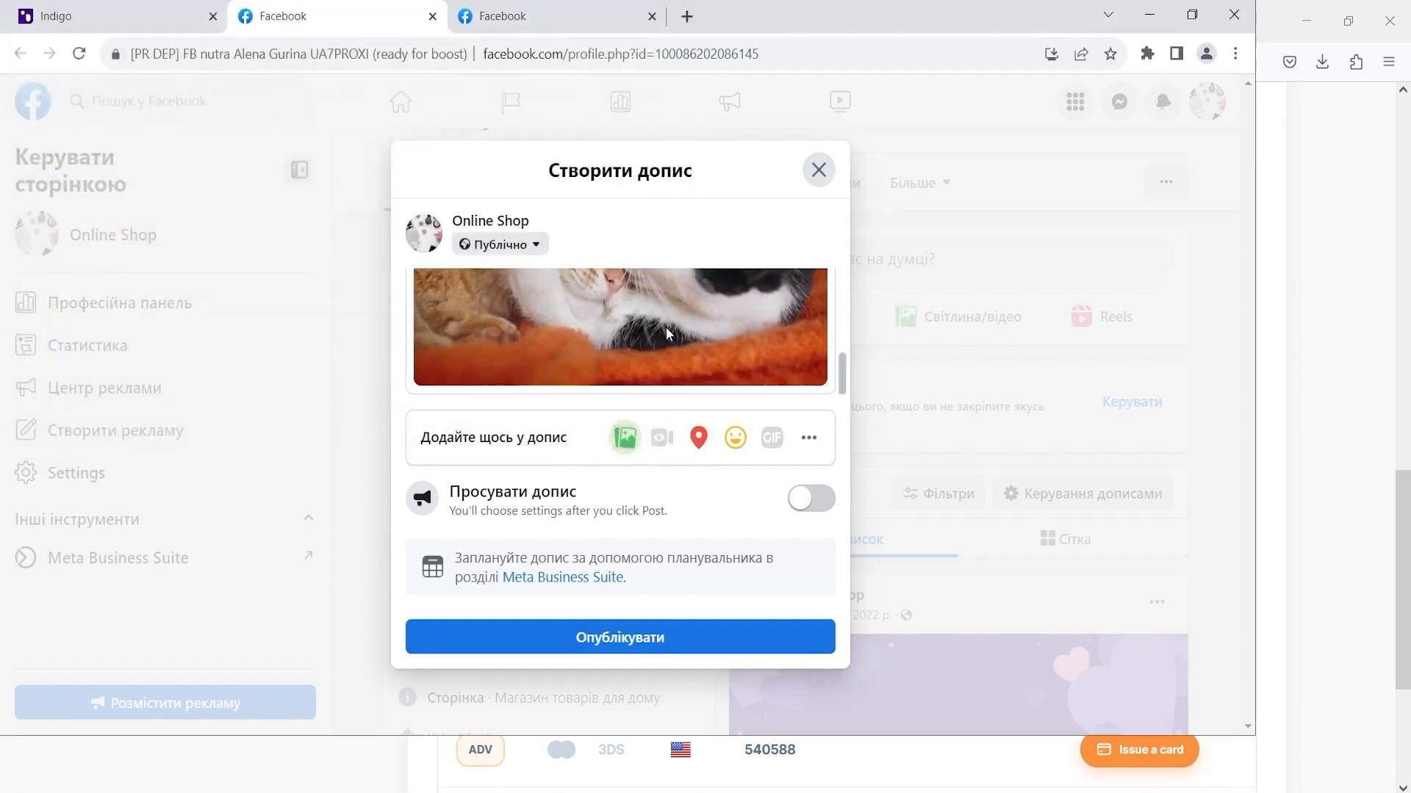
{"action": "left_click", "coordinate": [808, 498]}
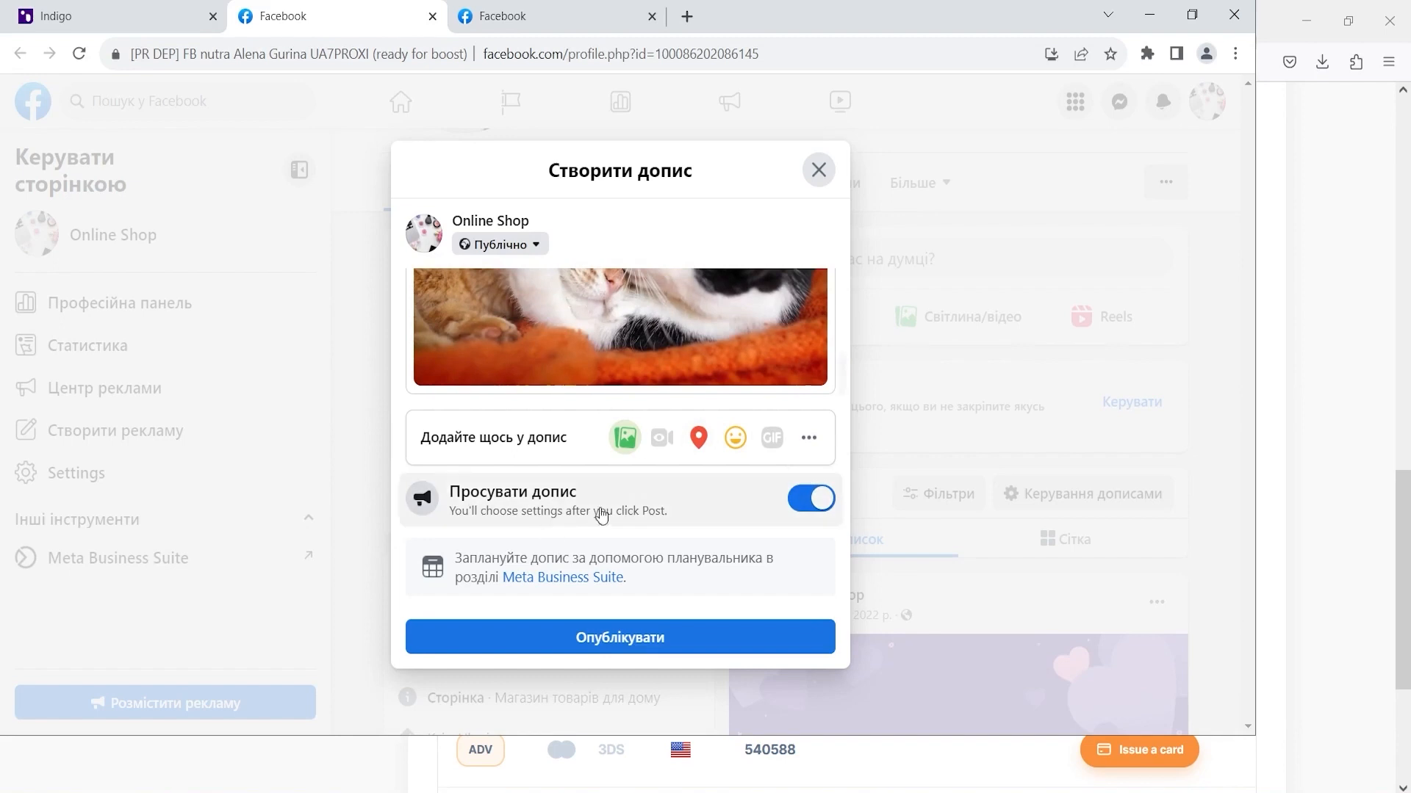
{"action": "left_click", "coordinate": [683, 641]}
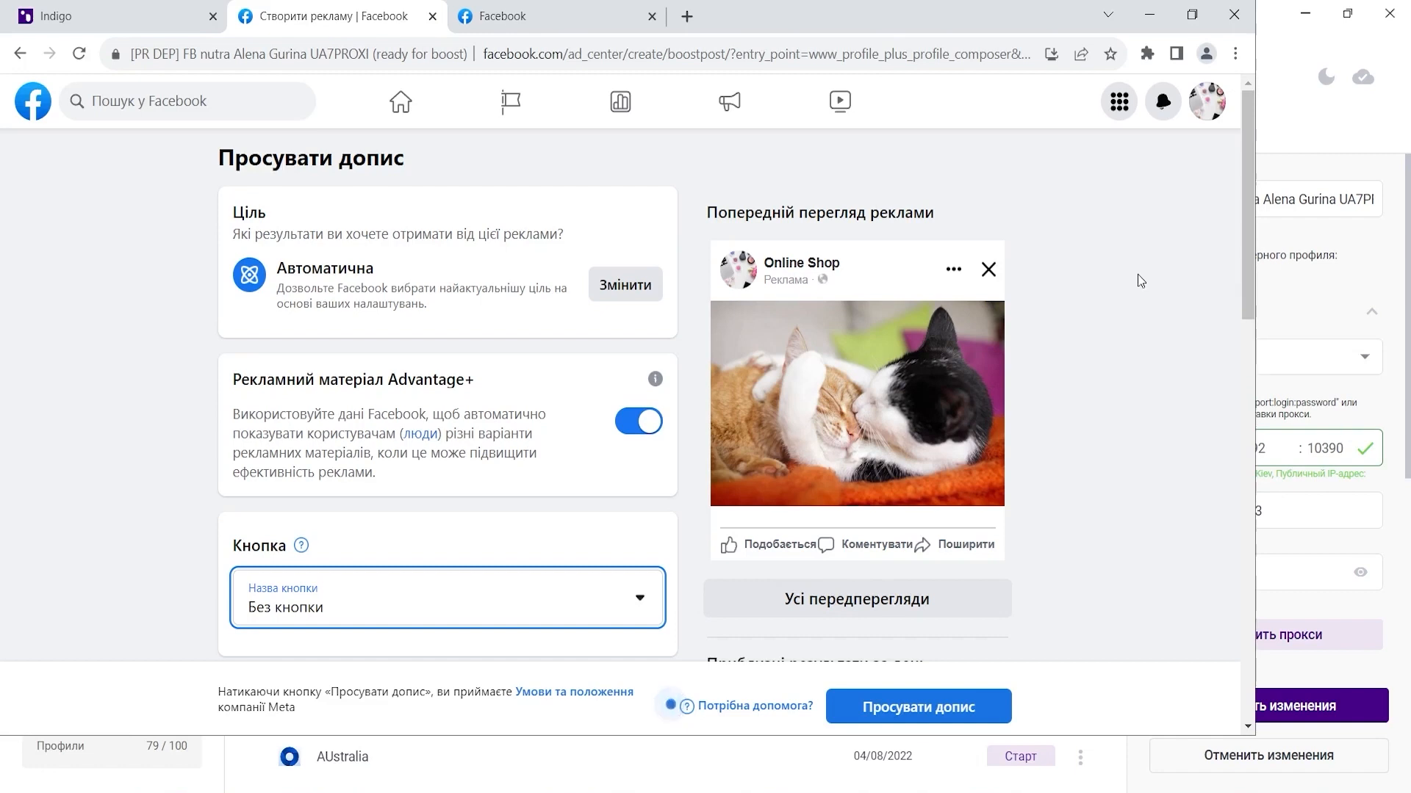
- Reduce the boost duration to 2 days
{"action": "scroll", "coordinate": [1001, 309], "scroll_direction": "down", "scroll_amount": 10}
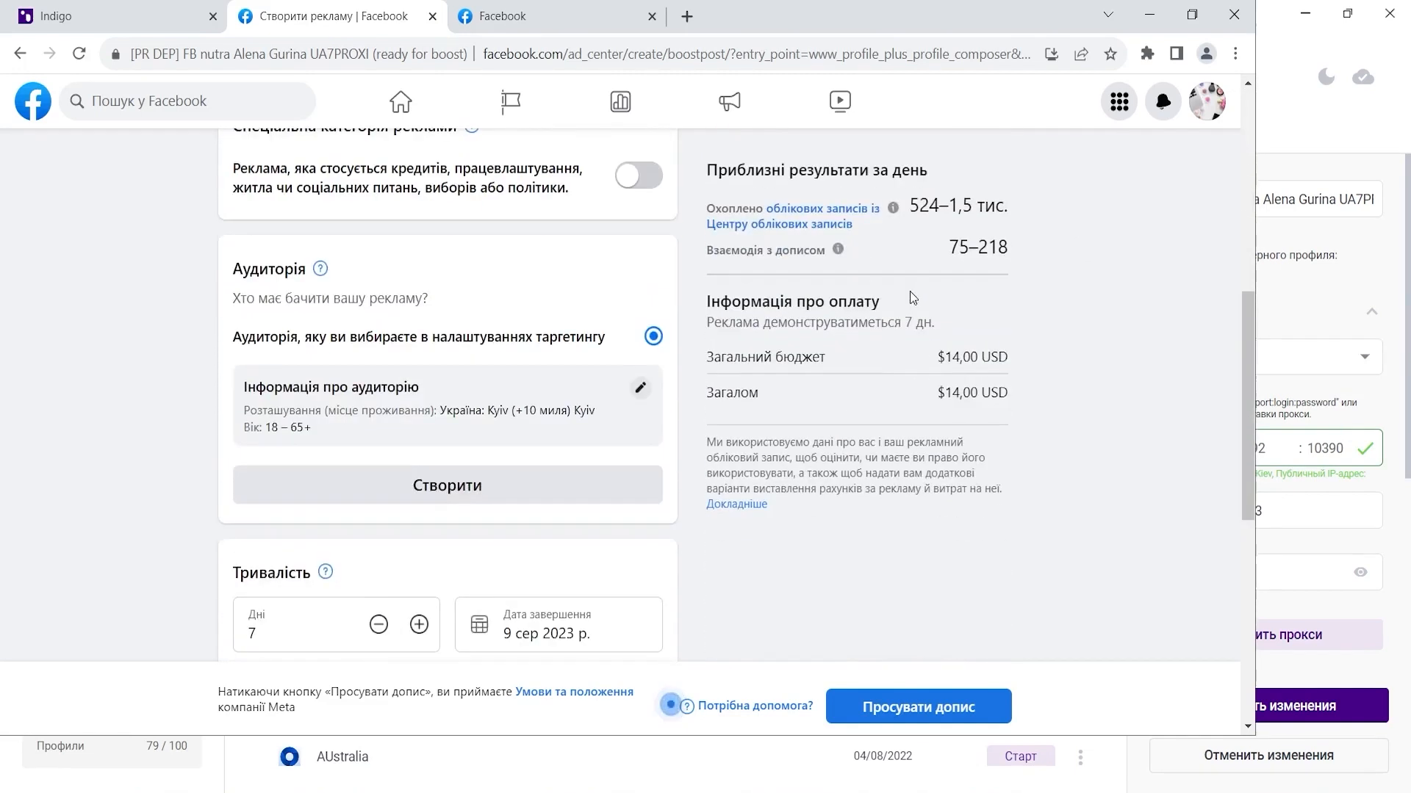
{"action": "left_click", "coordinate": [378, 431]}
{"action": "left_click", "coordinate": [378, 430]}
{"action": "left_click", "coordinate": [379, 431]}
{"action": "scroll", "coordinate": [409, 330], "scroll_direction": "up", "scroll_amount": 5}
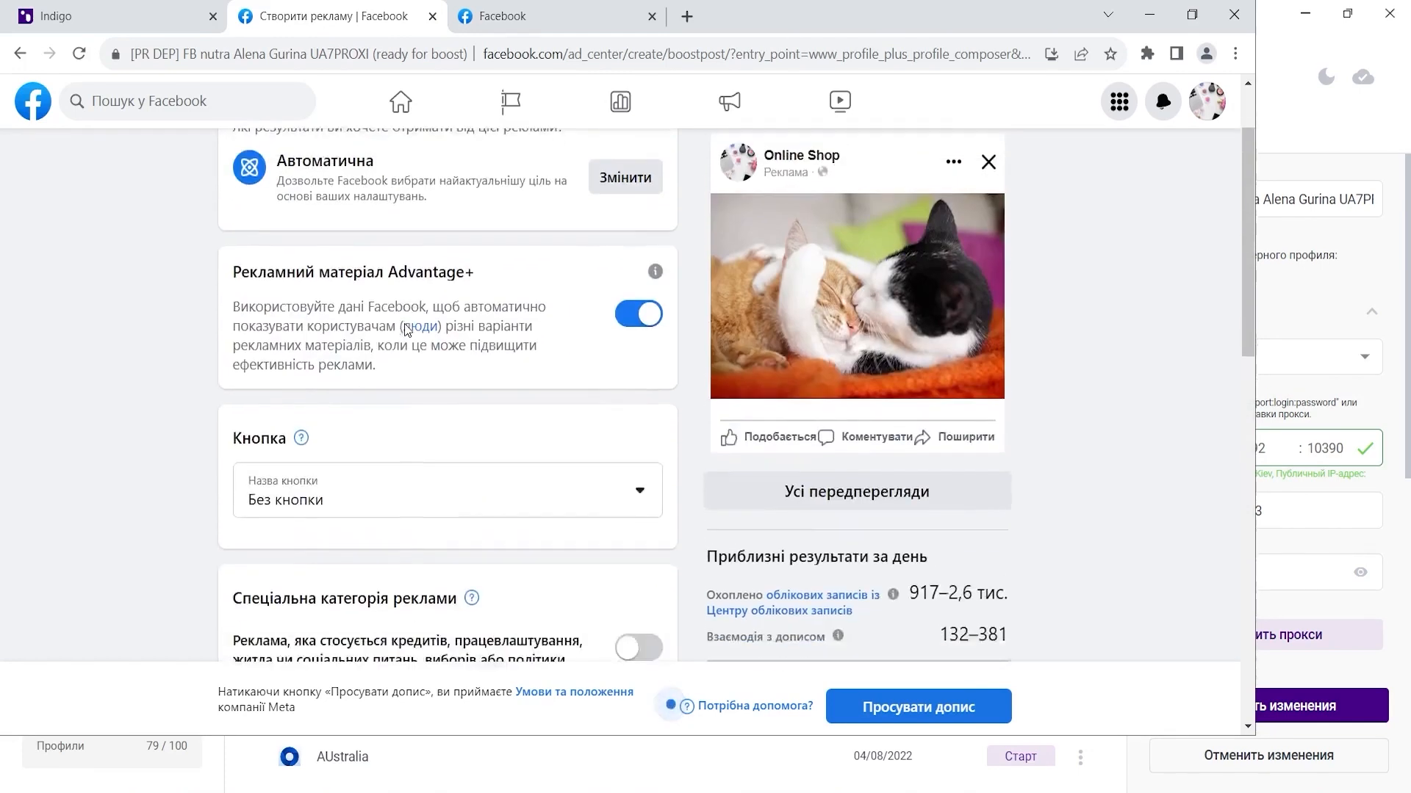
{"action": "scroll", "coordinate": [397, 345], "scroll_direction": "down", "scroll_amount": 10}
{"action": "left_click", "coordinate": [378, 352]}
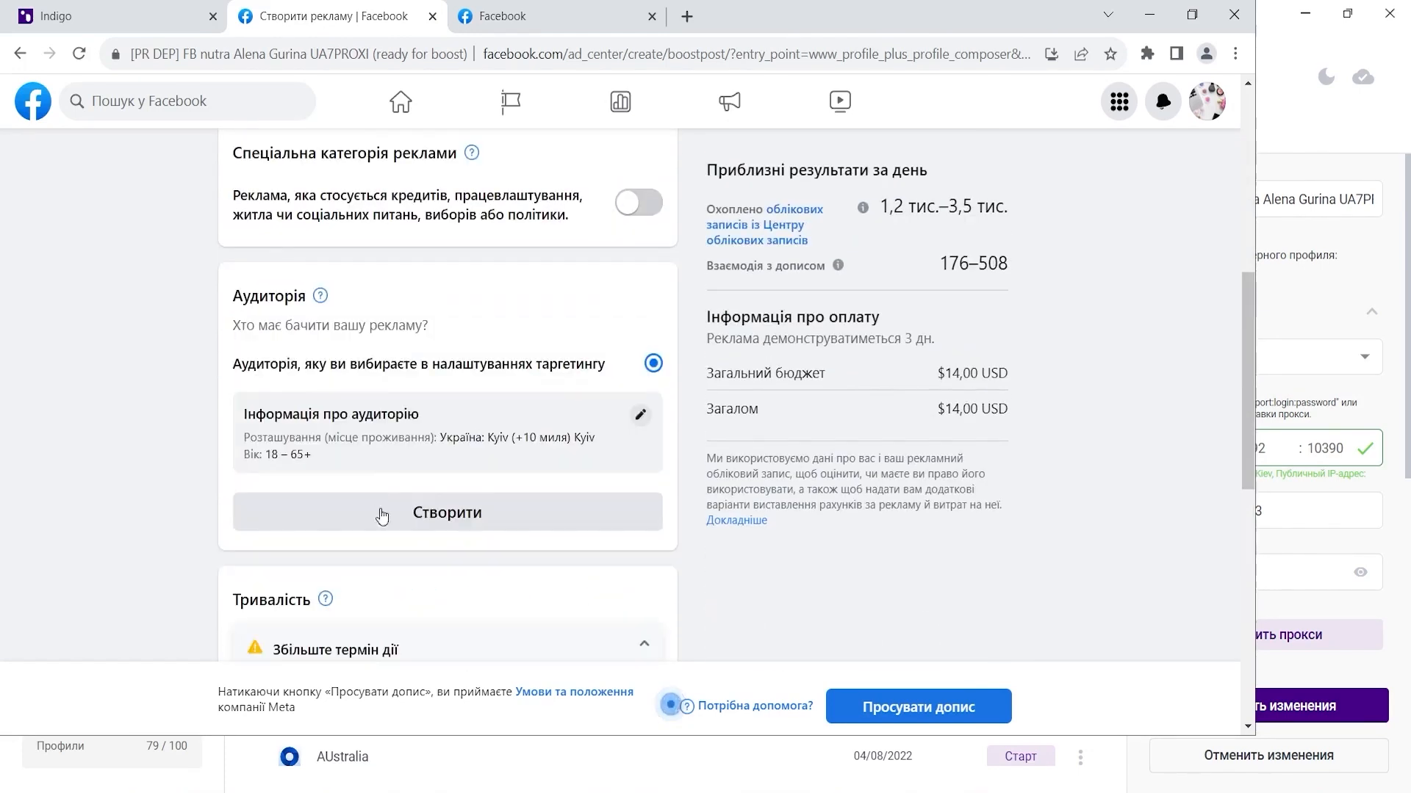
{"action": "left_click", "coordinate": [379, 557]}
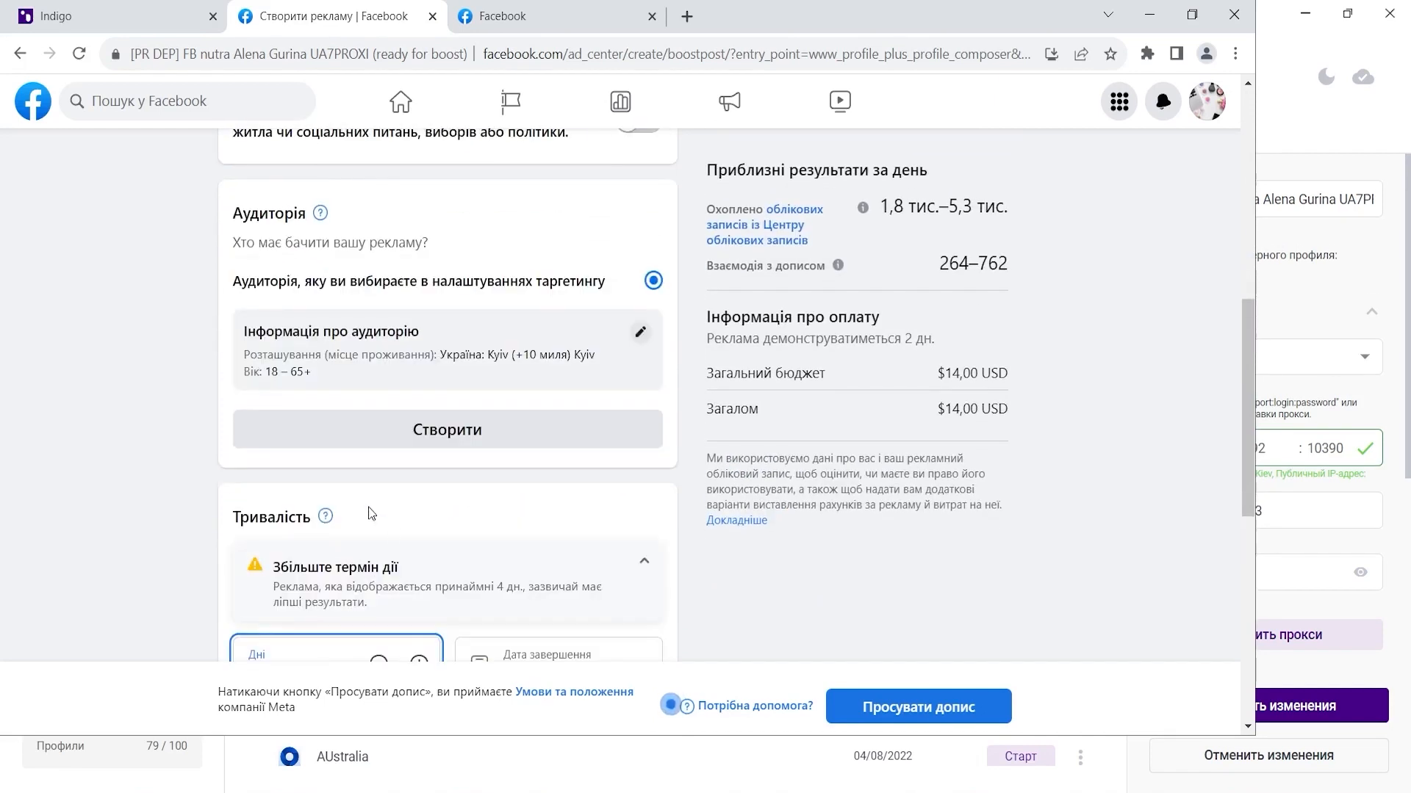
- Drag the boost budget to $3,00 and begin adding a payment method
{"action": "scroll", "coordinate": [372, 510], "scroll_direction": "down", "scroll_amount": 4}
{"action": "scroll", "coordinate": [461, 588], "scroll_direction": "down", "scroll_amount": 3}
{"action": "left_click_drag", "start_coordinate": [406, 506], "coordinate": [339, 507]}
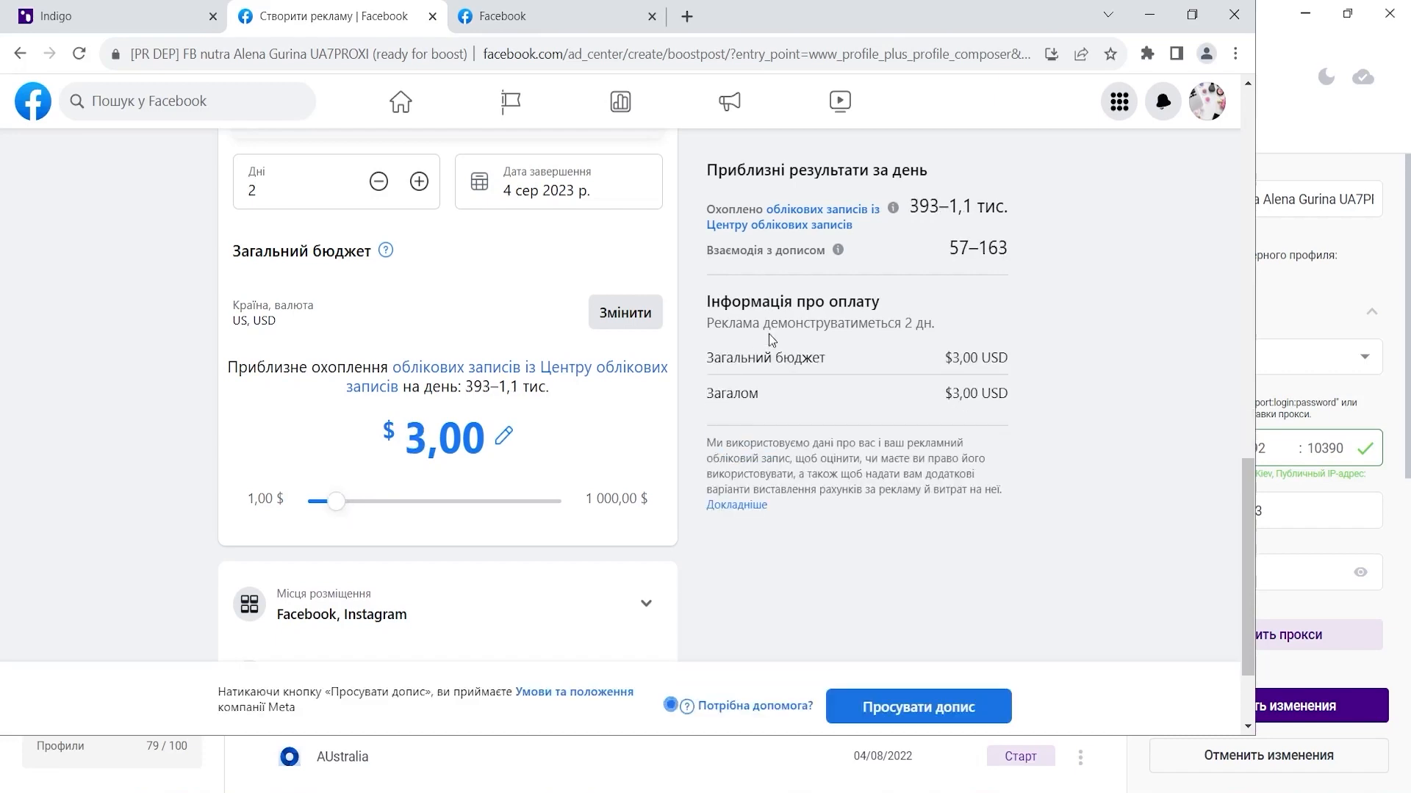
{"action": "scroll", "coordinate": [513, 287], "scroll_direction": "up", "scroll_amount": 4}
{"action": "scroll", "coordinate": [573, 441], "scroll_direction": "down", "scroll_amount": 6}
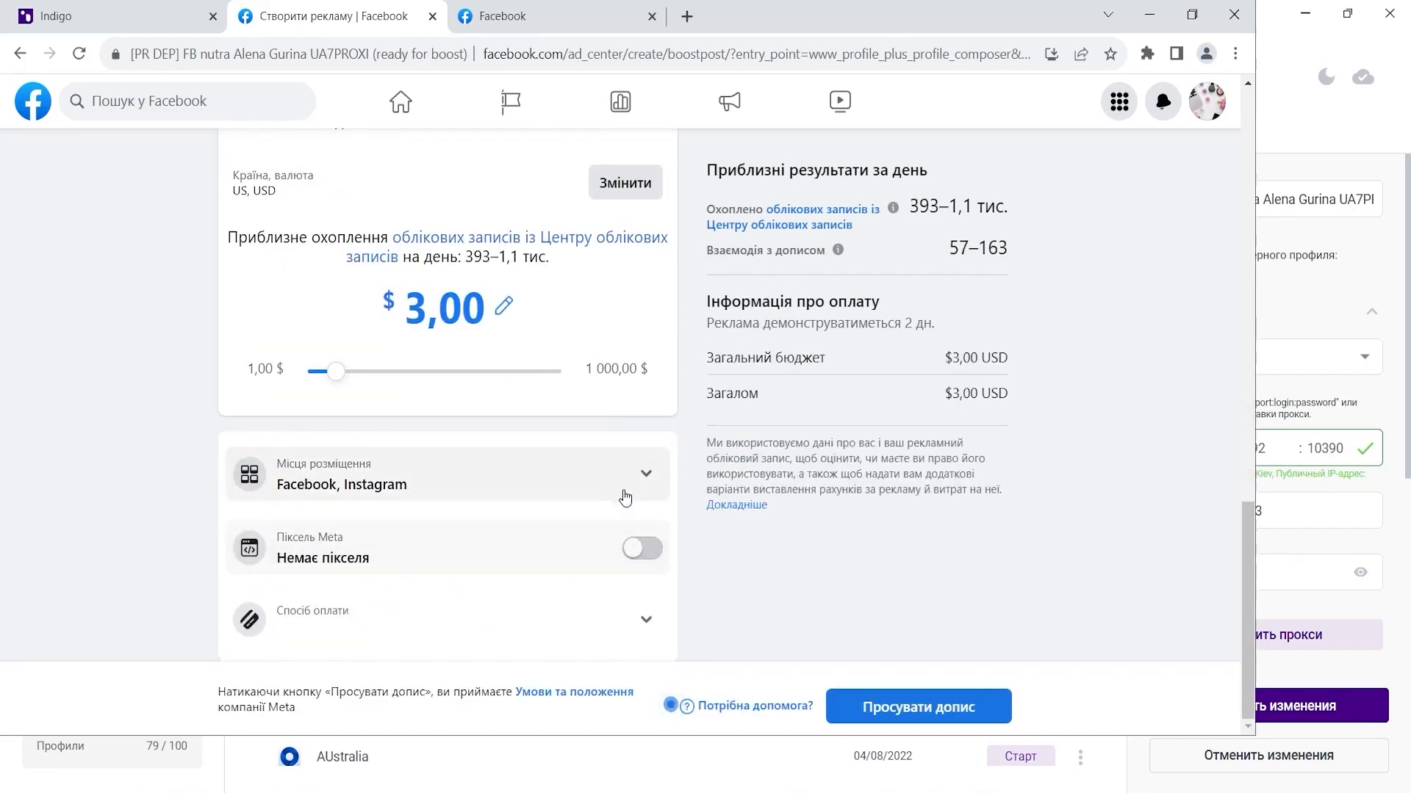
{"action": "left_click", "coordinate": [647, 620]}
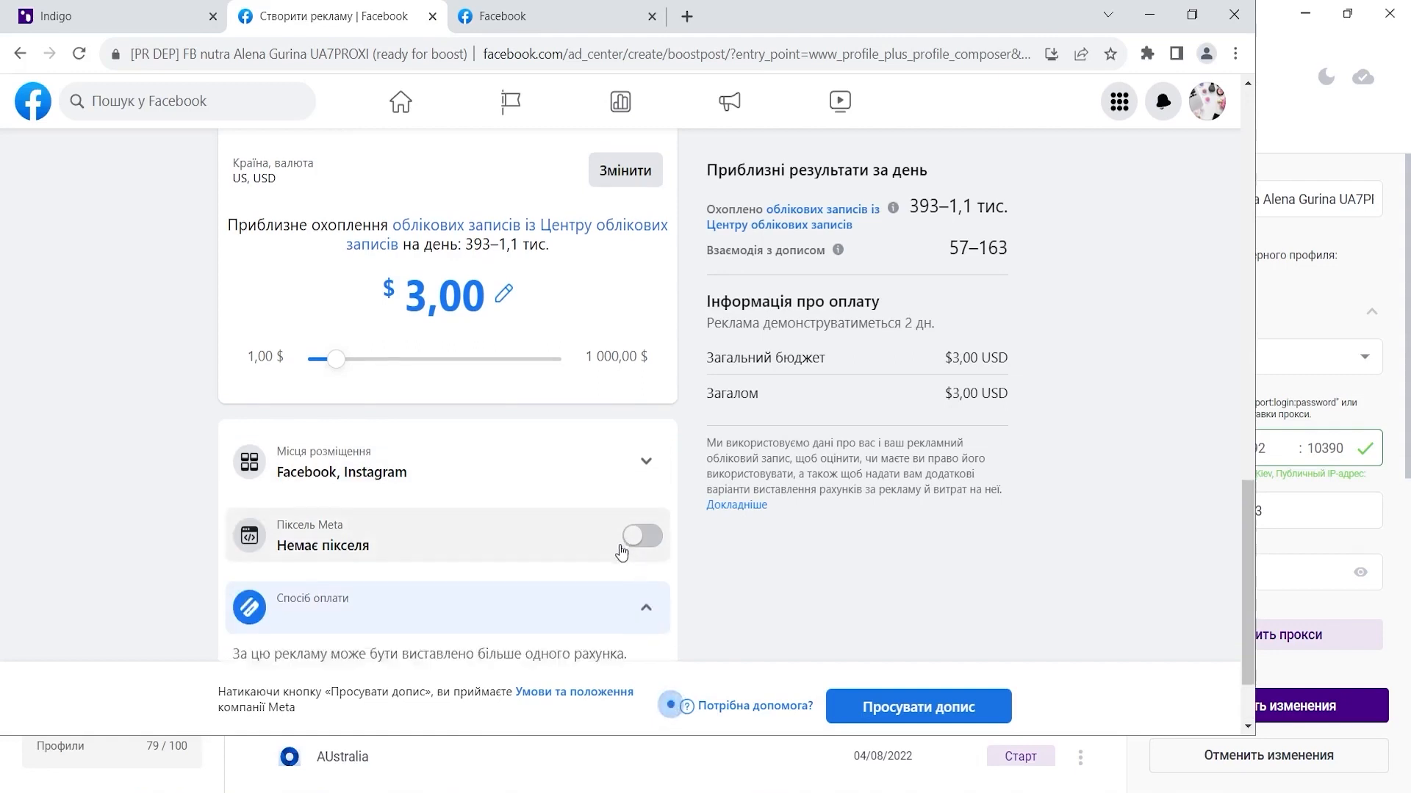
{"action": "scroll", "coordinate": [614, 582], "scroll_direction": "down", "scroll_amount": 2}
{"action": "left_click", "coordinate": [629, 618]}
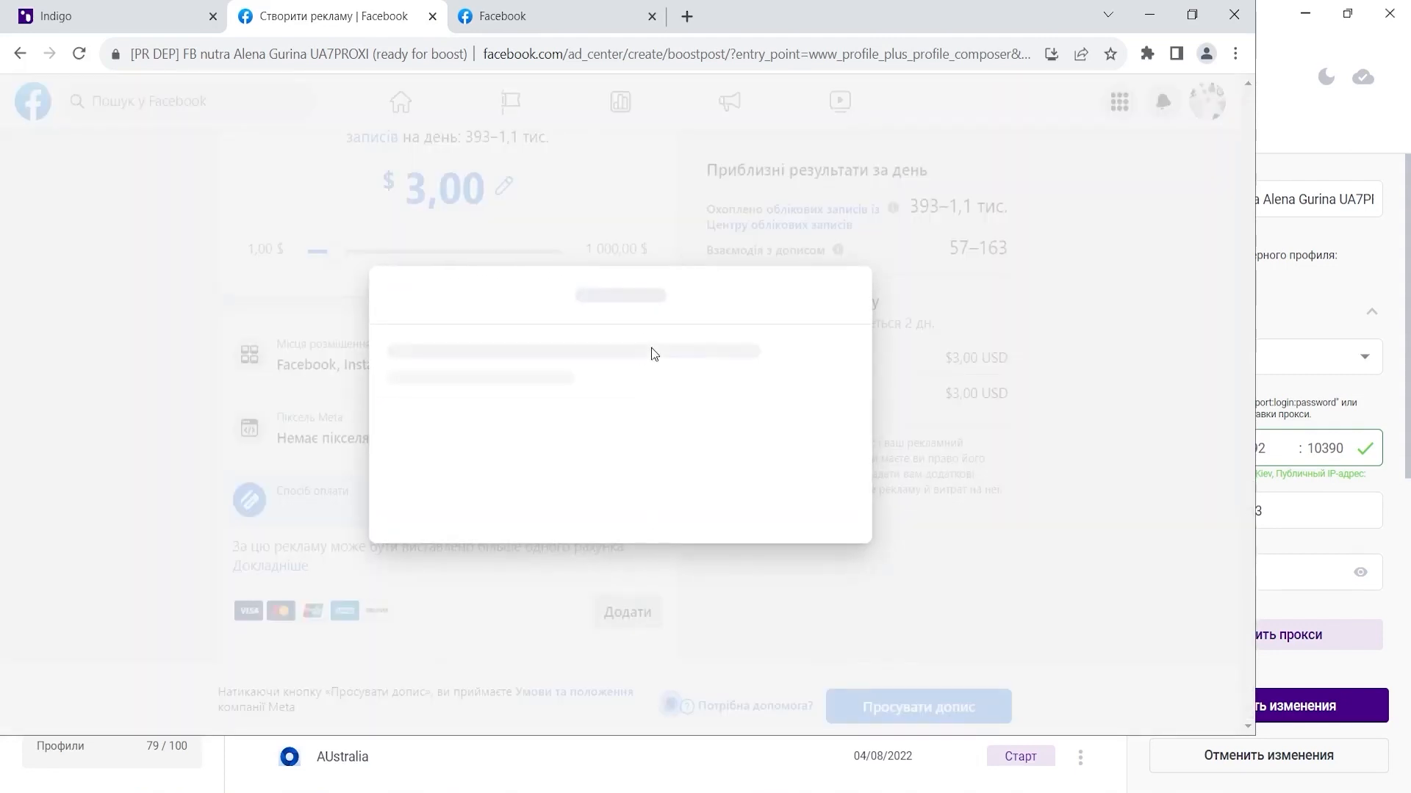
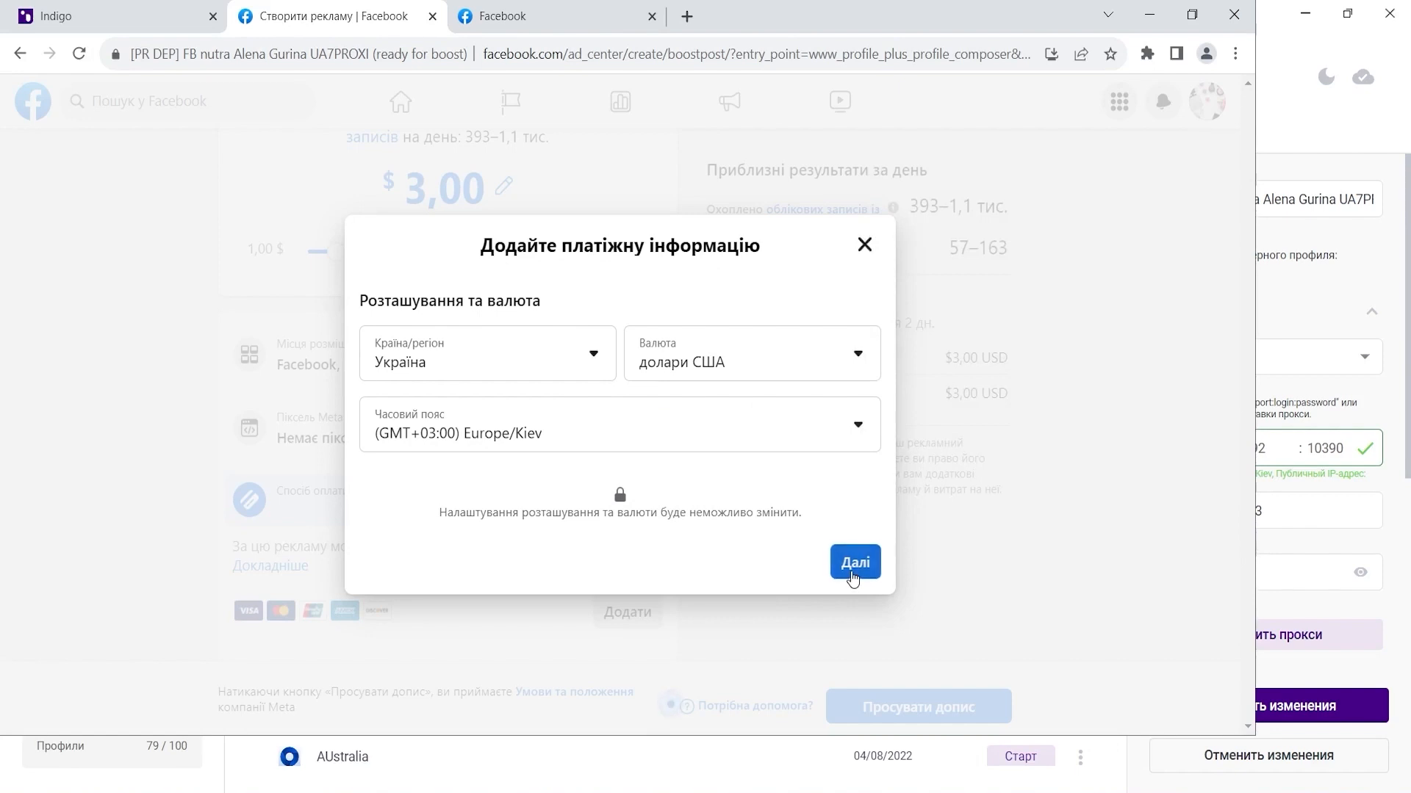
- Confirm the location, currency and time zone, choose debit or credit card, and enter the virtual card number
{"action": "left_click", "coordinate": [852, 577]}
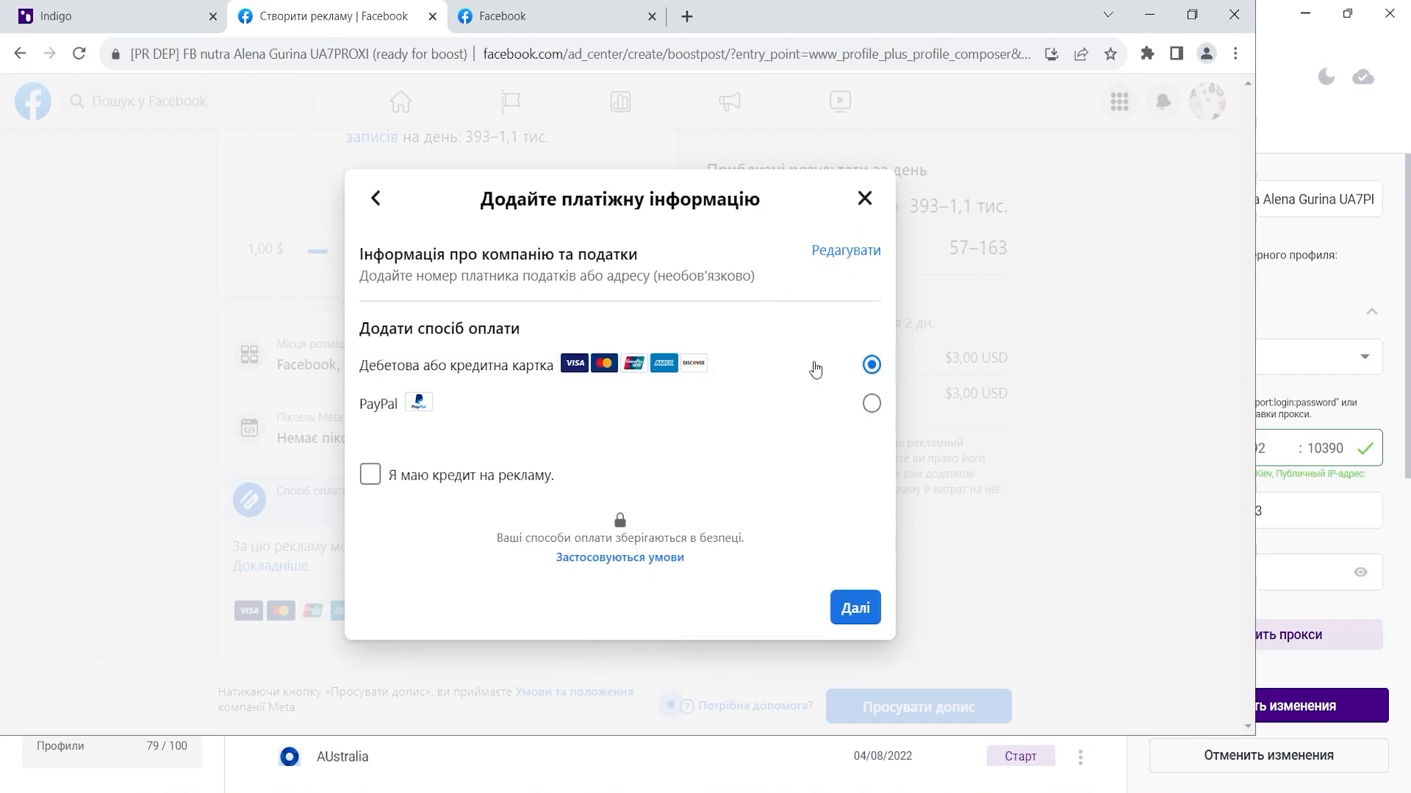
{"action": "left_click", "coordinate": [867, 610]}
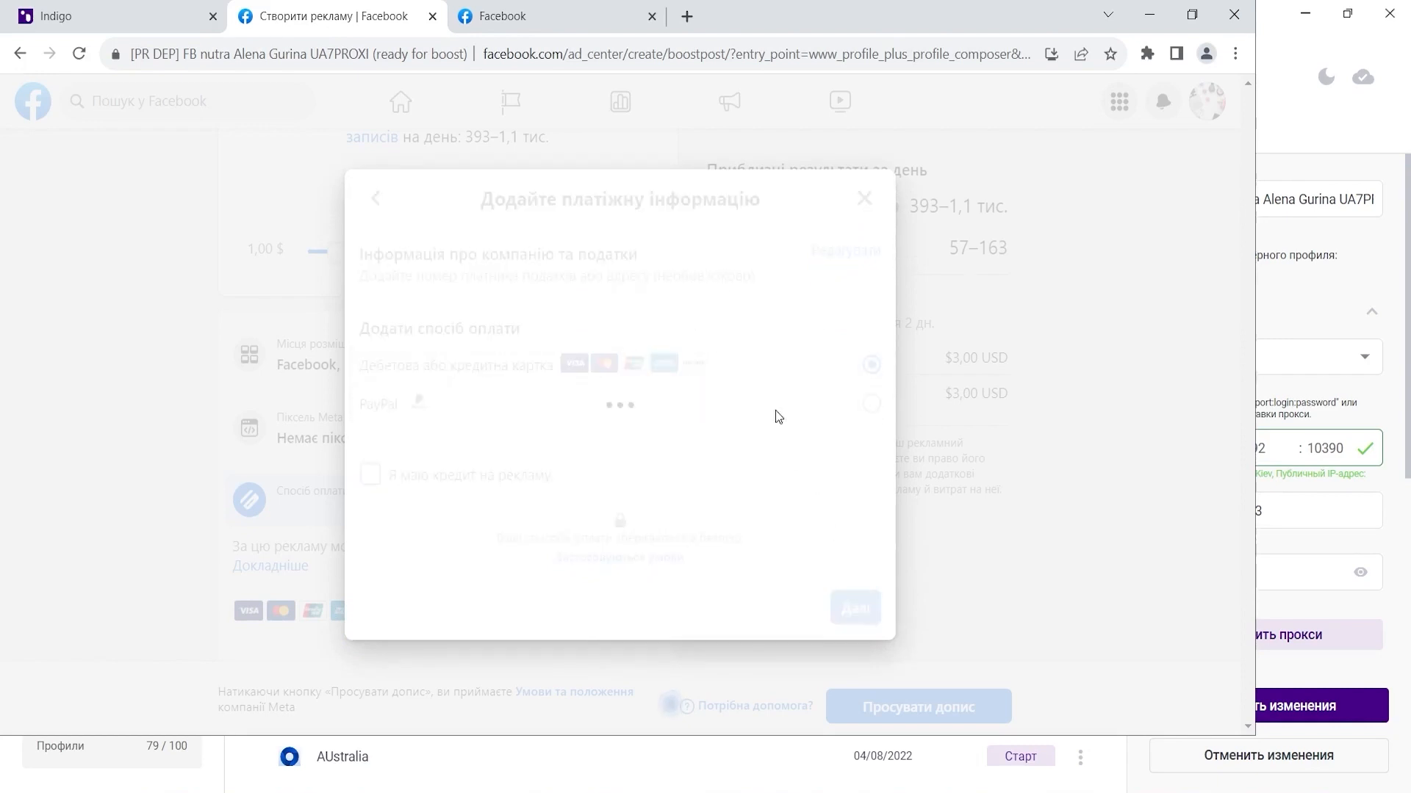
{"action": "left_click", "coordinate": [660, 323]}
{"action": "key", "text": "ctrl+v"}
{"action": "left_click_drag", "start_coordinate": [529, 327], "coordinate": [281, 313]}
{"action": "type", "text": "\\"}
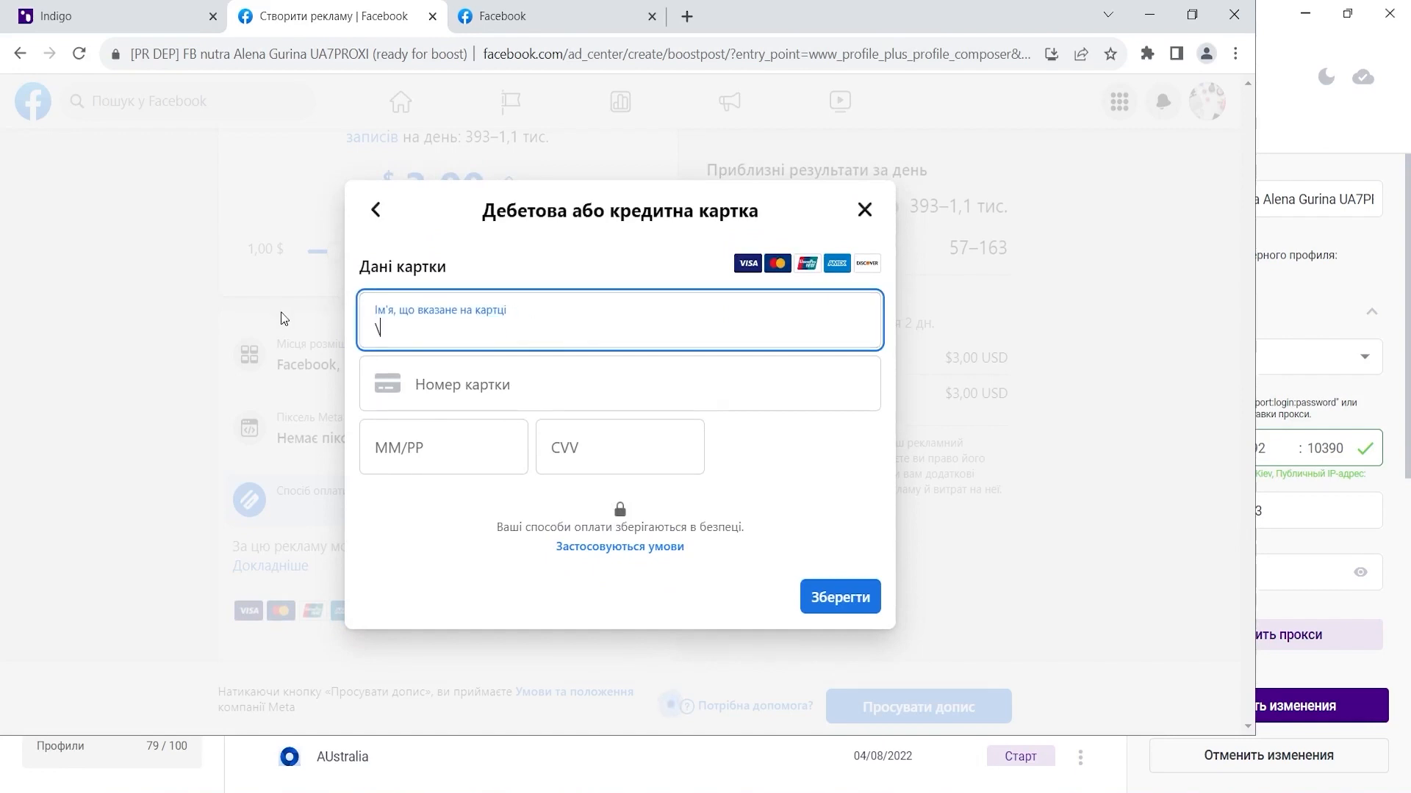
{"action": "left_click", "coordinate": [382, 389]}
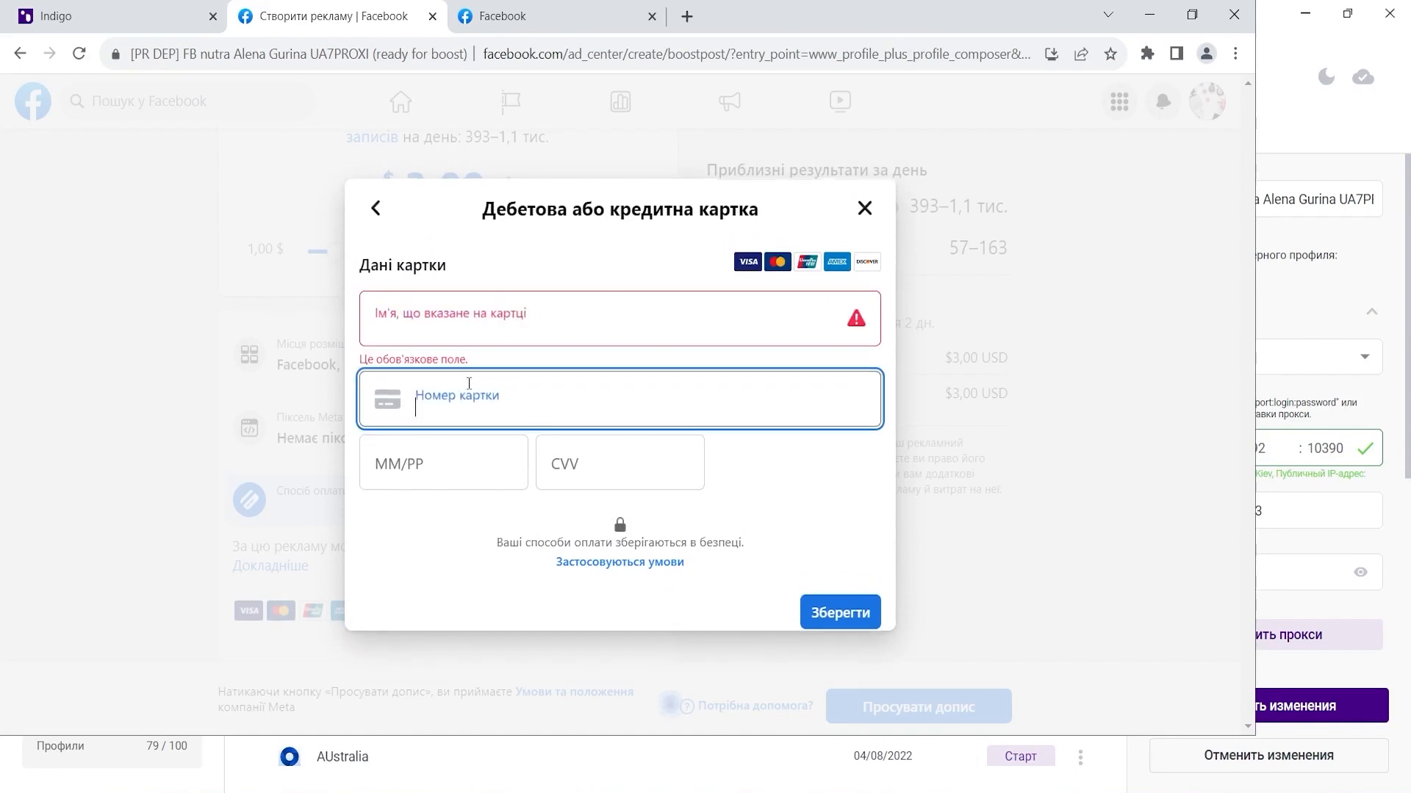
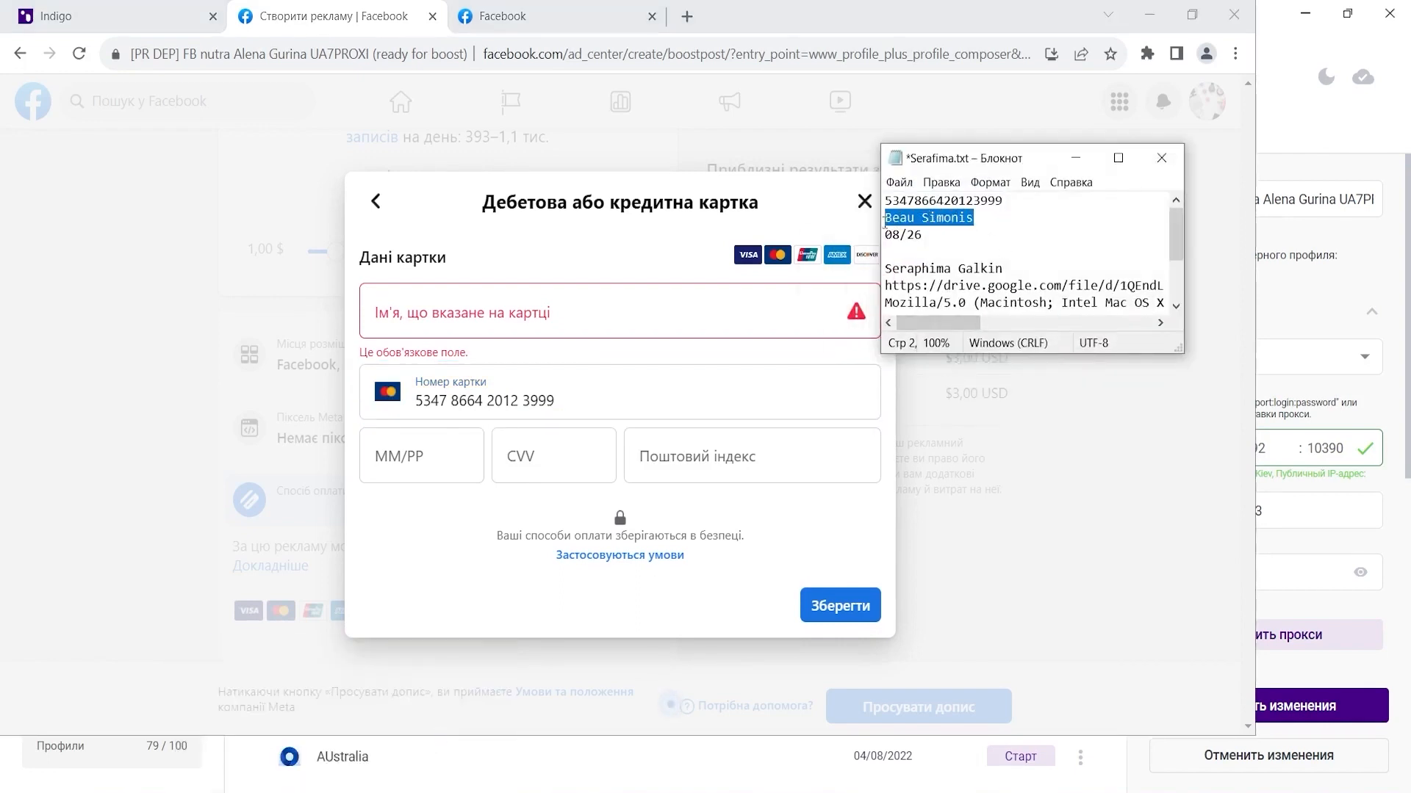
- Paste the cardholder's name and the card expiry date from the notes into the card form
{"action": "left_click", "coordinate": [577, 313]}
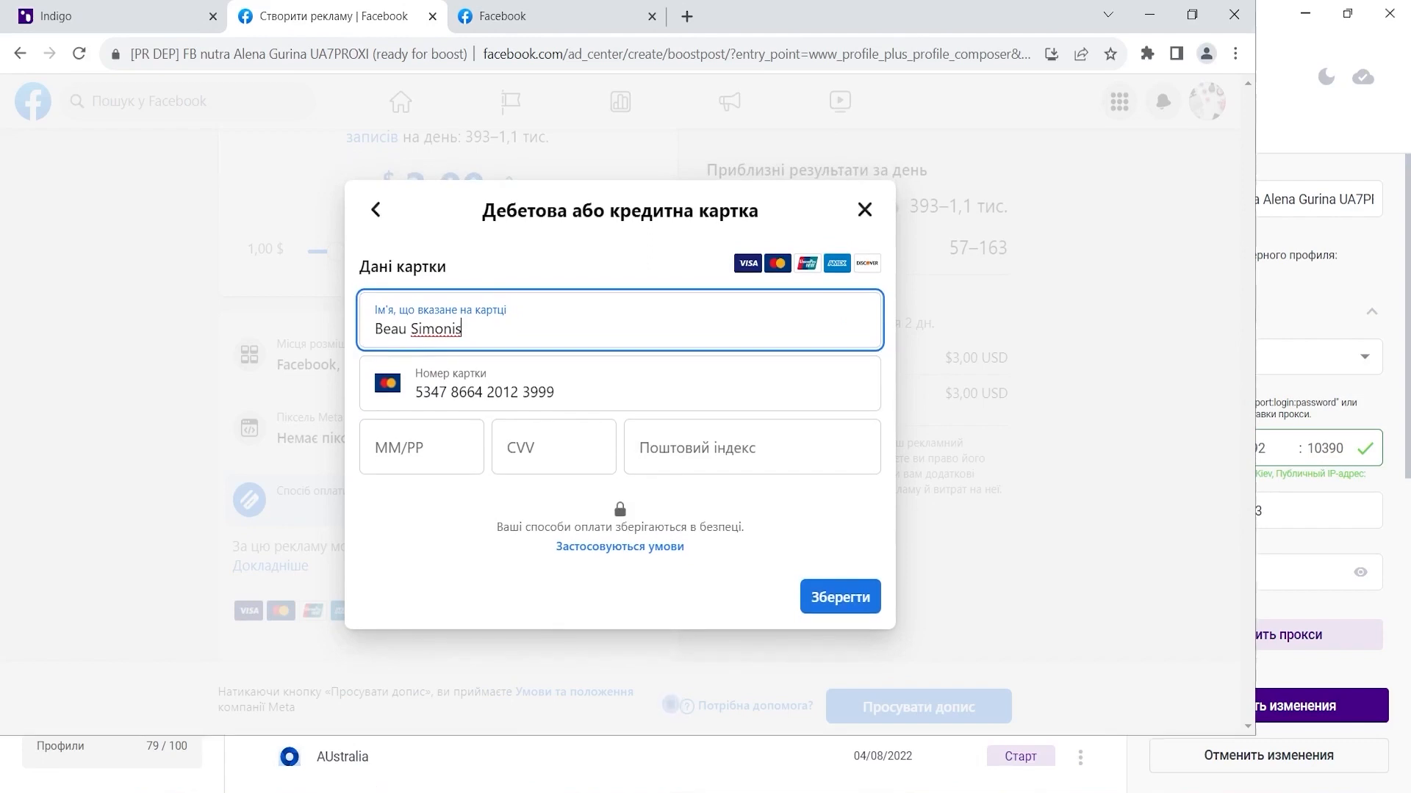
{"action": "left_click", "coordinate": [412, 705]}
{"action": "left_click_drag", "start_coordinate": [955, 236], "coordinate": [868, 234]}
{"action": "key", "text": "ctrl+c"}
{"action": "left_click", "coordinate": [436, 454]}
{"action": "key", "text": "ctrl+v"}
- Enter the card security code, save the Mastercard, and close the card dialog
{"action": "left_click", "coordinate": [554, 451]}
{"action": "type", "text": "3"}
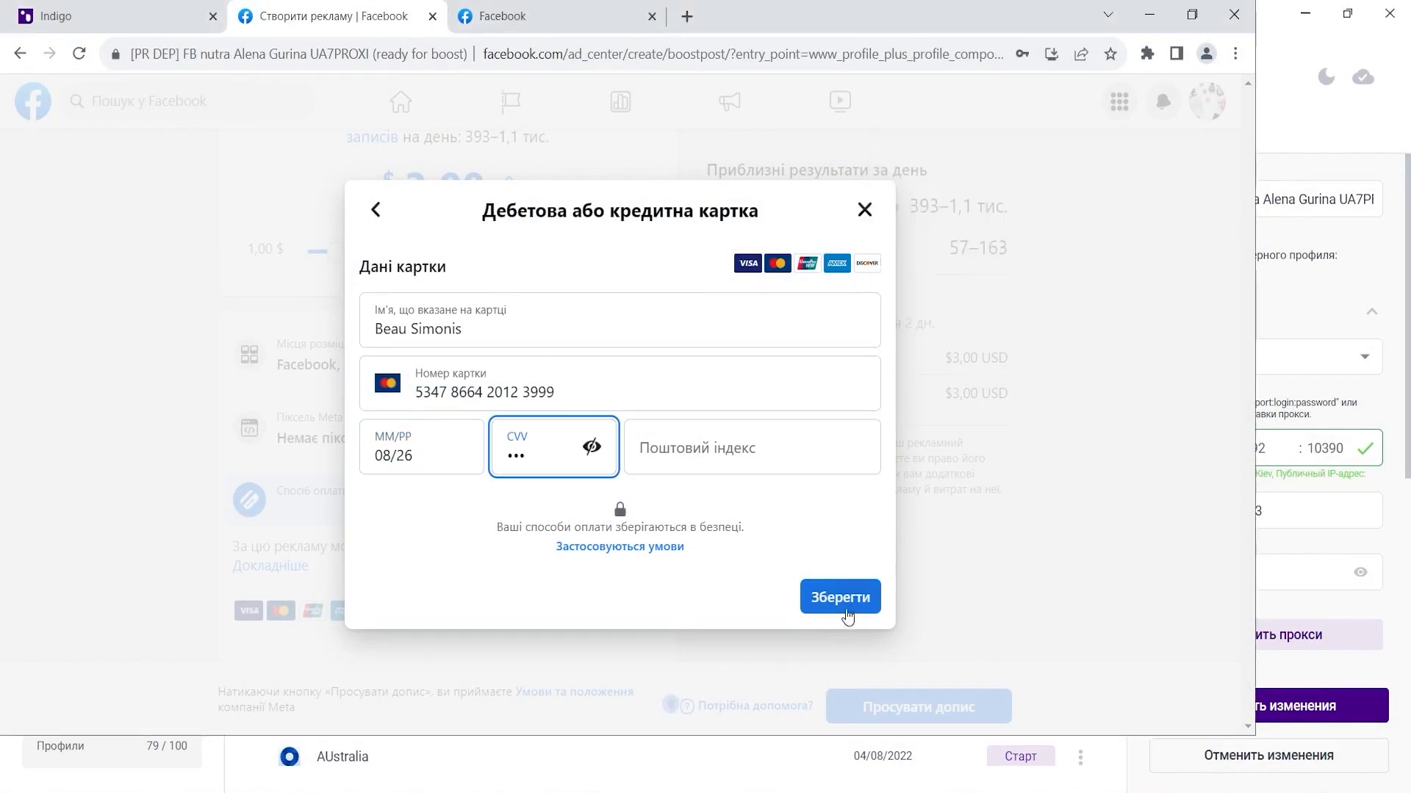
{"action": "left_click", "coordinate": [845, 610]}
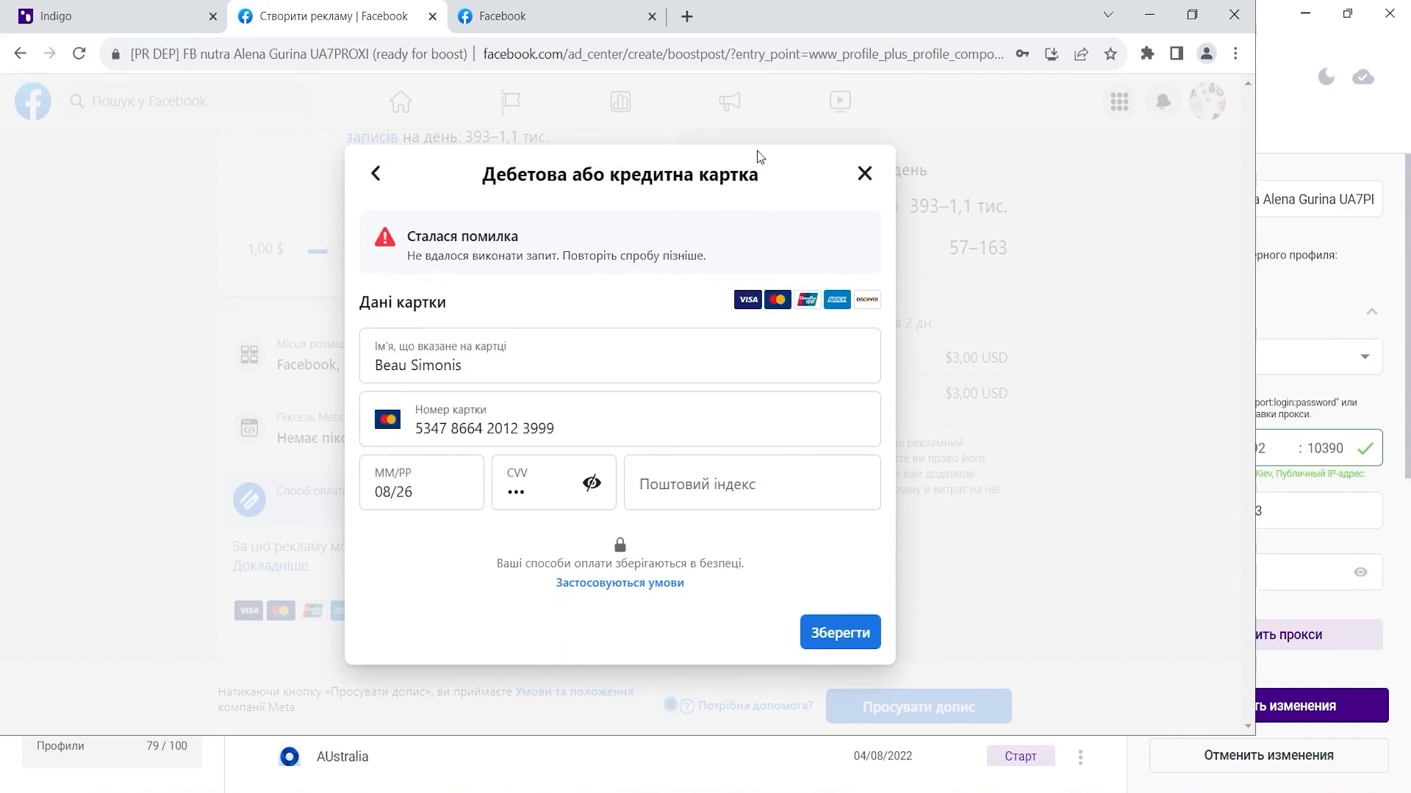
{"action": "left_click", "coordinate": [865, 175]}
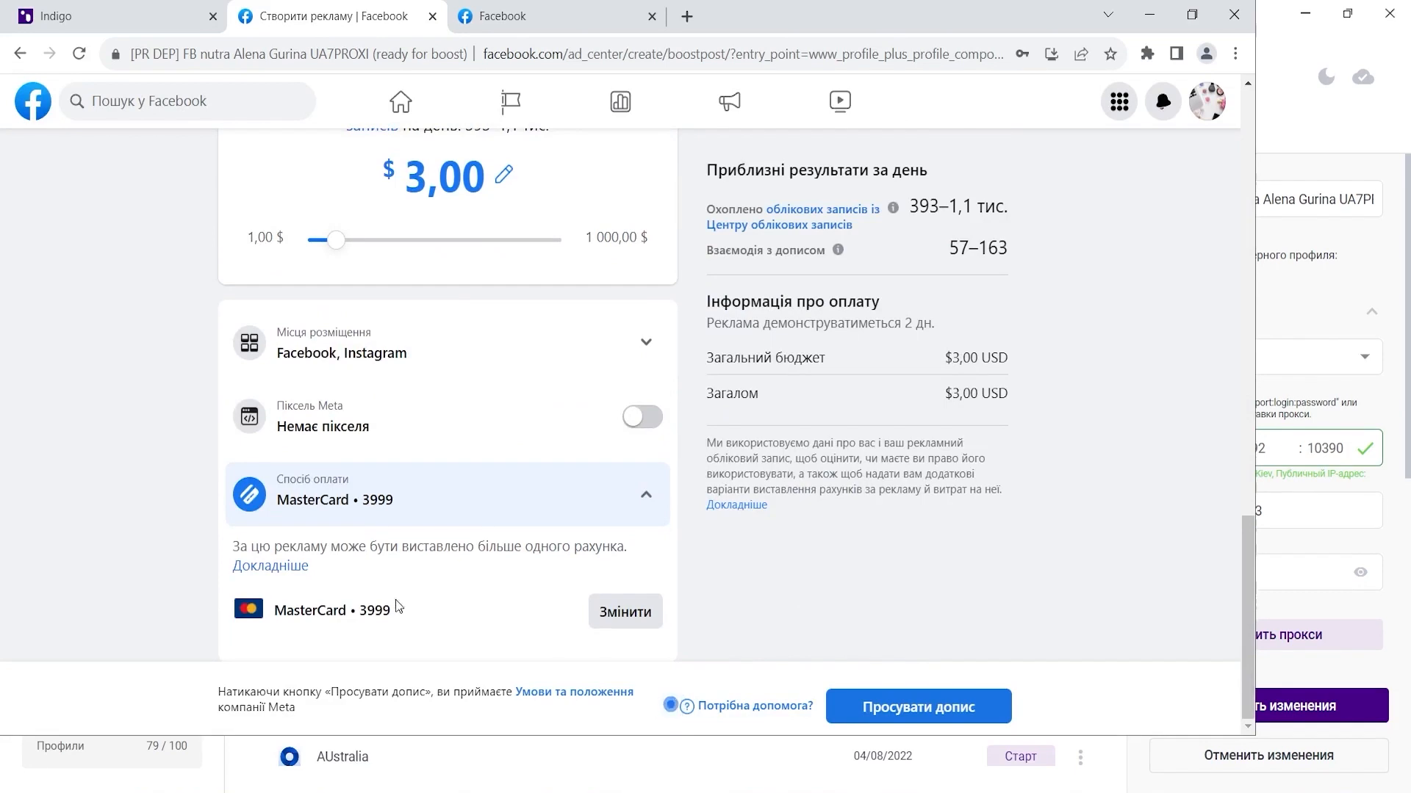
- Switch to the Facebook tab and open Ads Manager from the sidebar shortcuts
{"action": "scroll", "coordinate": [449, 583], "scroll_direction": "up", "scroll_amount": 6}
{"action": "scroll", "coordinate": [448, 582], "scroll_direction": "up", "scroll_amount": 10}
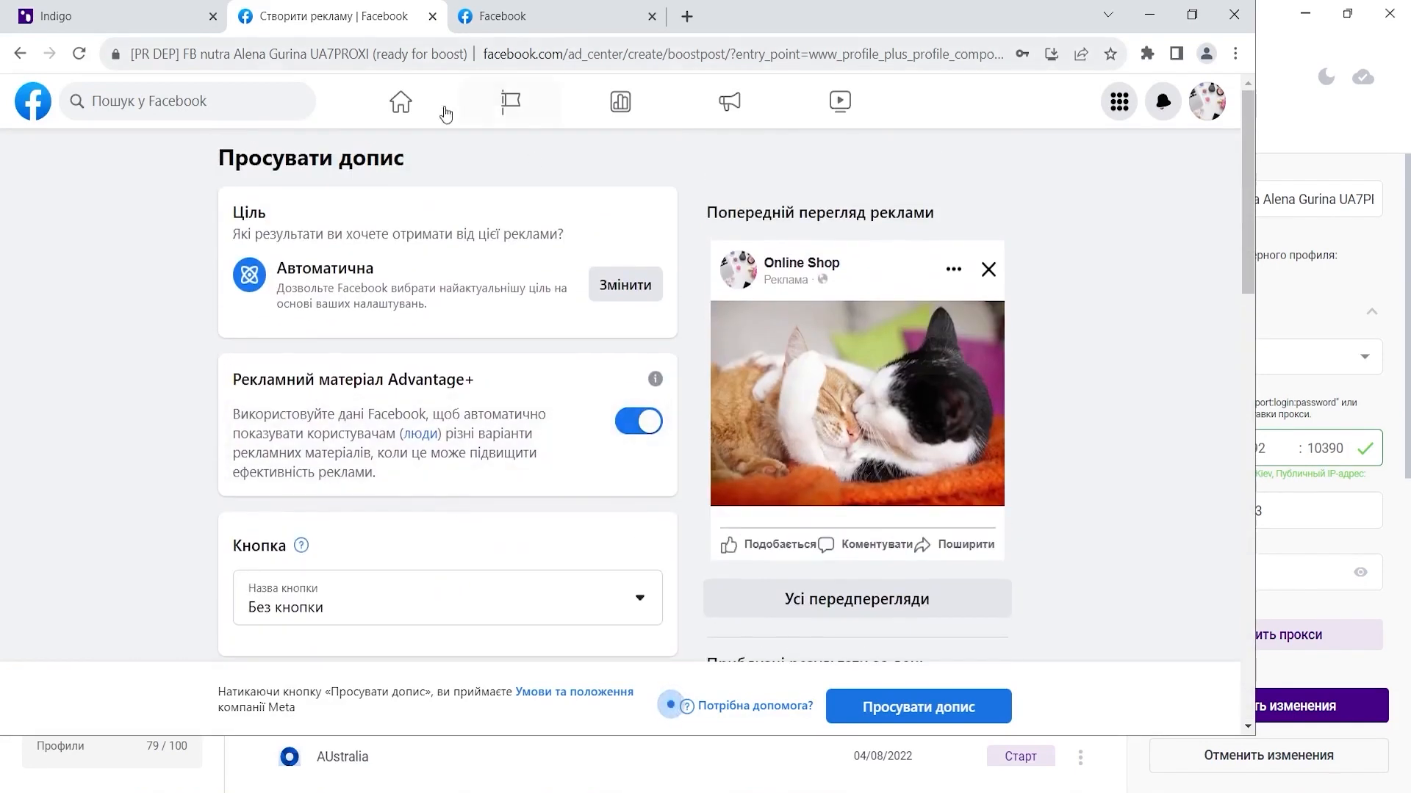
{"action": "left_click", "coordinate": [521, 17]}
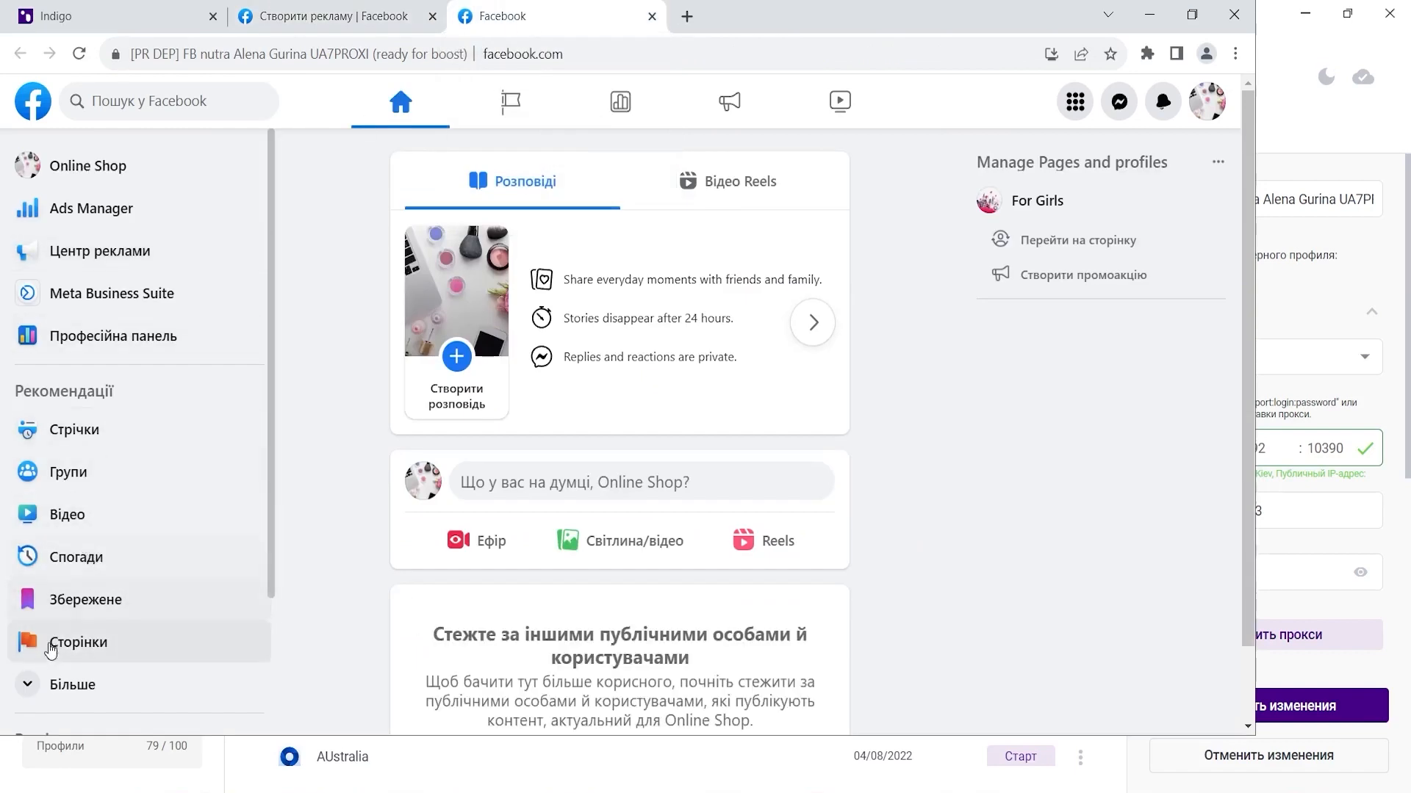
{"action": "left_click", "coordinate": [22, 691]}
{"action": "scroll", "coordinate": [92, 441], "scroll_direction": "down", "scroll_amount": 3}
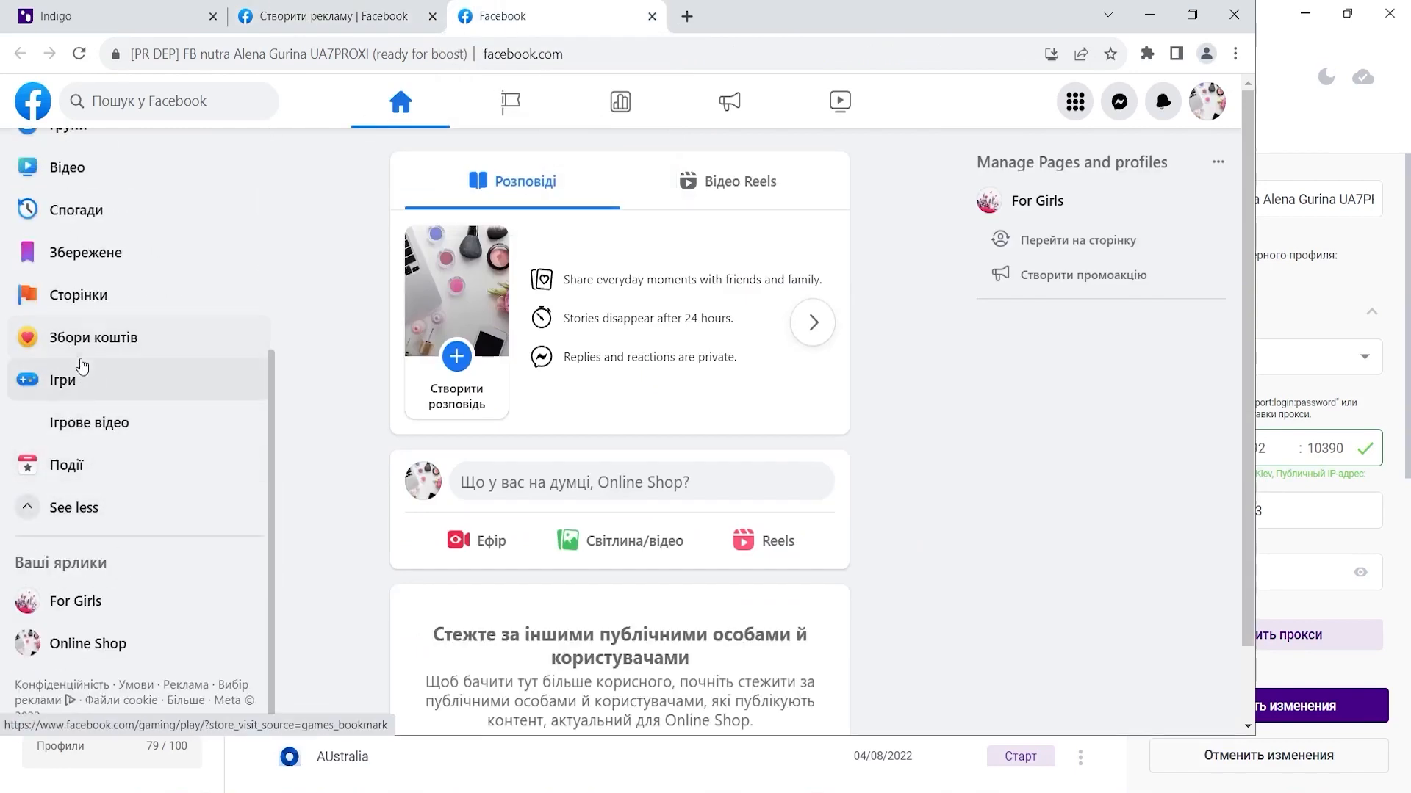
{"action": "scroll", "coordinate": [92, 414], "scroll_direction": "up", "scroll_amount": 5}
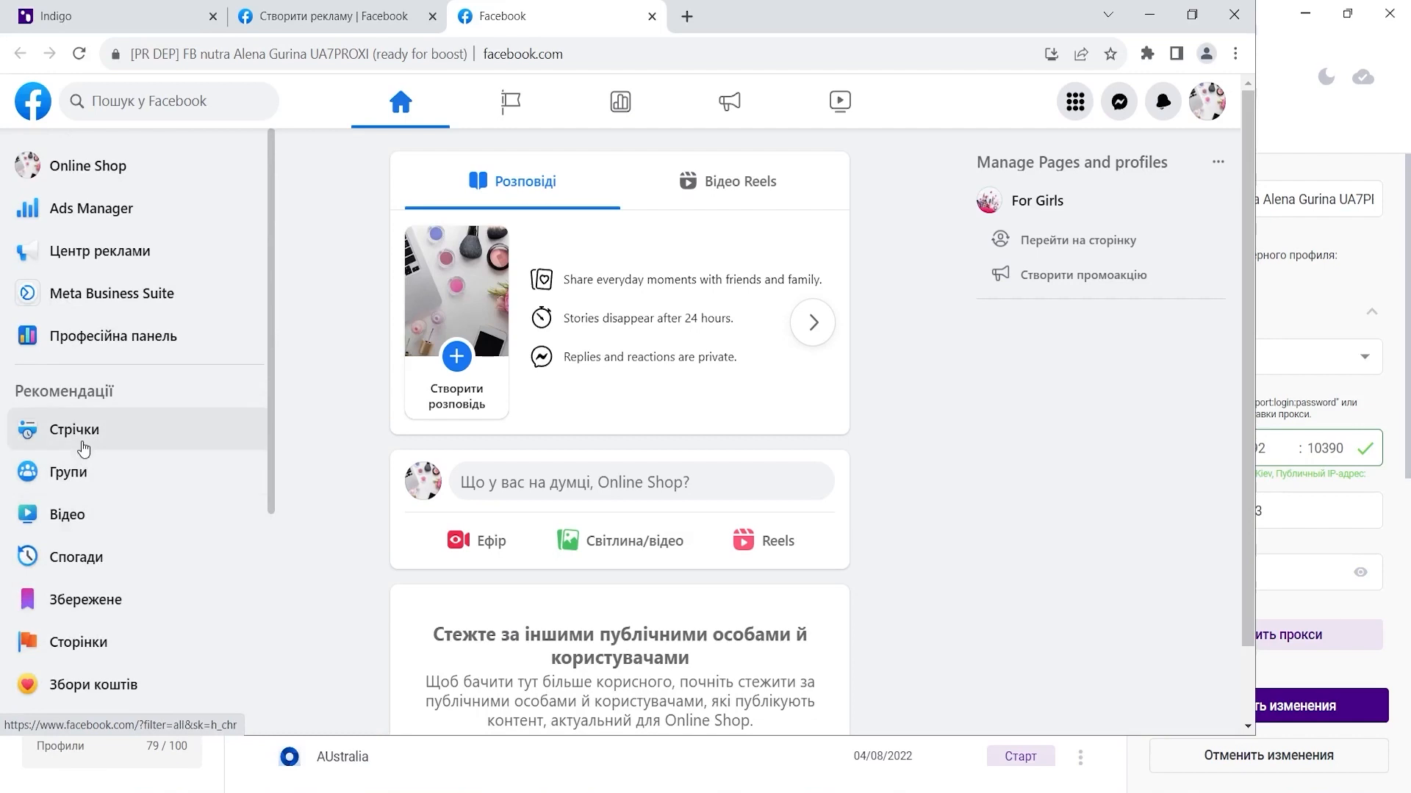
{"action": "left_click", "coordinate": [93, 214]}
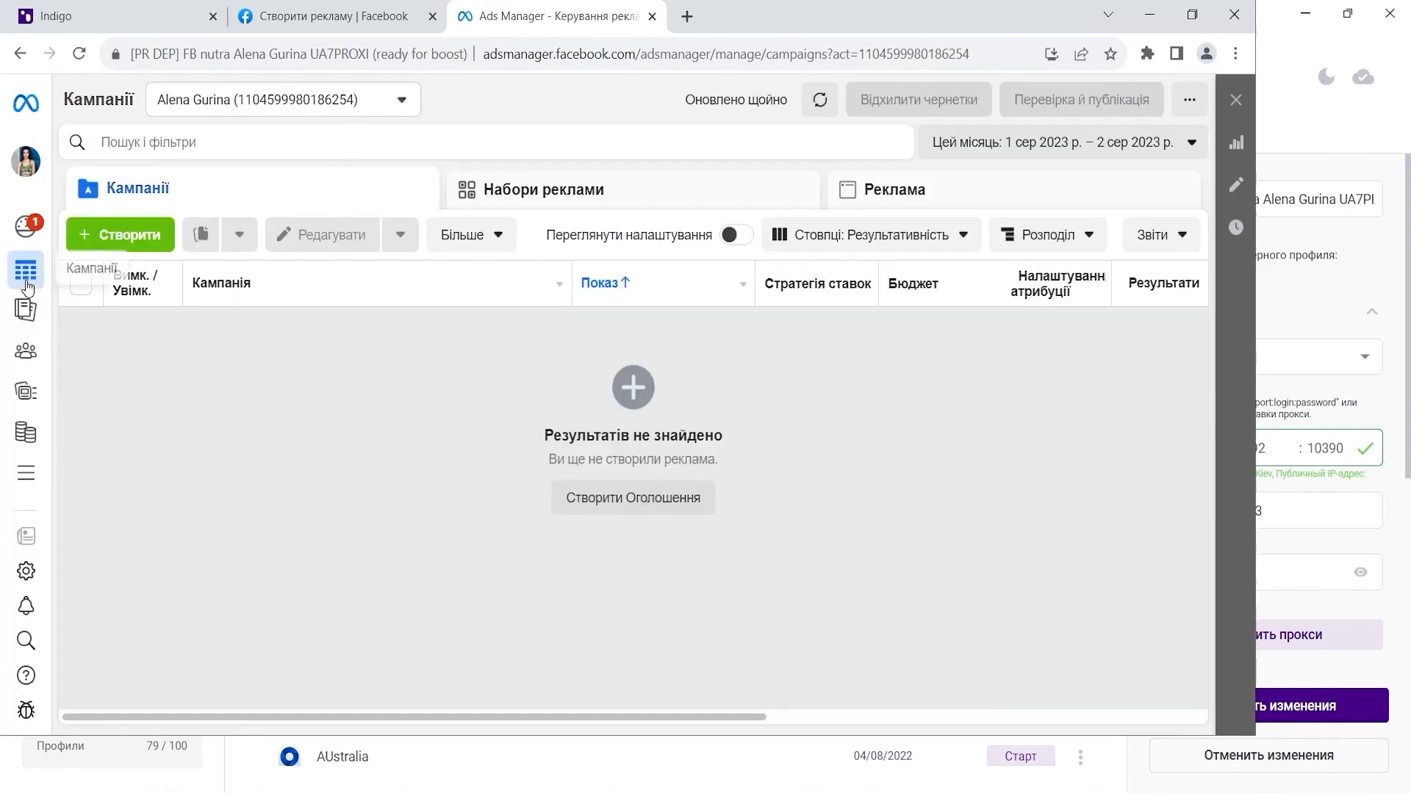
- Go through Усі інструменти to the Рахунки billing and payments page
{"action": "mouse_move", "coordinate": [28, 291]}
{"action": "left_click", "coordinate": [29, 473]}
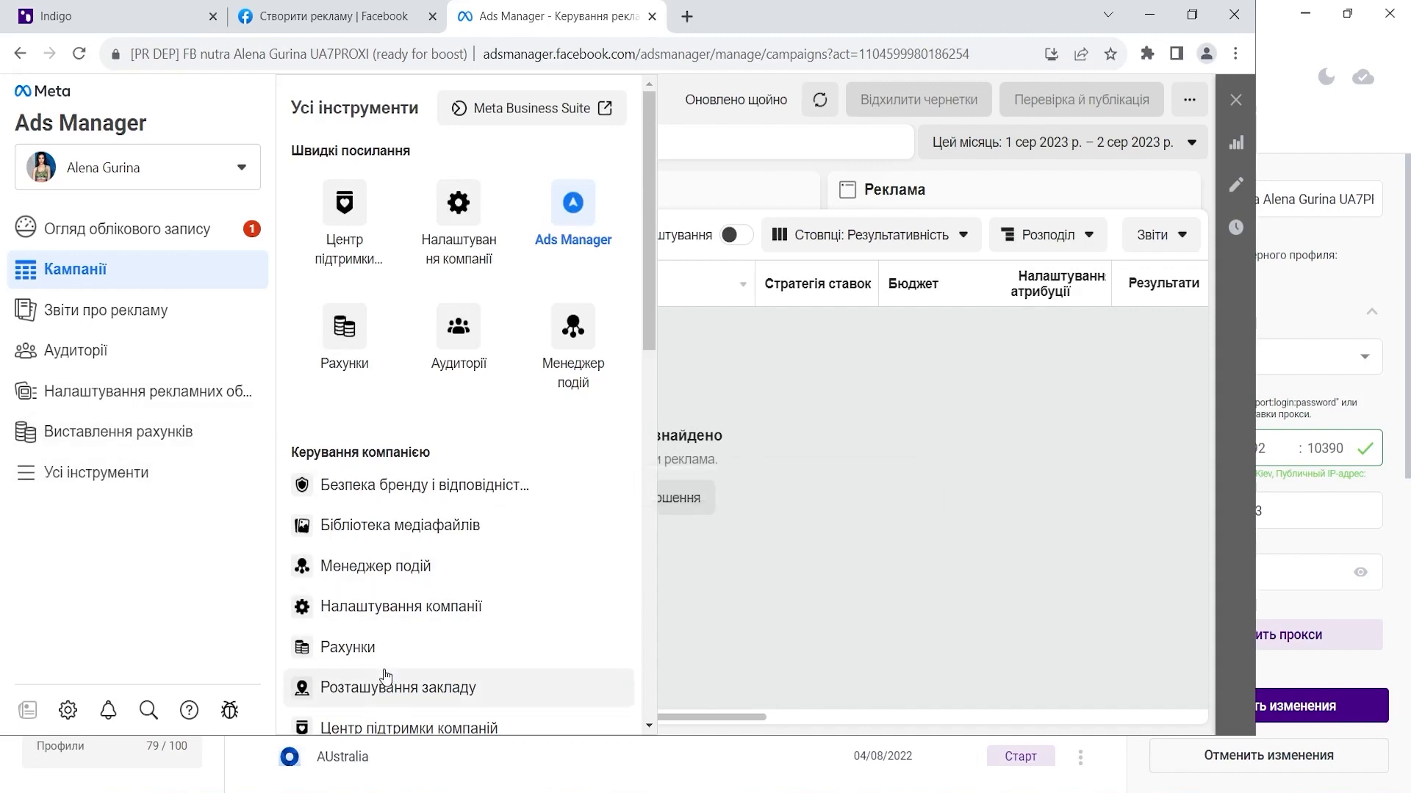
{"action": "left_click", "coordinate": [462, 534]}
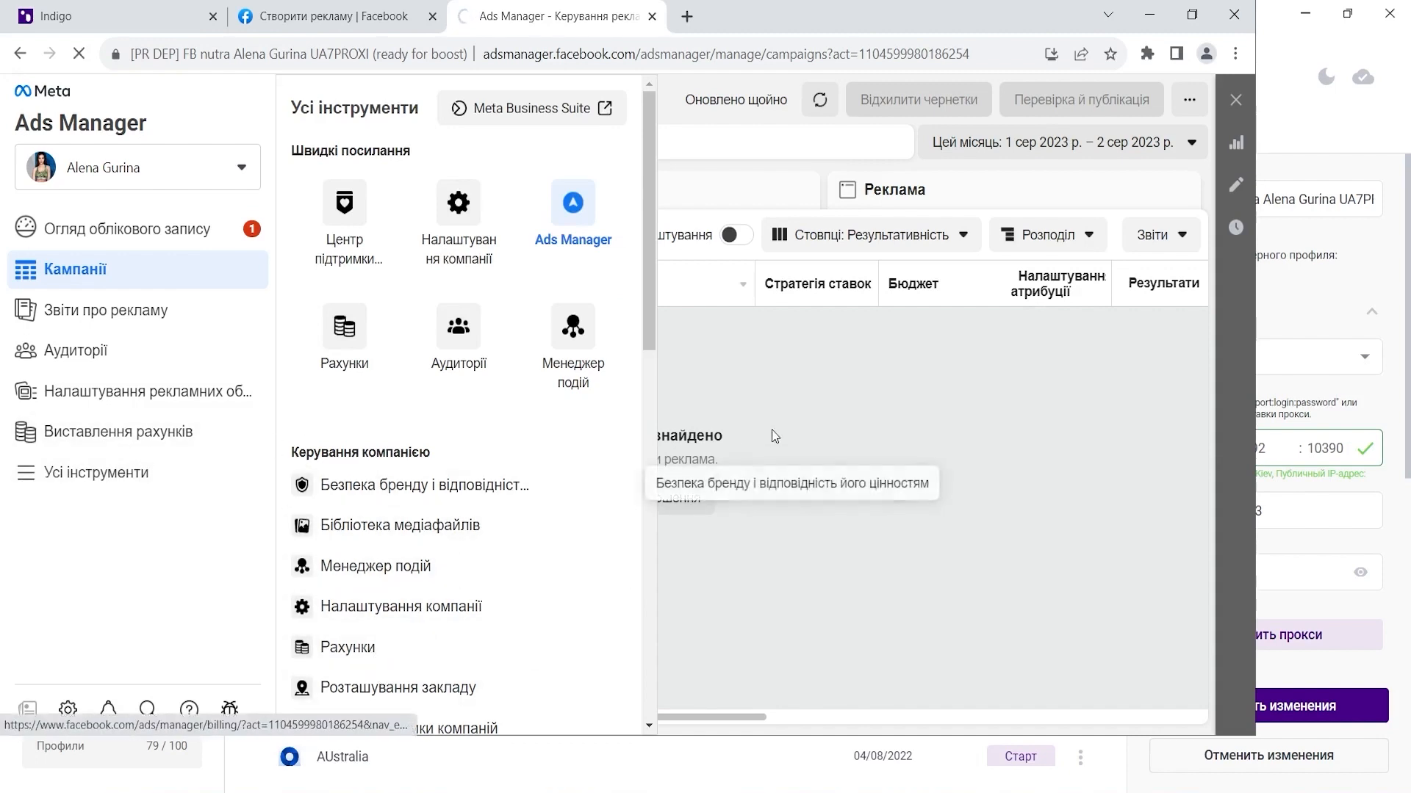
{"action": "left_click", "coordinate": [378, 650]}
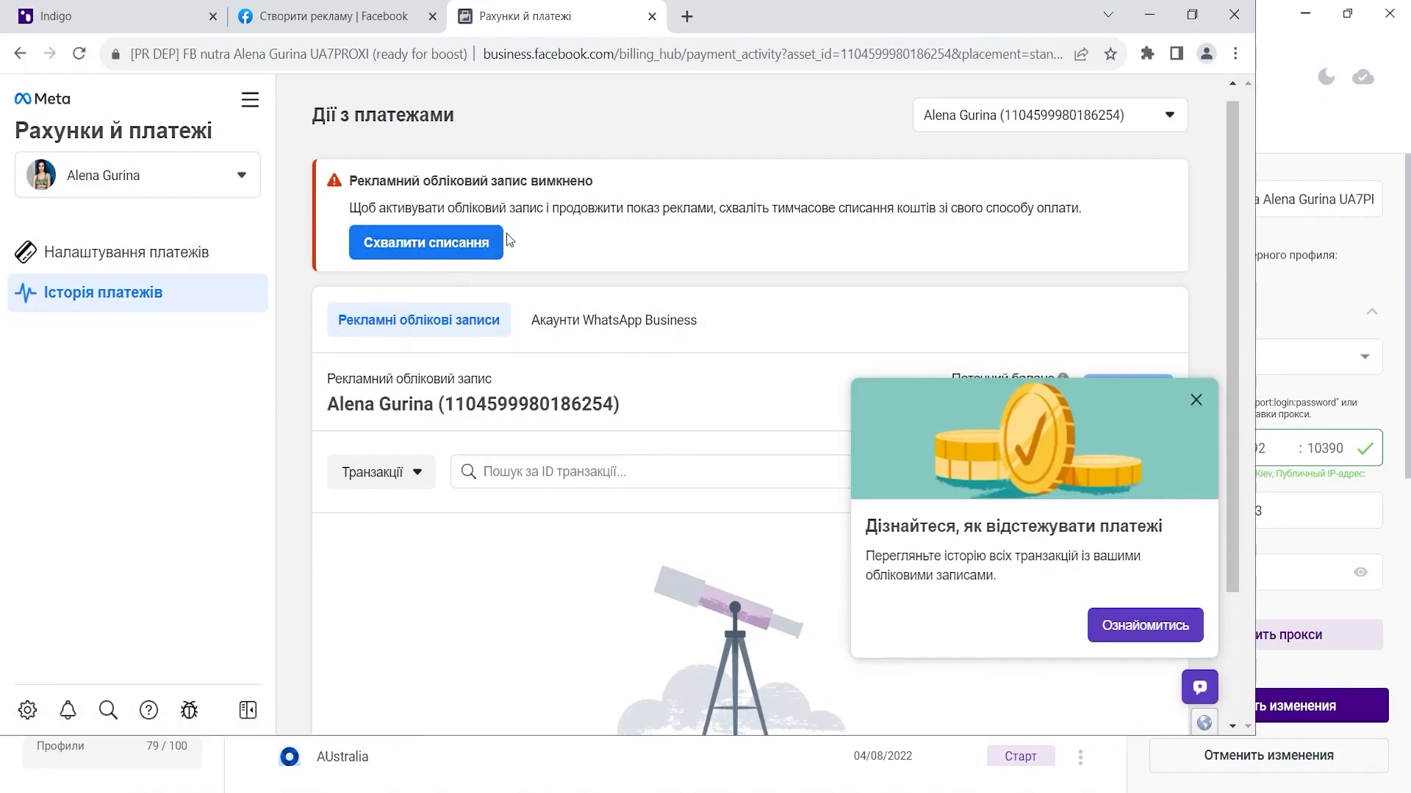
- Dismiss the tips popup, approve the temporary funds hold with Схвалити, and finish with Готово
{"action": "left_click", "coordinate": [1196, 400]}
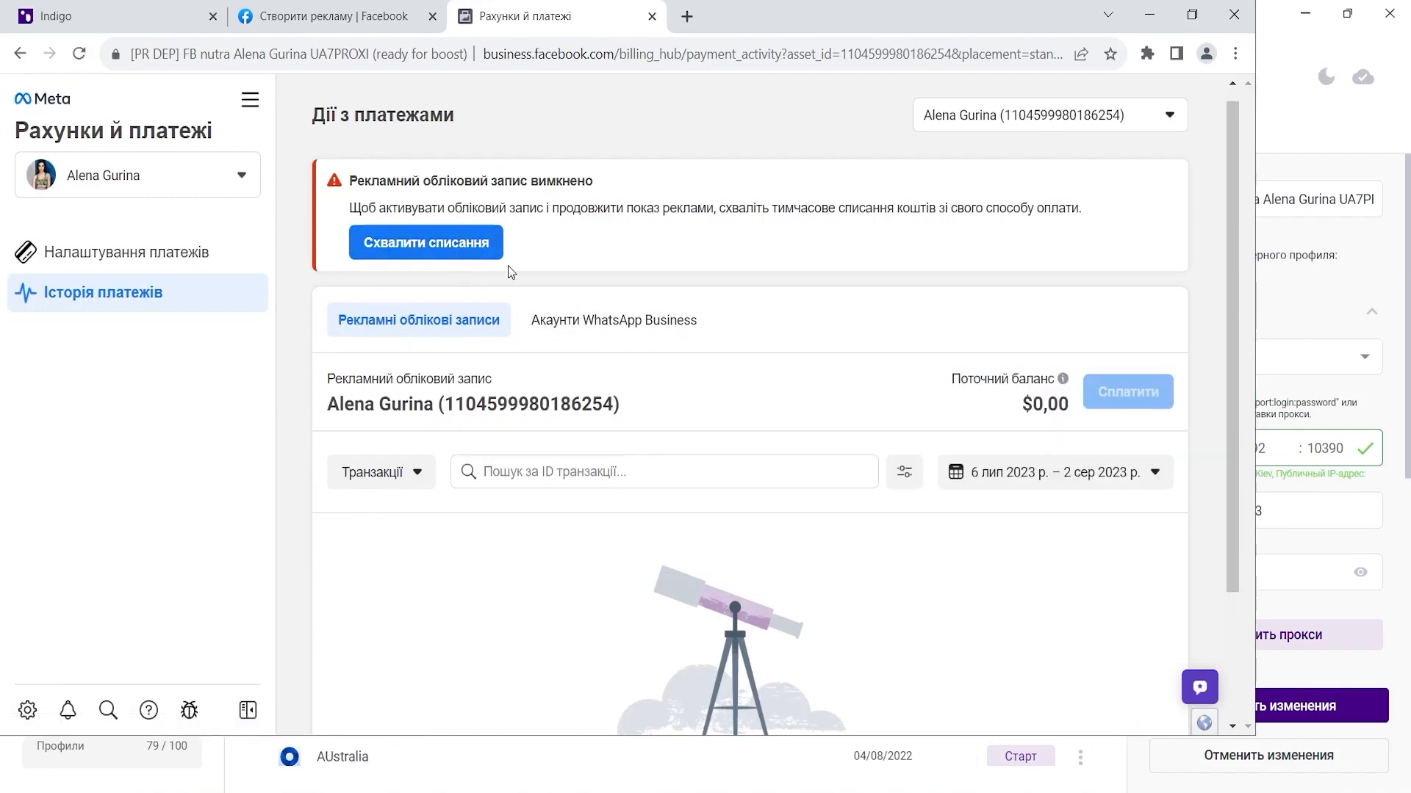
{"action": "left_click", "coordinate": [472, 244]}
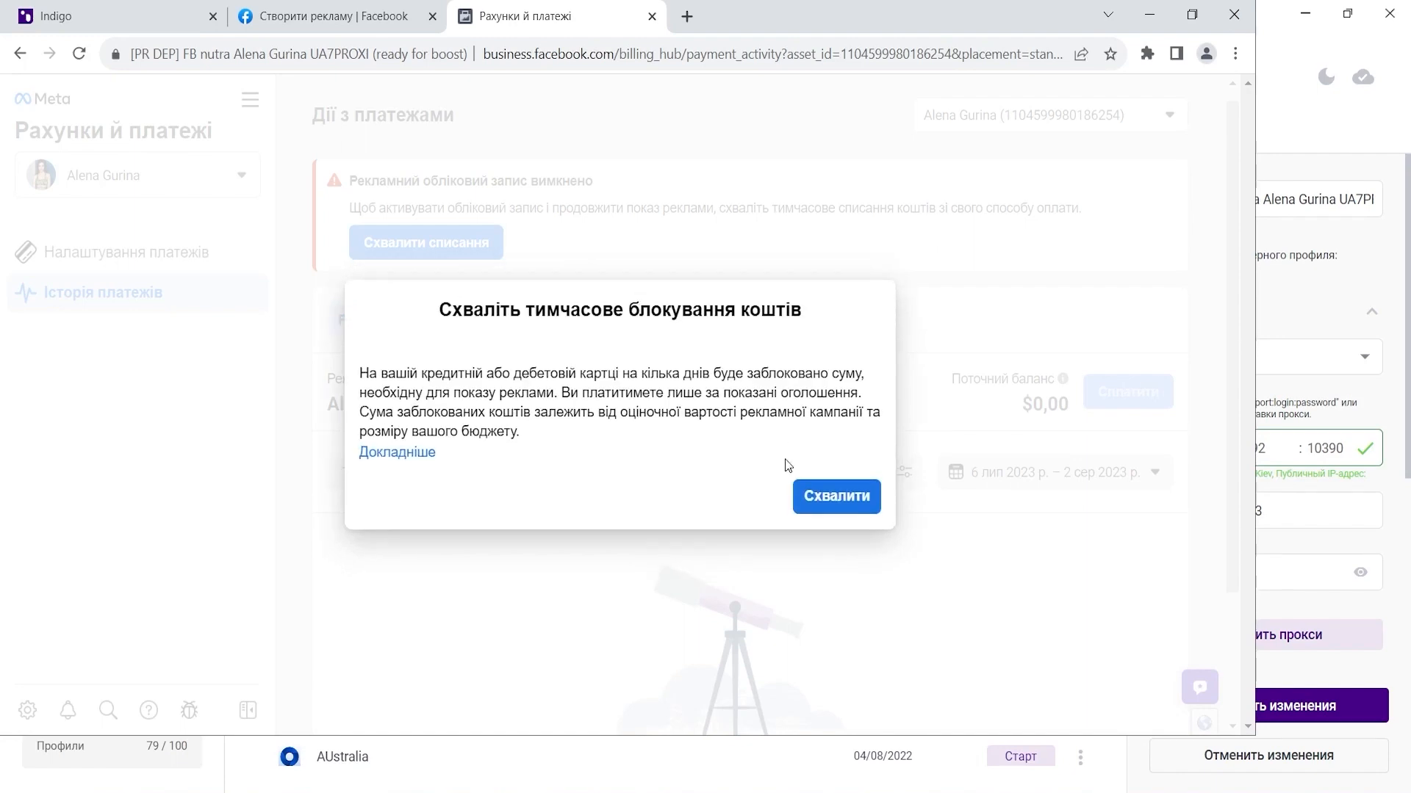
{"action": "left_click", "coordinate": [829, 504]}
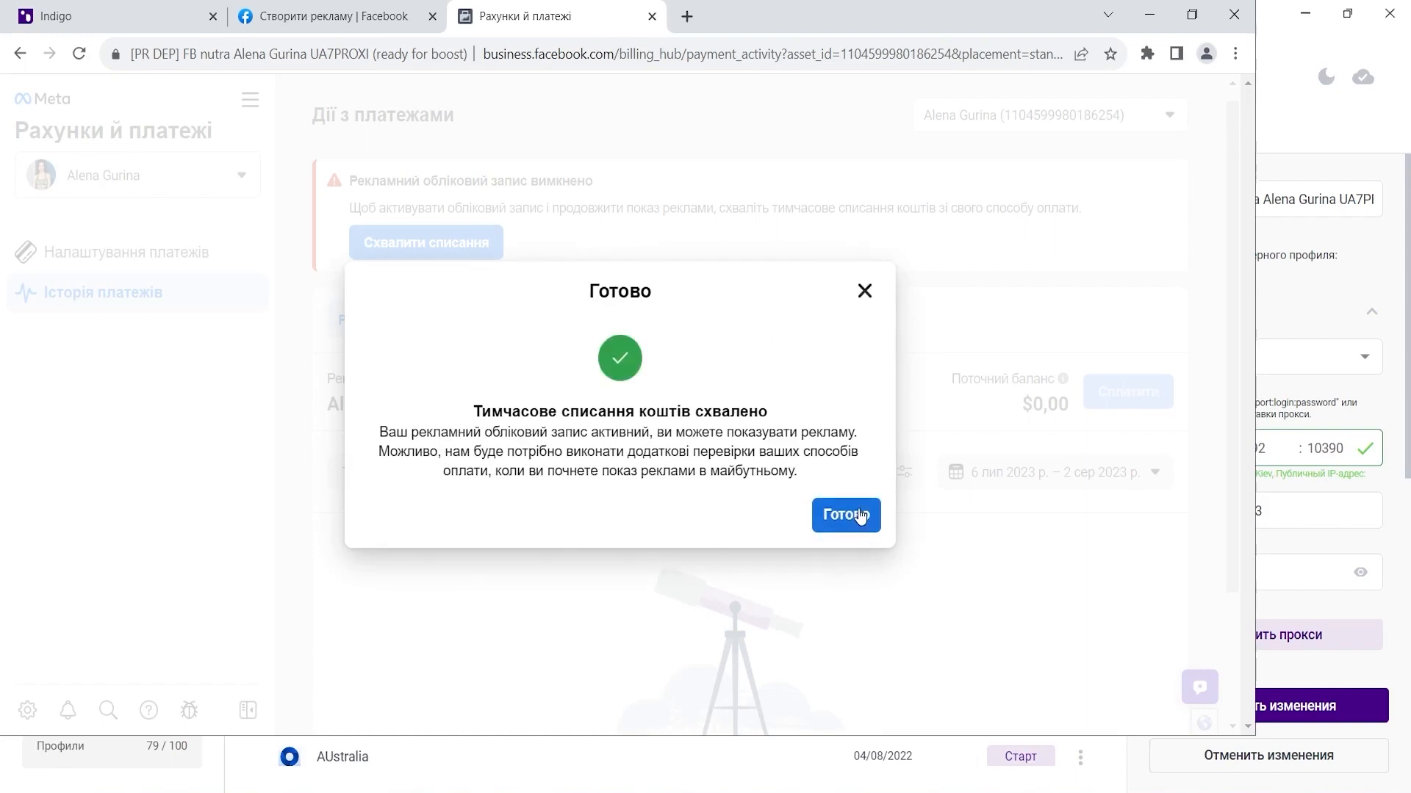
{"action": "left_click", "coordinate": [860, 517]}
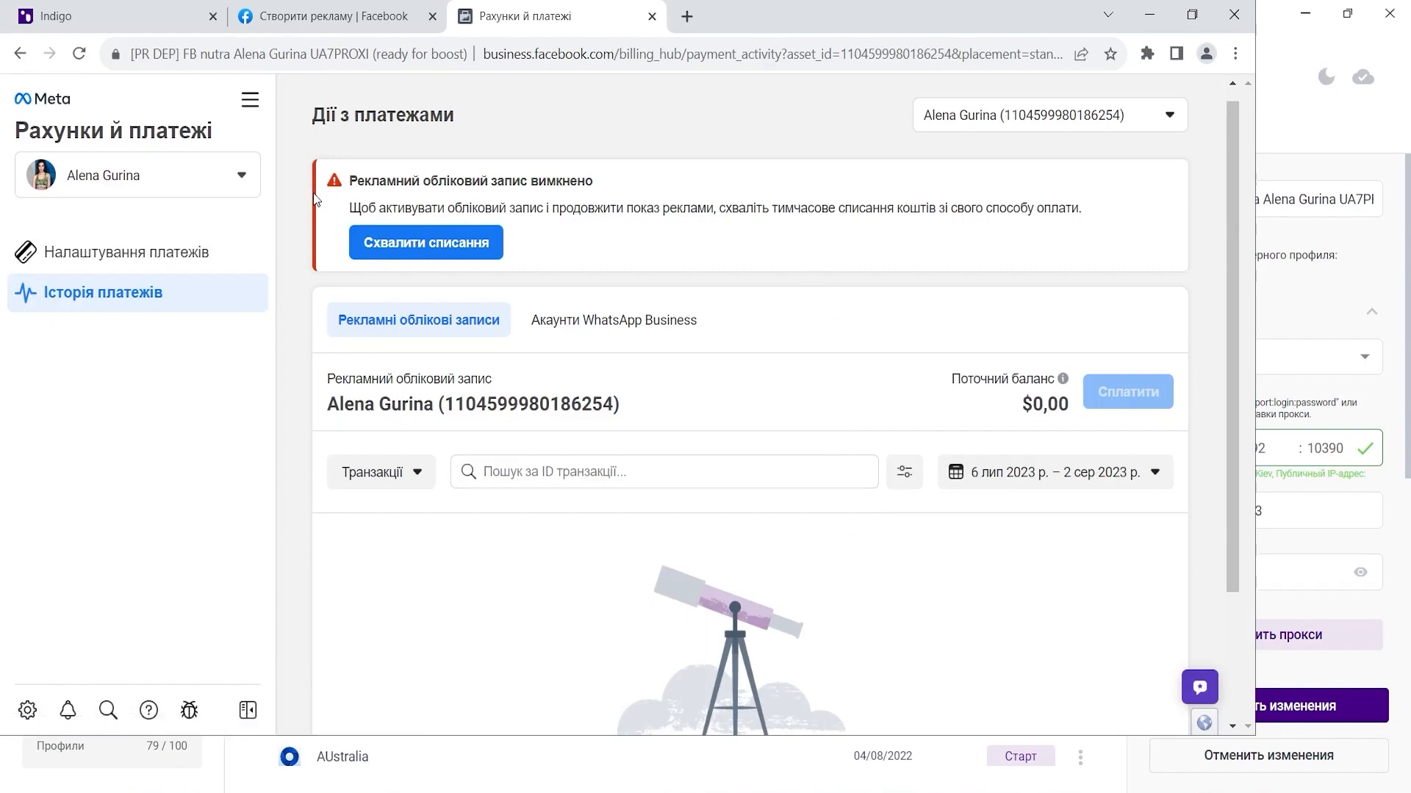
- Submit the boosted post with Просувати допис, skip the tax information, and go to Ad Center
{"action": "left_click", "coordinate": [304, 11]}
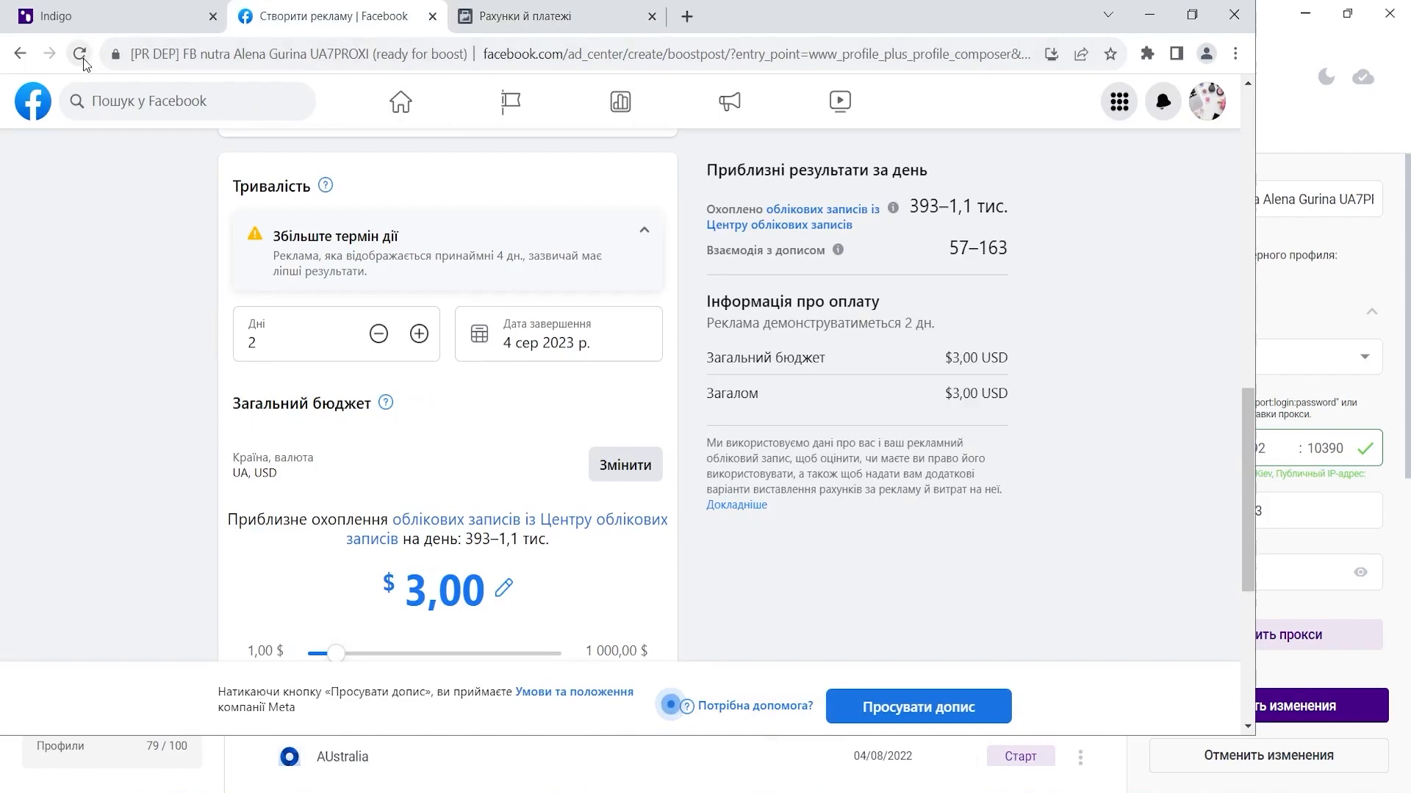
{"action": "scroll", "coordinate": [437, 248], "scroll_direction": "up", "scroll_amount": 6}
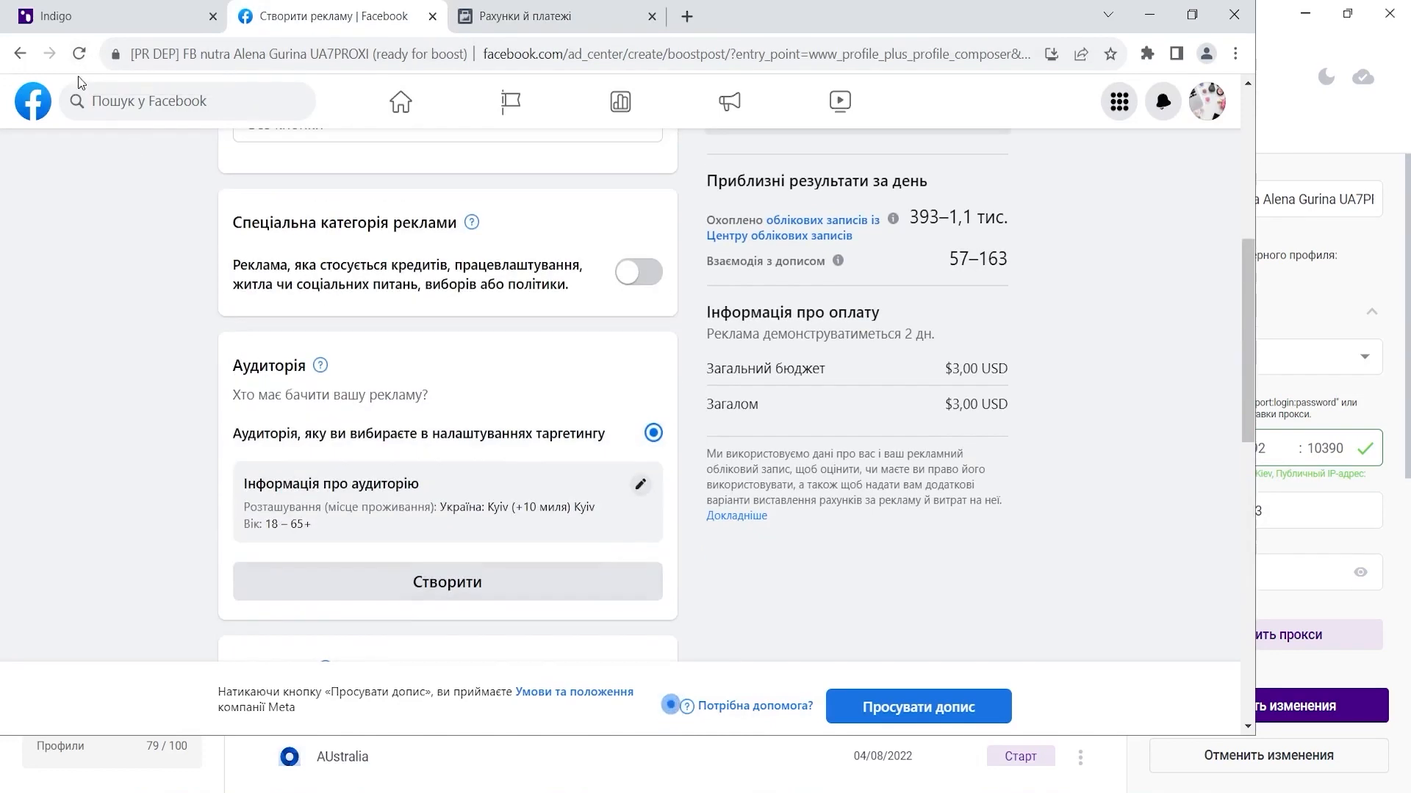
{"action": "scroll", "coordinate": [829, 643], "scroll_direction": "down", "scroll_amount": 10}
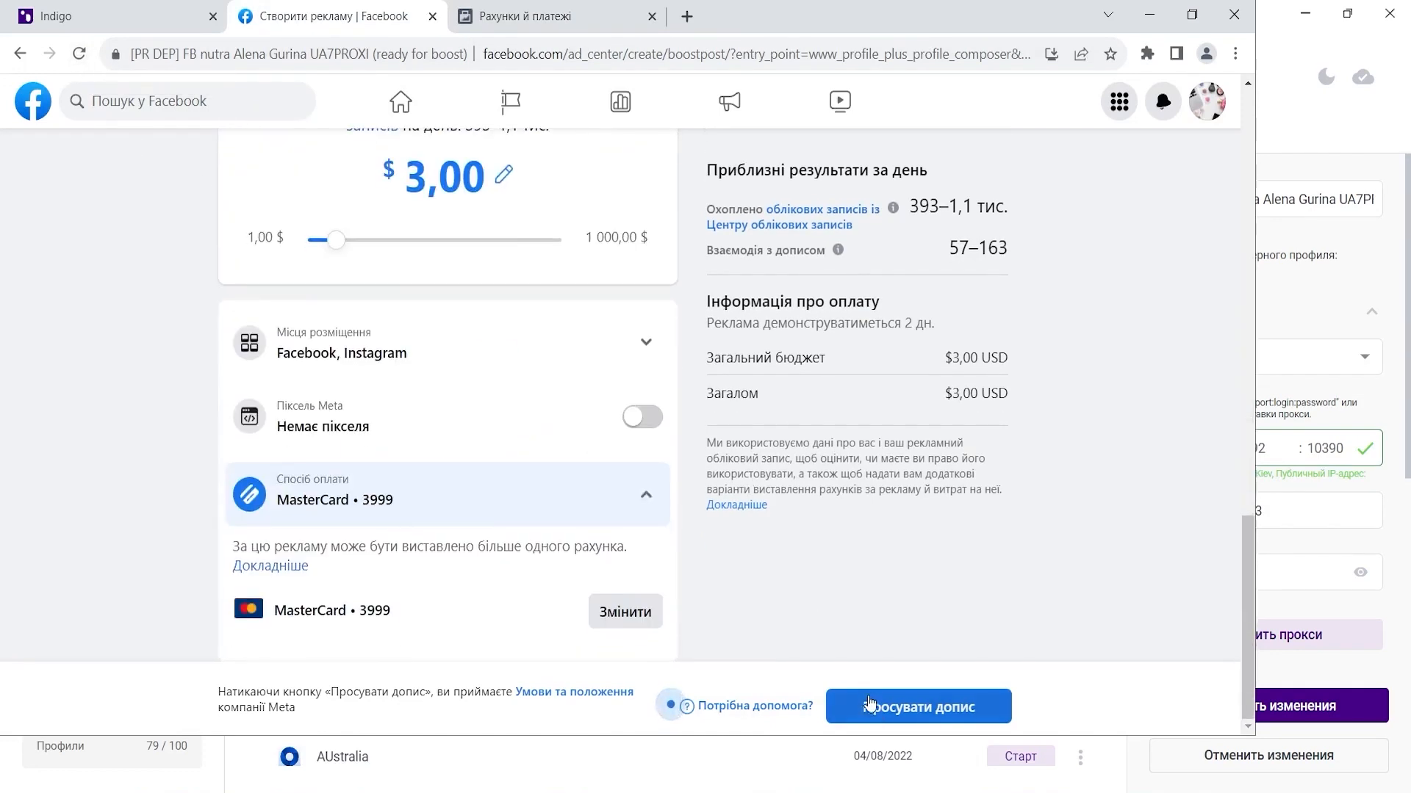
{"action": "left_click", "coordinate": [885, 708]}
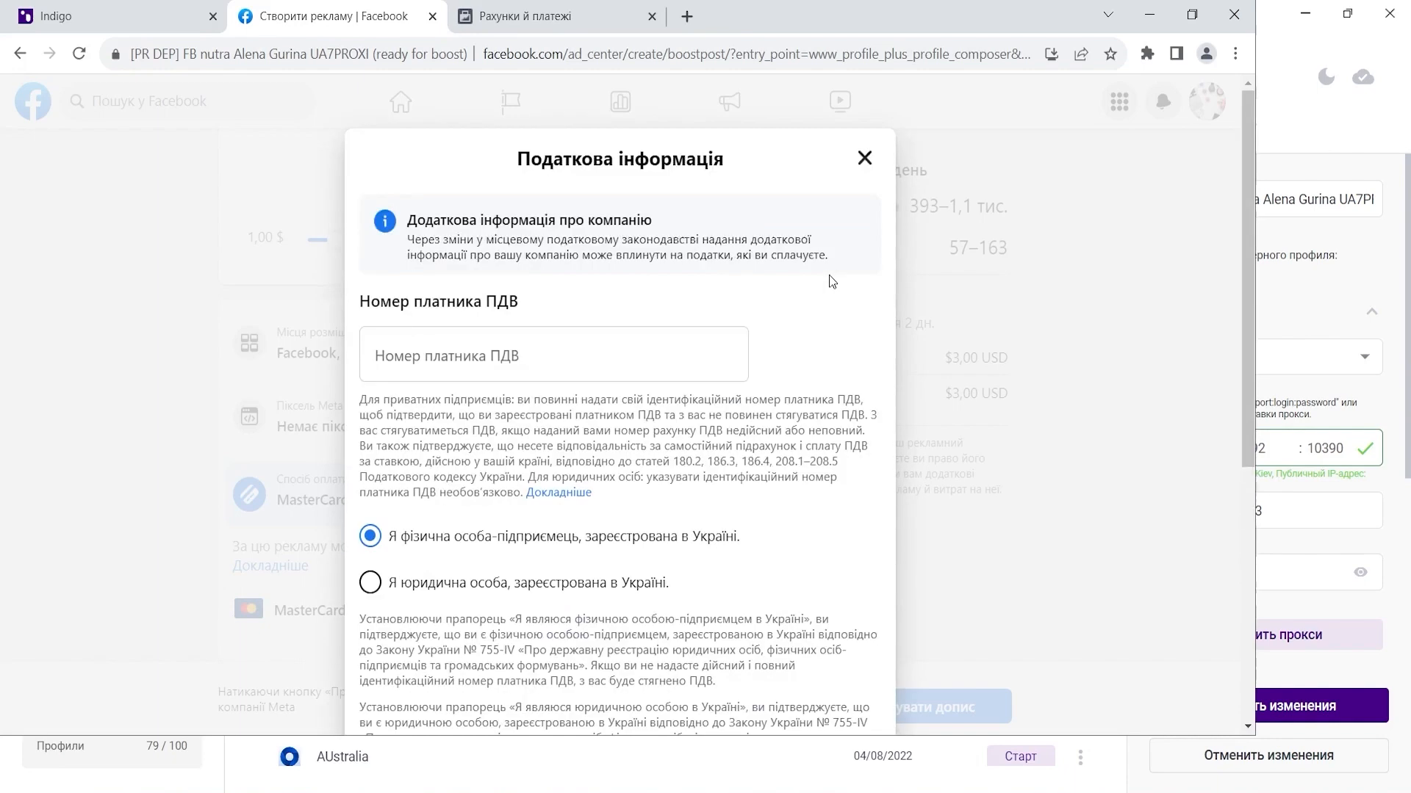
{"action": "scroll", "coordinate": [829, 351], "scroll_direction": "down", "scroll_amount": 5}
{"action": "left_click", "coordinate": [858, 659]}
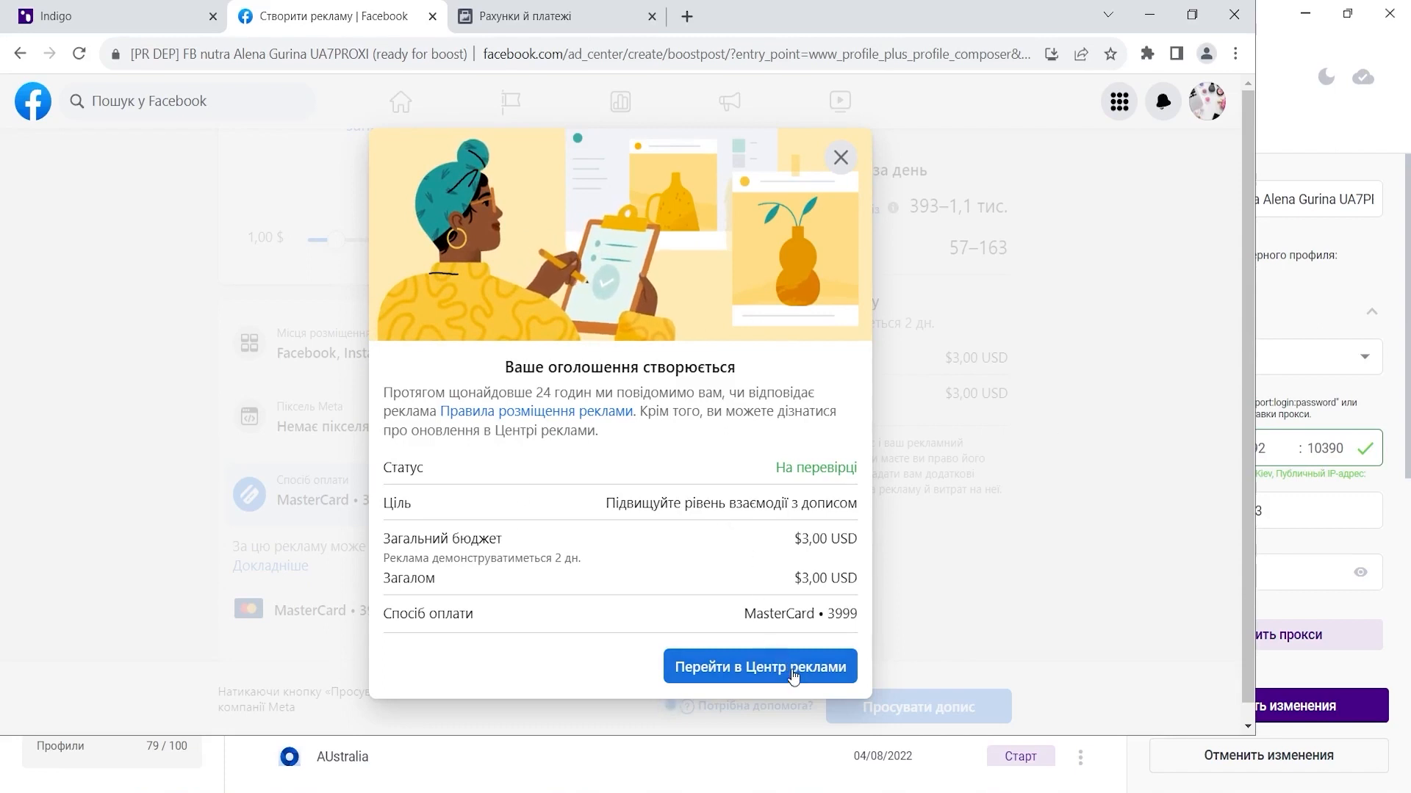
{"action": "left_click", "coordinate": [796, 678]}
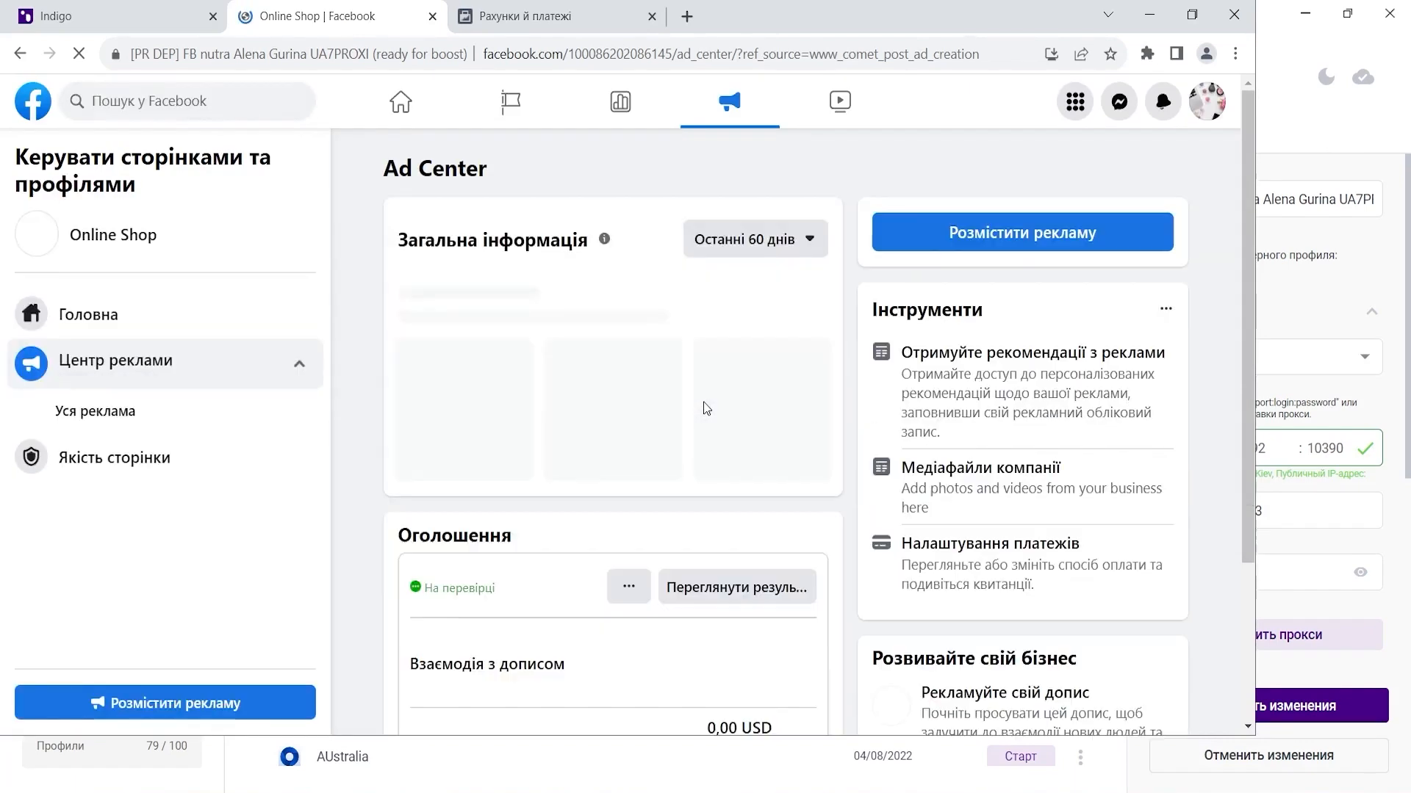
- Scroll down Ad Center to the ads card showing the new ad in review
{"action": "scroll", "coordinate": [915, 385], "scroll_direction": "down", "scroll_amount": 4}
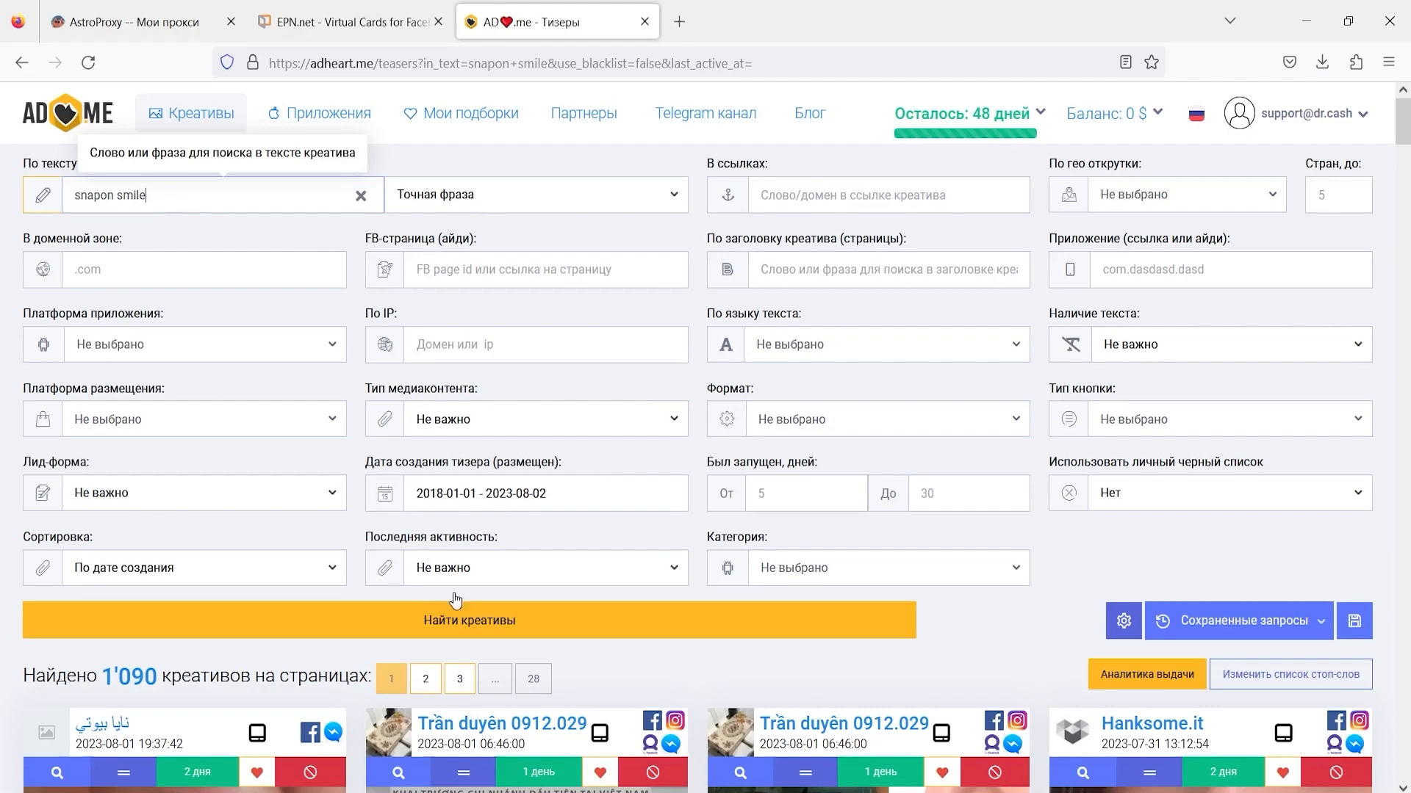
- Run the snapon smile creative search and play the first ad video
{"action": "left_click", "coordinate": [462, 618]}
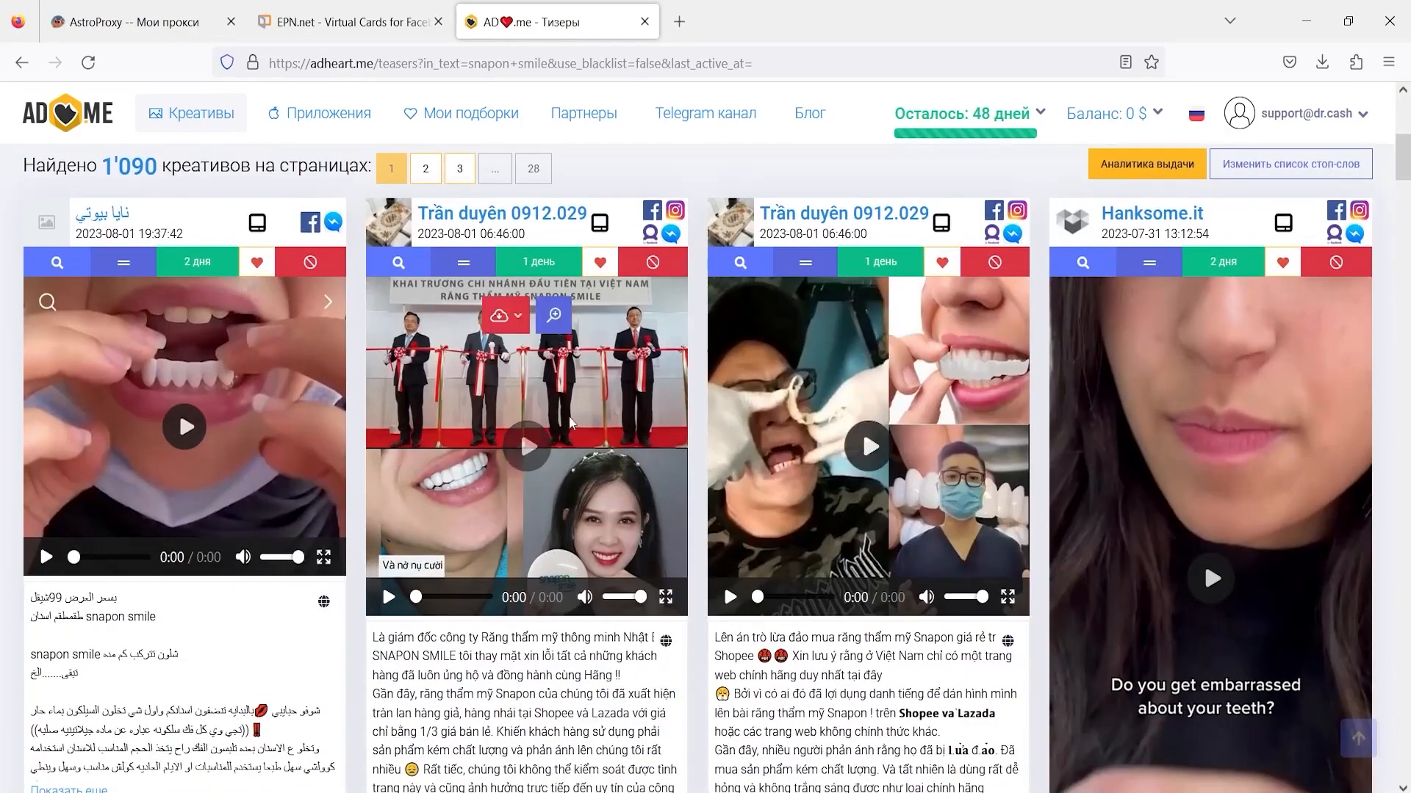
{"action": "scroll", "coordinate": [933, 454], "scroll_direction": "down", "scroll_amount": 10}
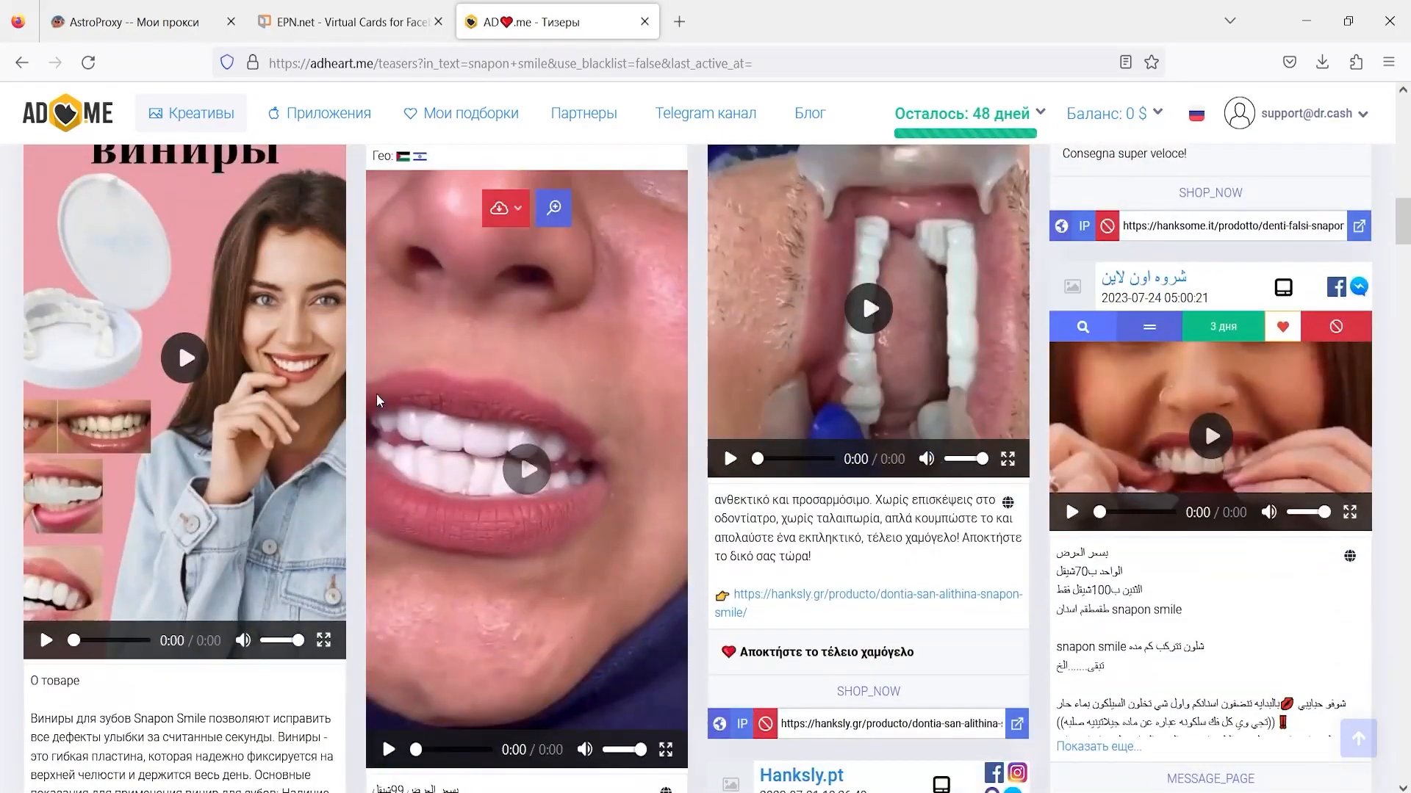
{"action": "left_click", "coordinate": [185, 359]}
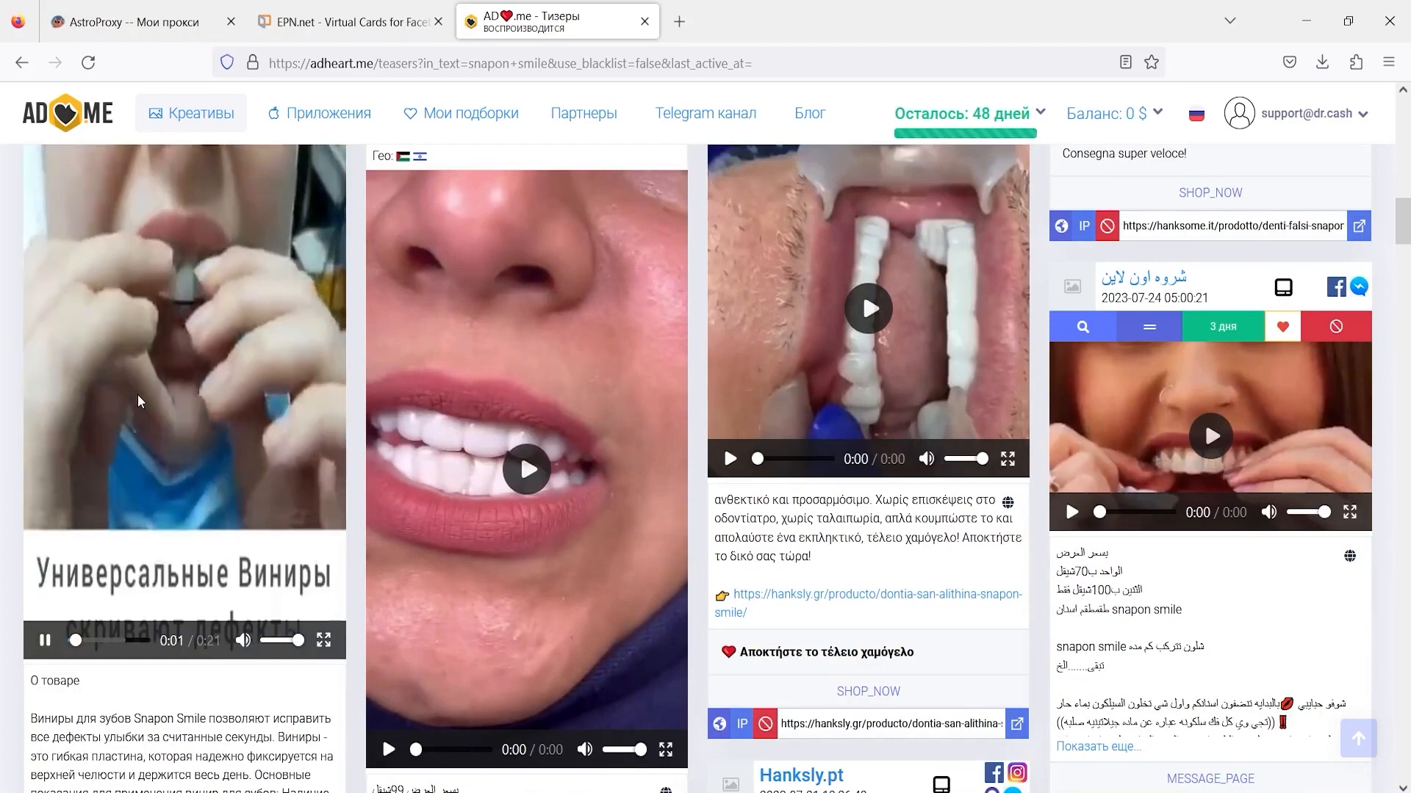
{"action": "scroll", "coordinate": [147, 441], "scroll_direction": "up", "scroll_amount": 6}
{"action": "scroll", "coordinate": [89, 588], "scroll_direction": "down", "scroll_amount": 5}
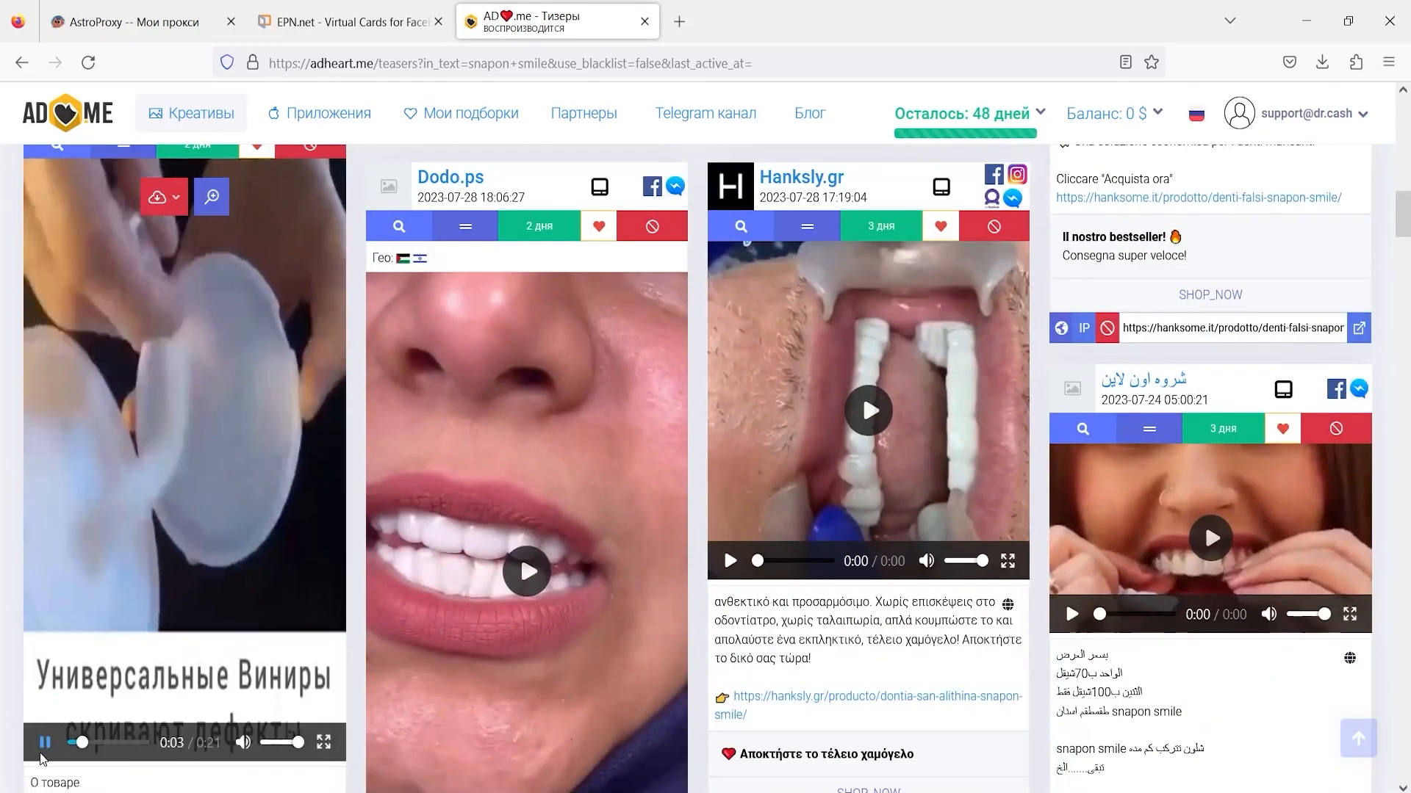
{"action": "scroll", "coordinate": [1056, 332], "scroll_direction": "up", "scroll_amount": 10}
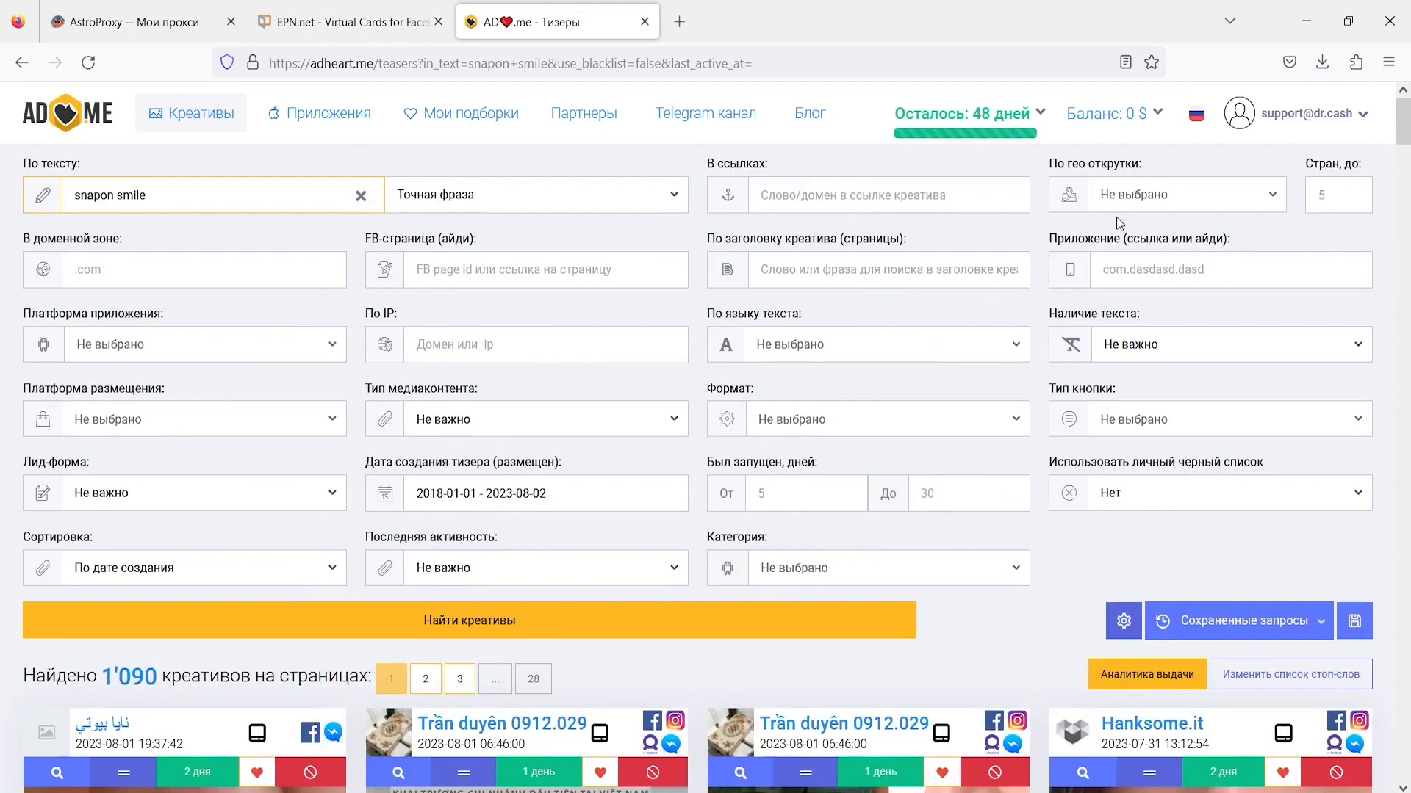
- Filter the search by country Италия and rerun Найти креативы
{"action": "left_click", "coordinate": [1167, 204]}
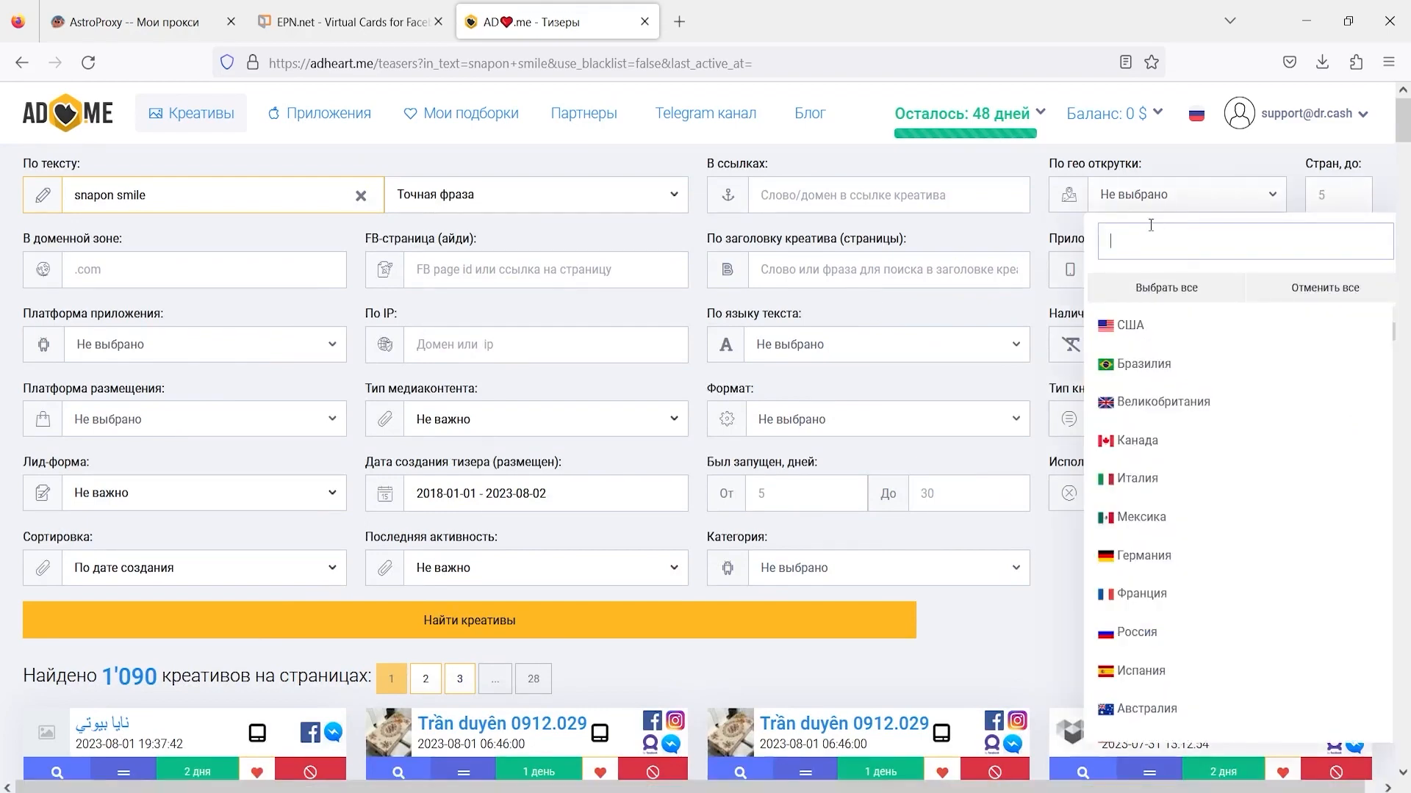
{"action": "type", "text": "snf"}
{"action": "key", "text": "BackSpace"}
{"action": "key", "text": "BackSpace"}
{"action": "key", "text": "BackSpace"}
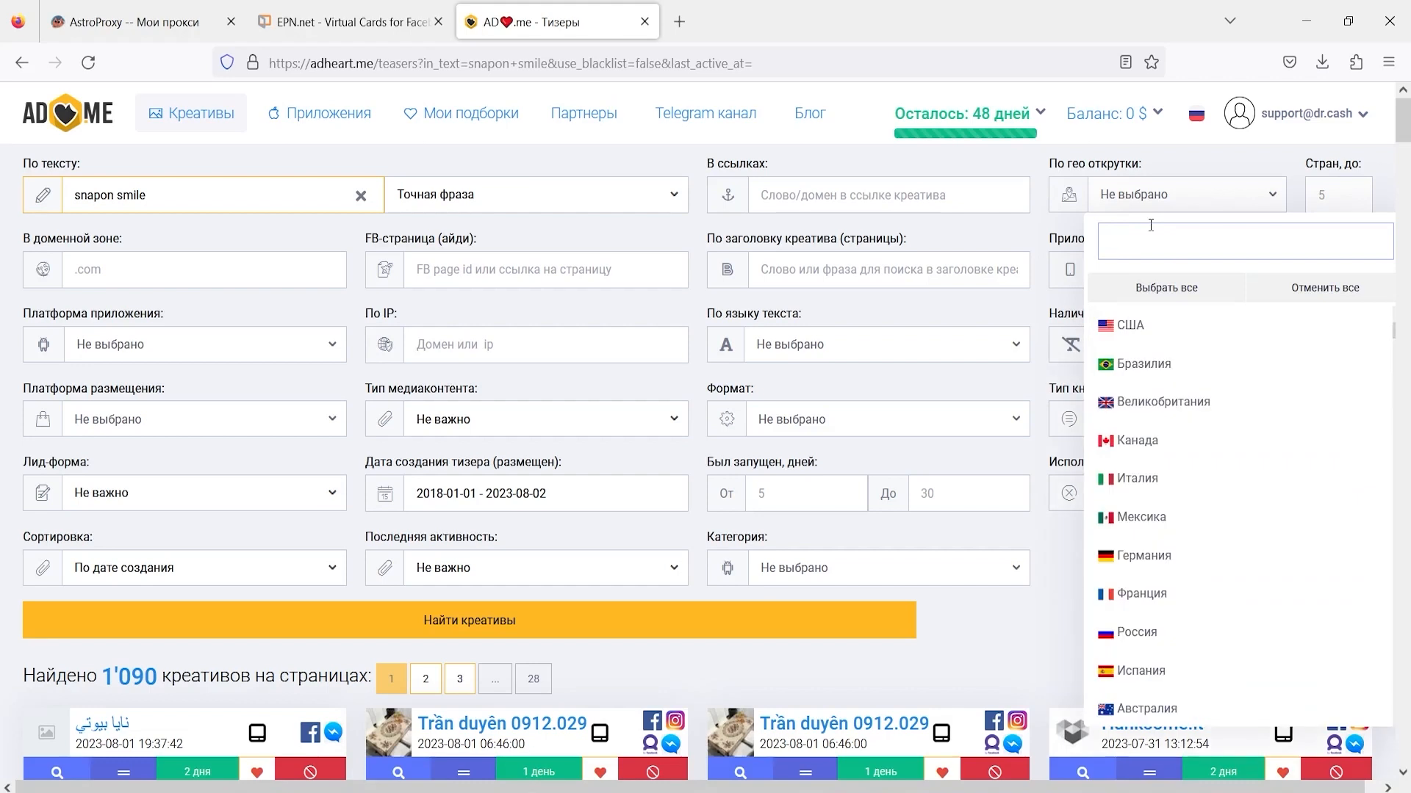
{"action": "type", "text": "ита"}
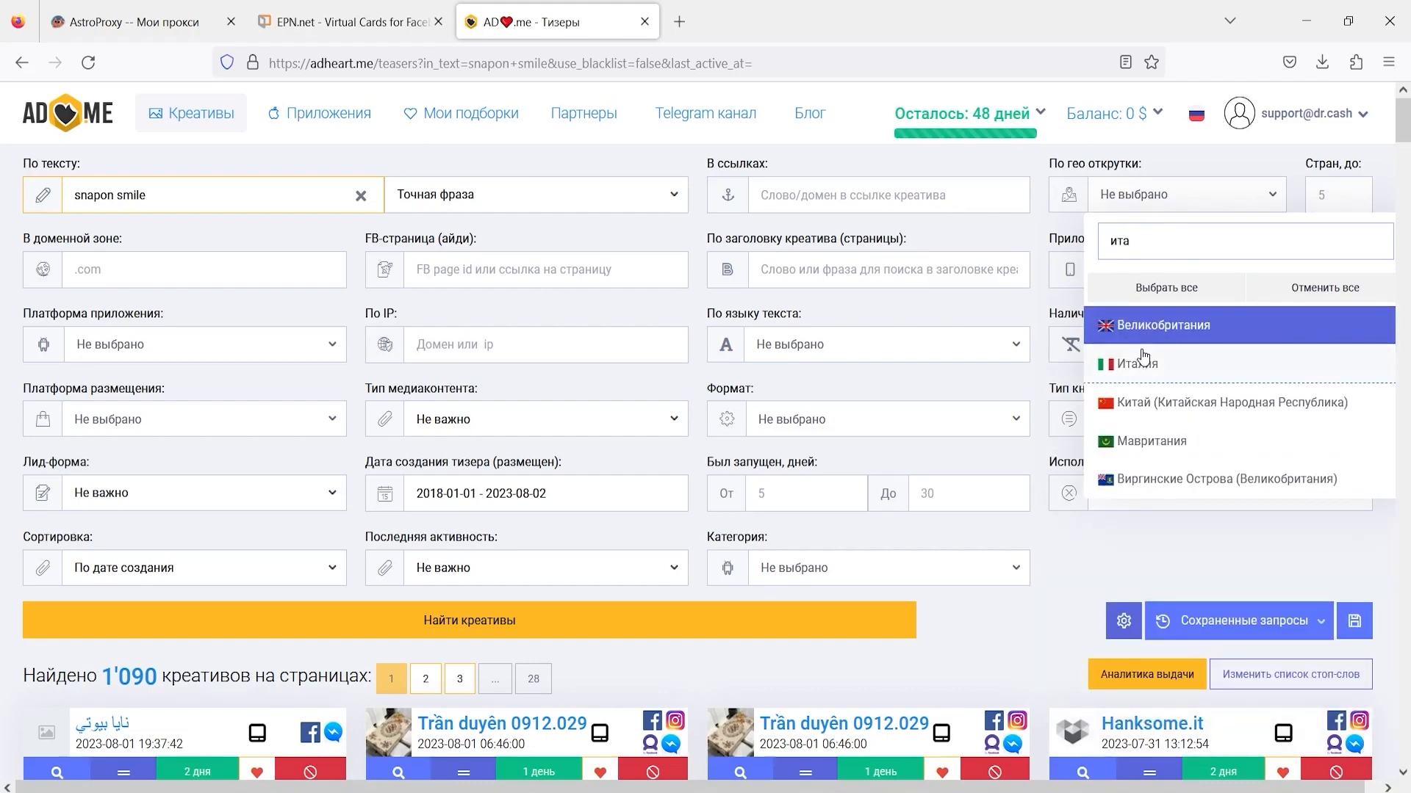
{"action": "left_click", "coordinate": [1135, 364]}
{"action": "left_click", "coordinate": [1001, 626]}
{"action": "left_click", "coordinate": [547, 631]}
- Browse the Italian teeth ad results and play through the first video creative
{"action": "scroll", "coordinate": [606, 568], "scroll_direction": "down", "scroll_amount": 7}
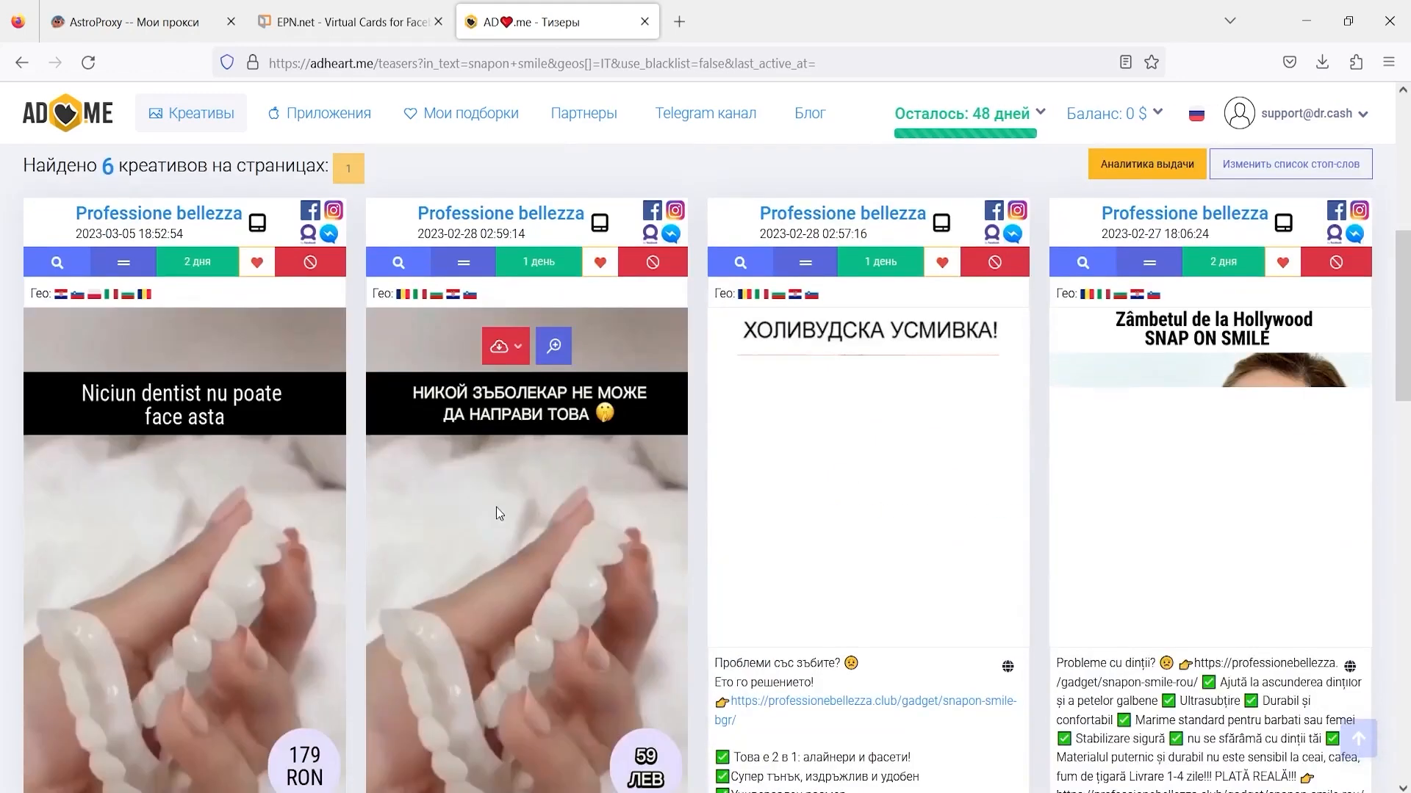
{"action": "scroll", "coordinate": [496, 507], "scroll_direction": "up", "scroll_amount": 1}
{"action": "scroll", "coordinate": [350, 288], "scroll_direction": "down", "scroll_amount": 4}
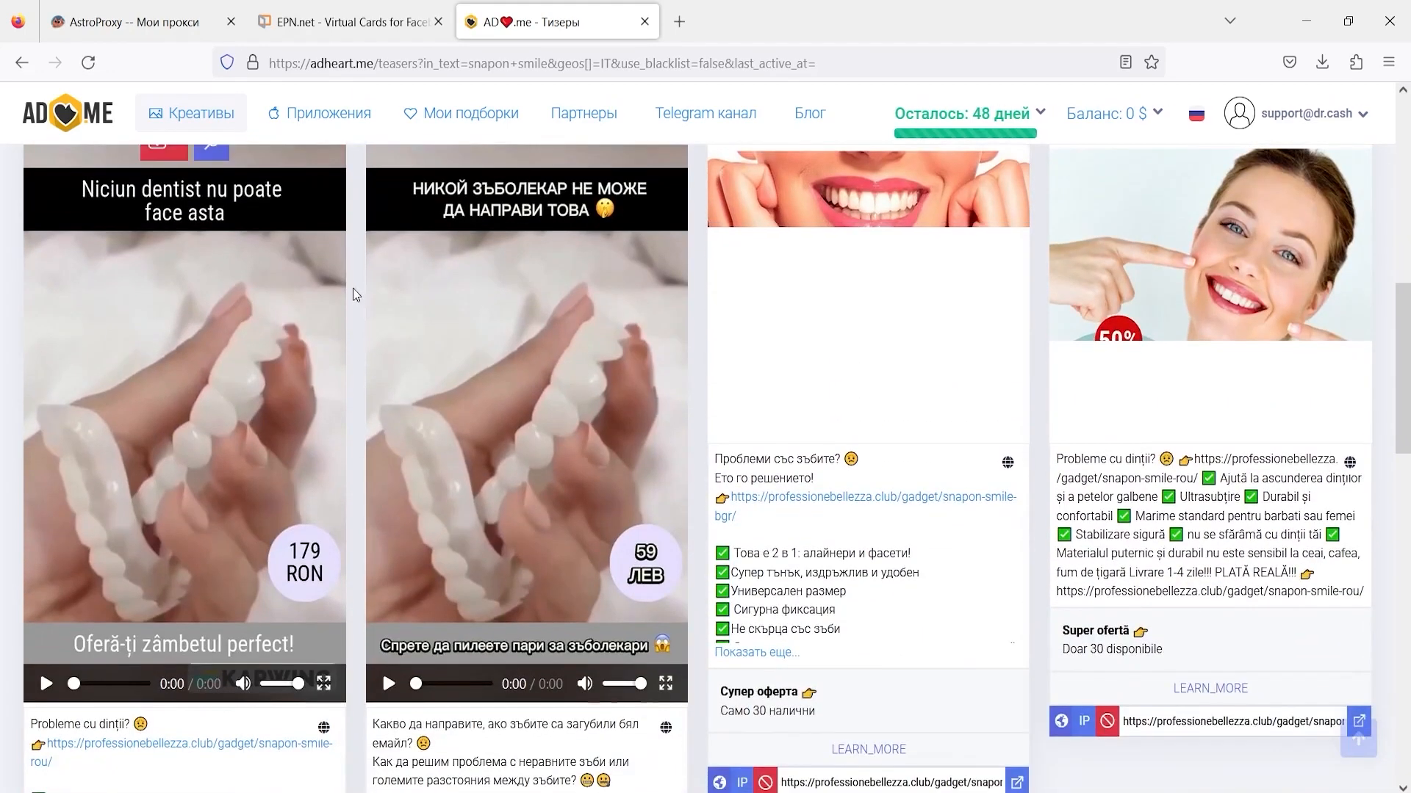
{"action": "left_click", "coordinate": [44, 685]}
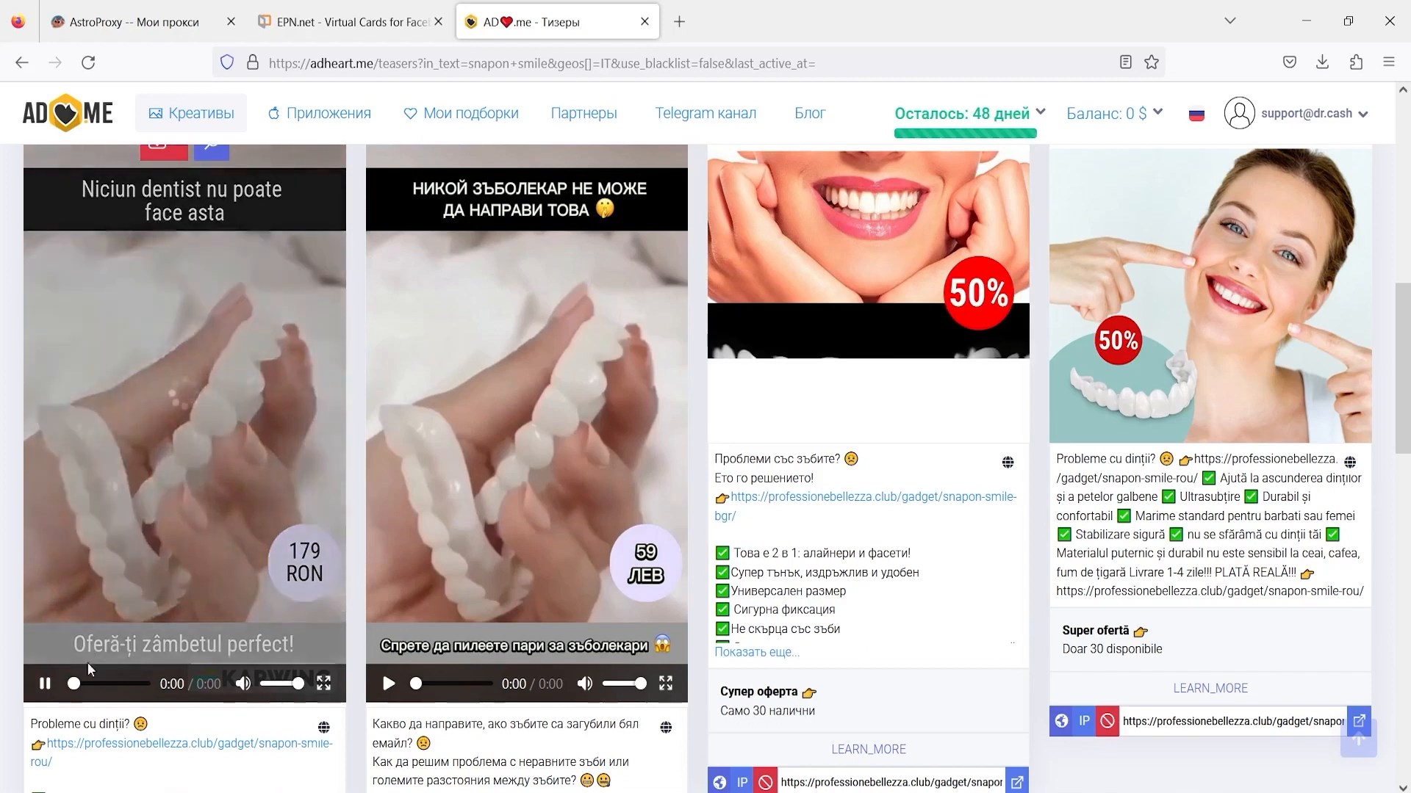
{"action": "scroll", "coordinate": [129, 597], "scroll_direction": "up", "scroll_amount": 2}
{"action": "scroll", "coordinate": [205, 538], "scroll_direction": "down", "scroll_amount": 4}
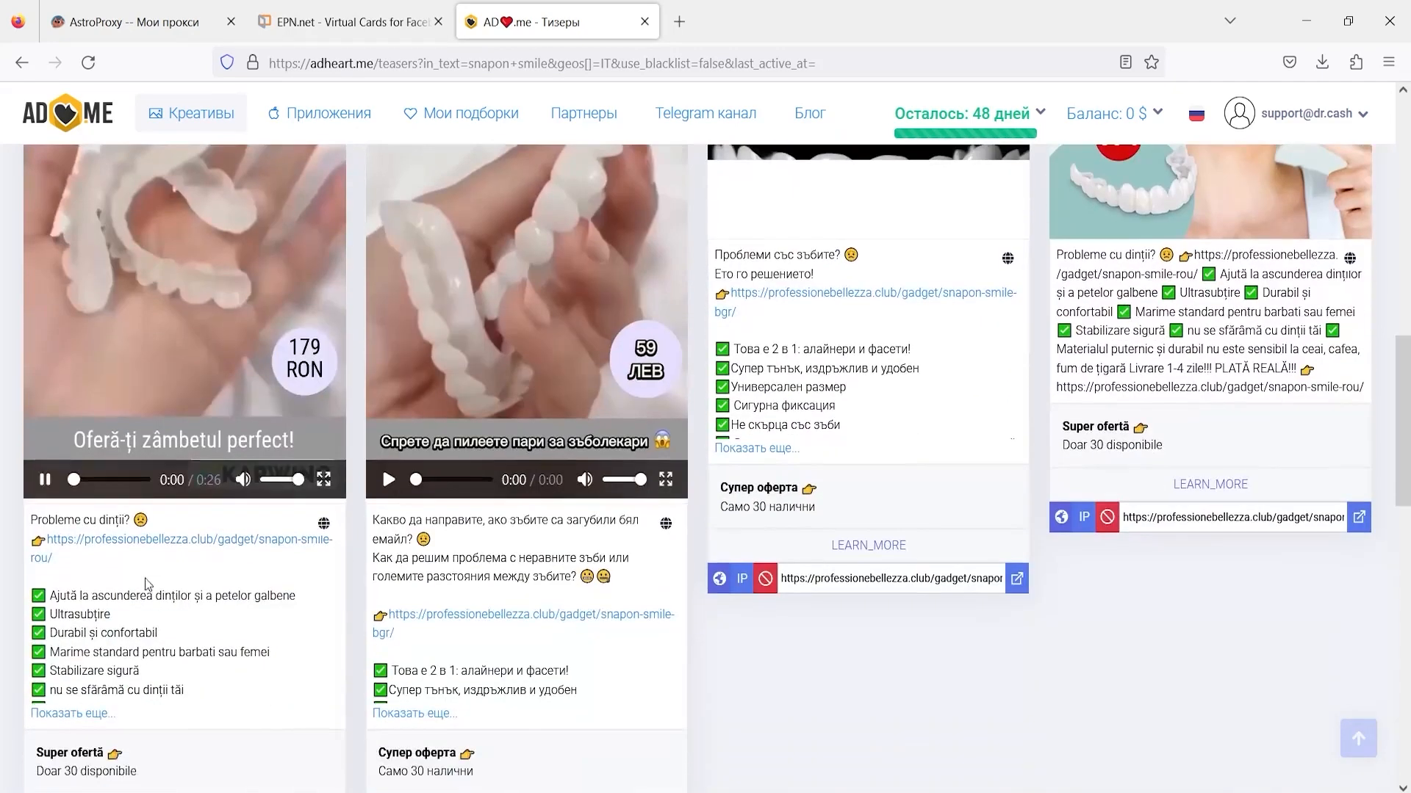
{"action": "left_click", "coordinate": [102, 478]}
{"action": "scroll", "coordinate": [90, 482], "scroll_direction": "up", "scroll_amount": 4}
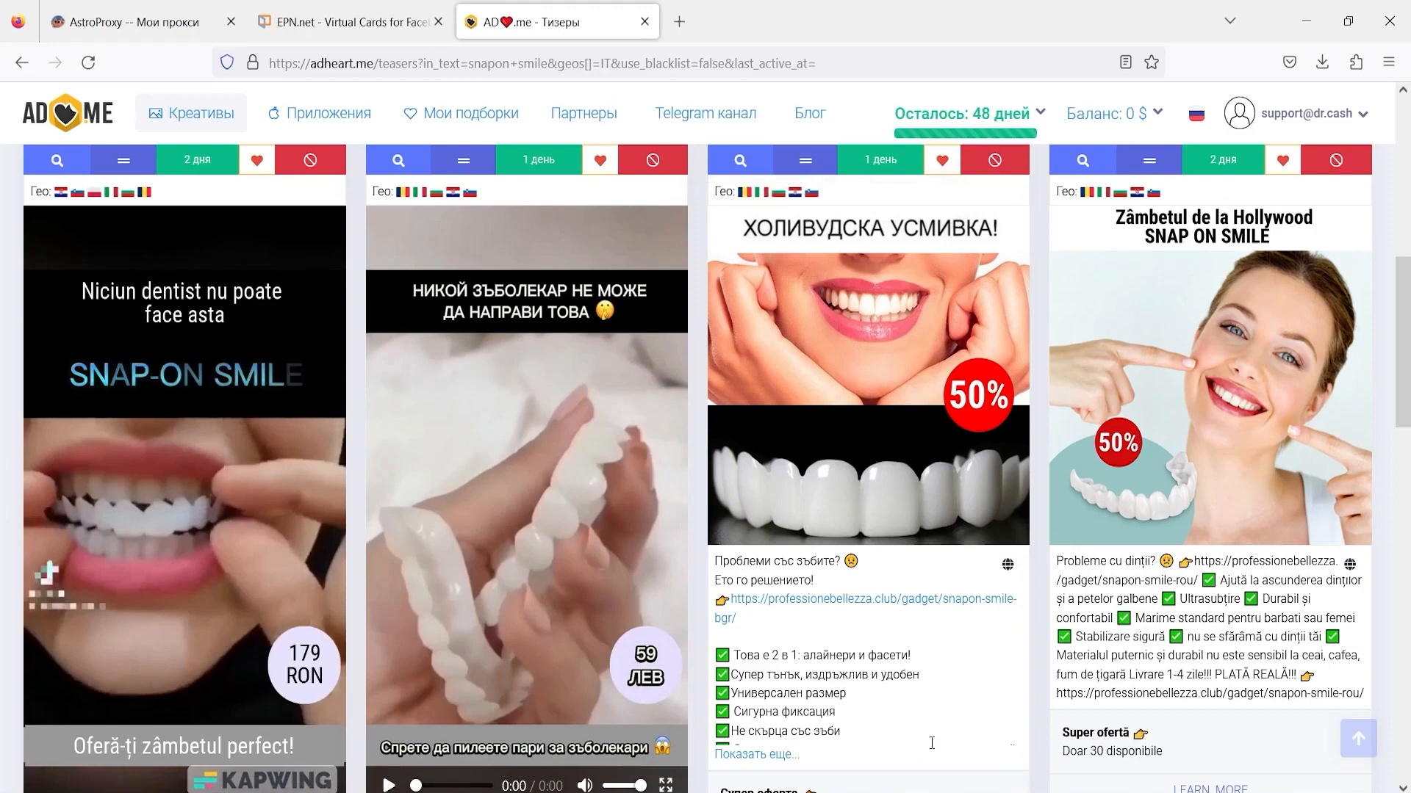
{"action": "mouse_move", "coordinate": [851, 342]}
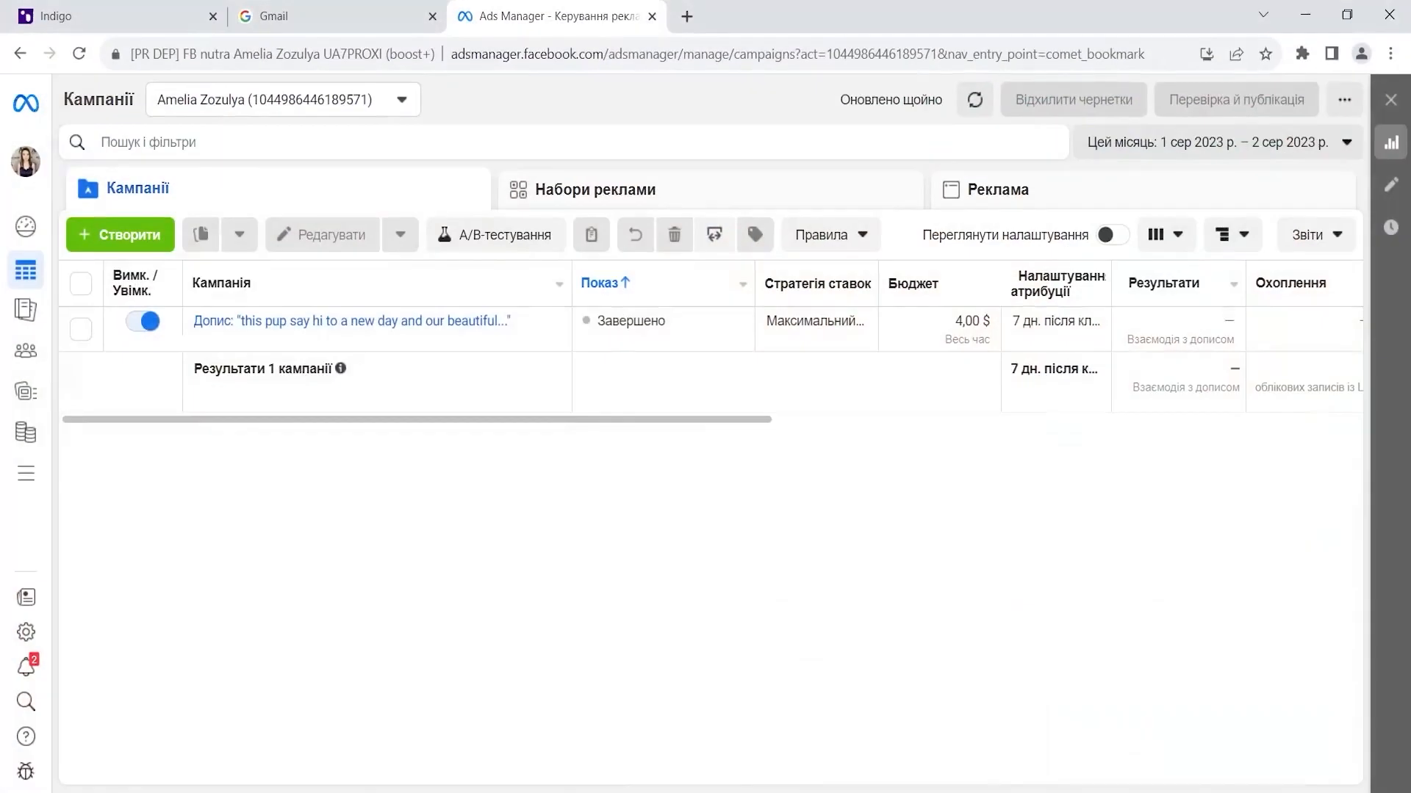
- Create a campaign with the Ліди objective, name it 'лиды', and open its ad set
{"action": "left_click", "coordinate": [91, 234]}
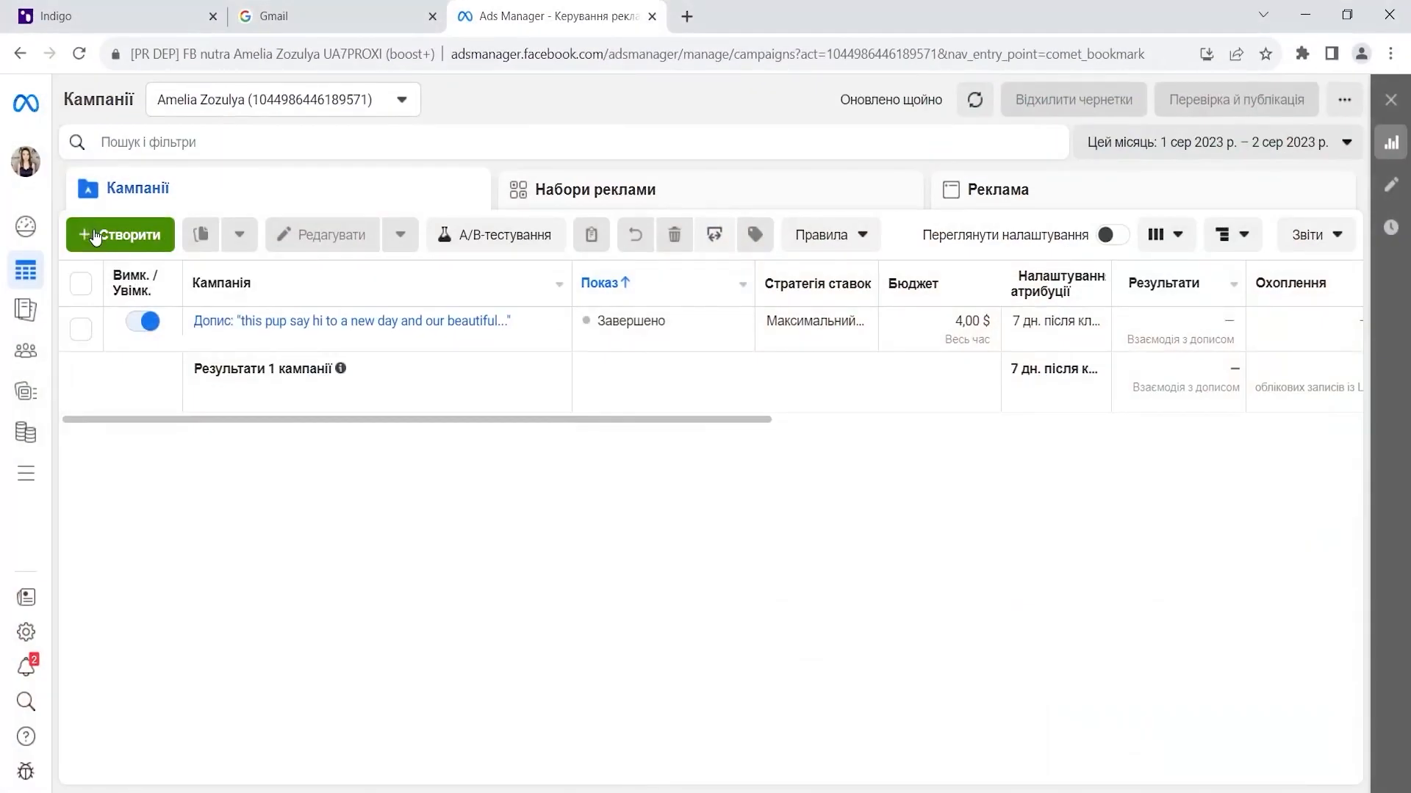
{"action": "left_click", "coordinate": [513, 519]}
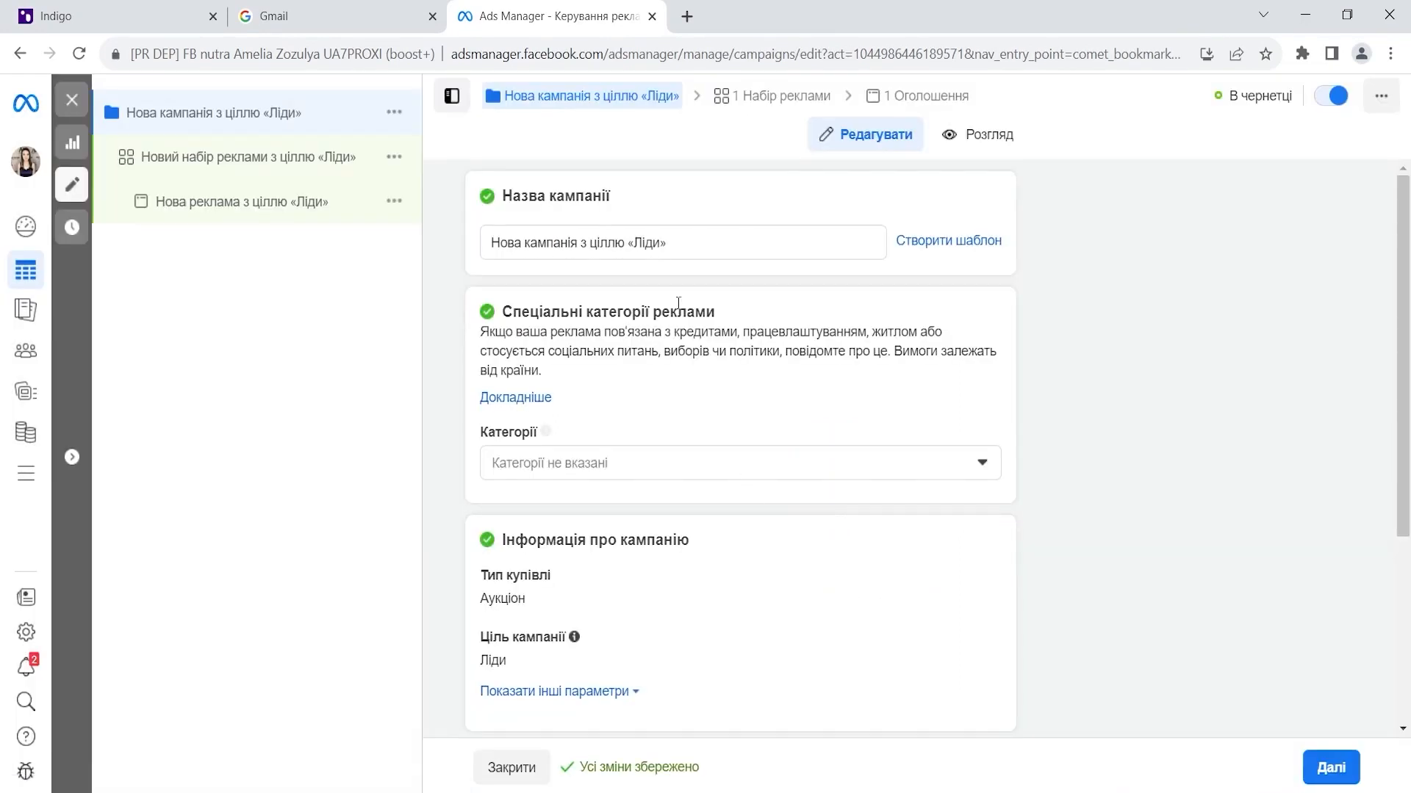
{"action": "left_click_drag", "start_coordinate": [677, 243], "coordinate": [470, 216]}
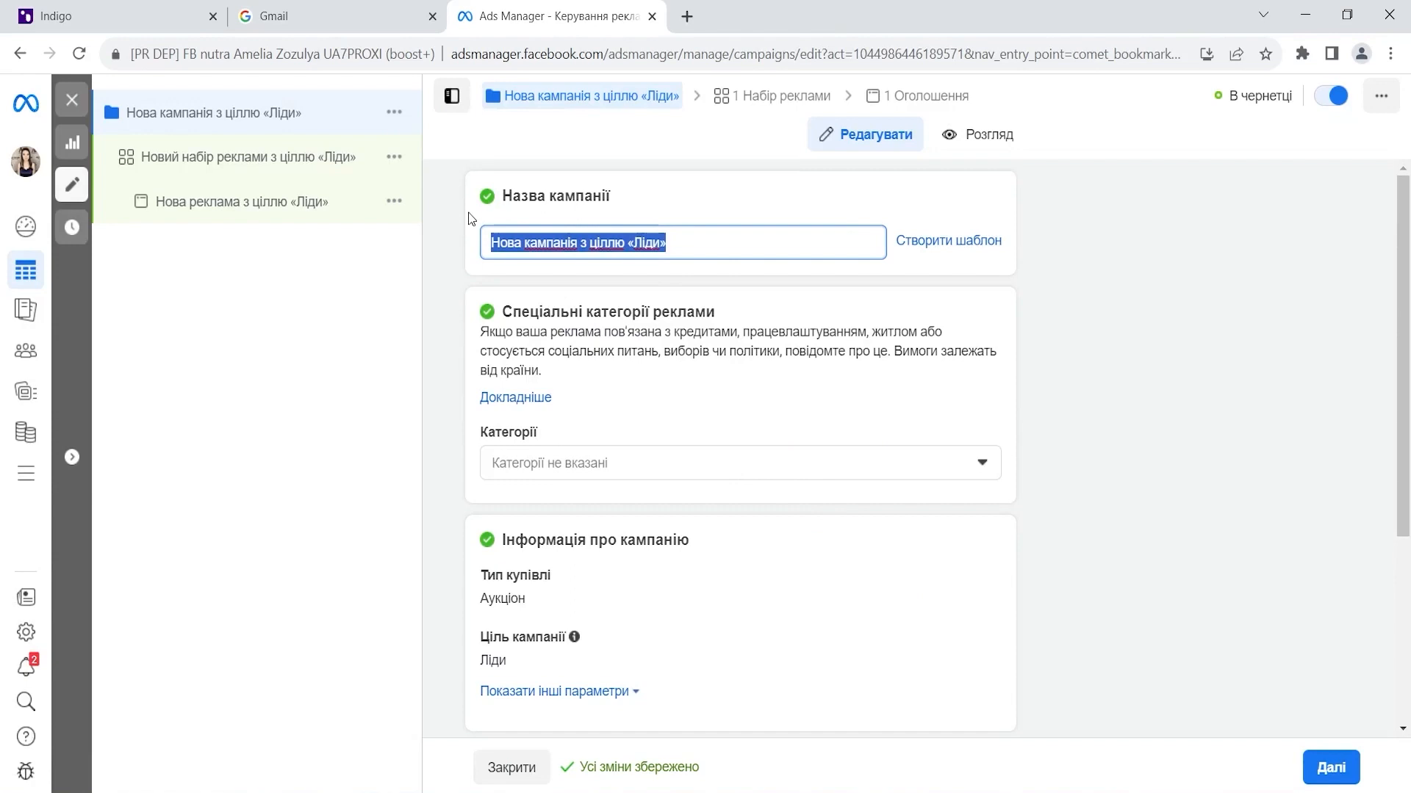
{"action": "type", "text": "лиды"}
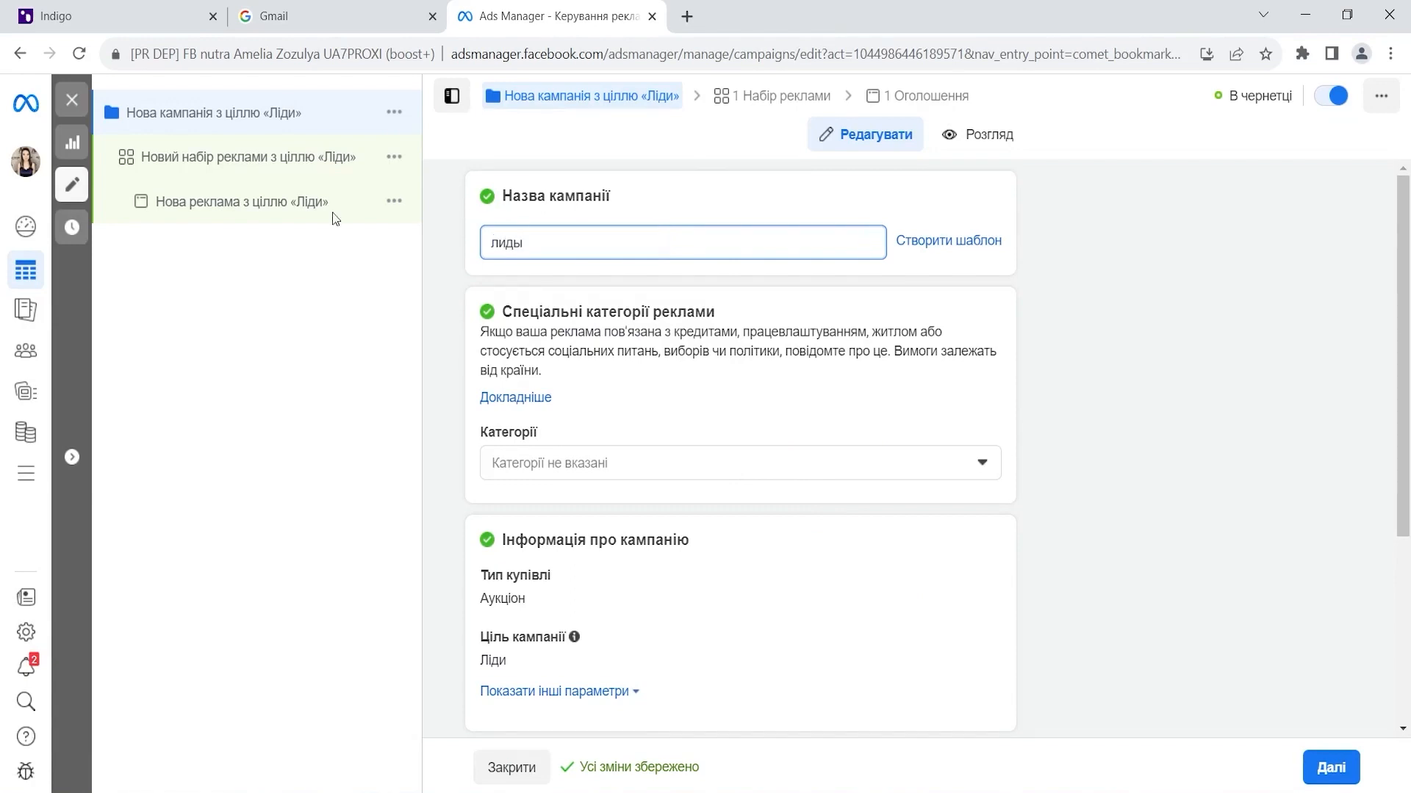
{"action": "left_click", "coordinate": [257, 163]}
- Rename the ad set to '1', choose the Сайт conversion location, and set the event to Лід
{"action": "left_click_drag", "start_coordinate": [606, 256], "coordinate": [478, 244]}
{"action": "type", "text": "1"}
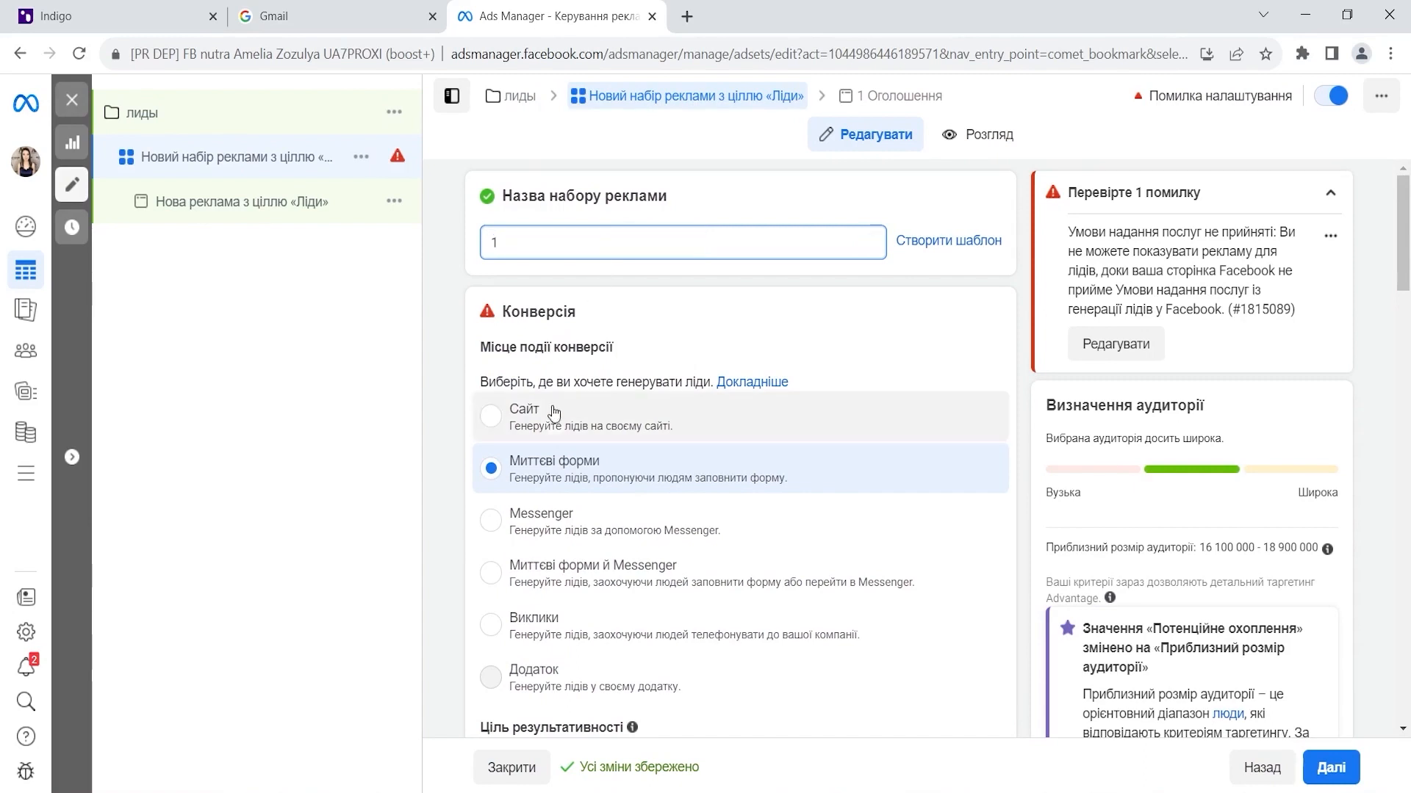
{"action": "left_click", "coordinate": [619, 413]}
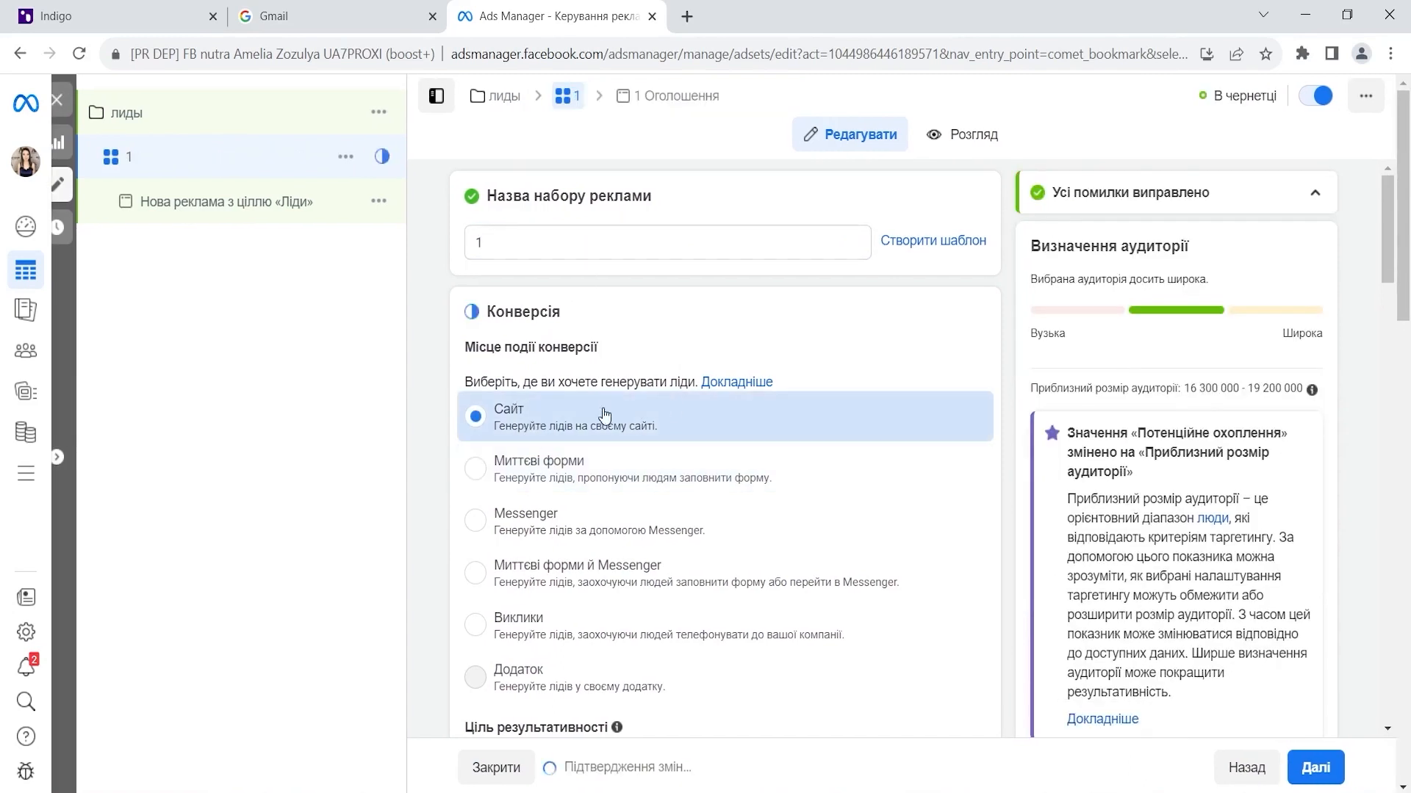
{"action": "scroll", "coordinate": [801, 331], "scroll_direction": "down", "scroll_amount": 5}
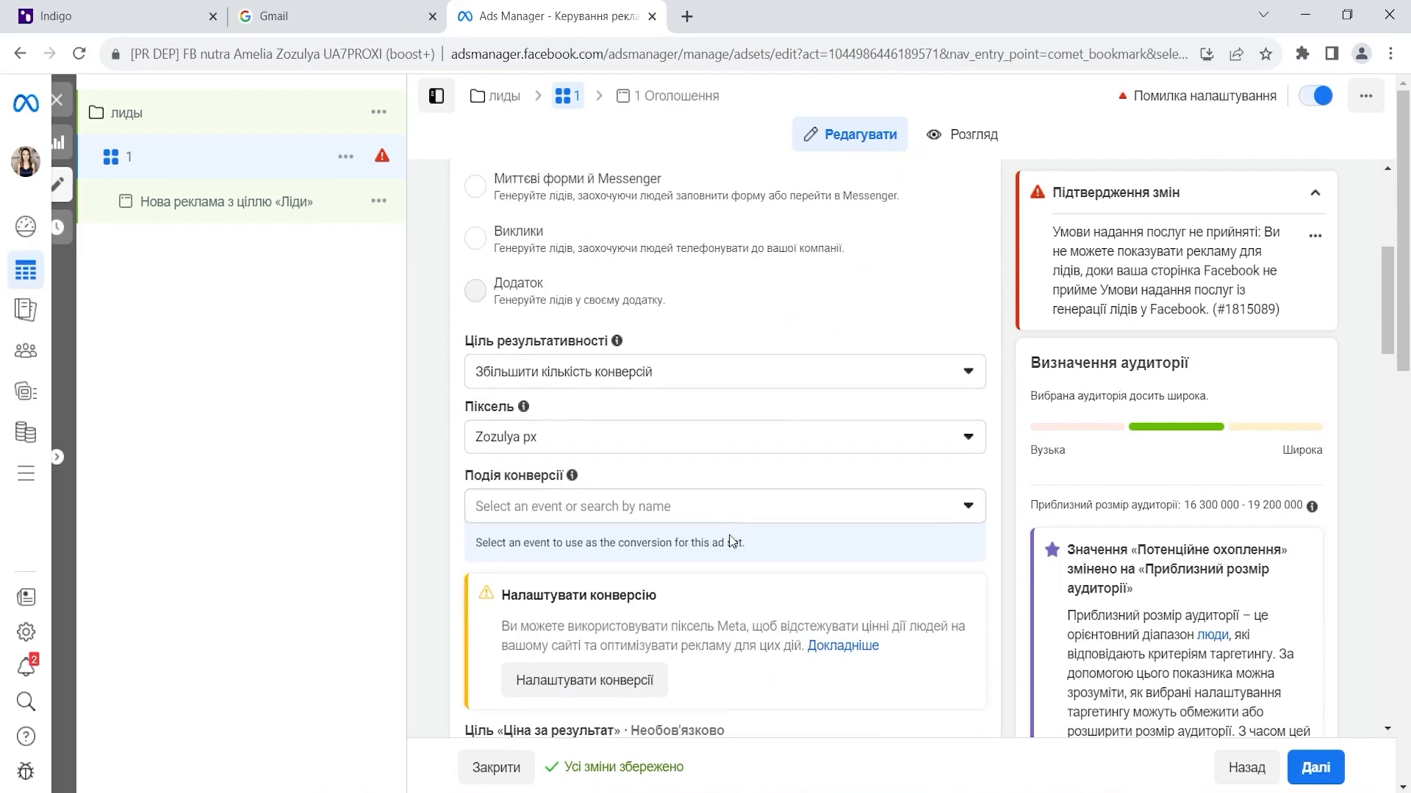
{"action": "left_click", "coordinate": [746, 506]}
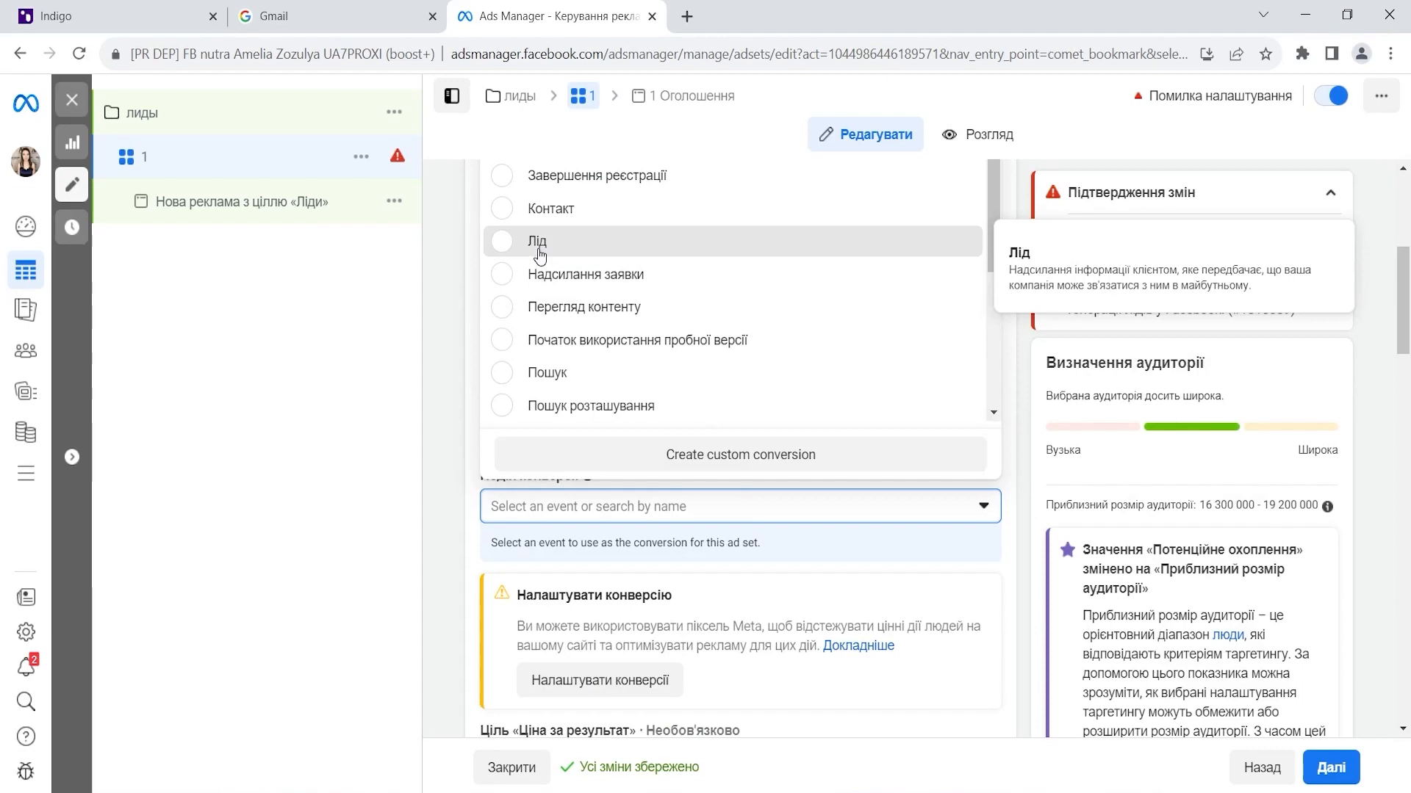
{"action": "left_click", "coordinate": [538, 243]}
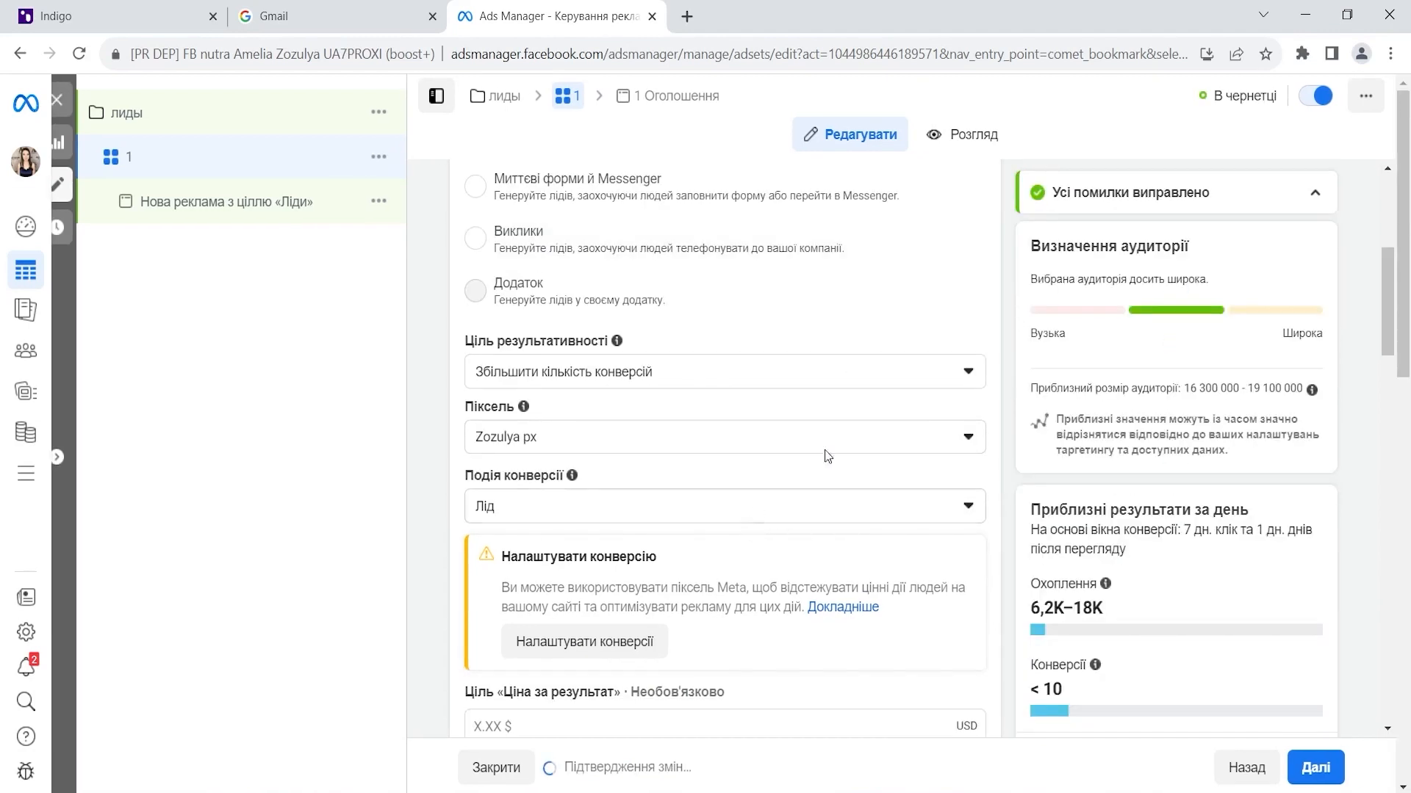
{"action": "scroll", "coordinate": [826, 448], "scroll_direction": "up", "scroll_amount": 1}
{"action": "scroll", "coordinate": [826, 448], "scroll_direction": "down", "scroll_amount": 9}
{"action": "scroll", "coordinate": [825, 448], "scroll_direction": "up", "scroll_amount": 7}
{"action": "scroll", "coordinate": [826, 448], "scroll_direction": "down", "scroll_amount": 12}
- Replace Ukraine with Italy as the ad set's target location
{"action": "scroll", "coordinate": [826, 448], "scroll_direction": "up", "scroll_amount": 2}
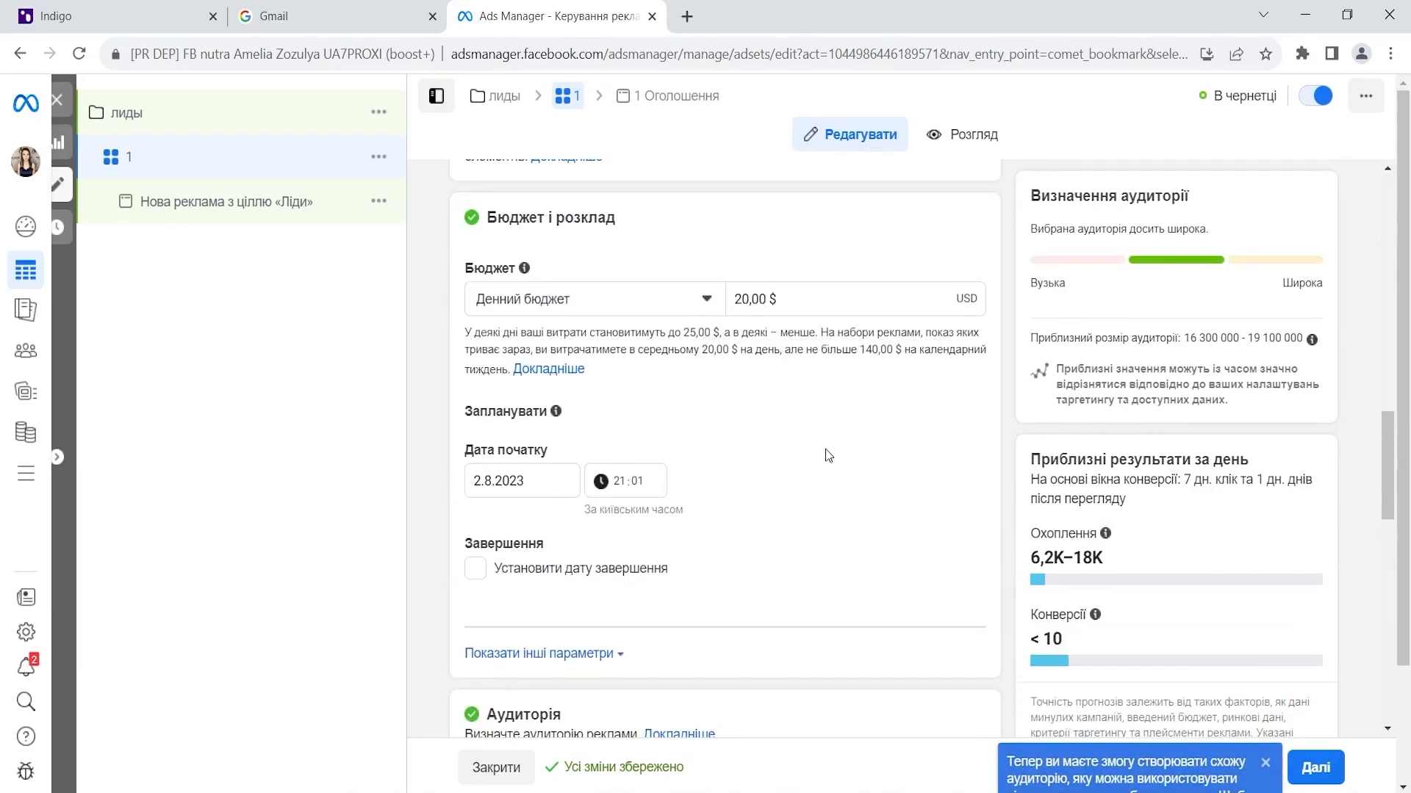
{"action": "scroll", "coordinate": [687, 371], "scroll_direction": "down", "scroll_amount": 1}
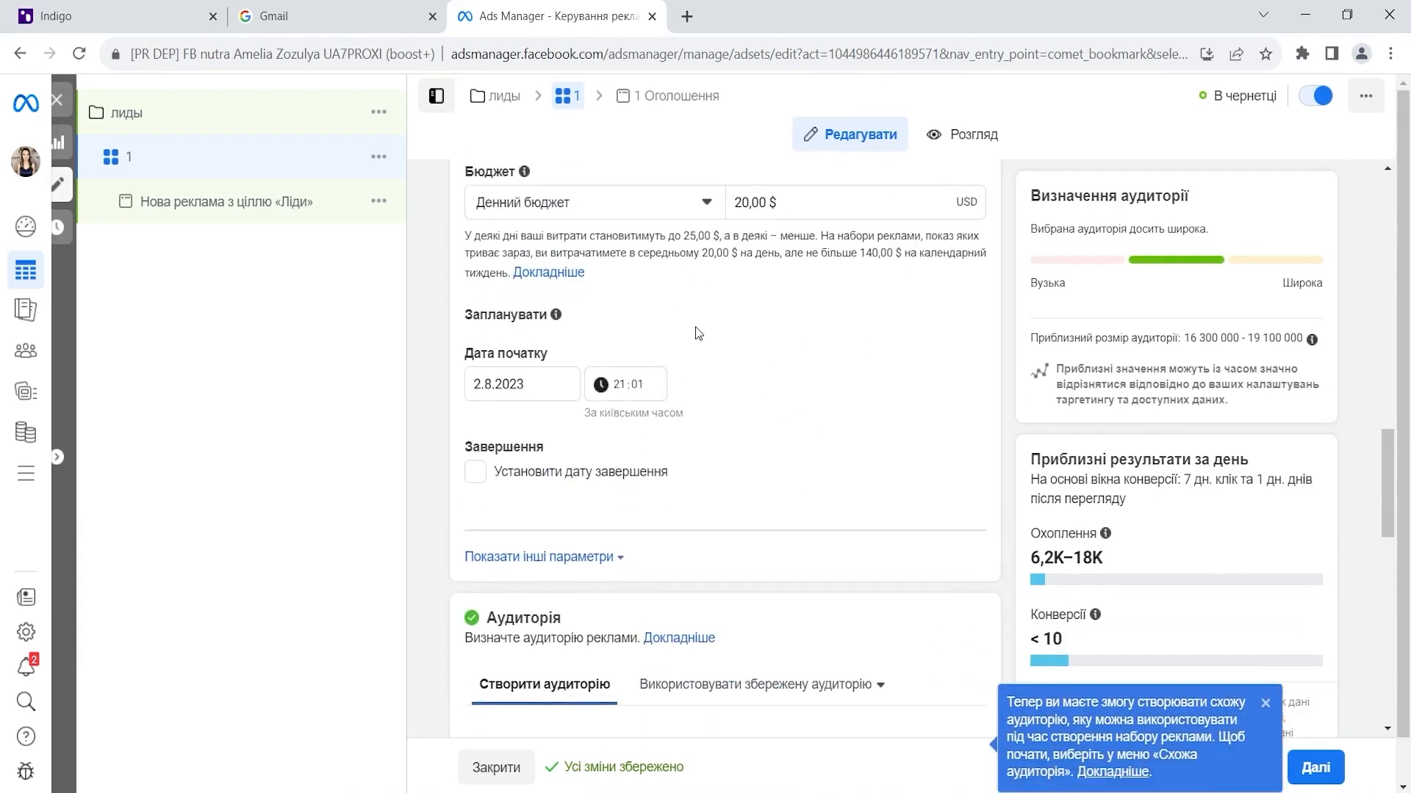
{"action": "scroll", "coordinate": [771, 470], "scroll_direction": "down", "scroll_amount": 3}
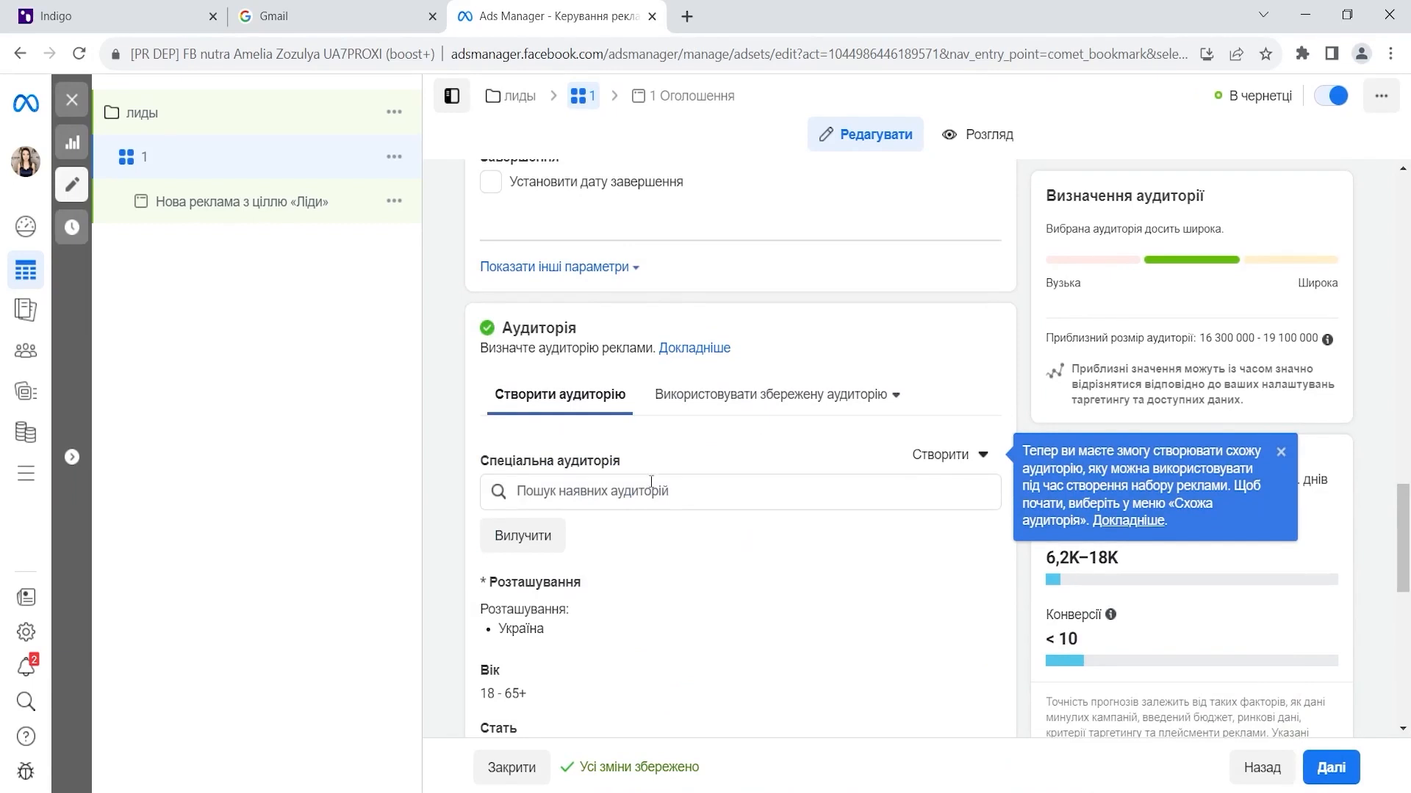
{"action": "scroll", "coordinate": [763, 456], "scroll_direction": "down", "scroll_amount": 2}
{"action": "left_click", "coordinate": [965, 401]}
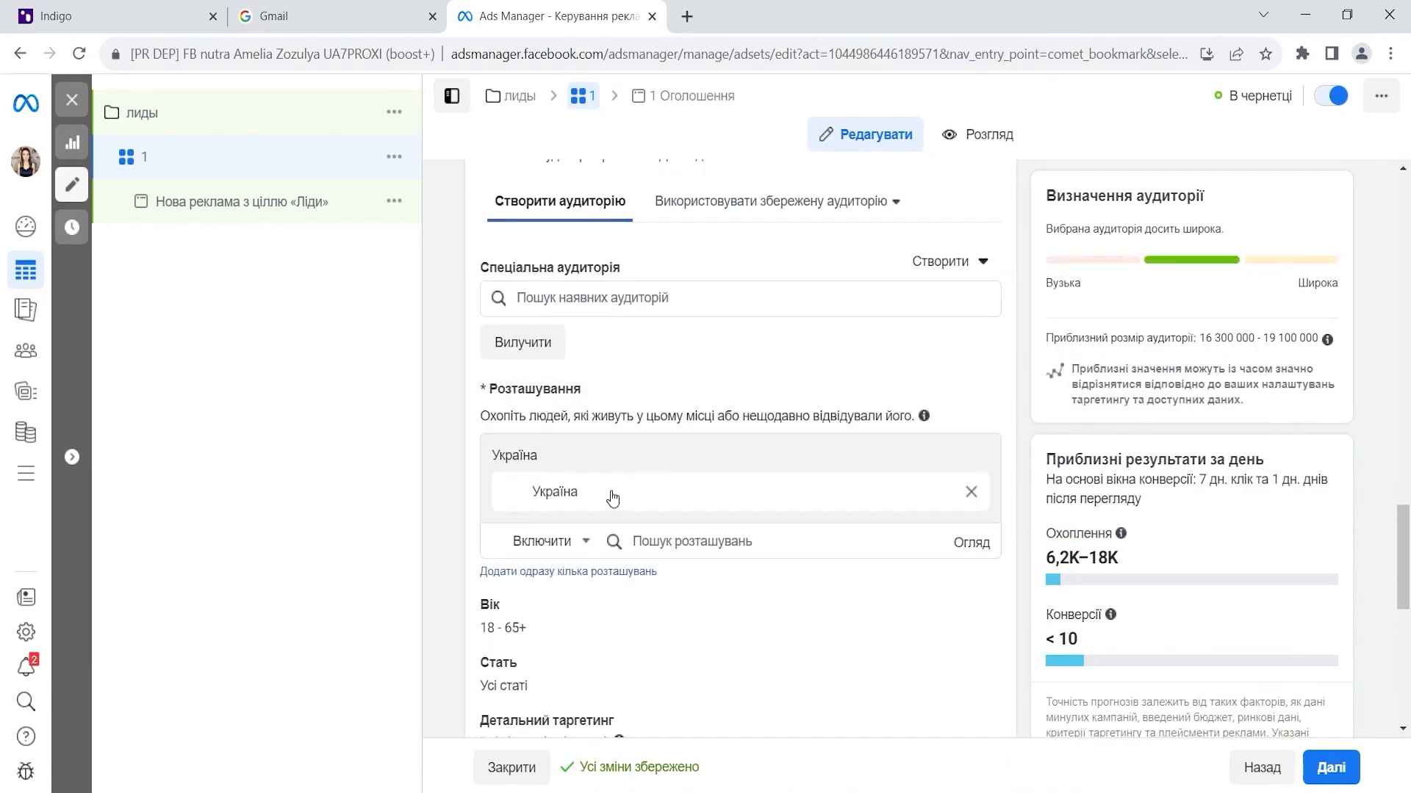
{"action": "left_click", "coordinate": [970, 493]}
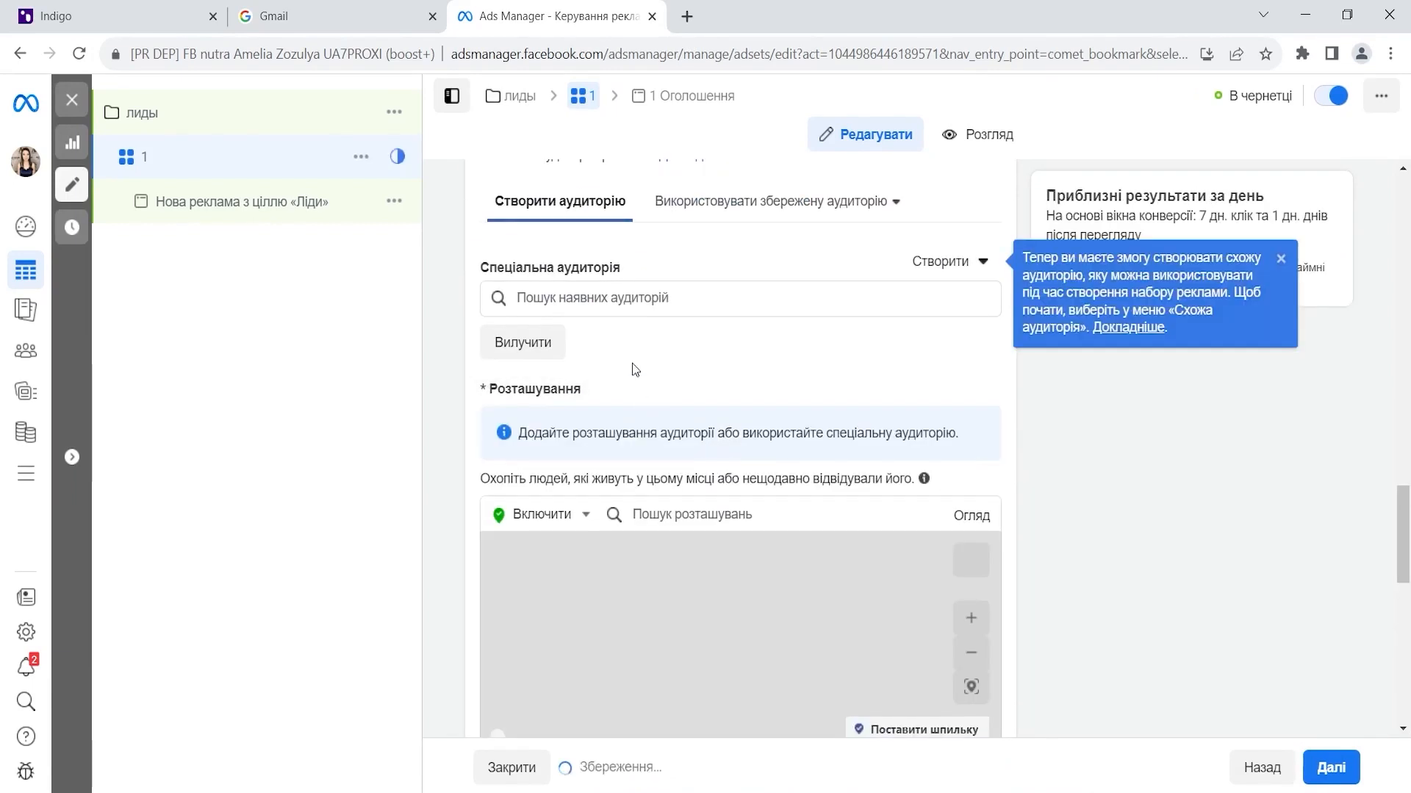
{"action": "left_click", "coordinate": [711, 514]}
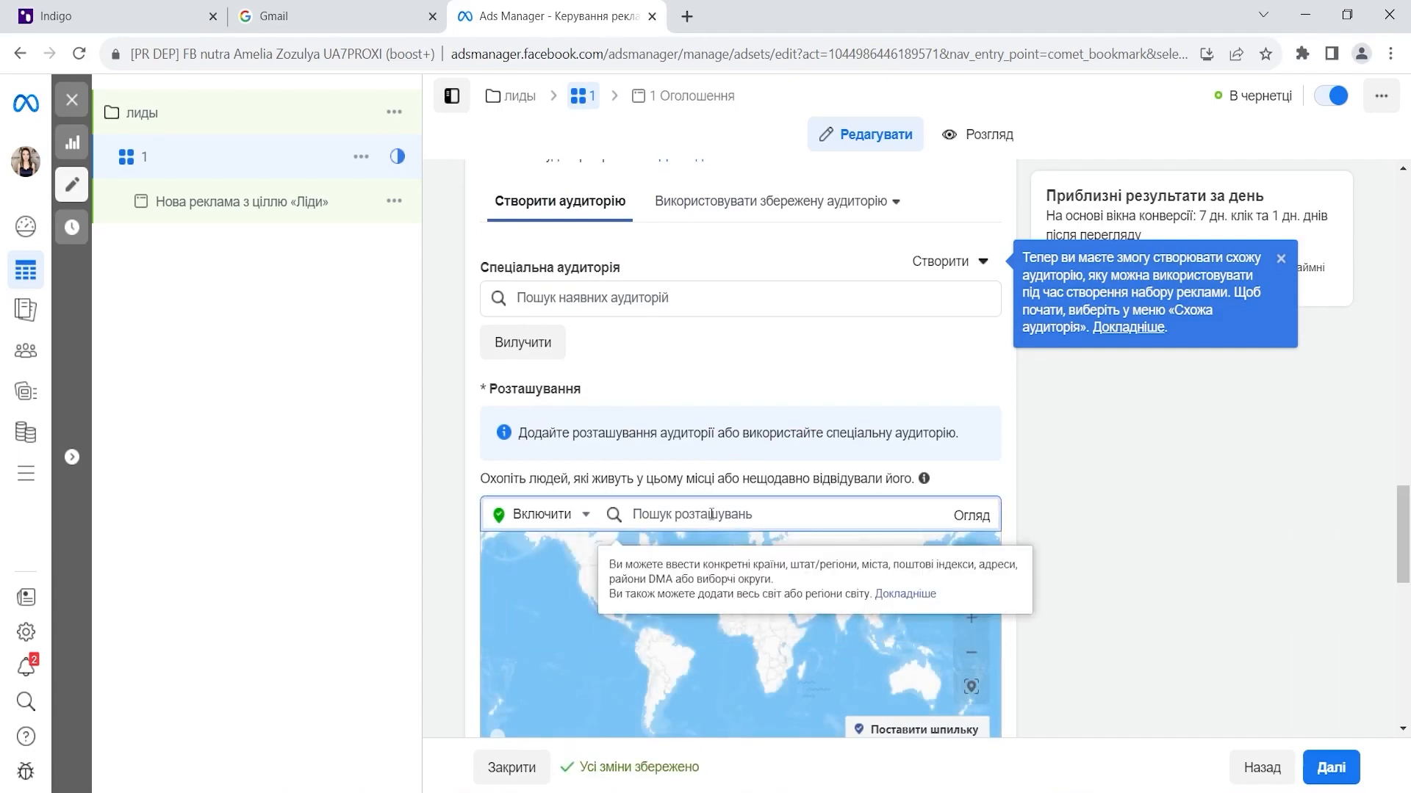
{"action": "type", "text": "италия"}
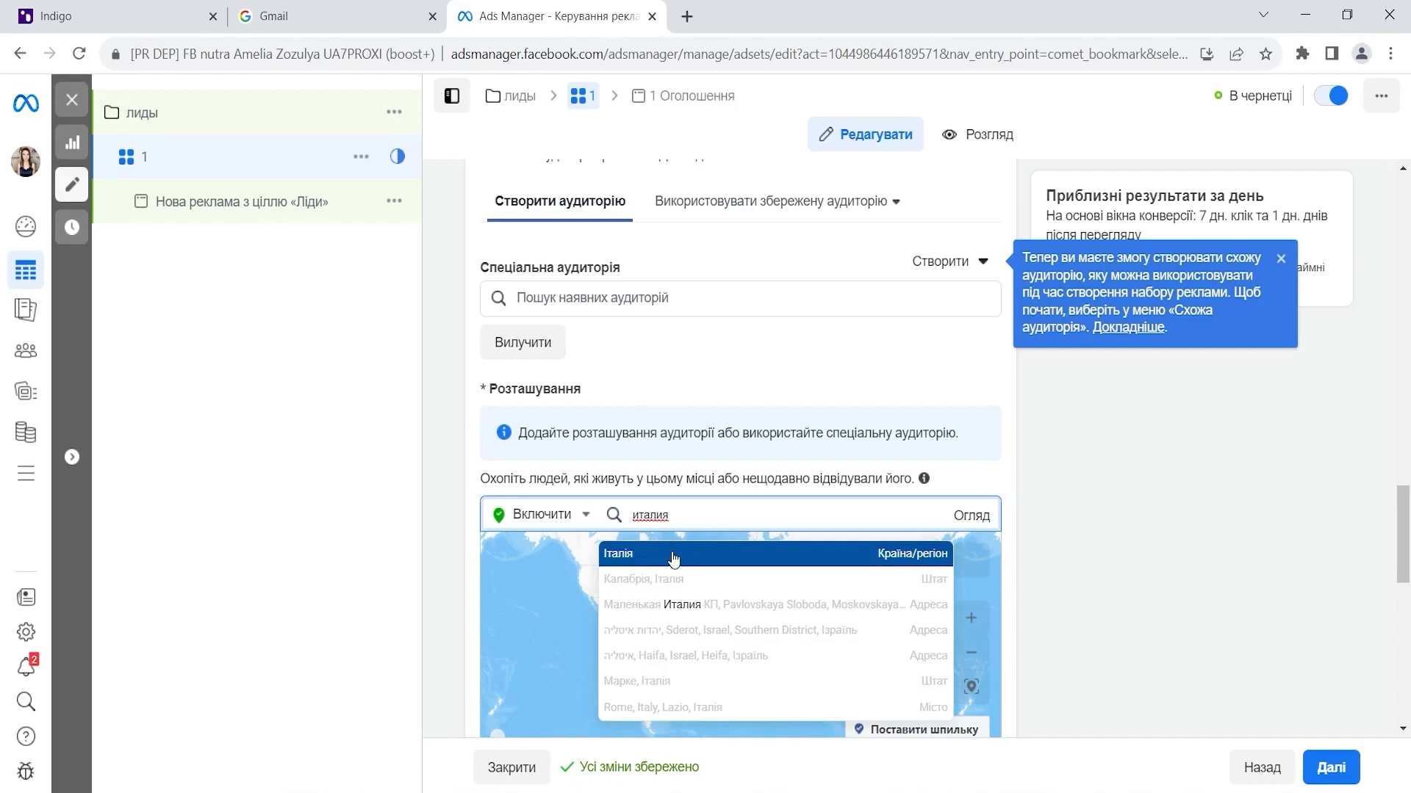
{"action": "left_click", "coordinate": [673, 559]}
{"action": "scroll", "coordinate": [772, 331], "scroll_direction": "down", "scroll_amount": 3}
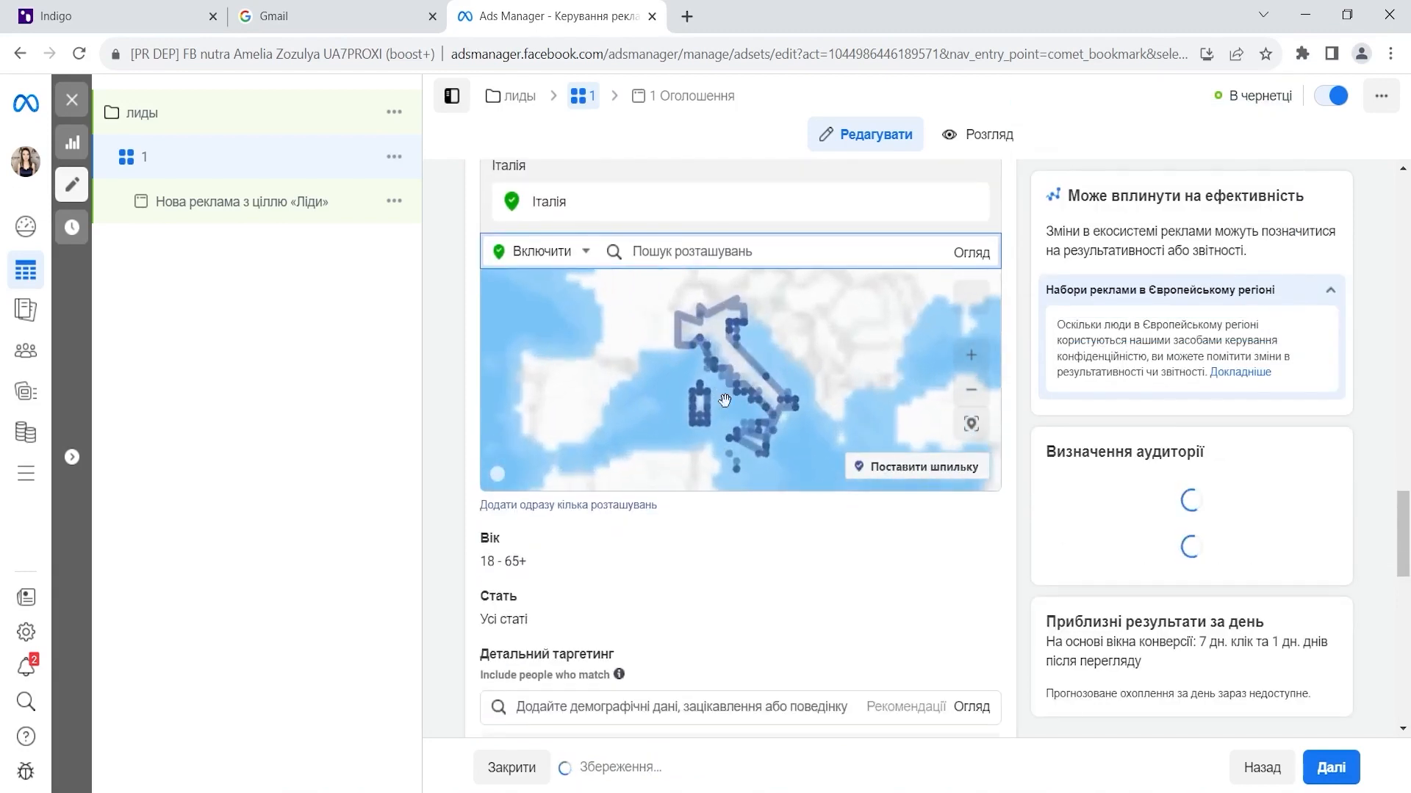
- Set the audience age range to 25 through 60
{"action": "left_click", "coordinate": [937, 543]}
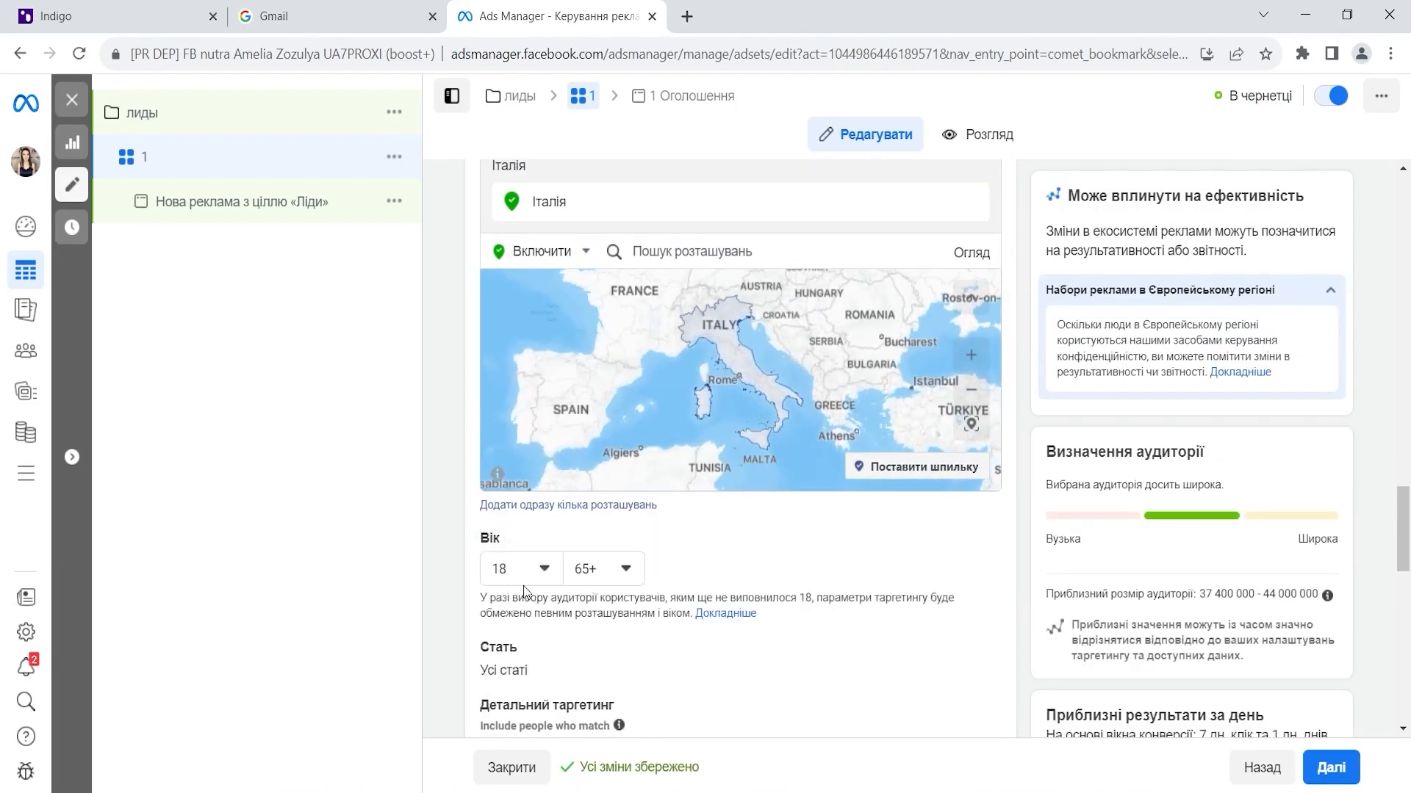
{"action": "left_click", "coordinate": [542, 570]}
{"action": "scroll", "coordinate": [541, 474], "scroll_direction": "down", "scroll_amount": 3}
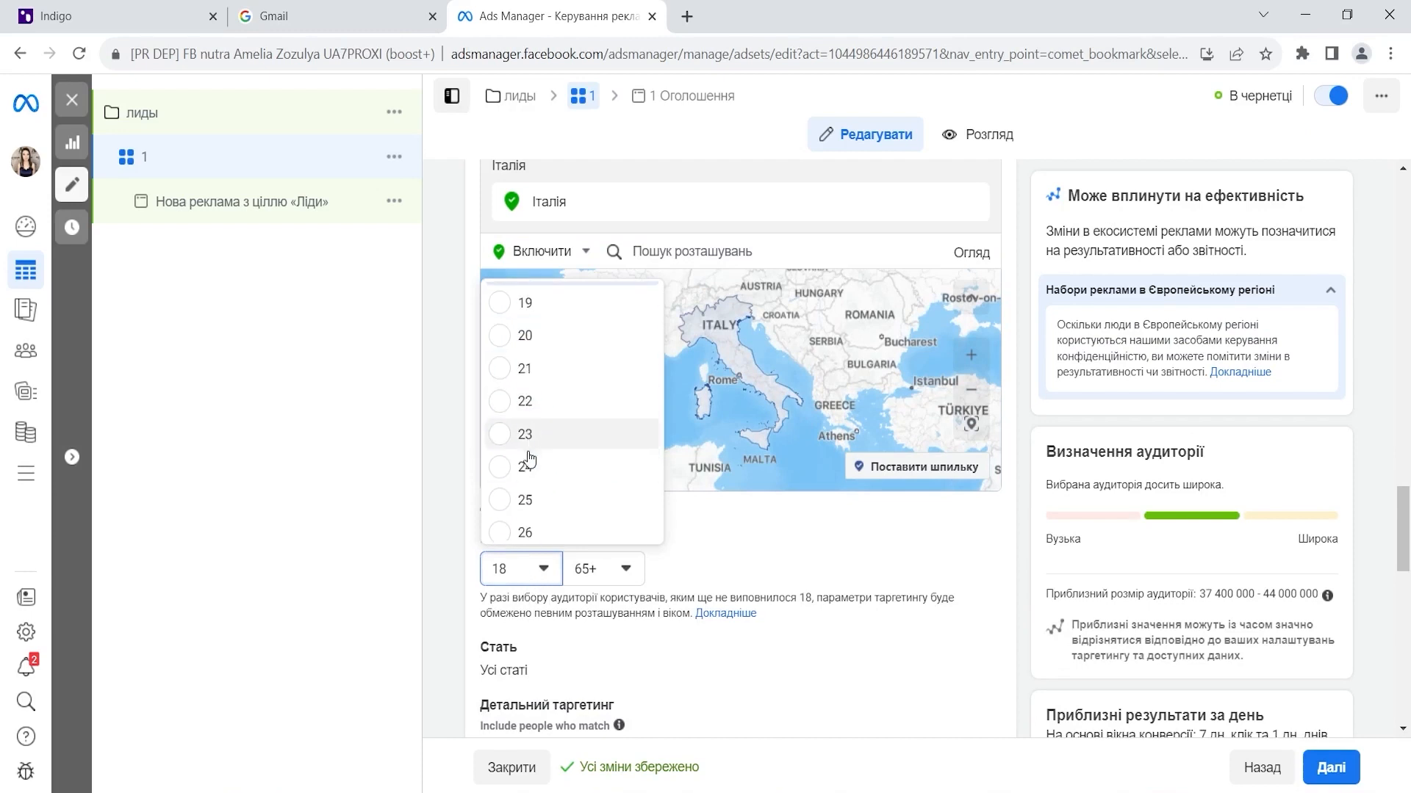
{"action": "left_click", "coordinate": [603, 500]}
{"action": "left_click", "coordinate": [624, 568]}
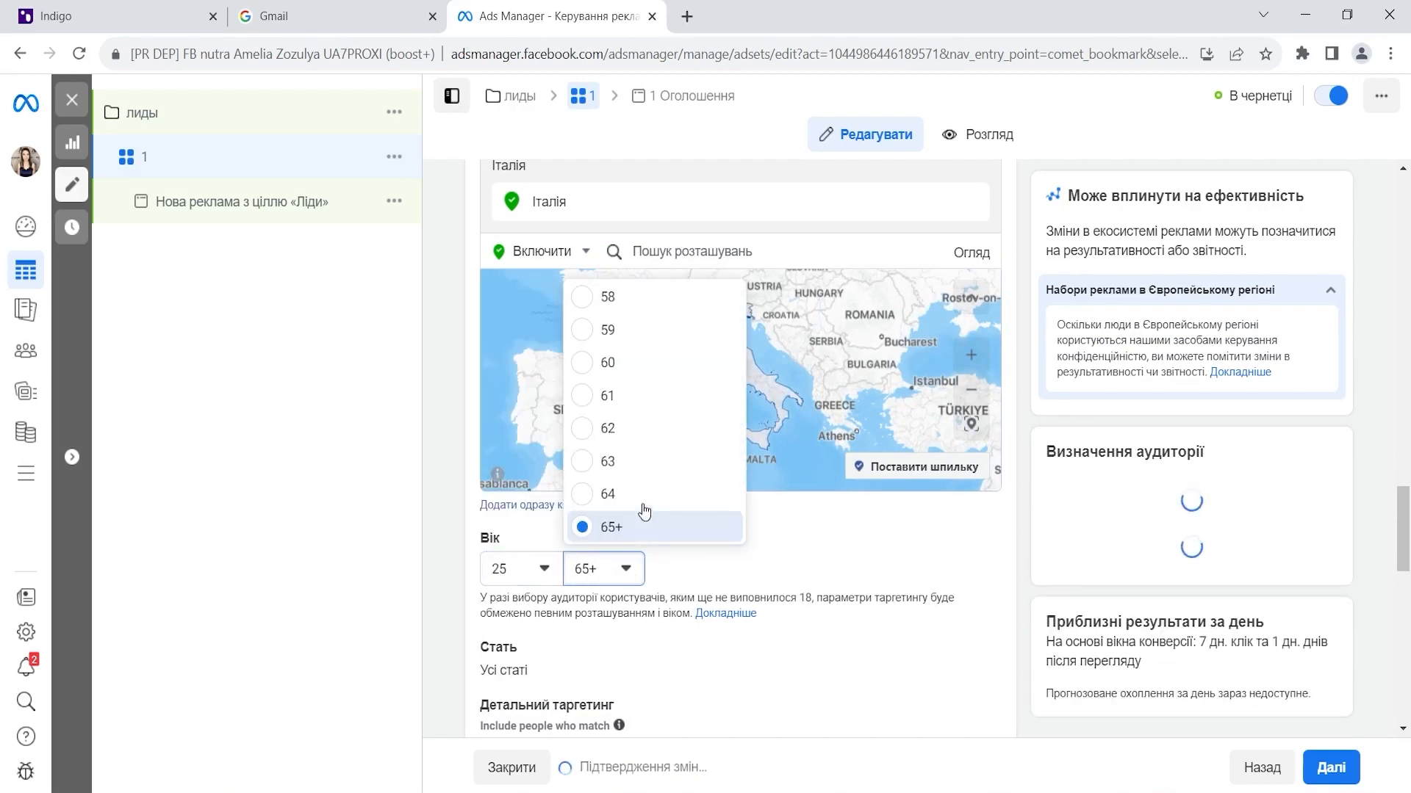
{"action": "scroll", "coordinate": [629, 441], "scroll_direction": "up", "scroll_amount": 3}
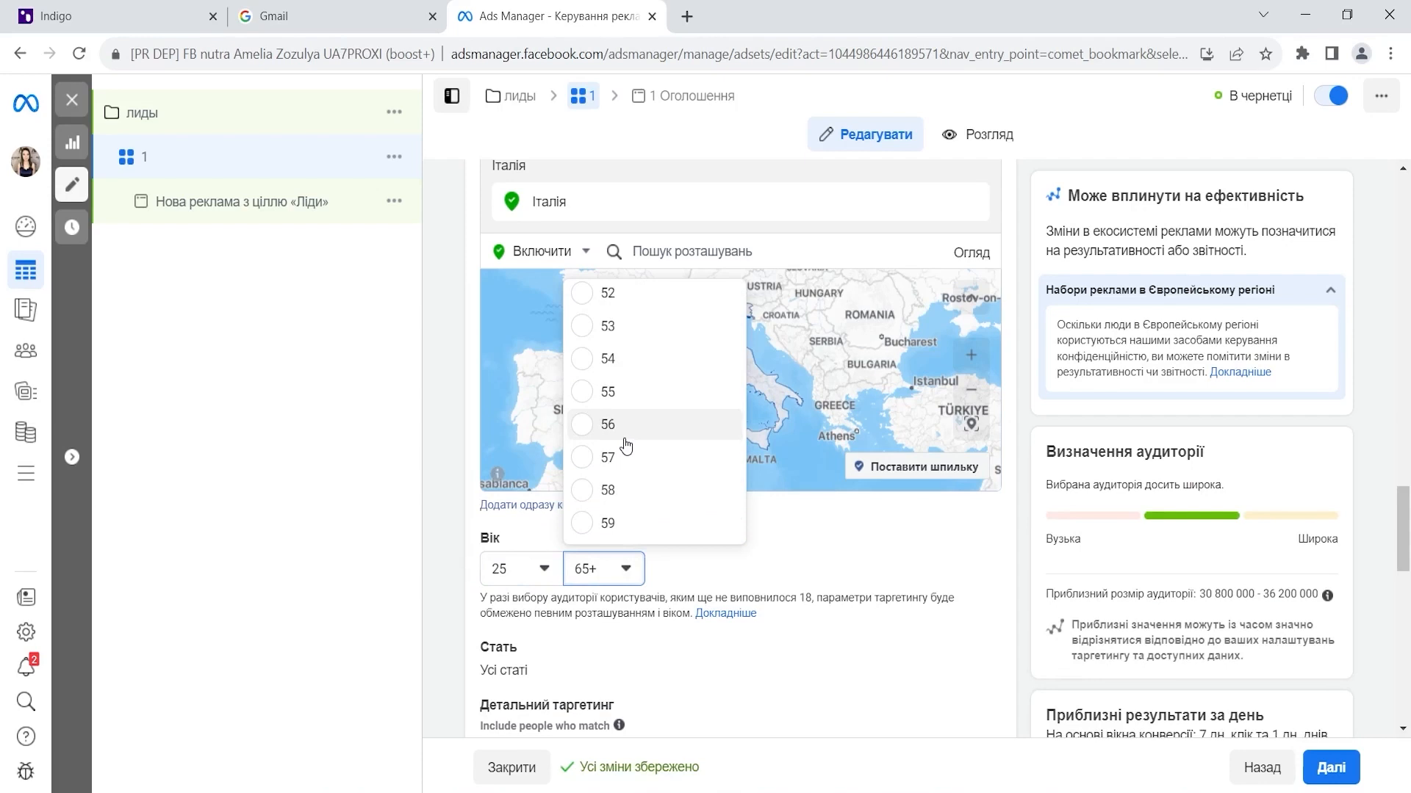
{"action": "left_click", "coordinate": [581, 402]}
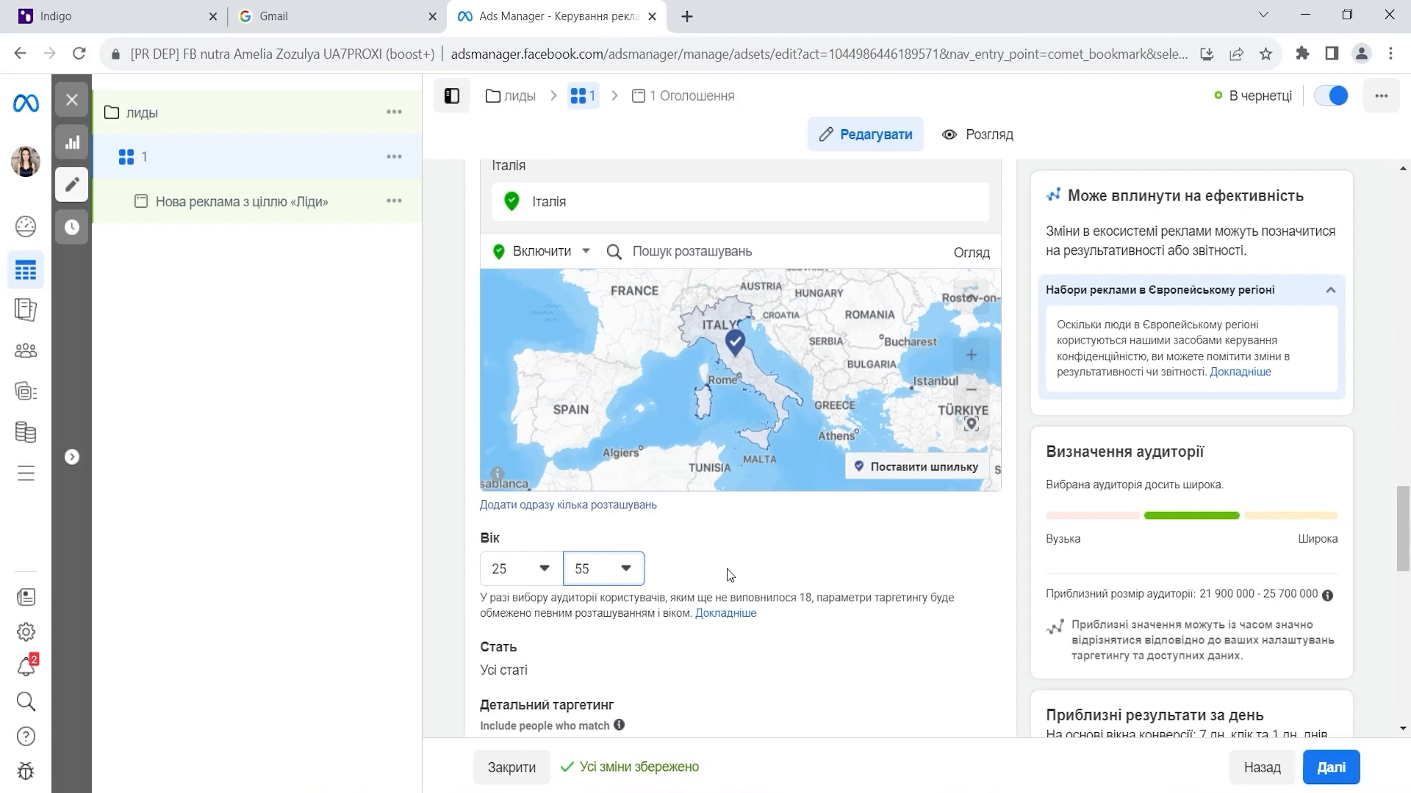
{"action": "left_click", "coordinate": [635, 567]}
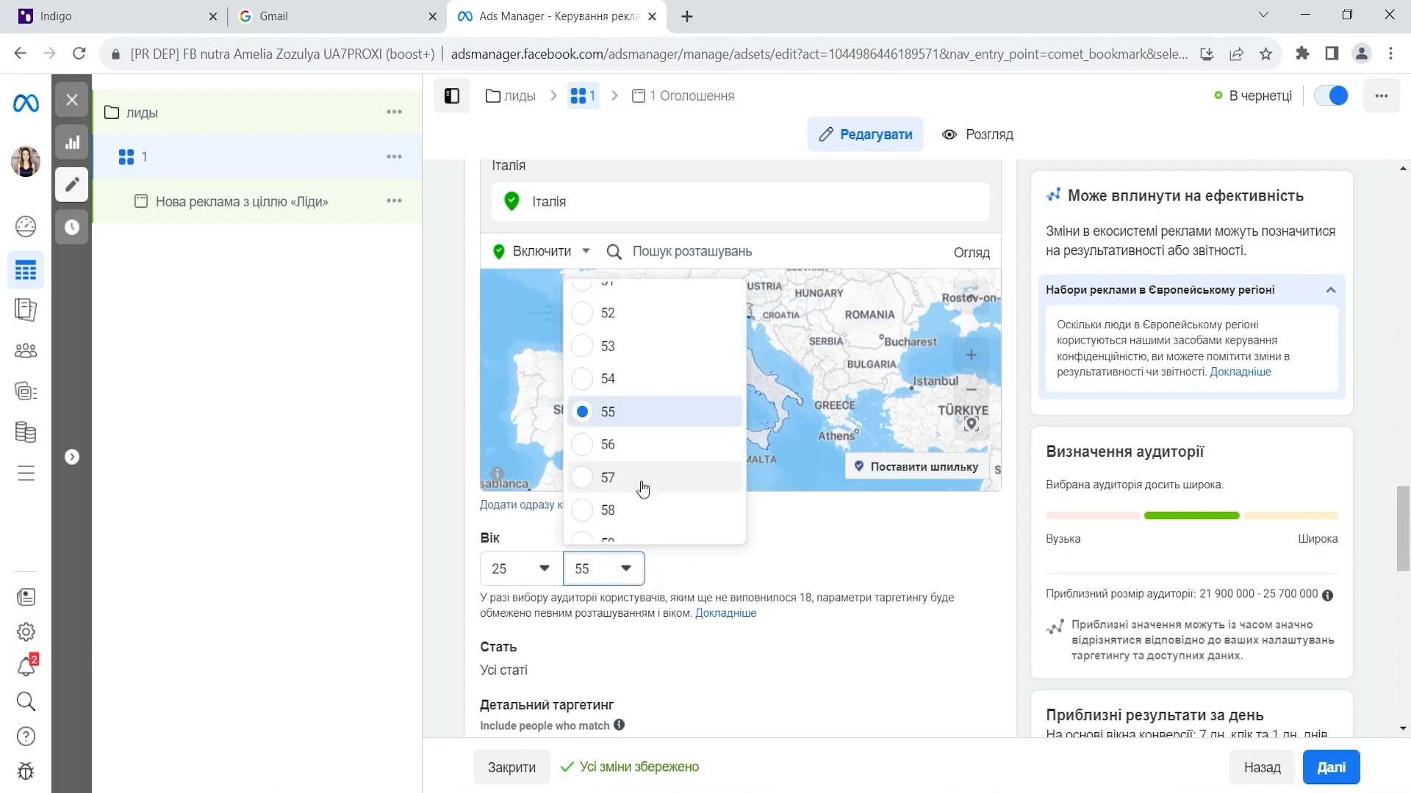
{"action": "scroll", "coordinate": [639, 482], "scroll_direction": "down", "scroll_amount": 1}
{"action": "key", "text": "Return"}
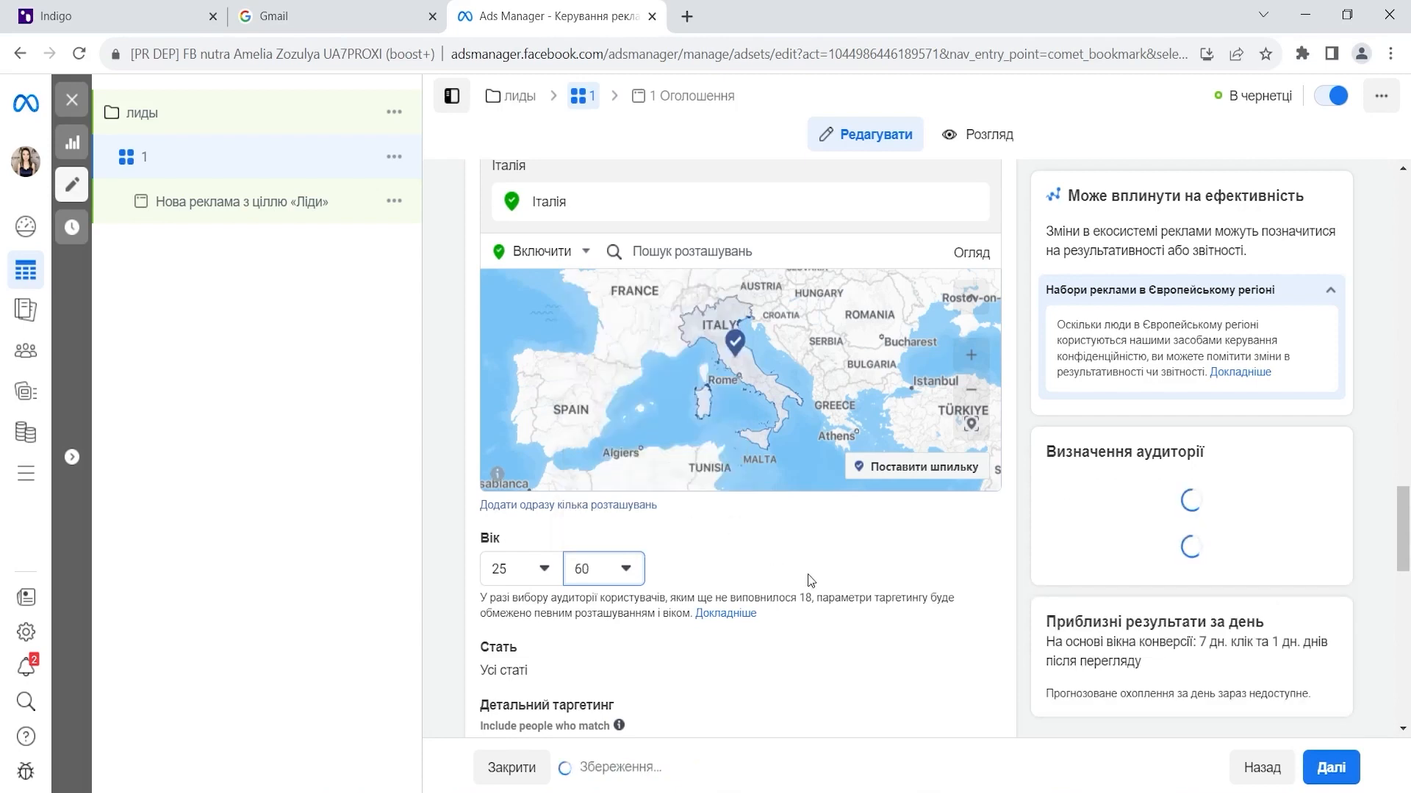
{"action": "scroll", "coordinate": [809, 579], "scroll_direction": "down", "scroll_amount": 3}
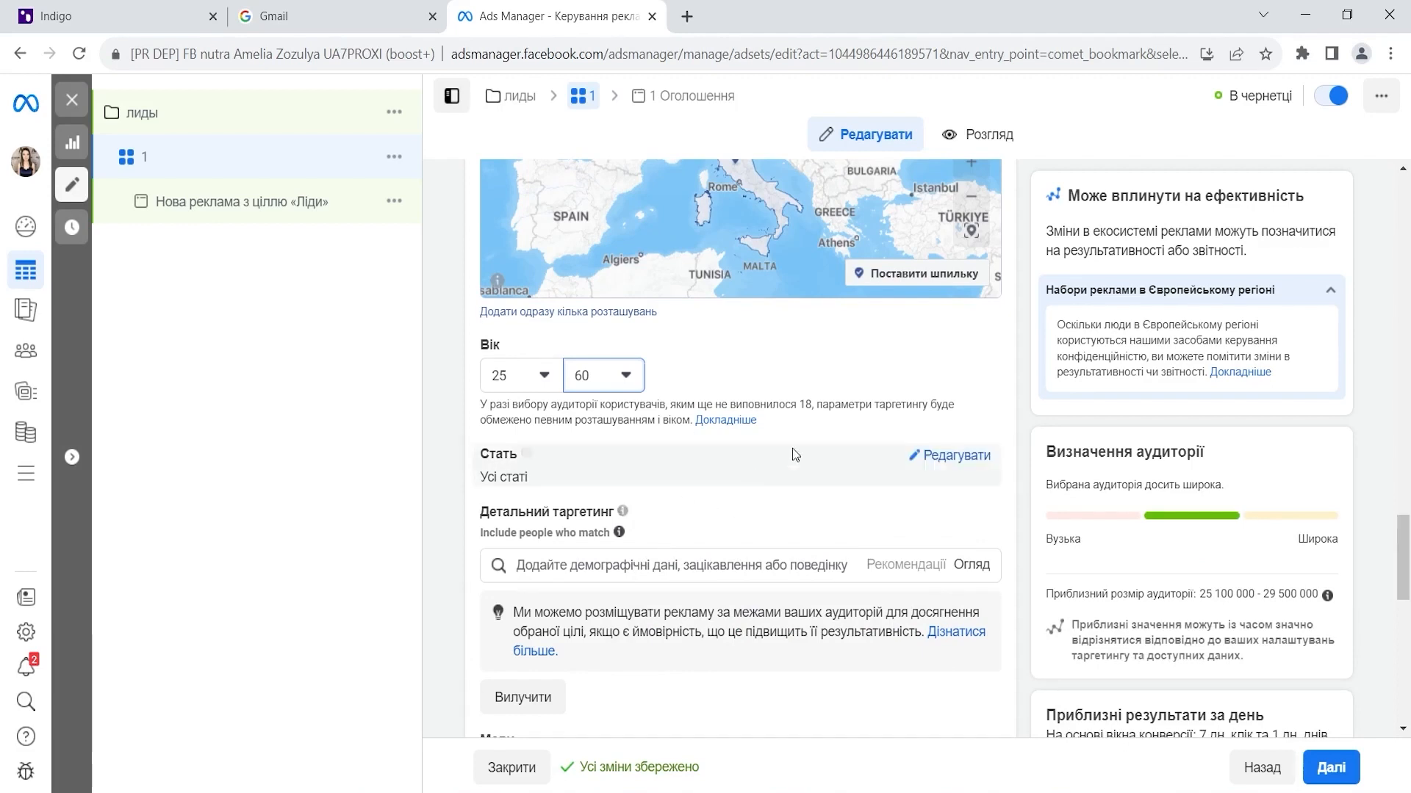
- Switch to manual placements and remove Messenger and Audience Network
{"action": "scroll", "coordinate": [748, 463], "scroll_direction": "down", "scroll_amount": 4}
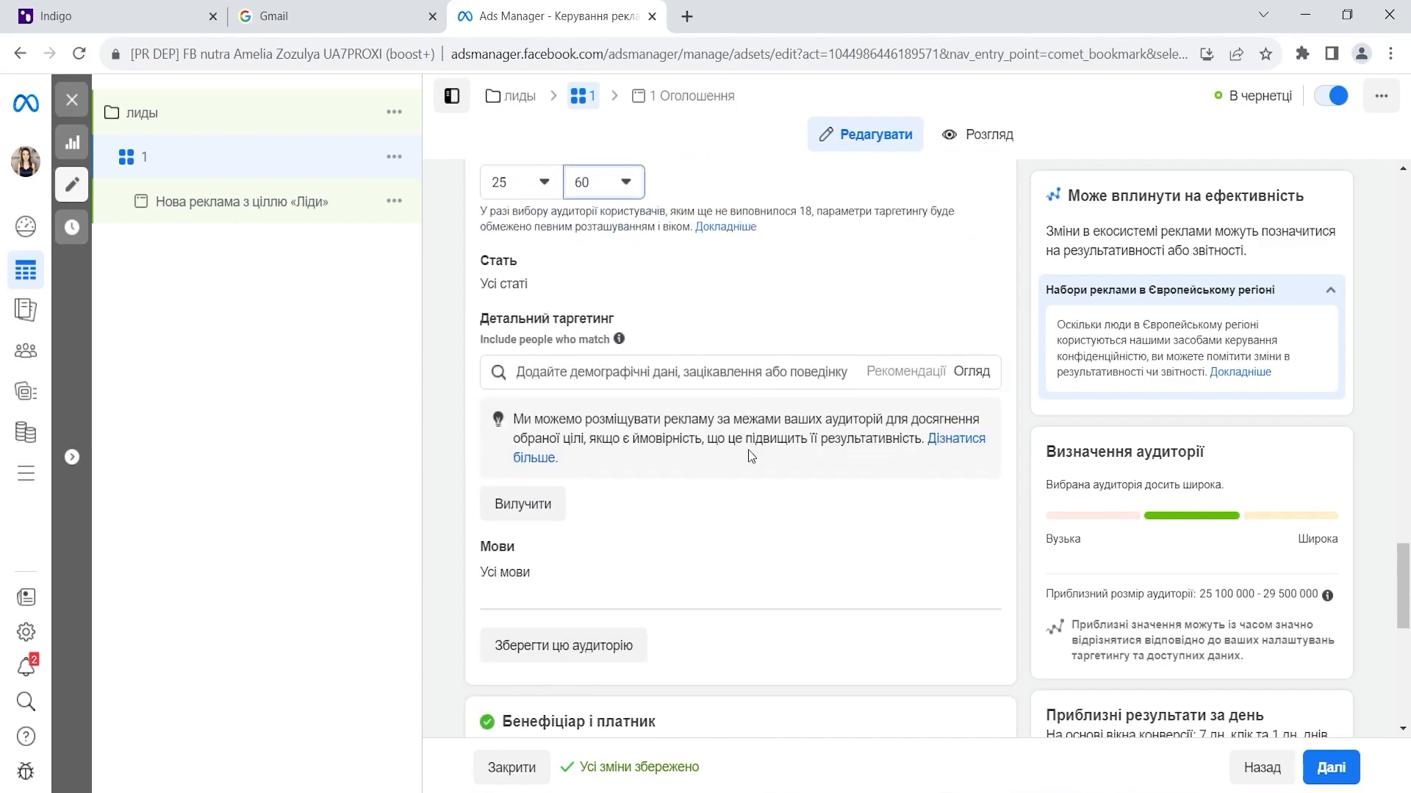
{"action": "scroll", "coordinate": [594, 505], "scroll_direction": "down", "scroll_amount": 6}
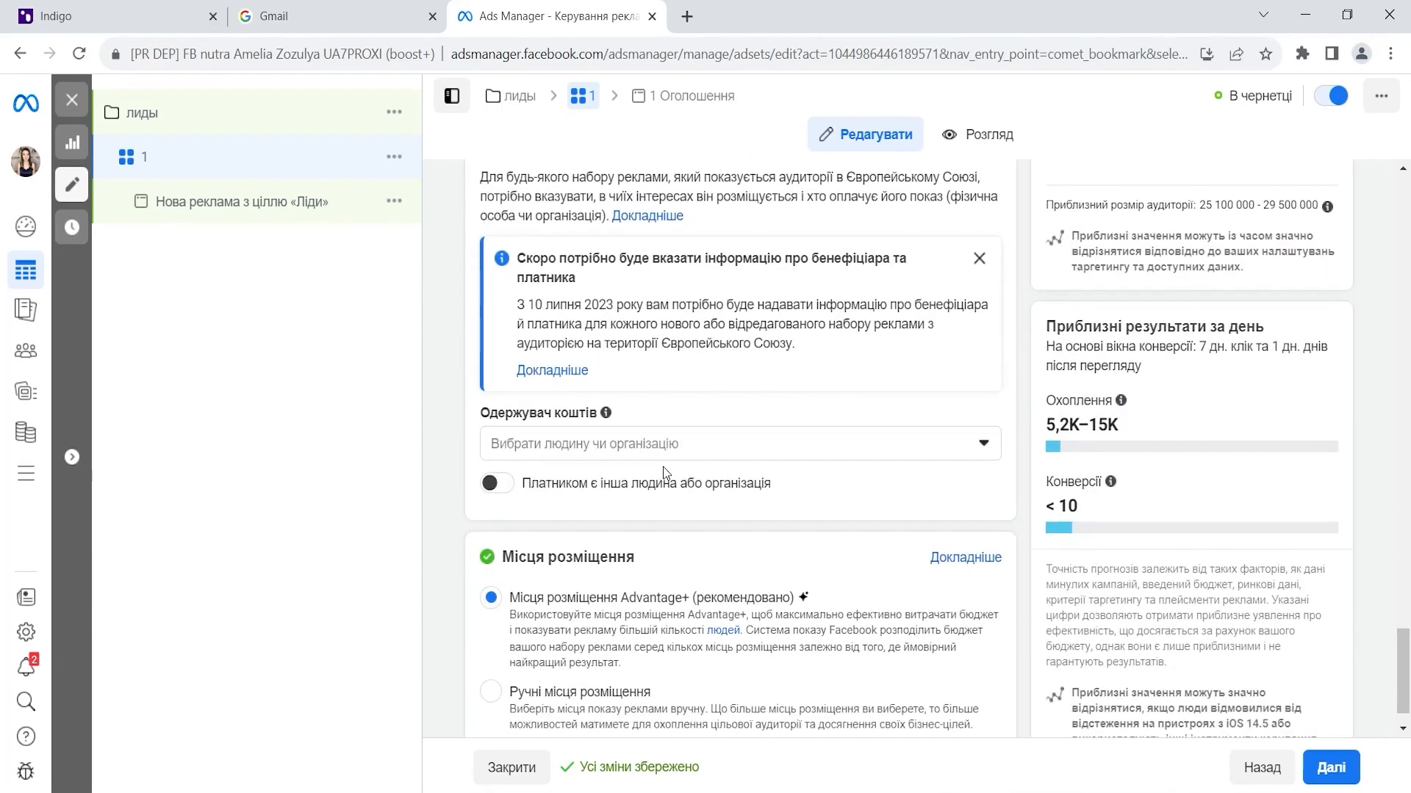
{"action": "scroll", "coordinate": [676, 467], "scroll_direction": "down", "scroll_amount": 1}
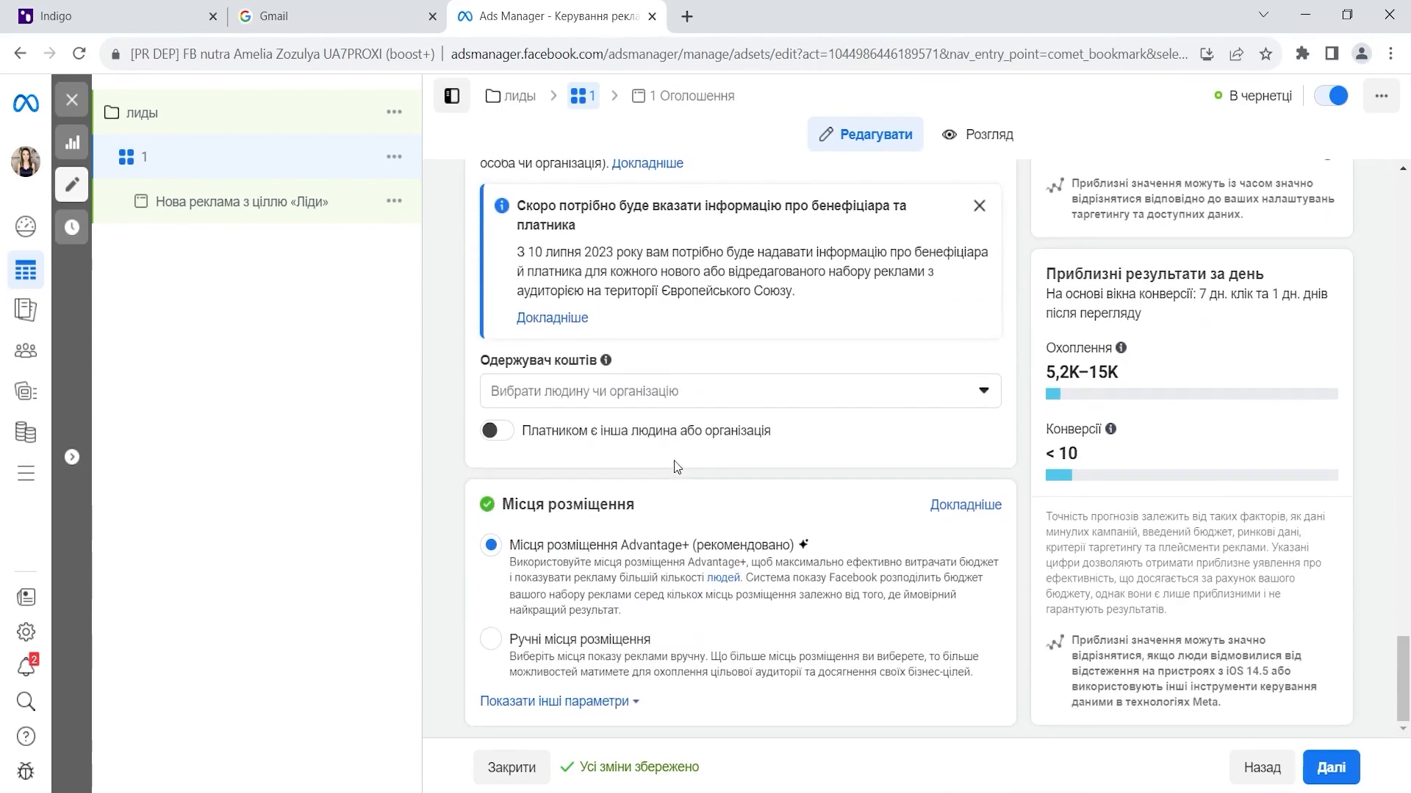
{"action": "left_click", "coordinate": [619, 645]}
{"action": "scroll", "coordinate": [780, 407], "scroll_direction": "down", "scroll_amount": 4}
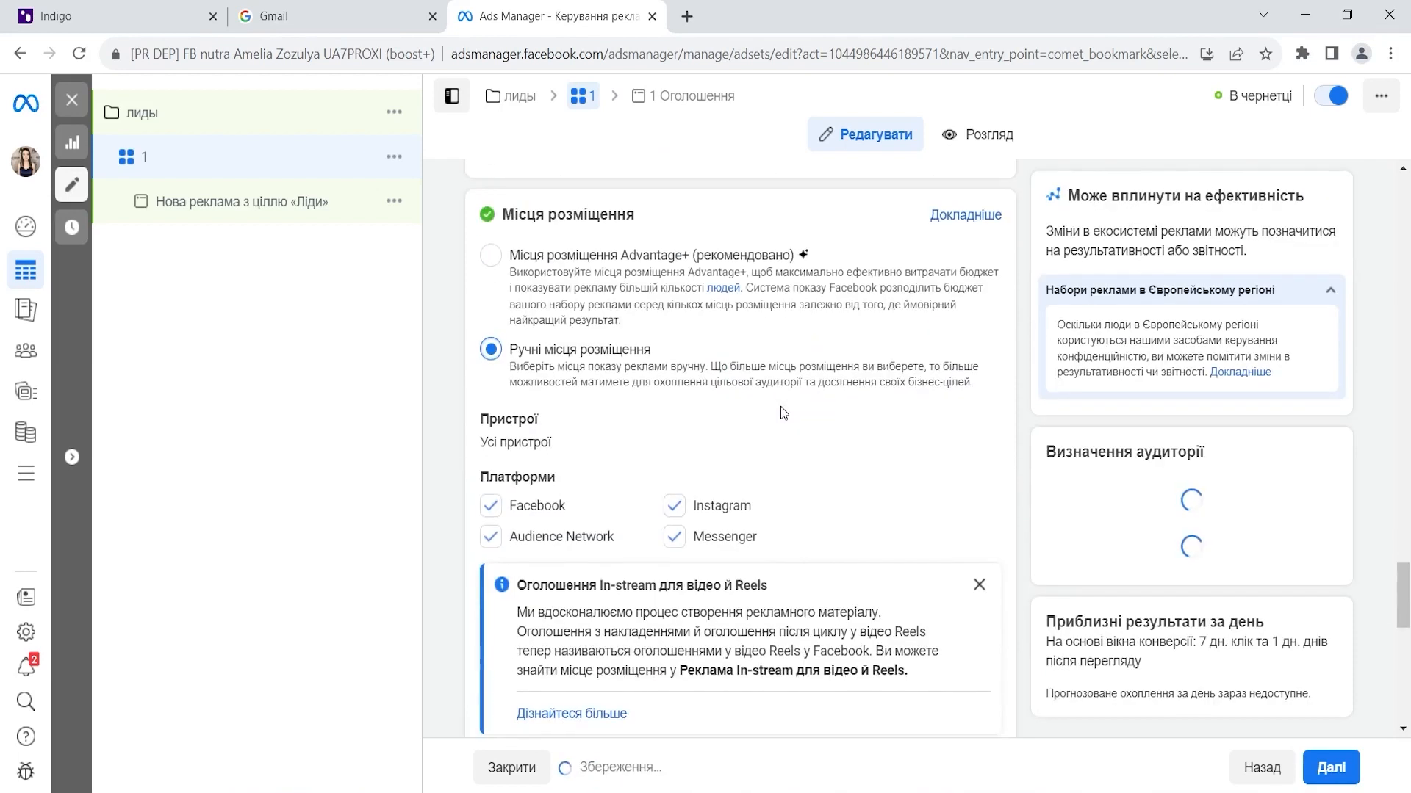
{"action": "scroll", "coordinate": [780, 407], "scroll_direction": "down", "scroll_amount": 1}
{"action": "left_click", "coordinate": [673, 439]}
{"action": "left_click", "coordinate": [490, 440]}
- In the feeds group, exclude Instagram Explore and the Facebook right column
{"action": "scroll", "coordinate": [827, 285], "scroll_direction": "down", "scroll_amount": 5}
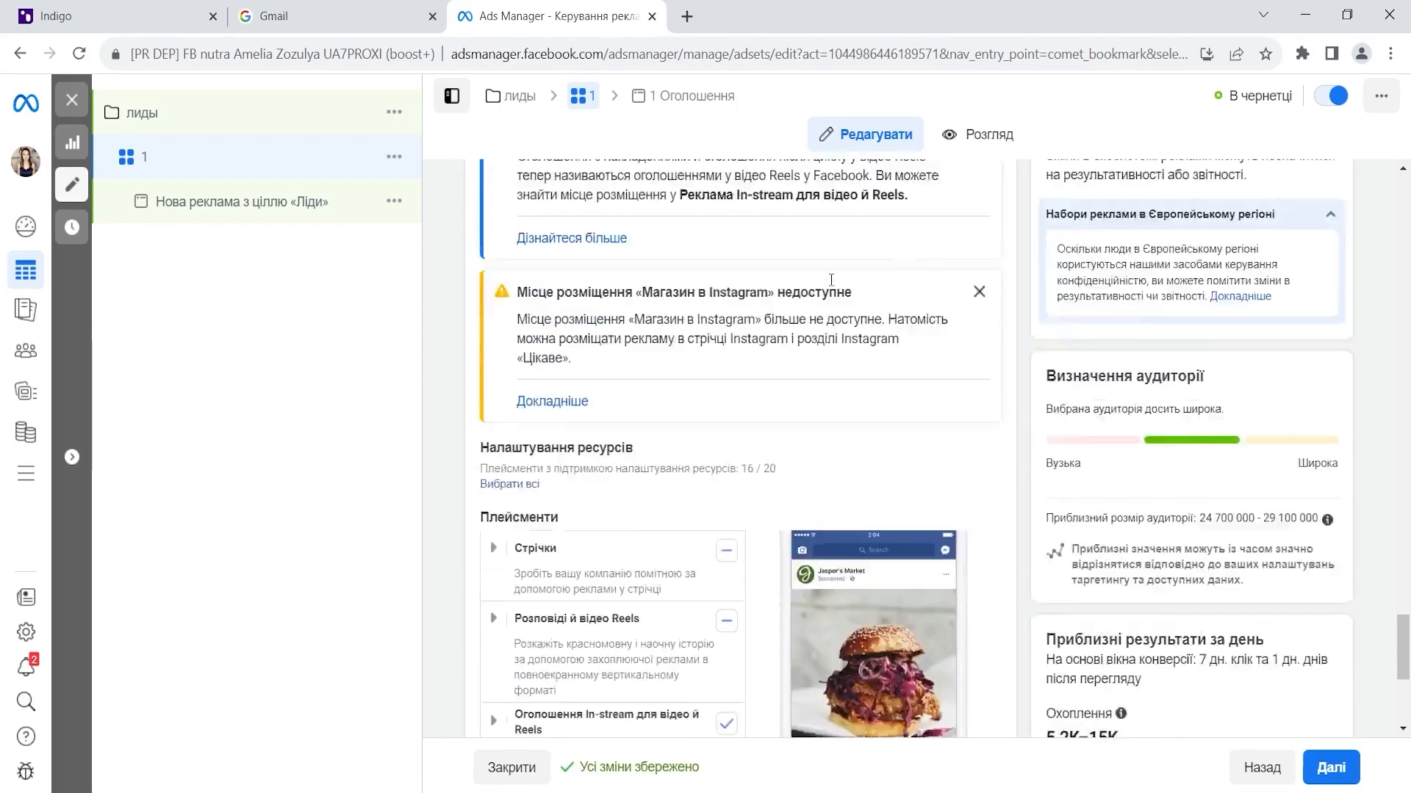
{"action": "scroll", "coordinate": [831, 280], "scroll_direction": "down", "scroll_amount": 3}
{"action": "left_click", "coordinate": [493, 340]}
{"action": "scroll", "coordinate": [687, 345], "scroll_direction": "down", "scroll_amount": 1}
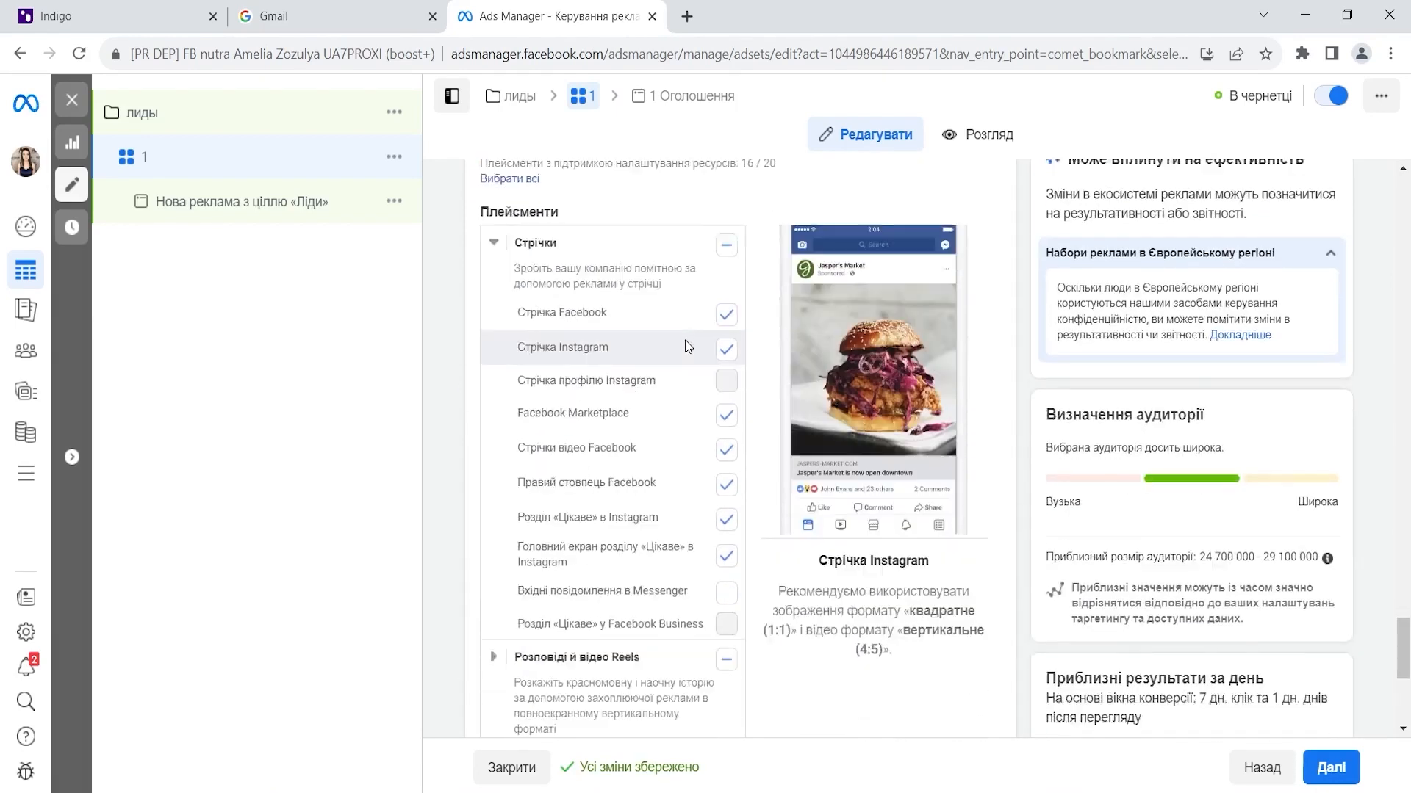
{"action": "scroll", "coordinate": [687, 346], "scroll_direction": "down", "scroll_amount": 1}
{"action": "left_click", "coordinate": [726, 470]}
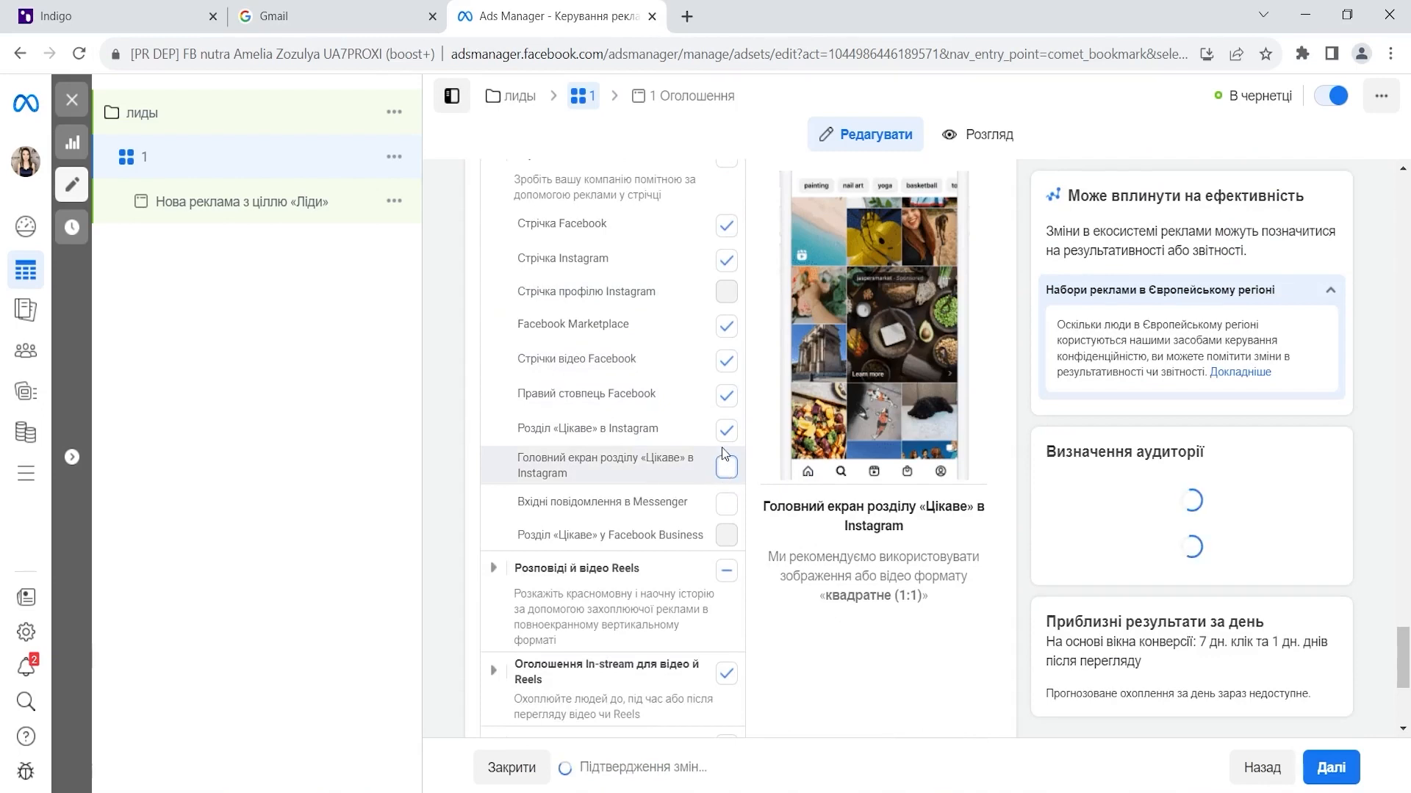
{"action": "left_click", "coordinate": [726, 435]}
{"action": "left_click", "coordinate": [726, 470]}
{"action": "left_click", "coordinate": [620, 394]}
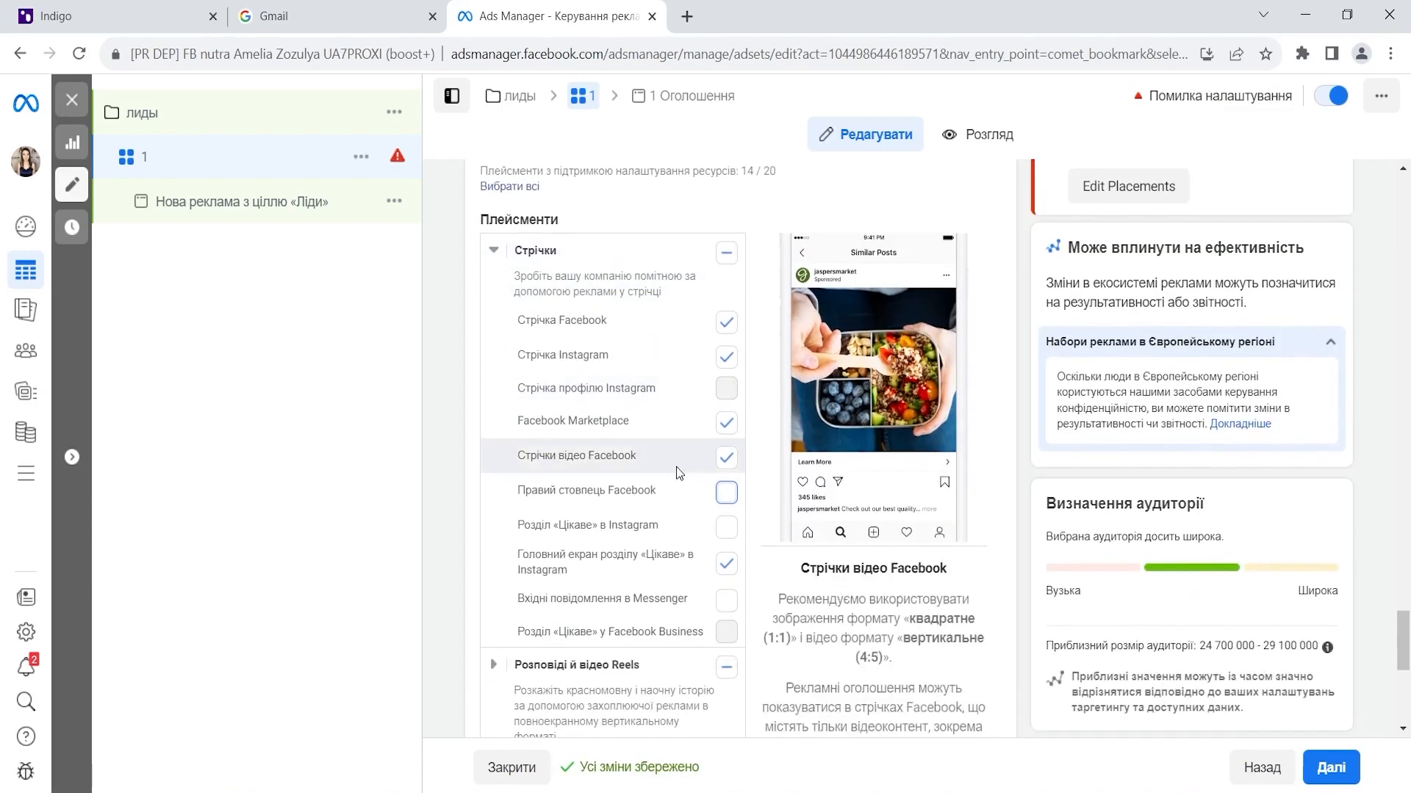
- Exclude the in-stream video and Reels and the search results placements
{"action": "scroll", "coordinate": [698, 382], "scroll_direction": "down", "scroll_amount": 1}
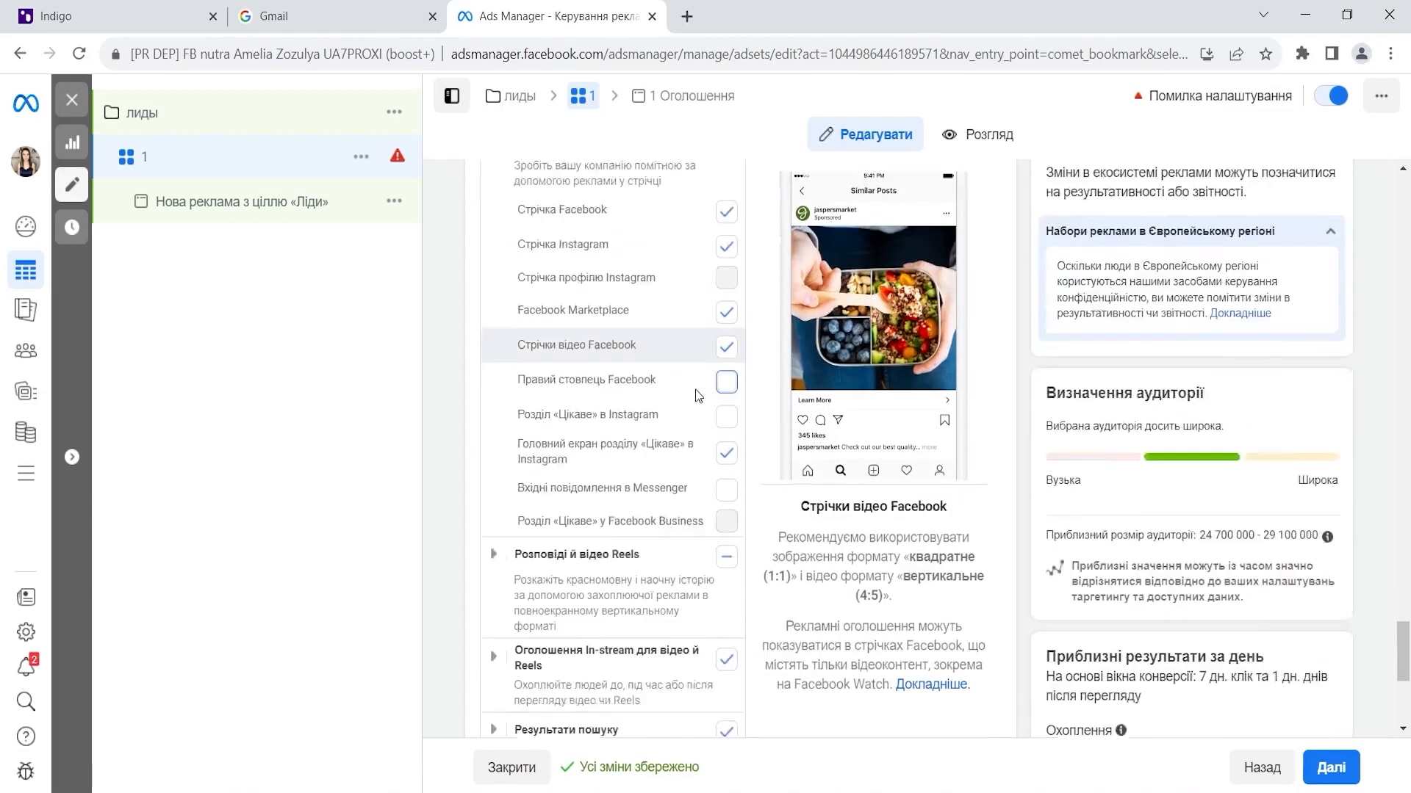
{"action": "scroll", "coordinate": [695, 389], "scroll_direction": "down", "scroll_amount": 2}
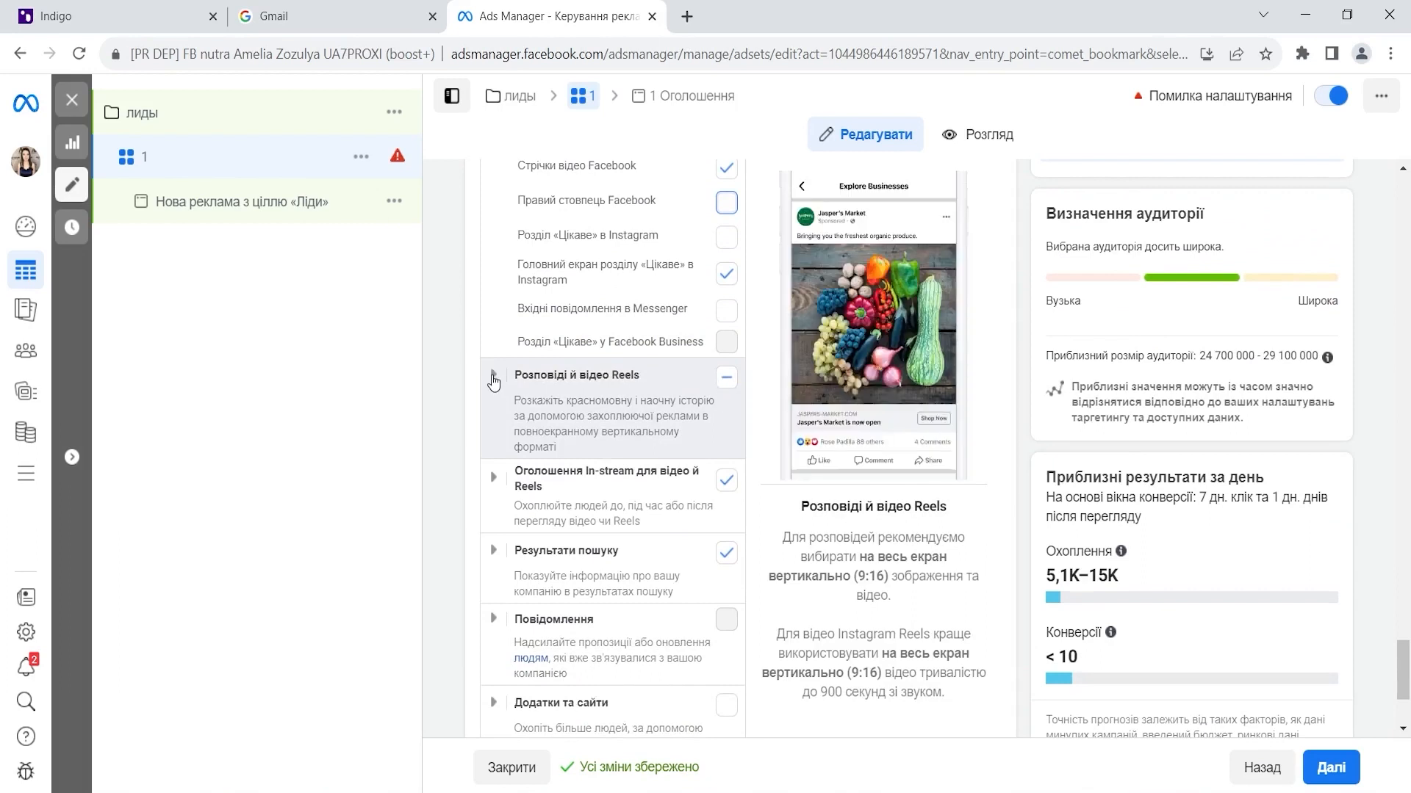
{"action": "left_click", "coordinate": [493, 378]}
{"action": "left_click", "coordinate": [493, 377]}
{"action": "left_click", "coordinate": [727, 482]}
{"action": "left_click", "coordinate": [727, 556]}
{"action": "scroll", "coordinate": [630, 463], "scroll_direction": "down", "scroll_amount": 3}
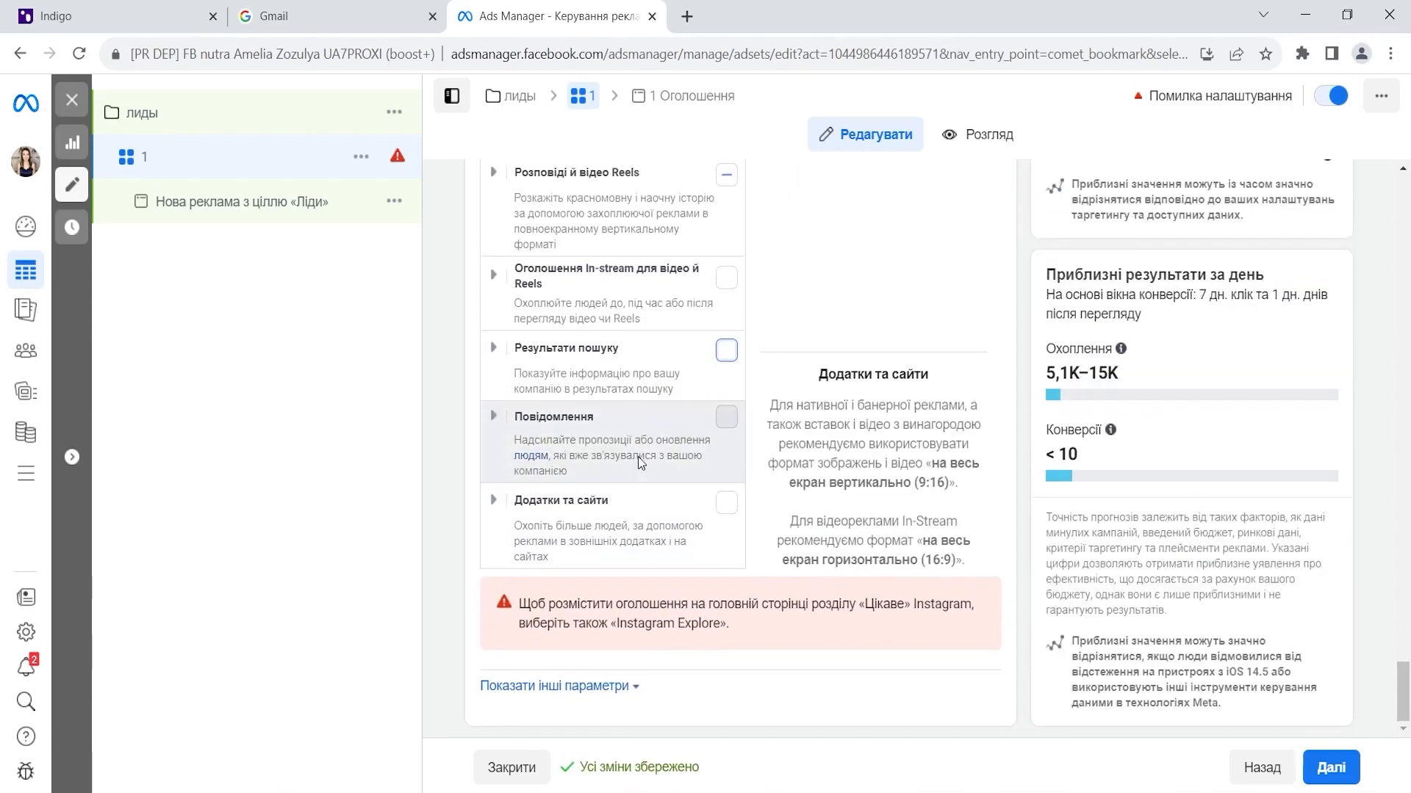
- Leave Instagram Explore home excluded and continue to the ad settings with Далі
{"action": "scroll", "coordinate": [685, 420], "scroll_direction": "up", "scroll_amount": 1}
{"action": "scroll", "coordinate": [685, 421], "scroll_direction": "up", "scroll_amount": 5}
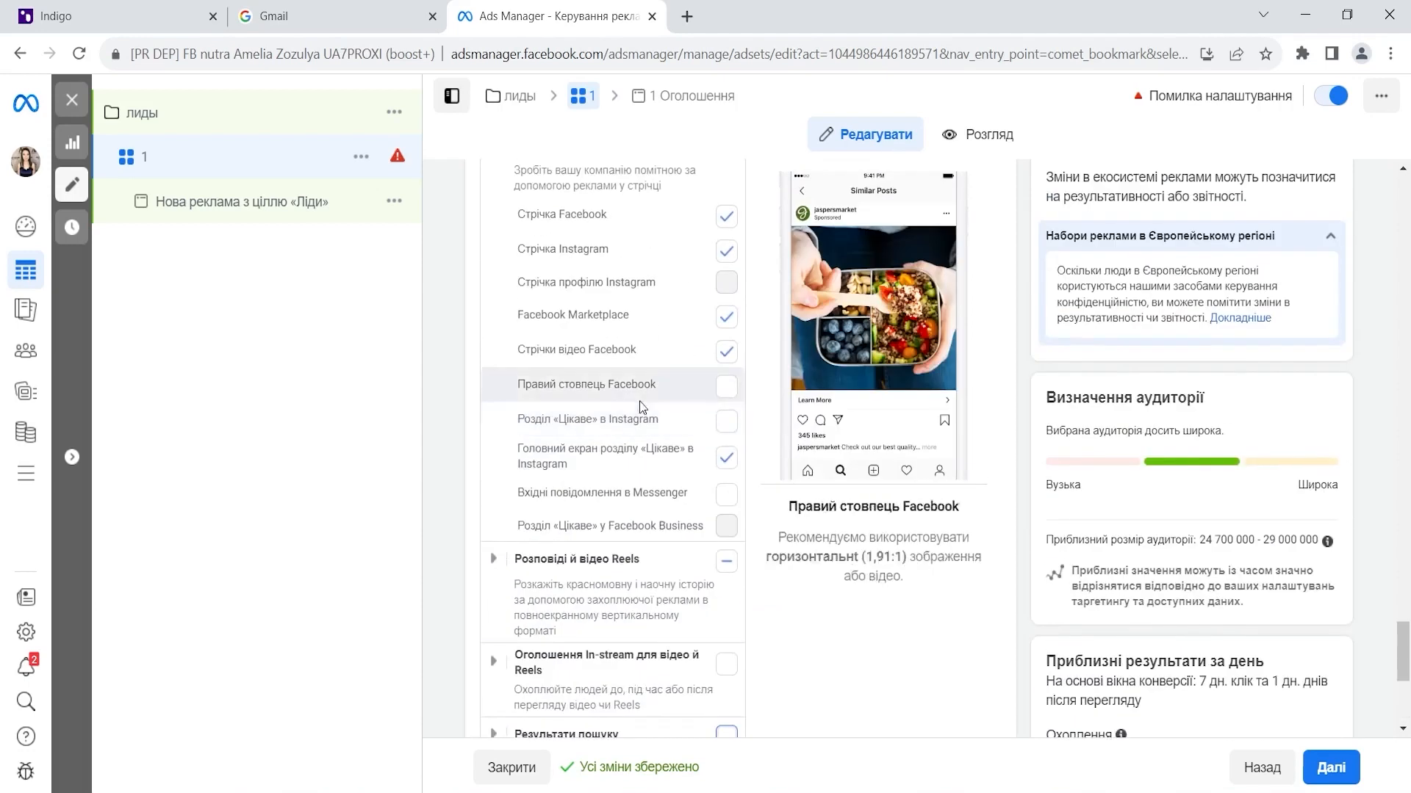
{"action": "left_click", "coordinate": [725, 458]}
{"action": "left_click", "coordinate": [725, 458]}
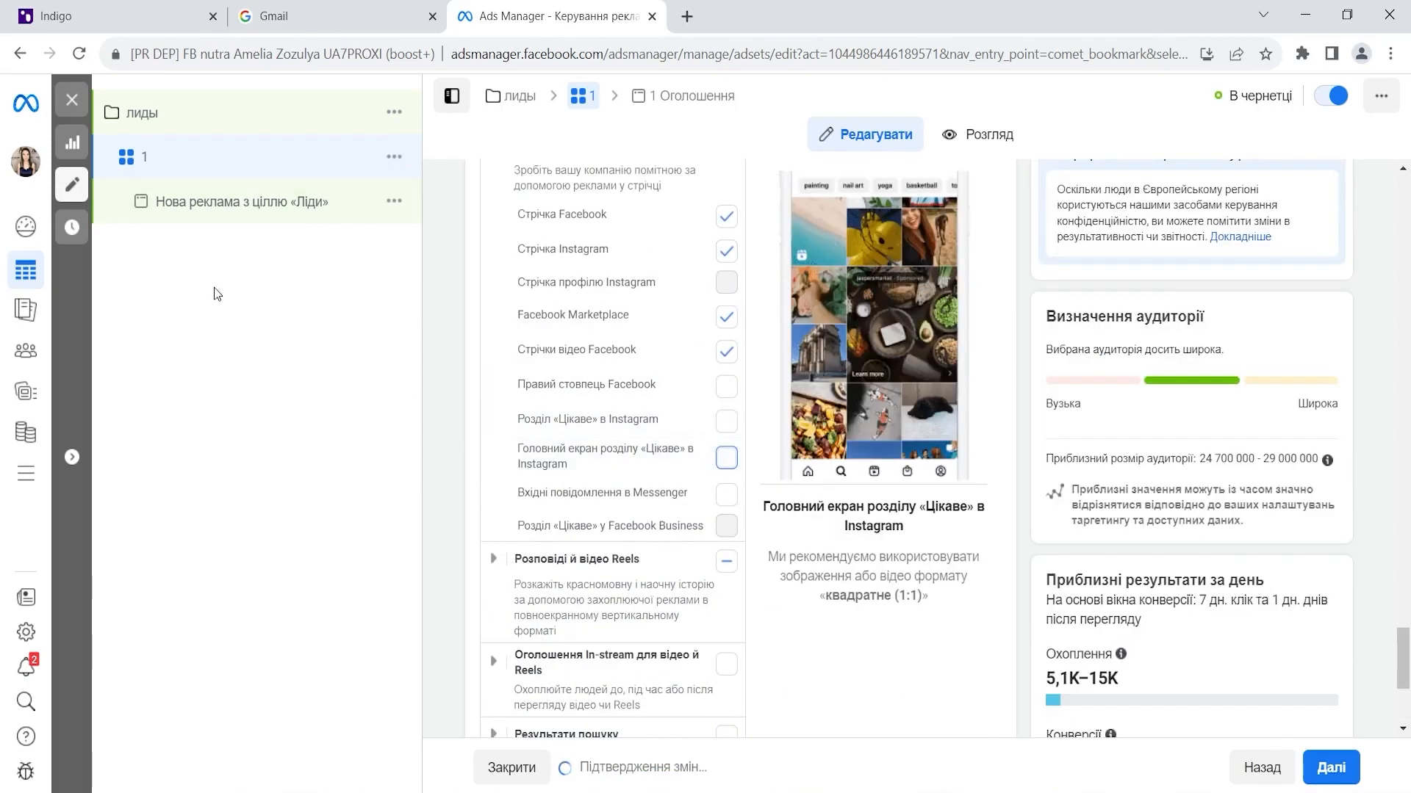
{"action": "scroll", "coordinate": [949, 410], "scroll_direction": "down", "scroll_amount": 4}
{"action": "scroll", "coordinate": [974, 460], "scroll_direction": "down", "scroll_amount": 8}
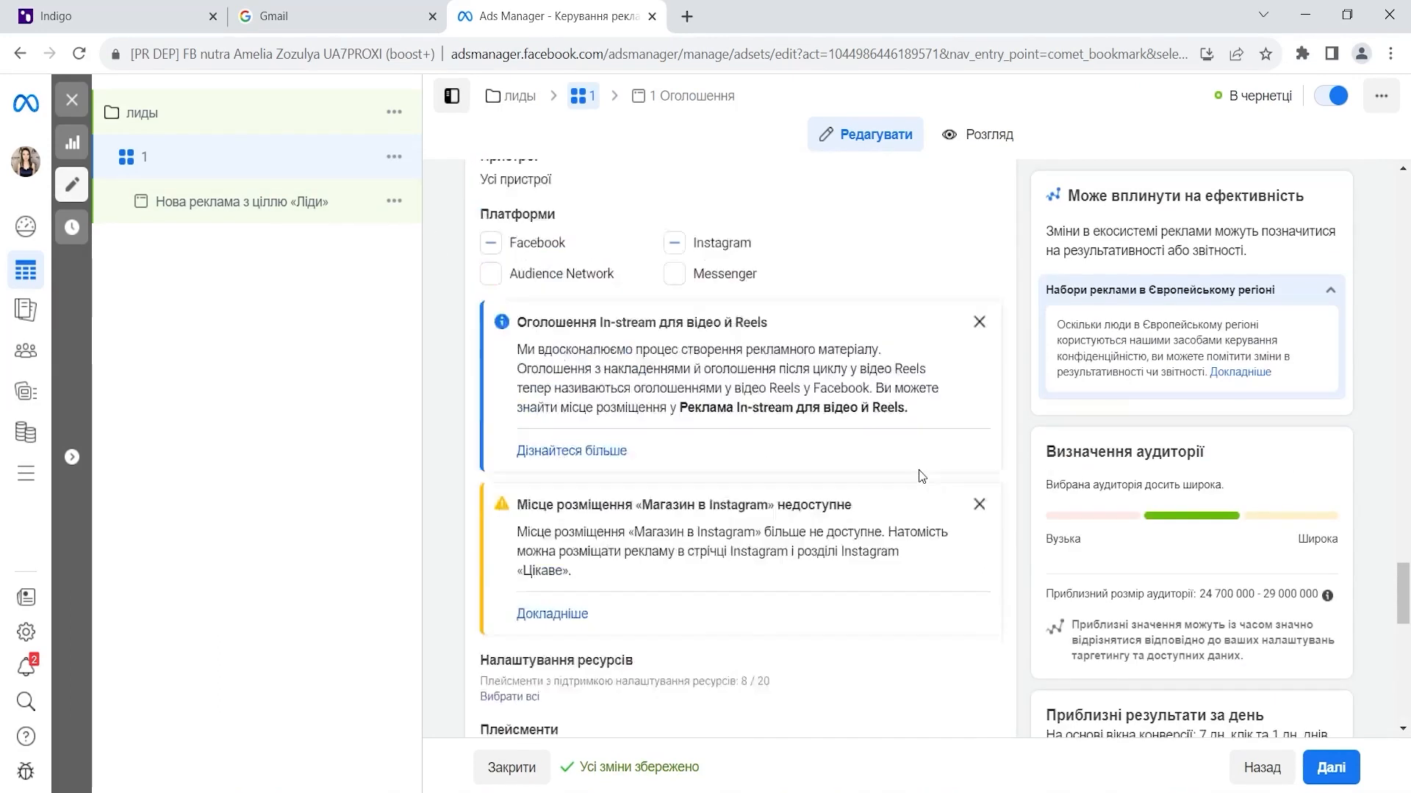
{"action": "scroll", "coordinate": [974, 524], "scroll_direction": "up", "scroll_amount": 6}
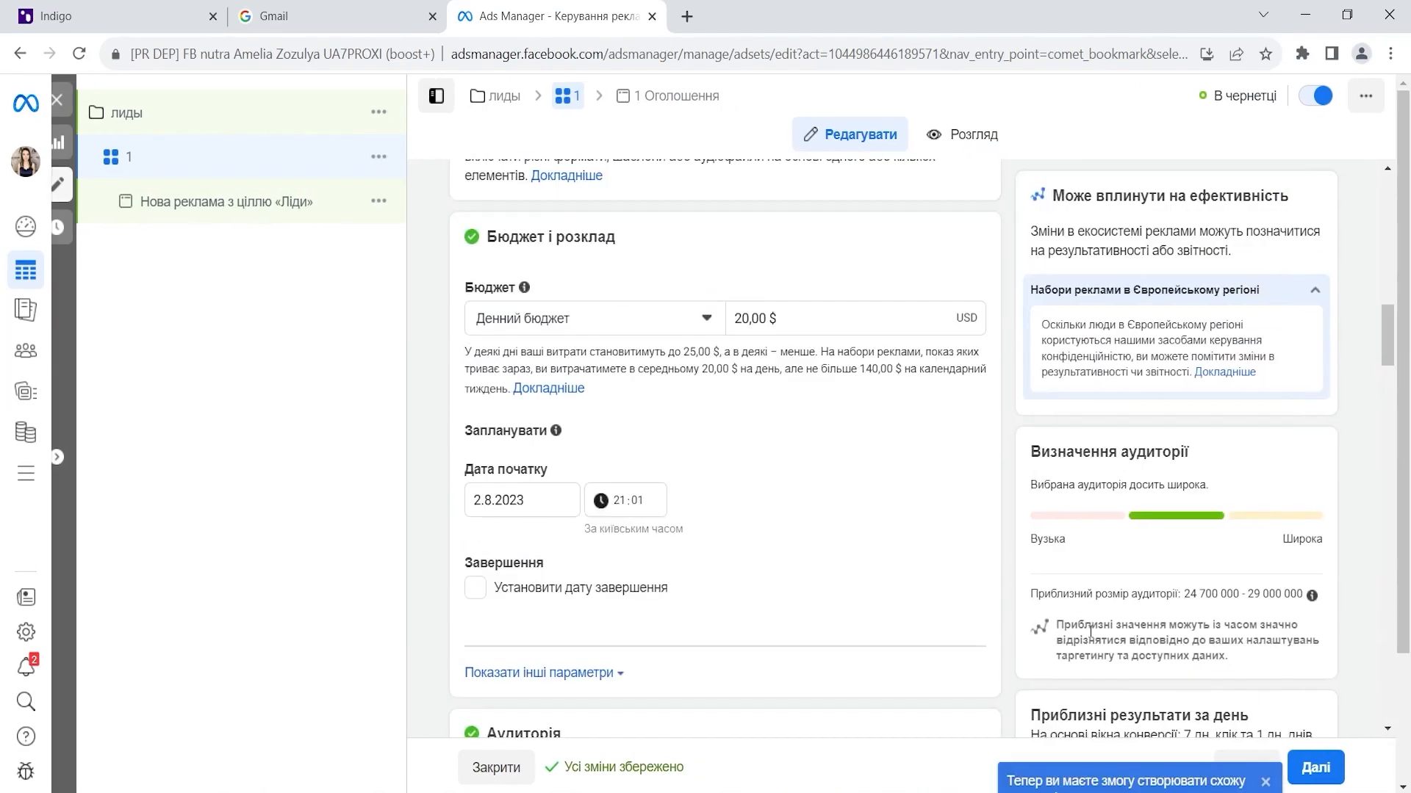
{"action": "left_click", "coordinate": [1316, 767]}
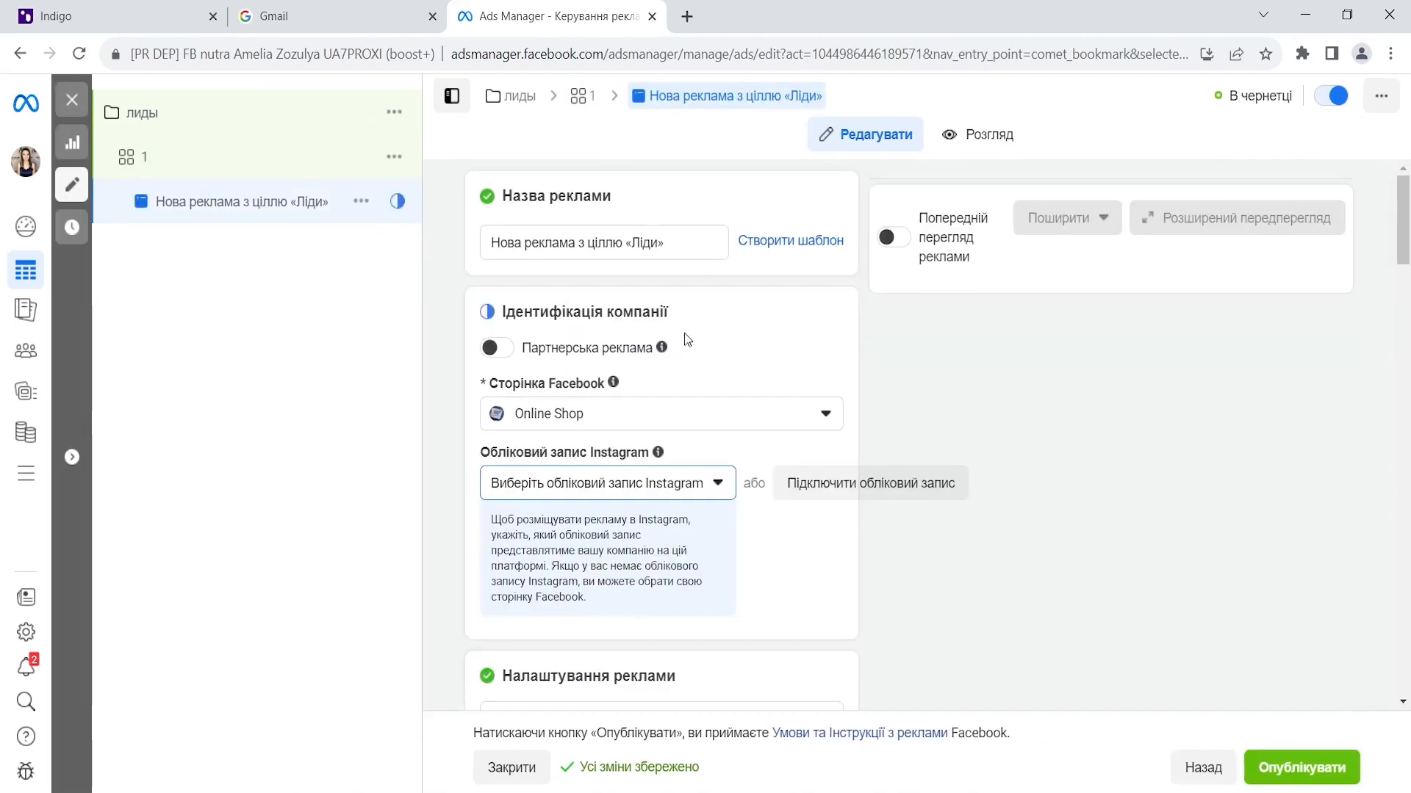
- Upload the teeth image 'Дизайн без названия.png' from Downloads as the ad's image
{"action": "scroll", "coordinate": [683, 346], "scroll_direction": "down", "scroll_amount": 10}
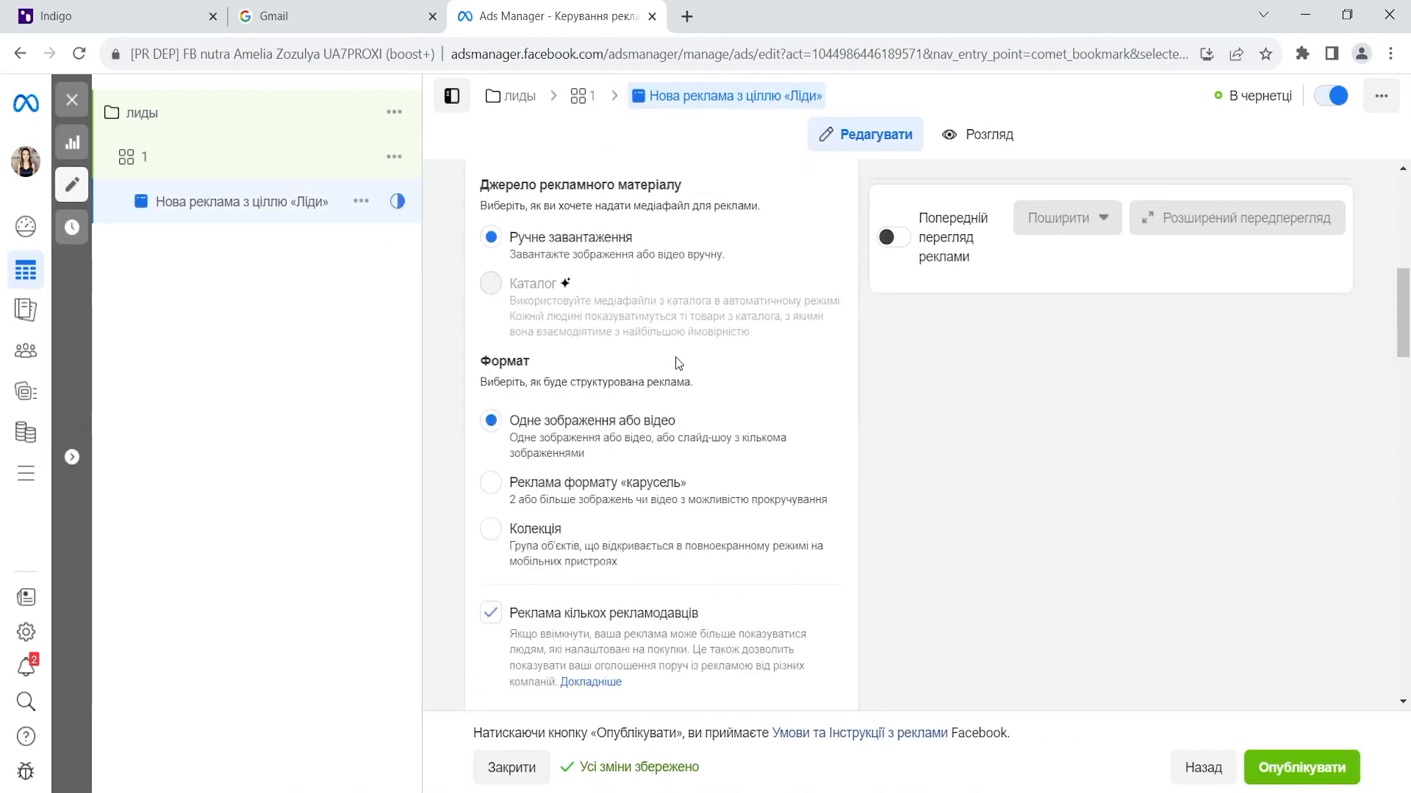
{"action": "scroll", "coordinate": [676, 362], "scroll_direction": "down", "scroll_amount": 4}
{"action": "left_click", "coordinate": [636, 310]}
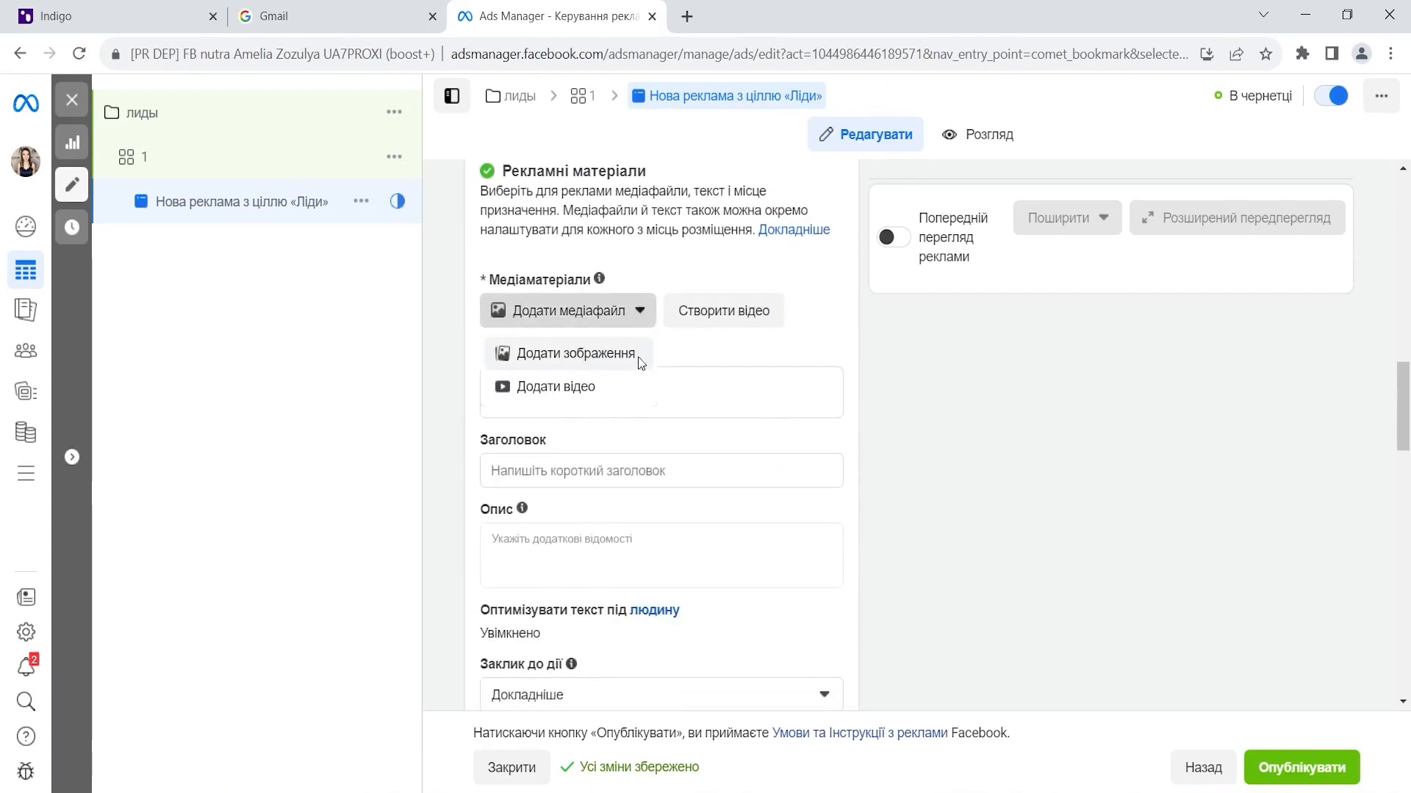
{"action": "left_click", "coordinate": [636, 354]}
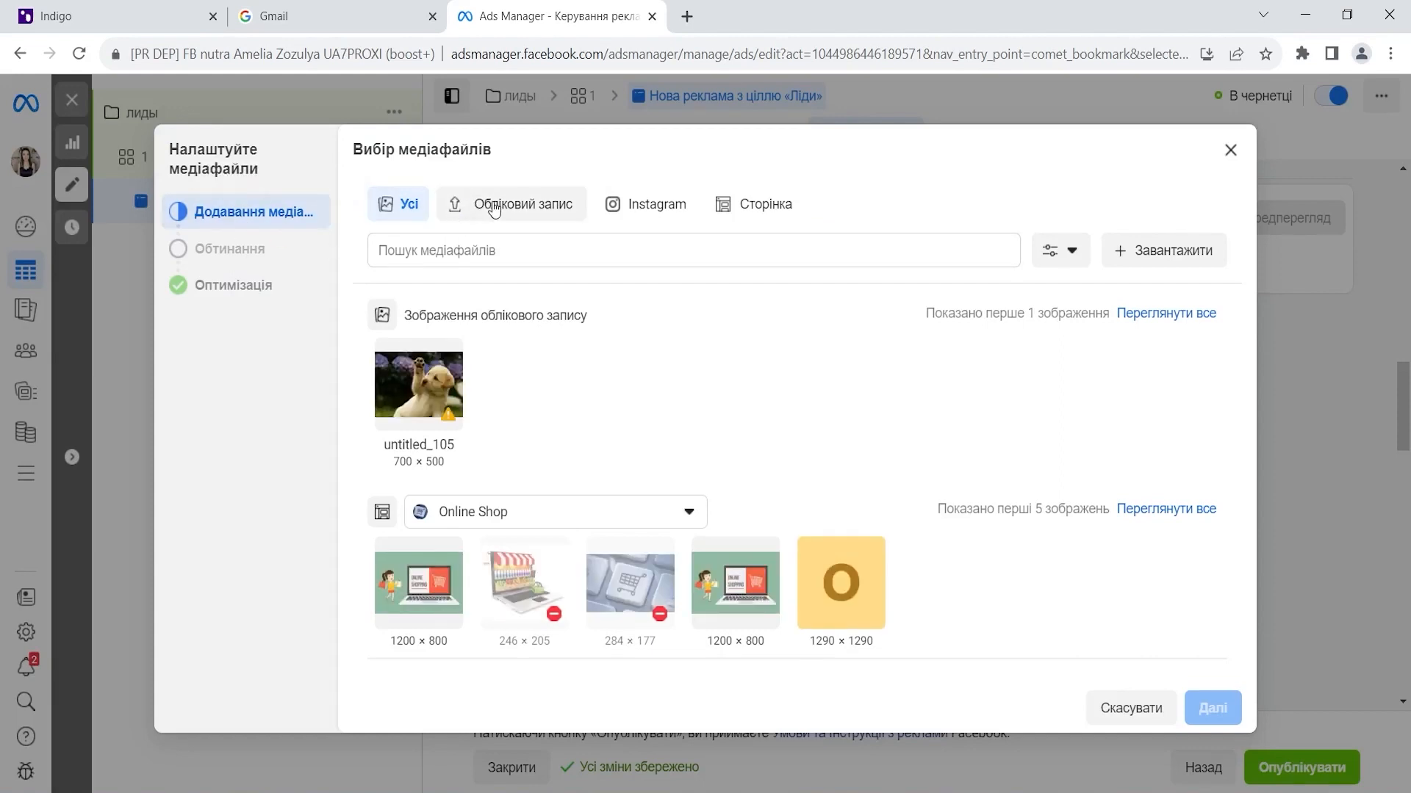
{"action": "left_click", "coordinate": [1166, 240]}
{"action": "left_click", "coordinate": [79, 173]}
{"action": "left_click", "coordinate": [278, 162]}
{"action": "left_click", "coordinate": [517, 428]}
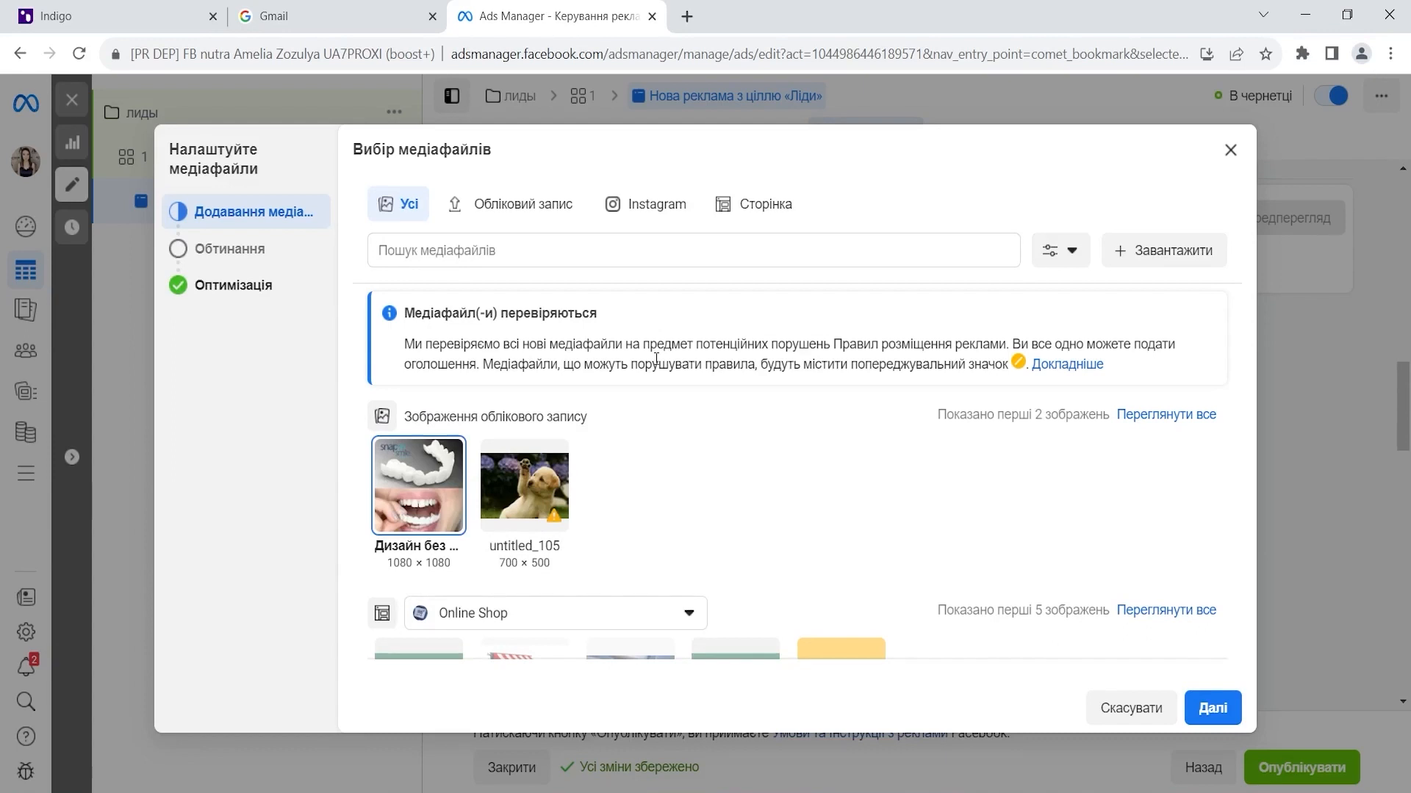
{"action": "left_click", "coordinate": [1216, 717]}
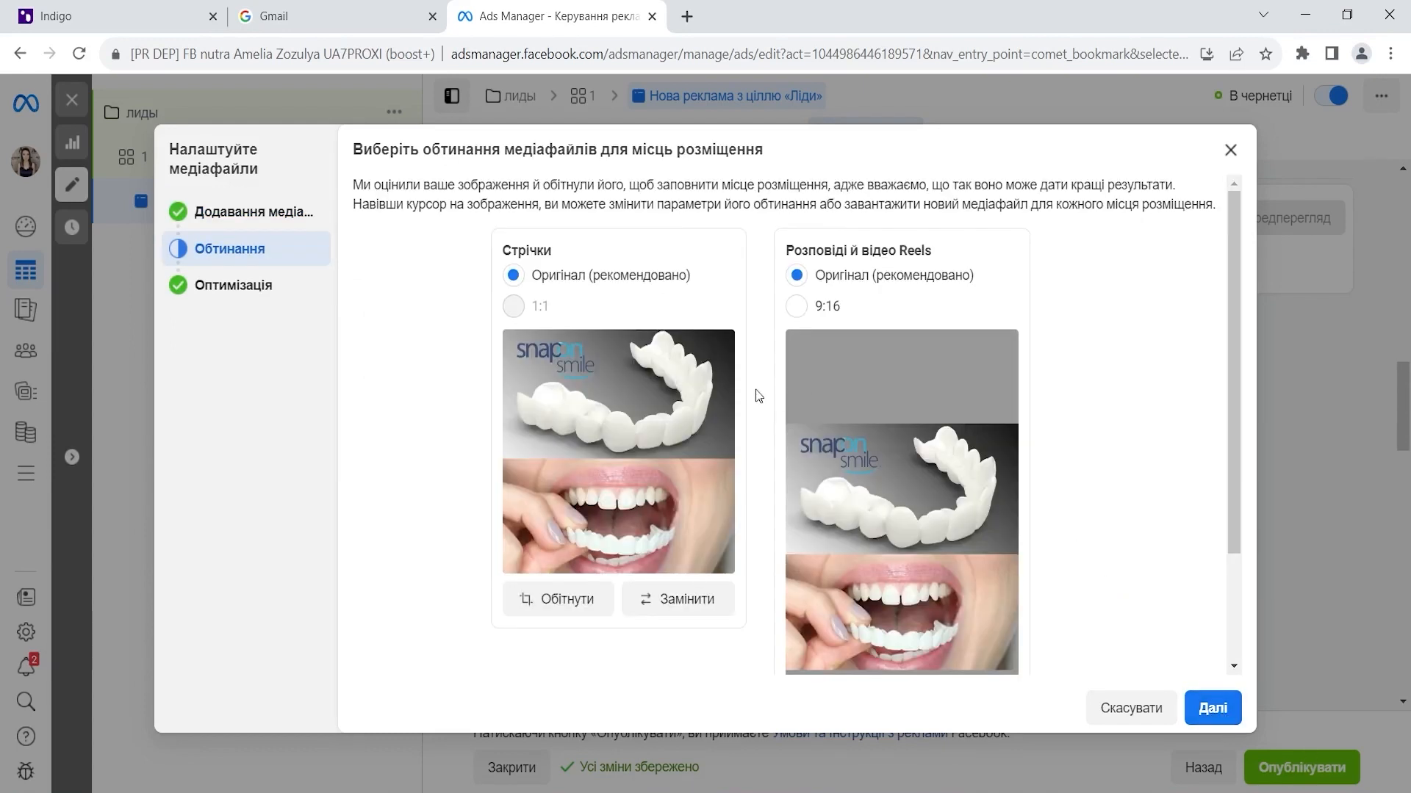
- Review the placement crops and the Advantage+ previews, including the image filter and music options
{"action": "scroll", "coordinate": [720, 433], "scroll_direction": "down", "scroll_amount": 2}
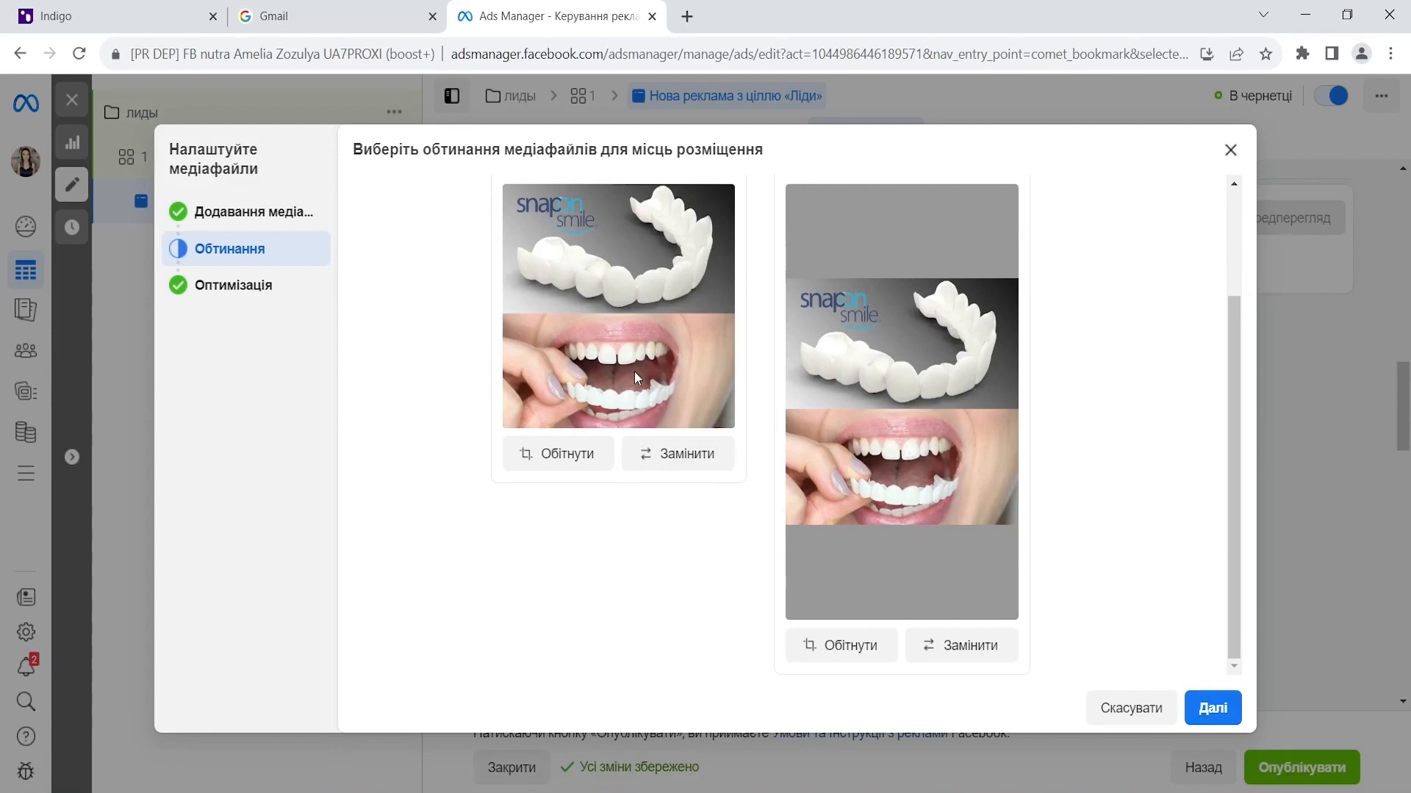
{"action": "scroll", "coordinate": [634, 371], "scroll_direction": "up", "scroll_amount": 2}
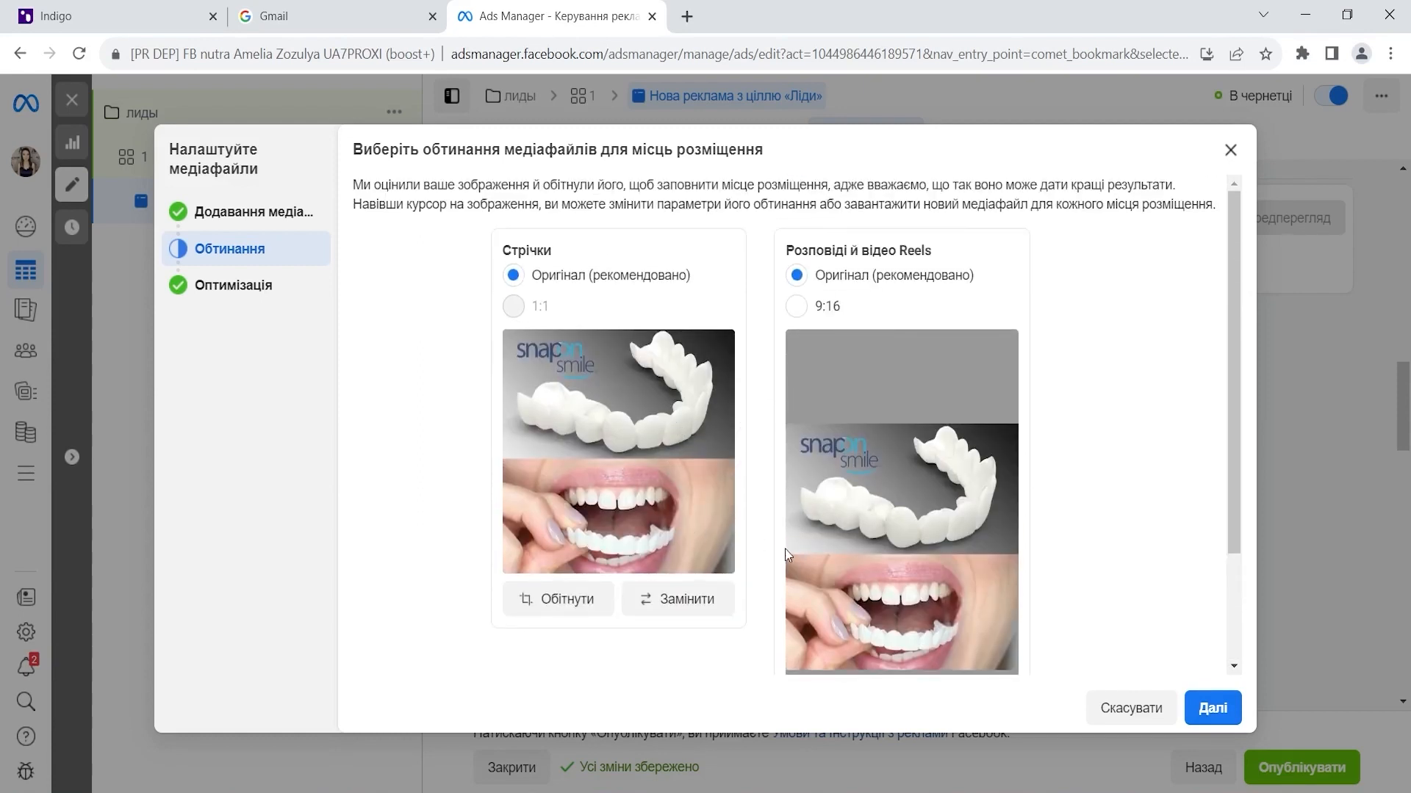
{"action": "scroll", "coordinate": [920, 535], "scroll_direction": "down", "scroll_amount": 2}
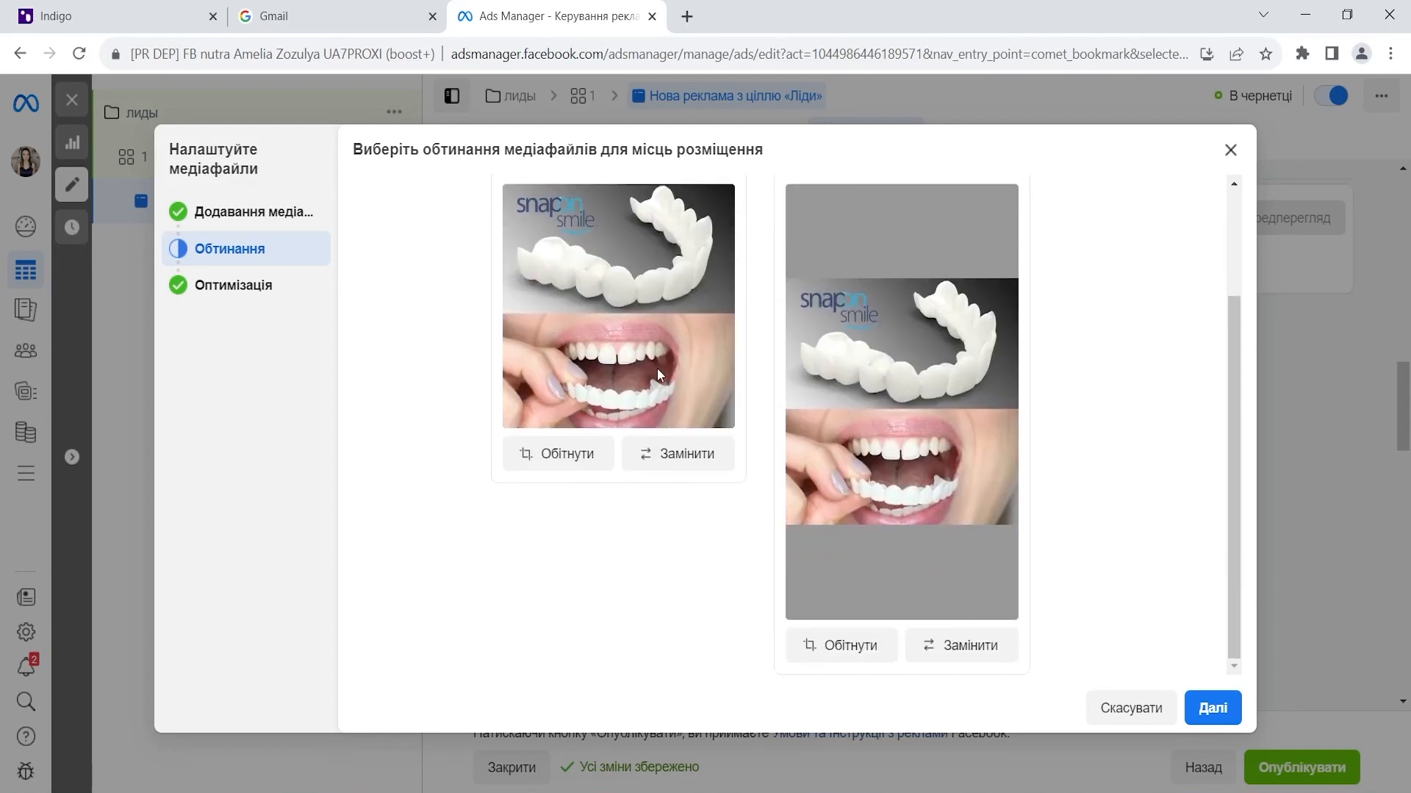
{"action": "scroll", "coordinate": [657, 368], "scroll_direction": "up", "scroll_amount": 1}
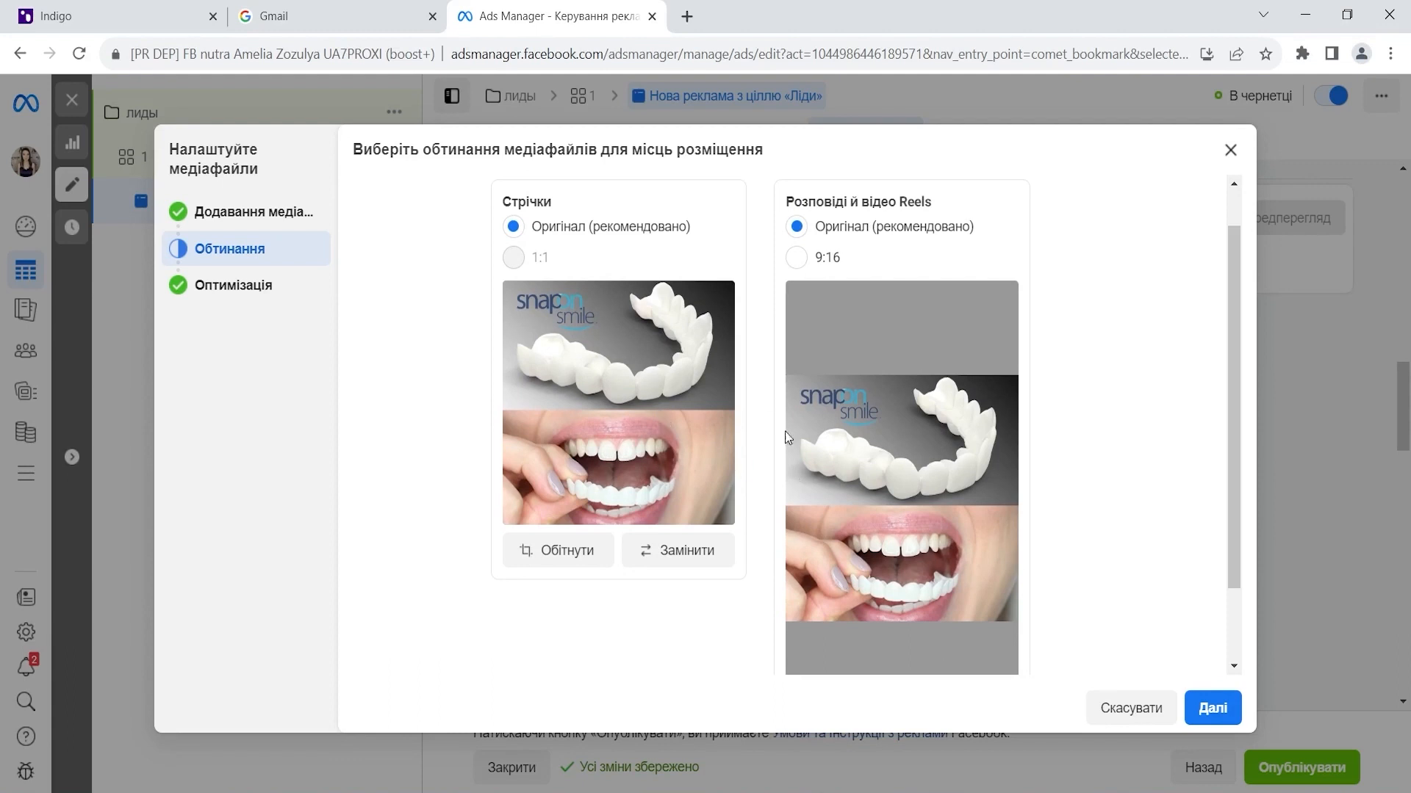
{"action": "left_click", "coordinate": [1212, 709]}
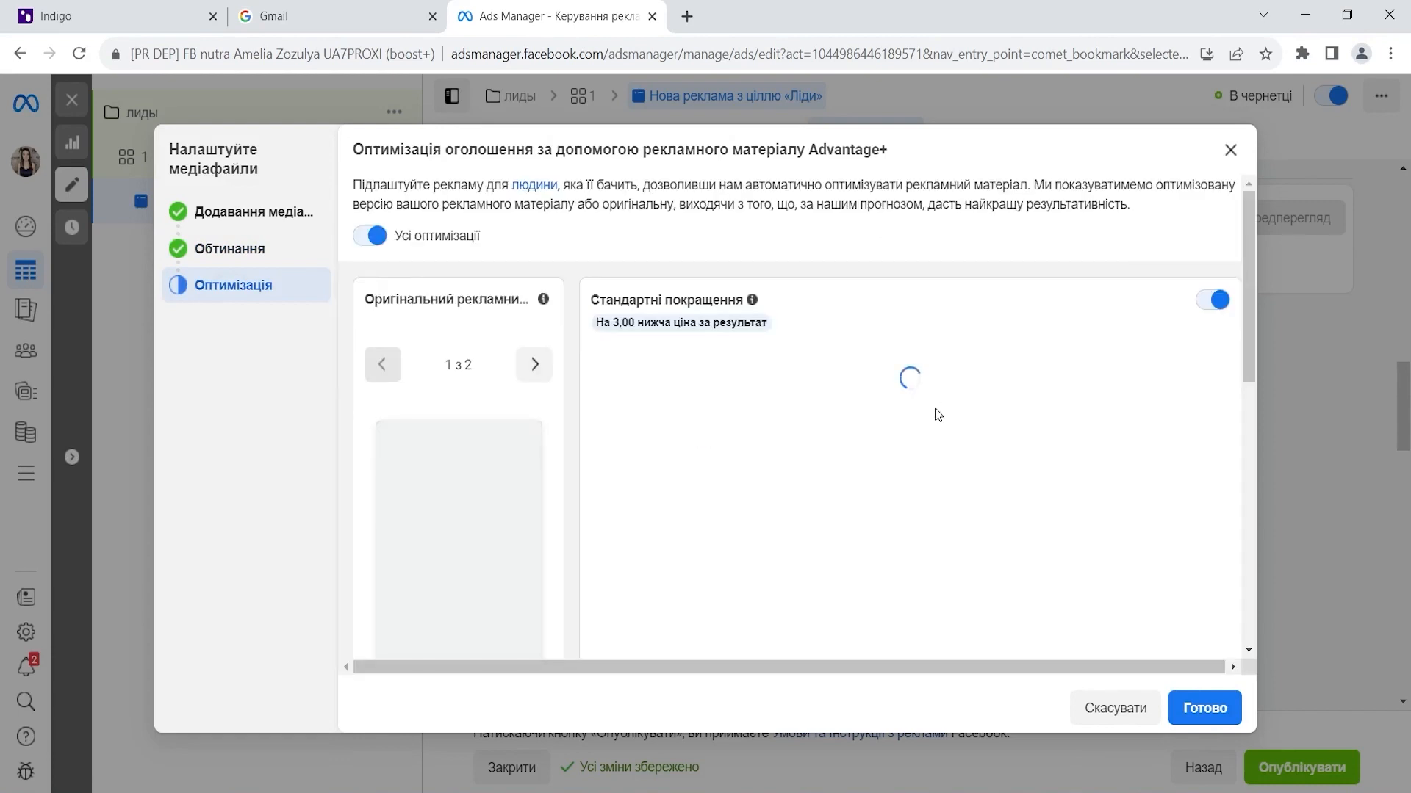
{"action": "scroll", "coordinate": [935, 409], "scroll_direction": "down", "scroll_amount": 1}
{"action": "scroll", "coordinate": [1029, 514], "scroll_direction": "down", "scroll_amount": 1}
{"action": "scroll", "coordinate": [1080, 567], "scroll_direction": "up", "scroll_amount": 2}
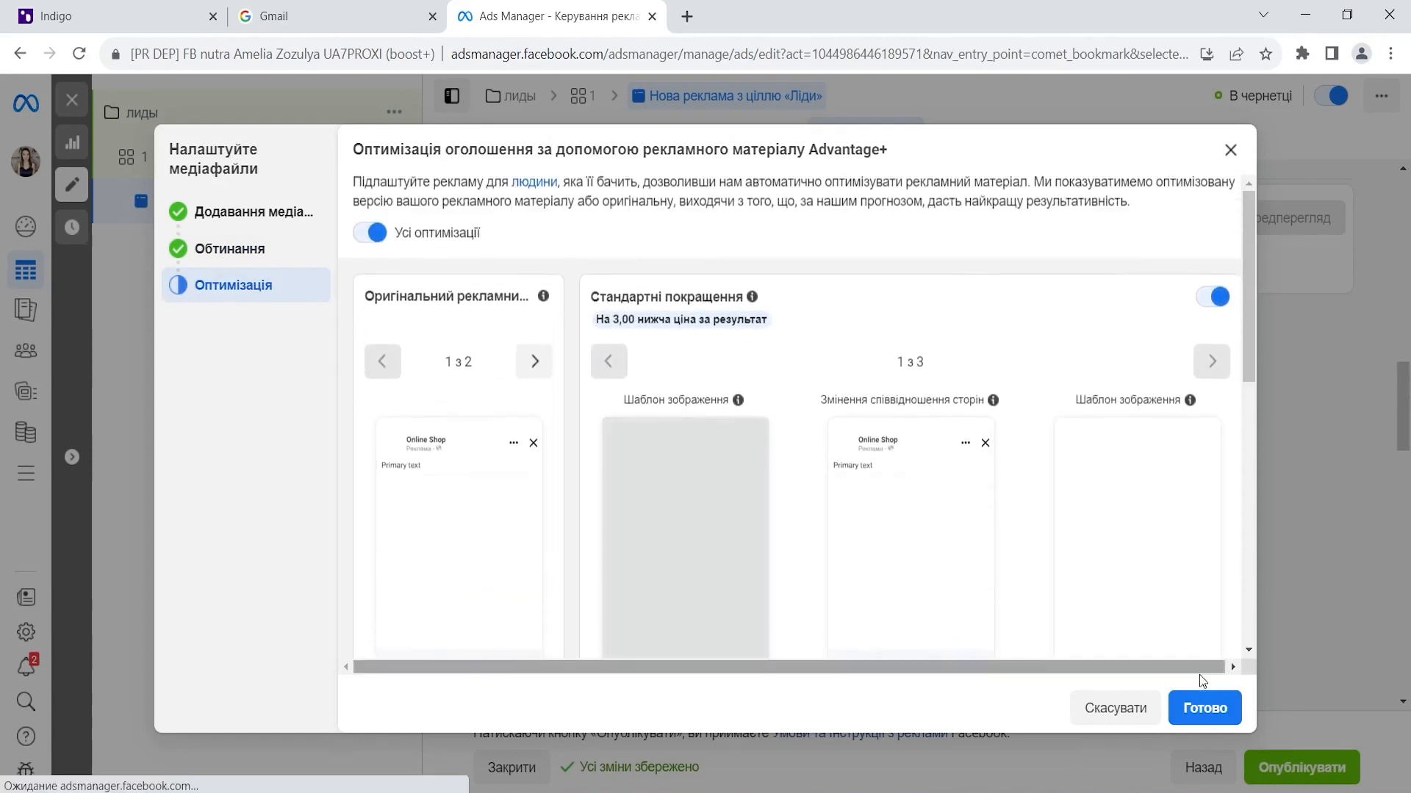
{"action": "scroll", "coordinate": [1093, 456], "scroll_direction": "down", "scroll_amount": 4}
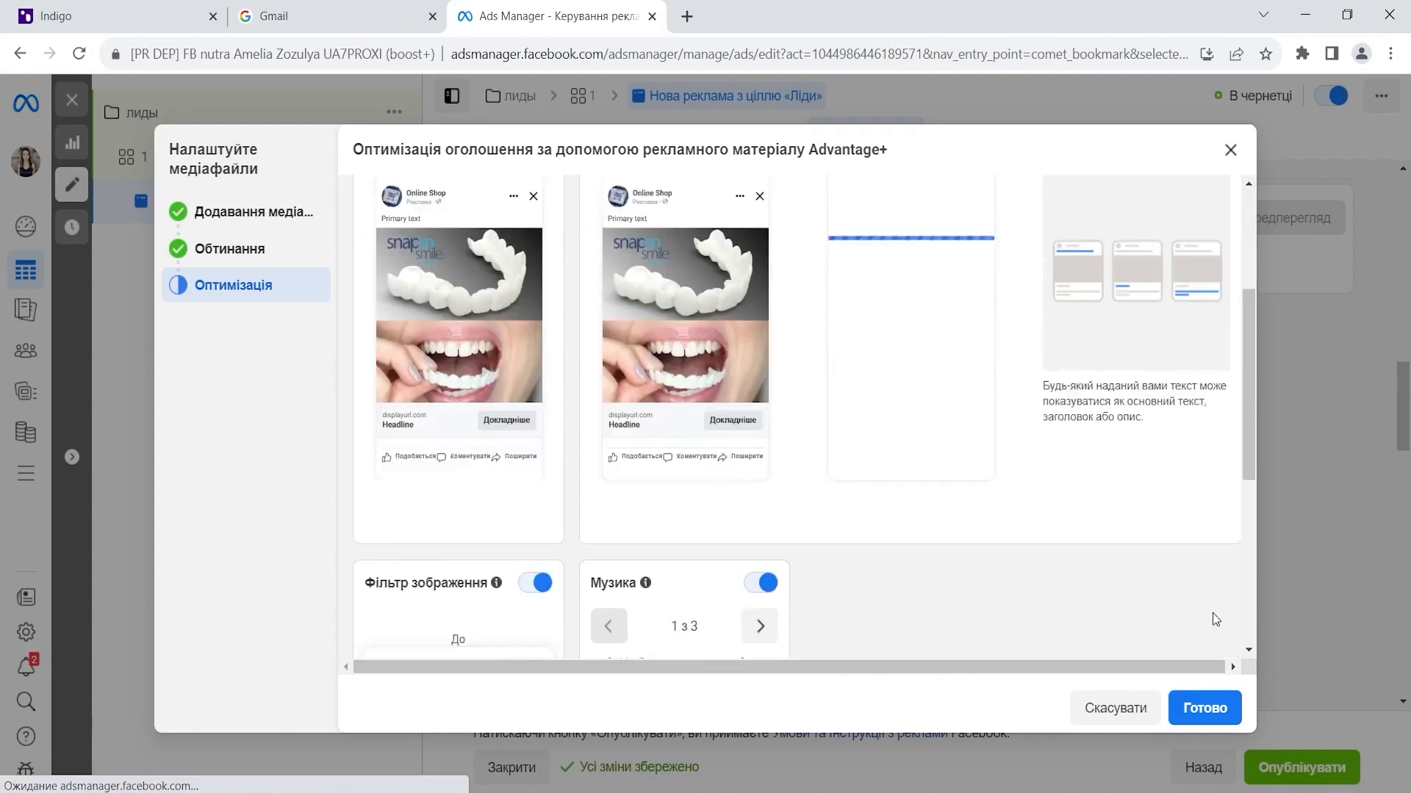
{"action": "scroll", "coordinate": [828, 372], "scroll_direction": "down", "scroll_amount": 1}
{"action": "scroll", "coordinate": [806, 372], "scroll_direction": "up", "scroll_amount": 5}
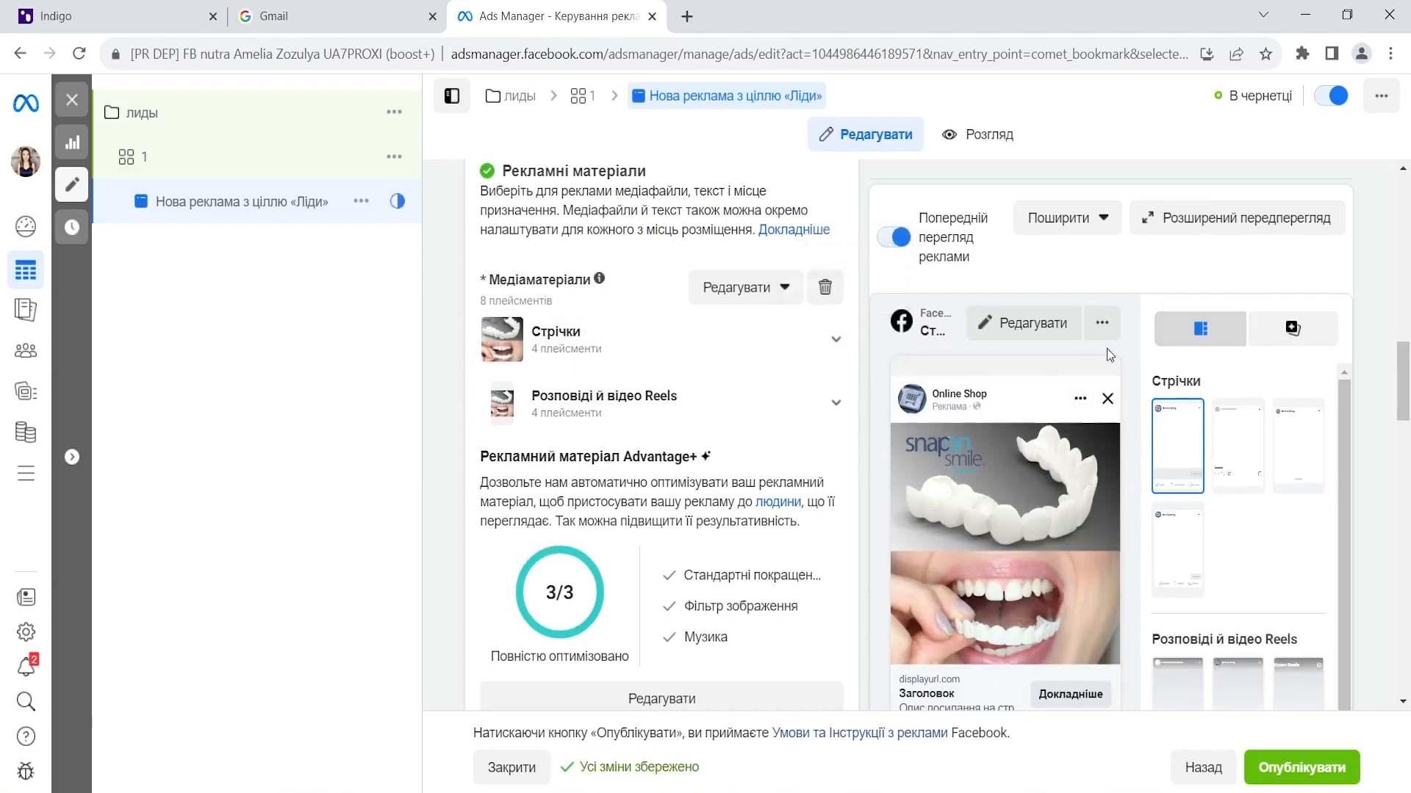
- Paste the 'Il sorriso di Hollywood' line from Serafima.txt into the primary text
{"action": "scroll", "coordinate": [980, 482], "scroll_direction": "up", "scroll_amount": 1}
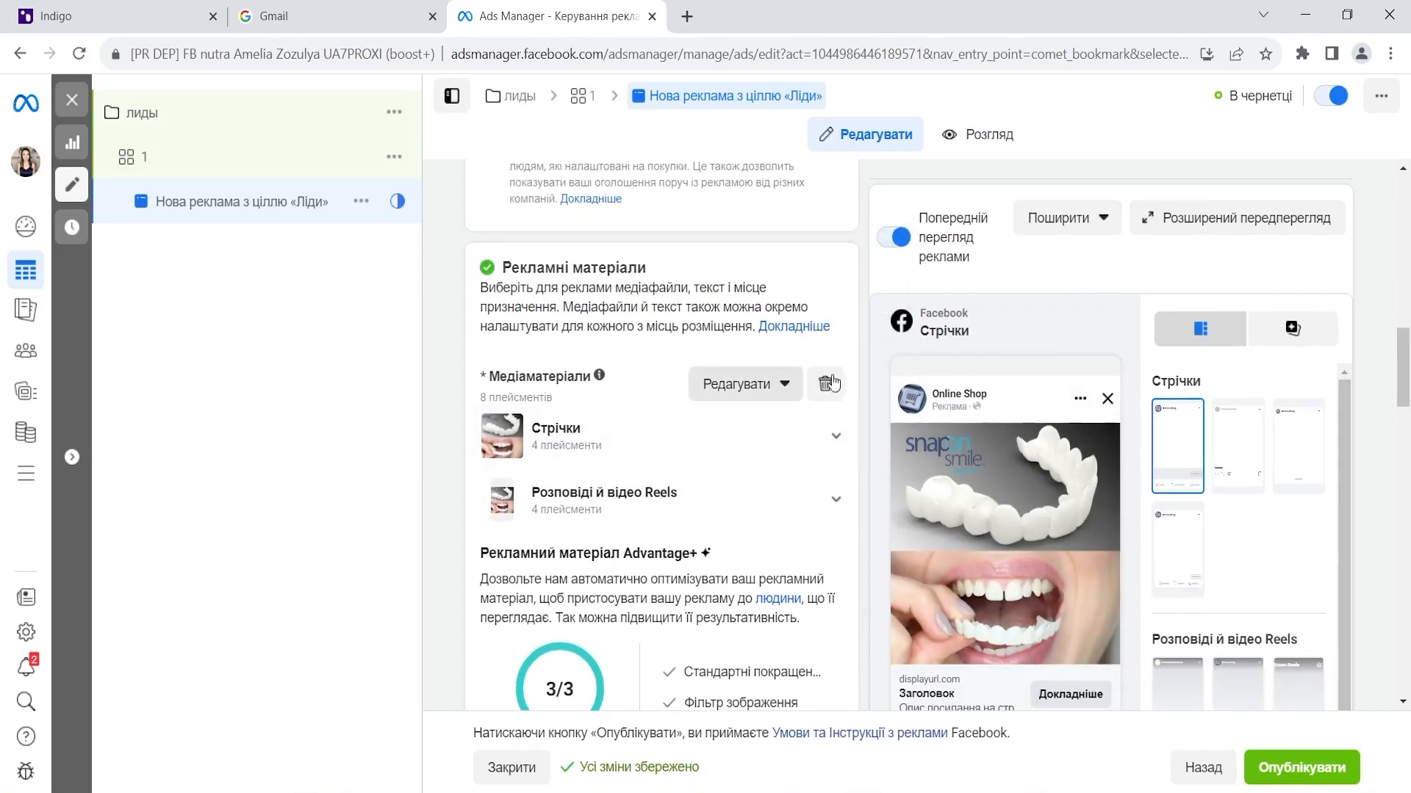
{"action": "scroll", "coordinate": [1238, 433], "scroll_direction": "down", "scroll_amount": 1}
{"action": "scroll", "coordinate": [507, 470], "scroll_direction": "down", "scroll_amount": 3}
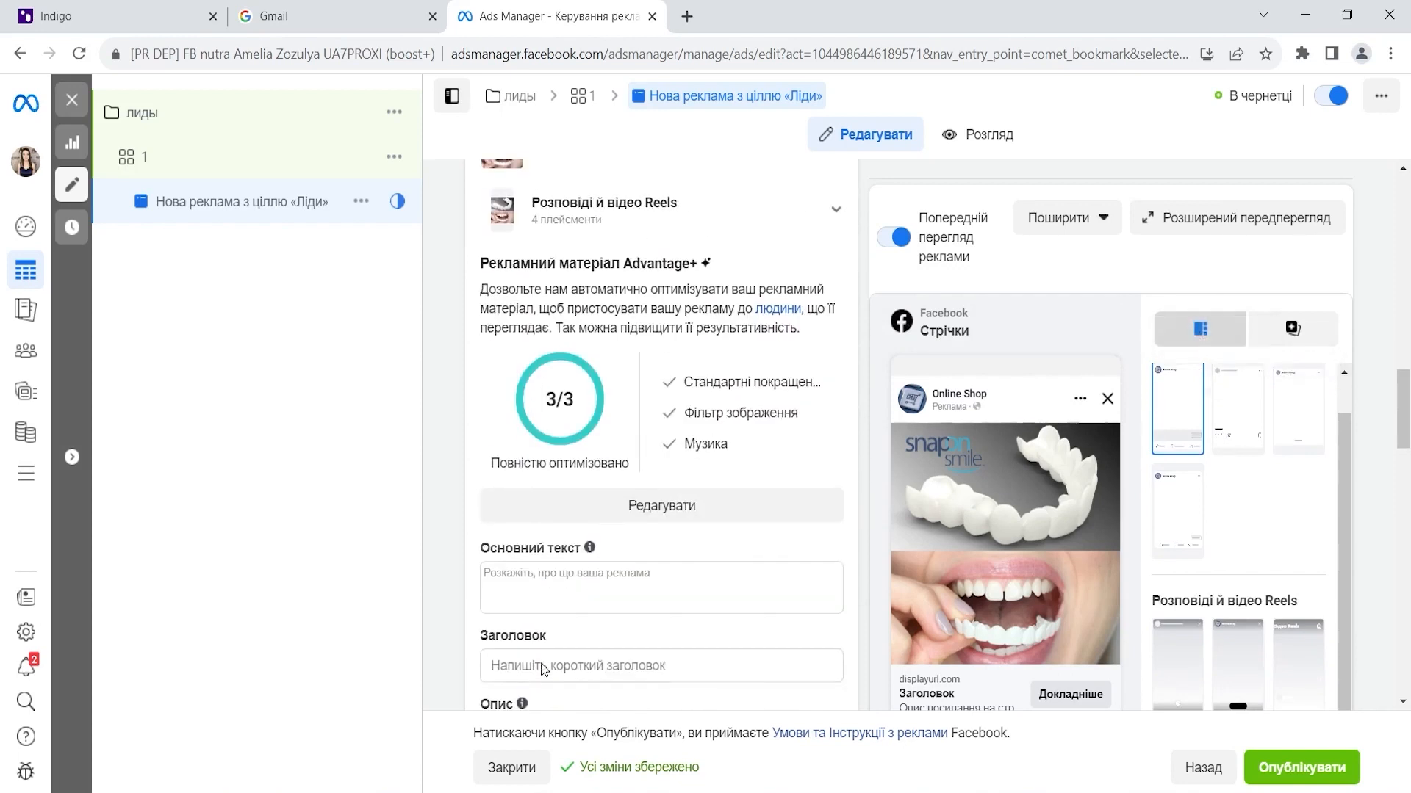
{"action": "left_click", "coordinate": [292, 775]}
{"action": "left_click", "coordinate": [380, 725]}
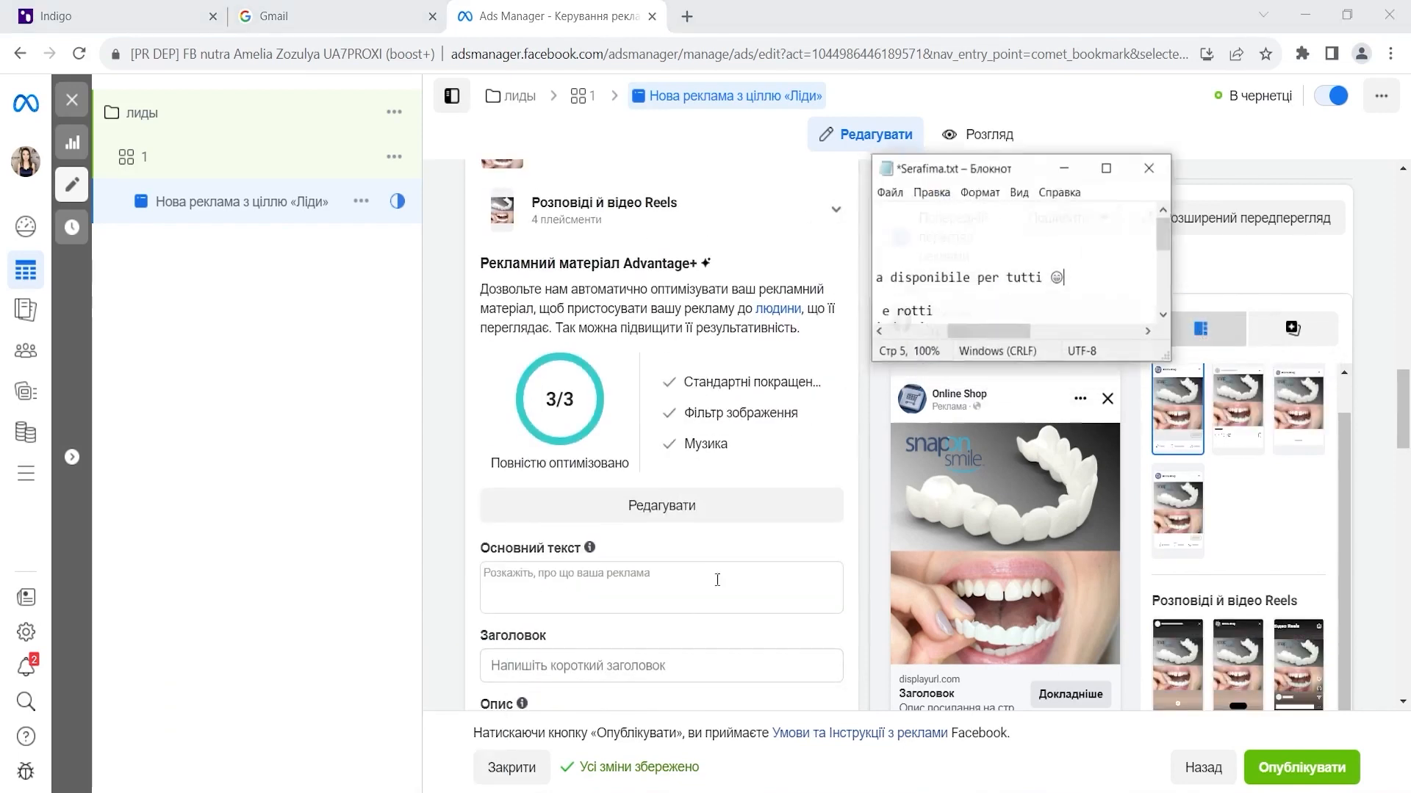
{"action": "left_click_drag", "start_coordinate": [1087, 269], "coordinate": [828, 279]}
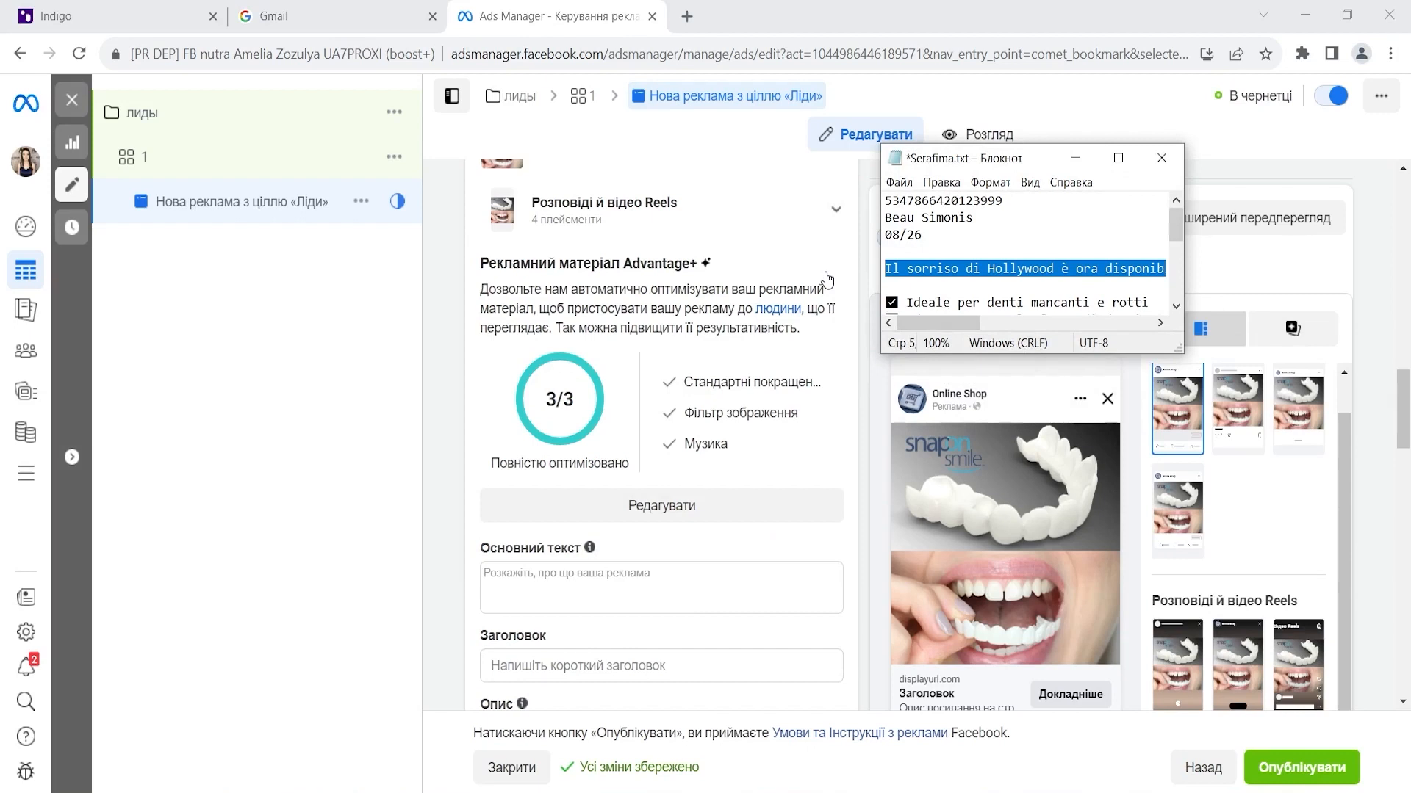
{"action": "left_click", "coordinate": [622, 577]}
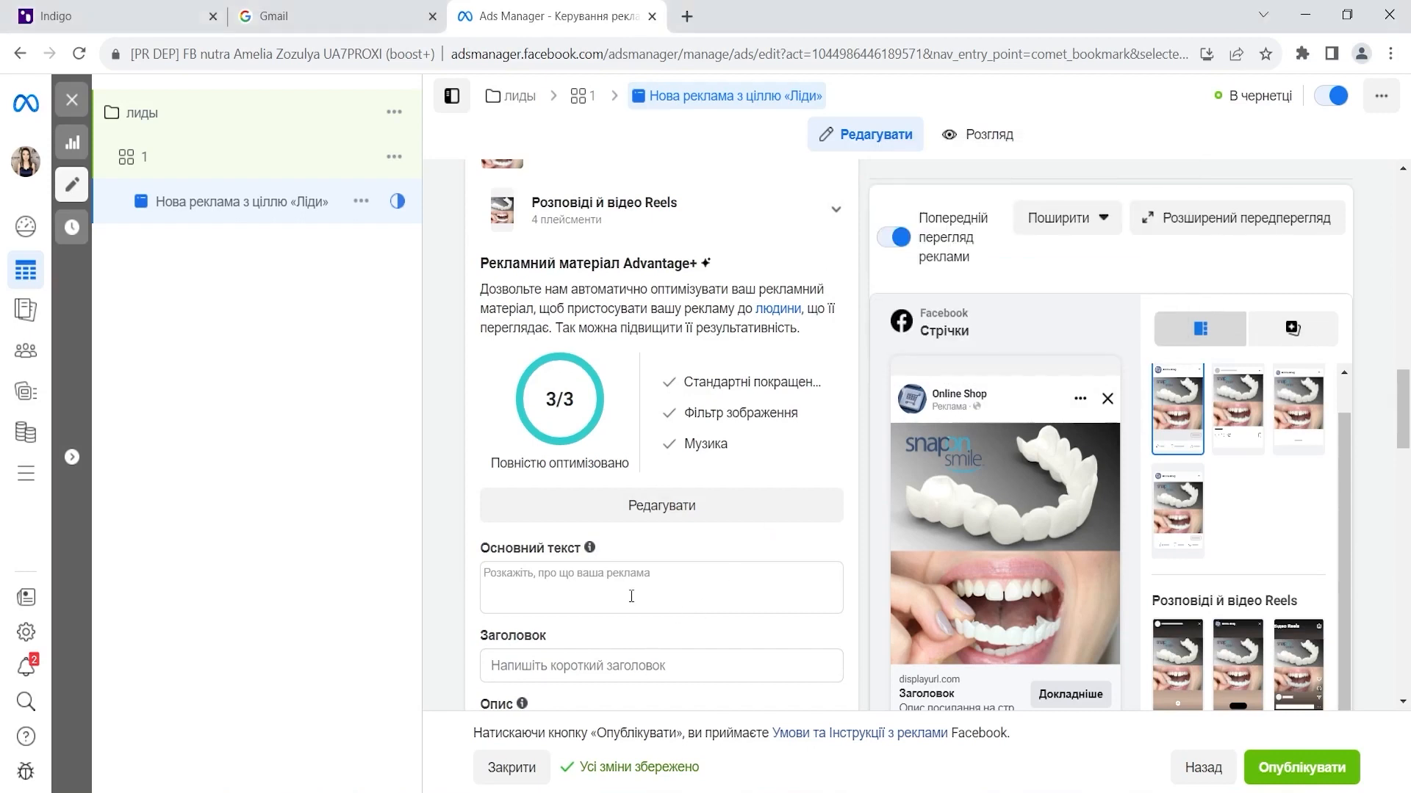
{"action": "type", "text": "Il sorriso di Hollywood è ora disponibile per tutti 😁"}
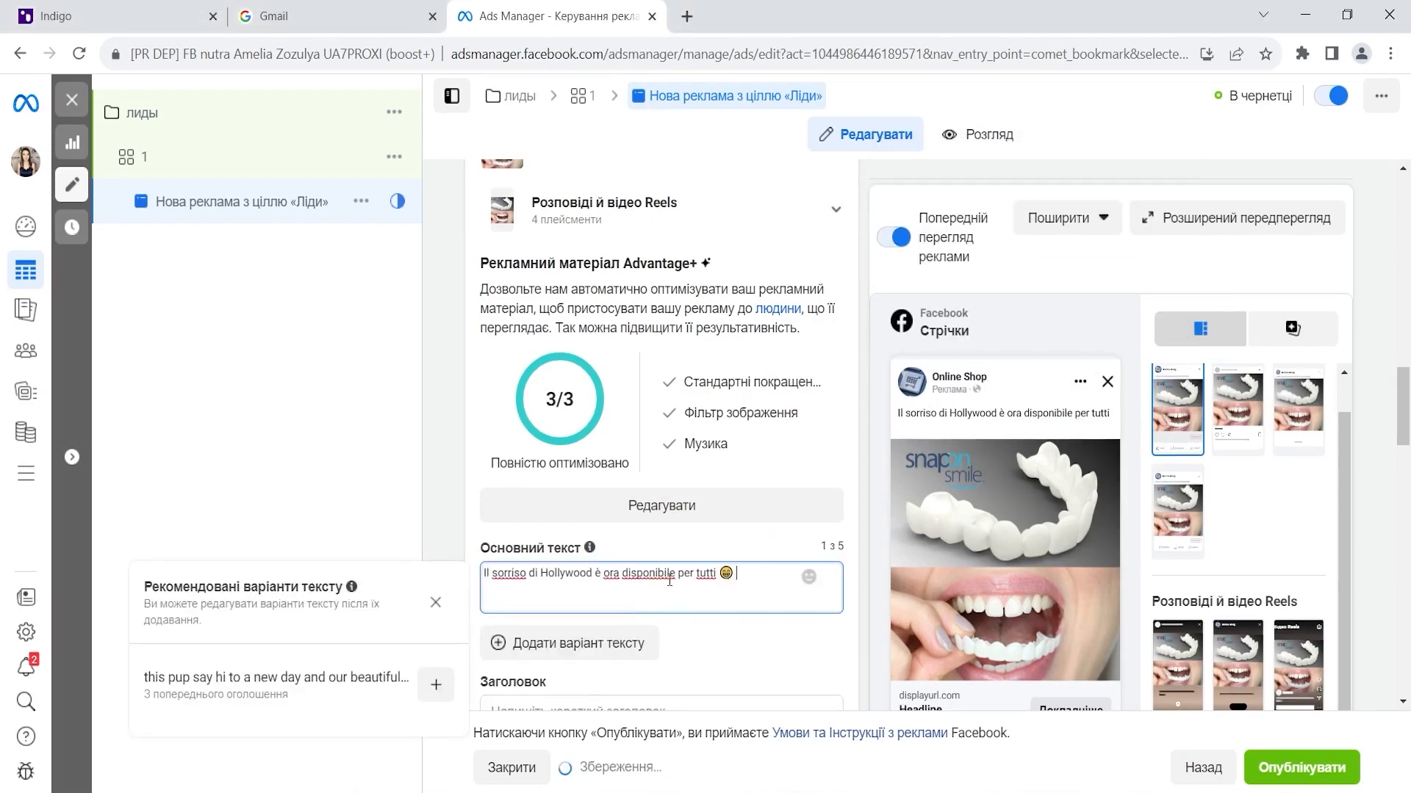
- Paste the two checkmark lines and the order prompt from Serafima.txt into the description
{"action": "scroll", "coordinate": [553, 566], "scroll_direction": "down", "scroll_amount": 1}
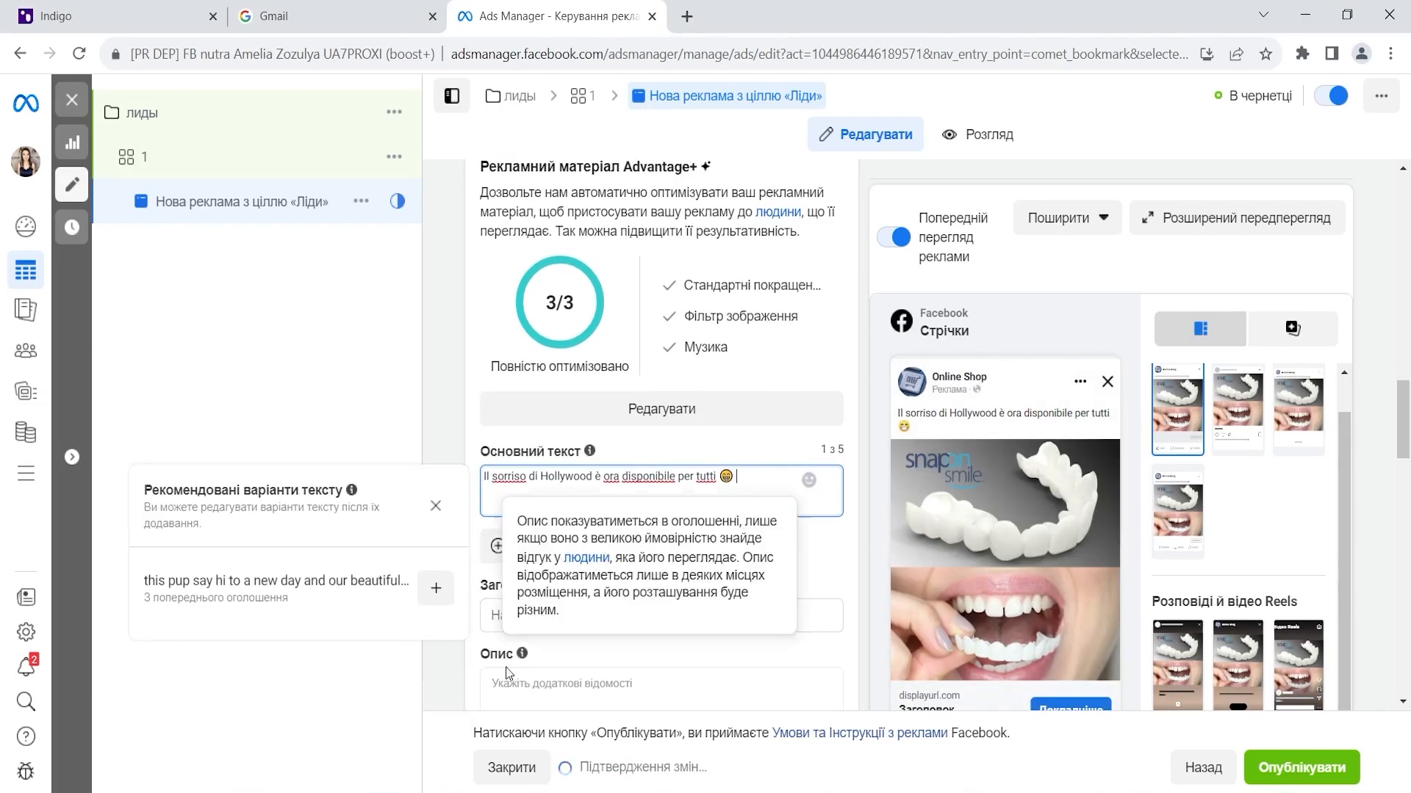
{"action": "mouse_move", "coordinate": [341, 792]}
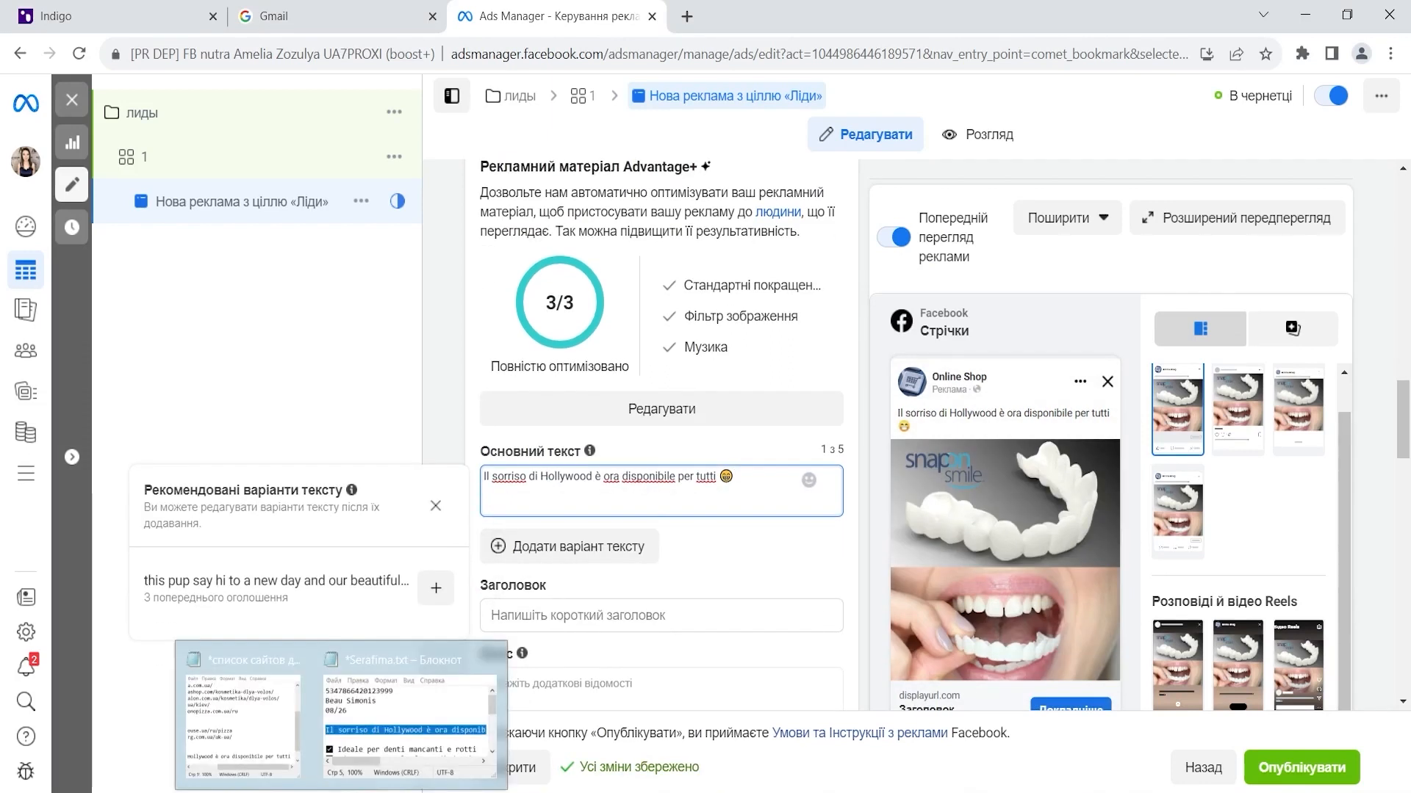
{"action": "left_click", "coordinate": [382, 742]}
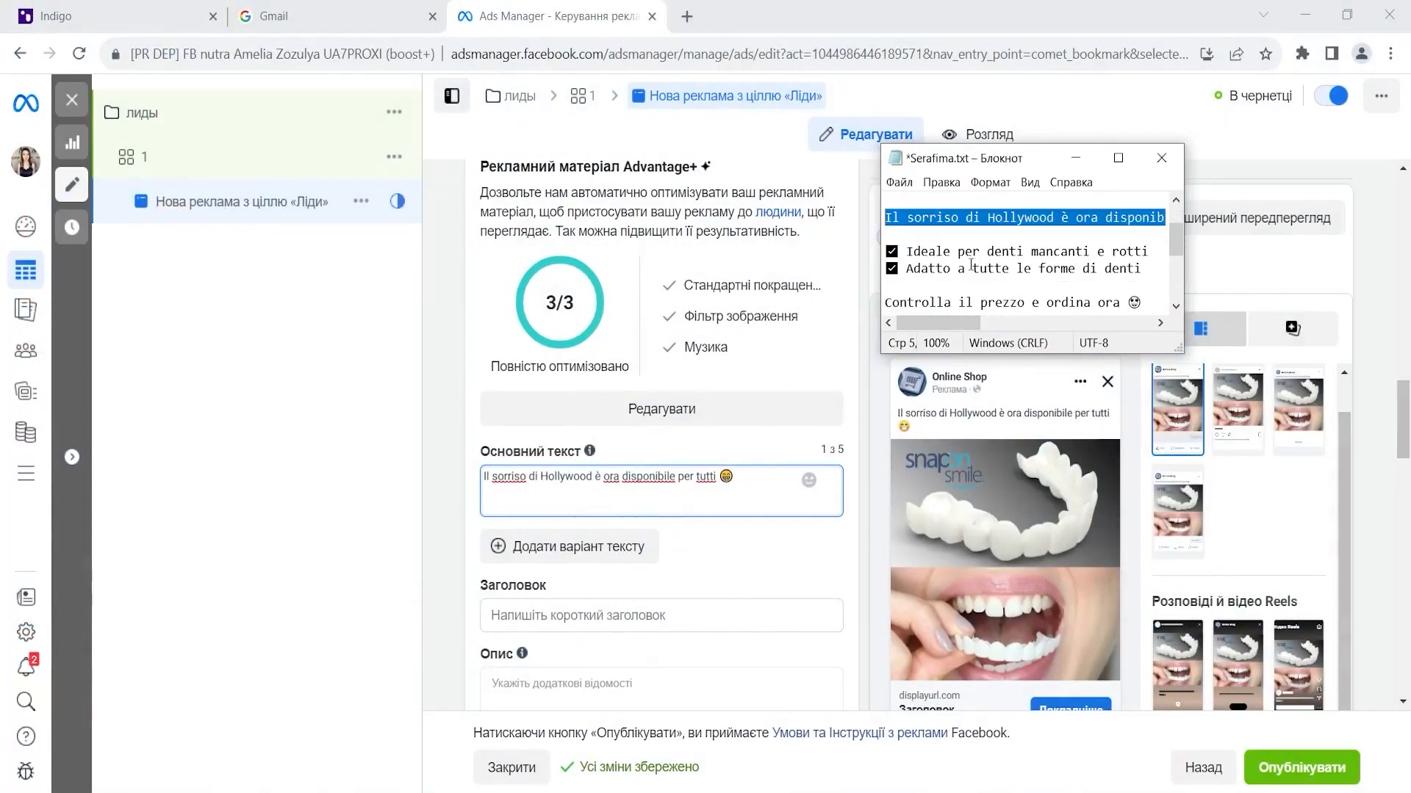
{"action": "left_click", "coordinate": [895, 251]}
{"action": "left_click_drag", "start_coordinate": [890, 251], "coordinate": [1142, 310]}
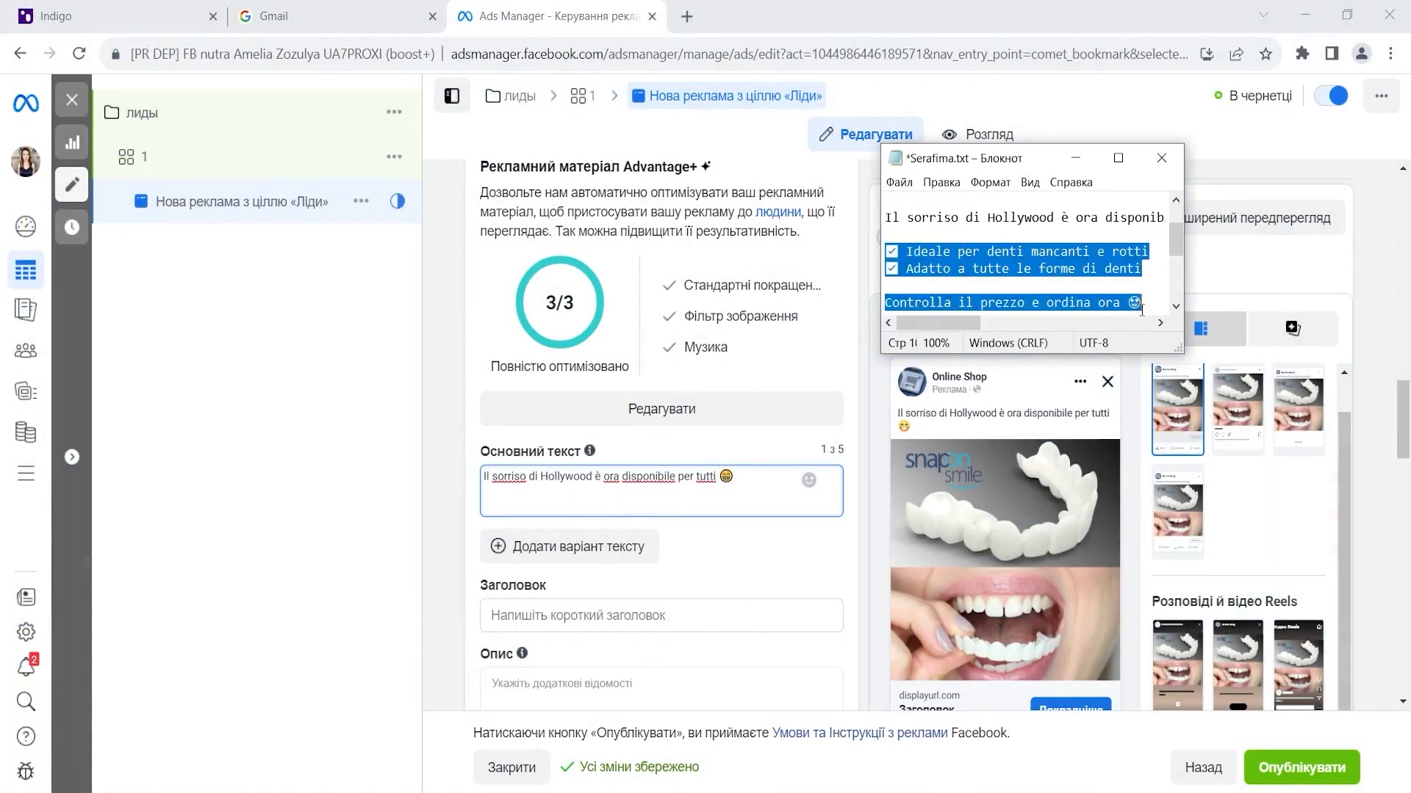
{"action": "scroll", "coordinate": [562, 584], "scroll_direction": "down", "scroll_amount": 1}
{"action": "left_click", "coordinate": [562, 584]}
{"action": "type", "text": "✅ Ideale per denti mancanti e rotti ✅ Adatto a tutte le forme di denti  Controlla il prezzo e ordina ora 😍"}
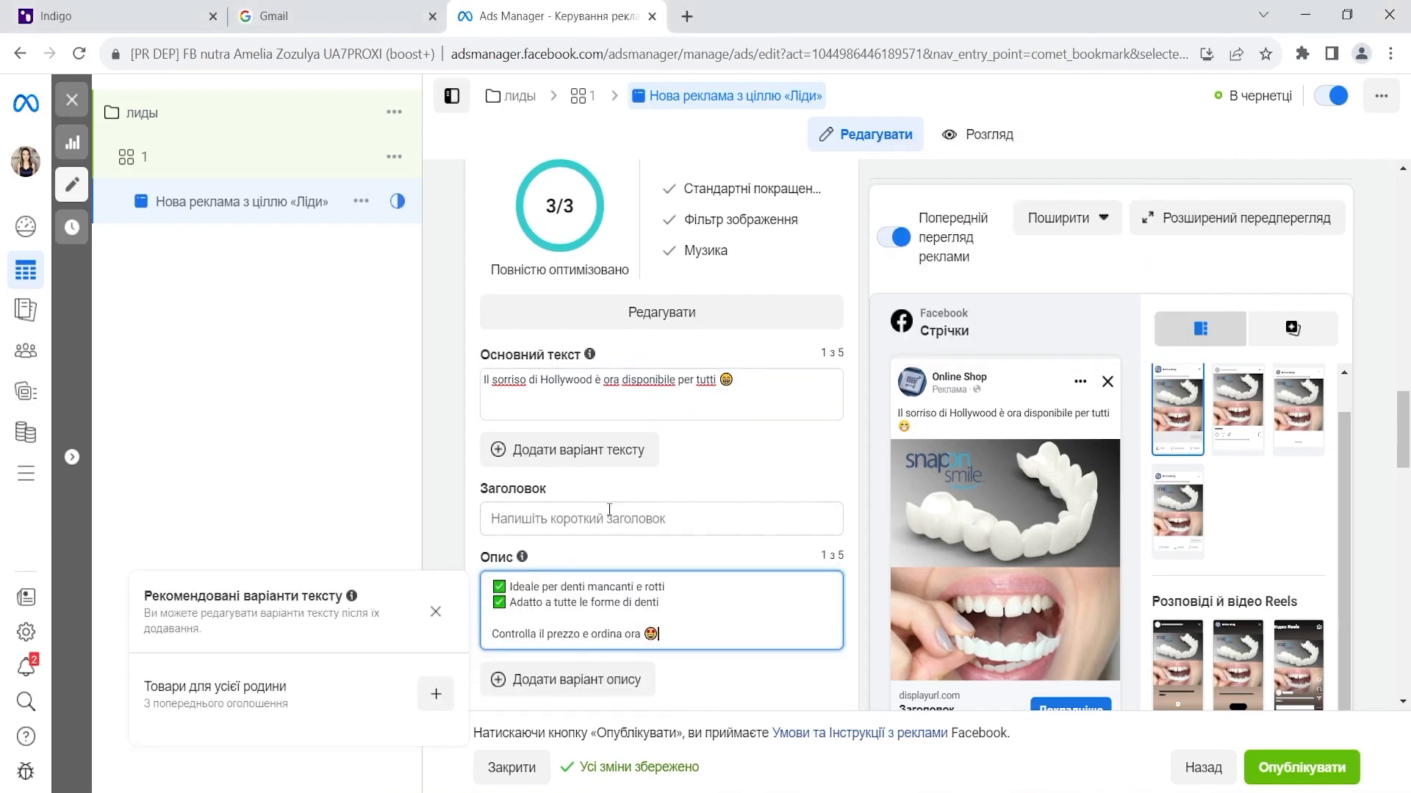
- Move the Hollywood line from the primary text into the headline
{"action": "triple_click", "coordinate": [594, 379]}
{"action": "key", "text": "ctrl+c"}
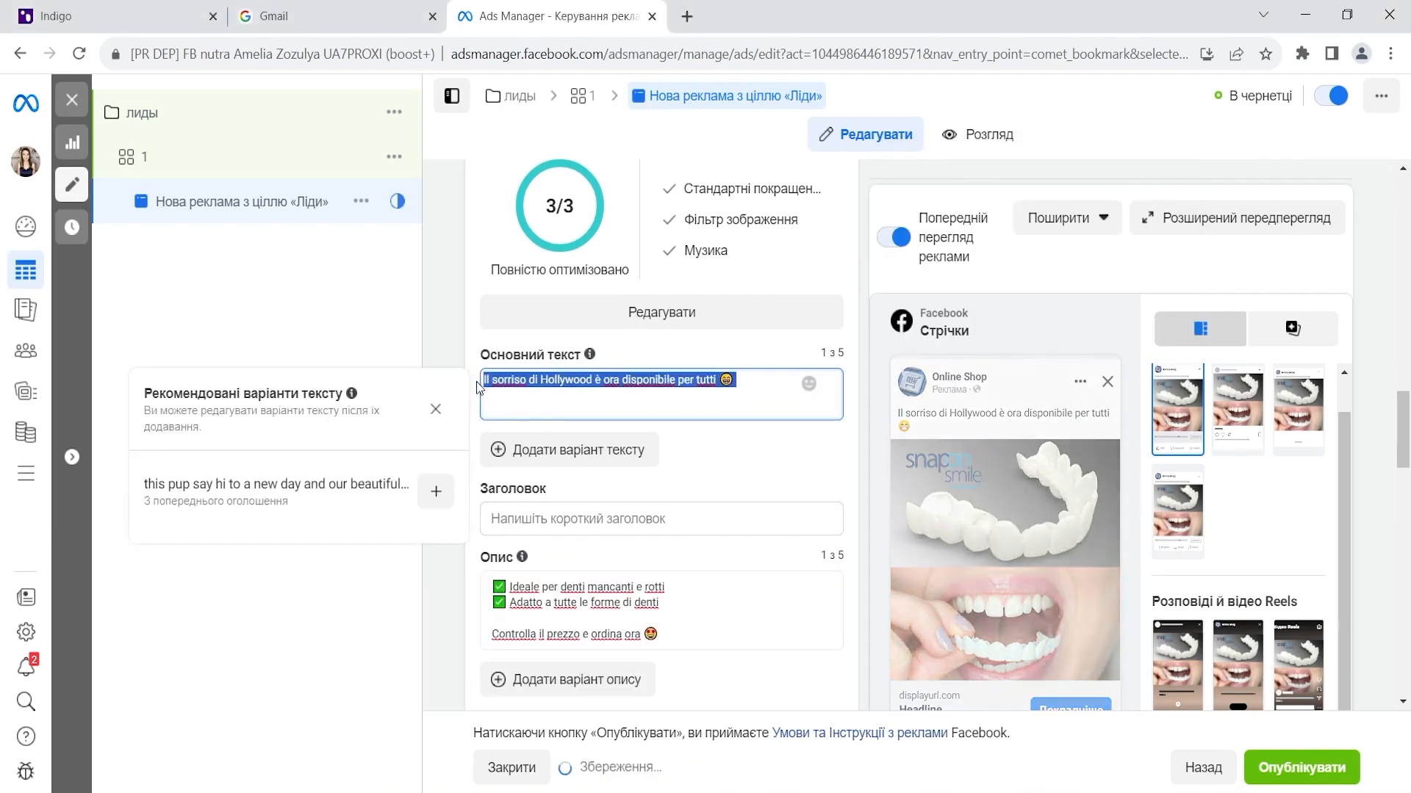
{"action": "key", "text": "BackSpace"}
{"action": "left_click", "coordinate": [533, 523]}
{"action": "key", "text": "ctrl+v"}
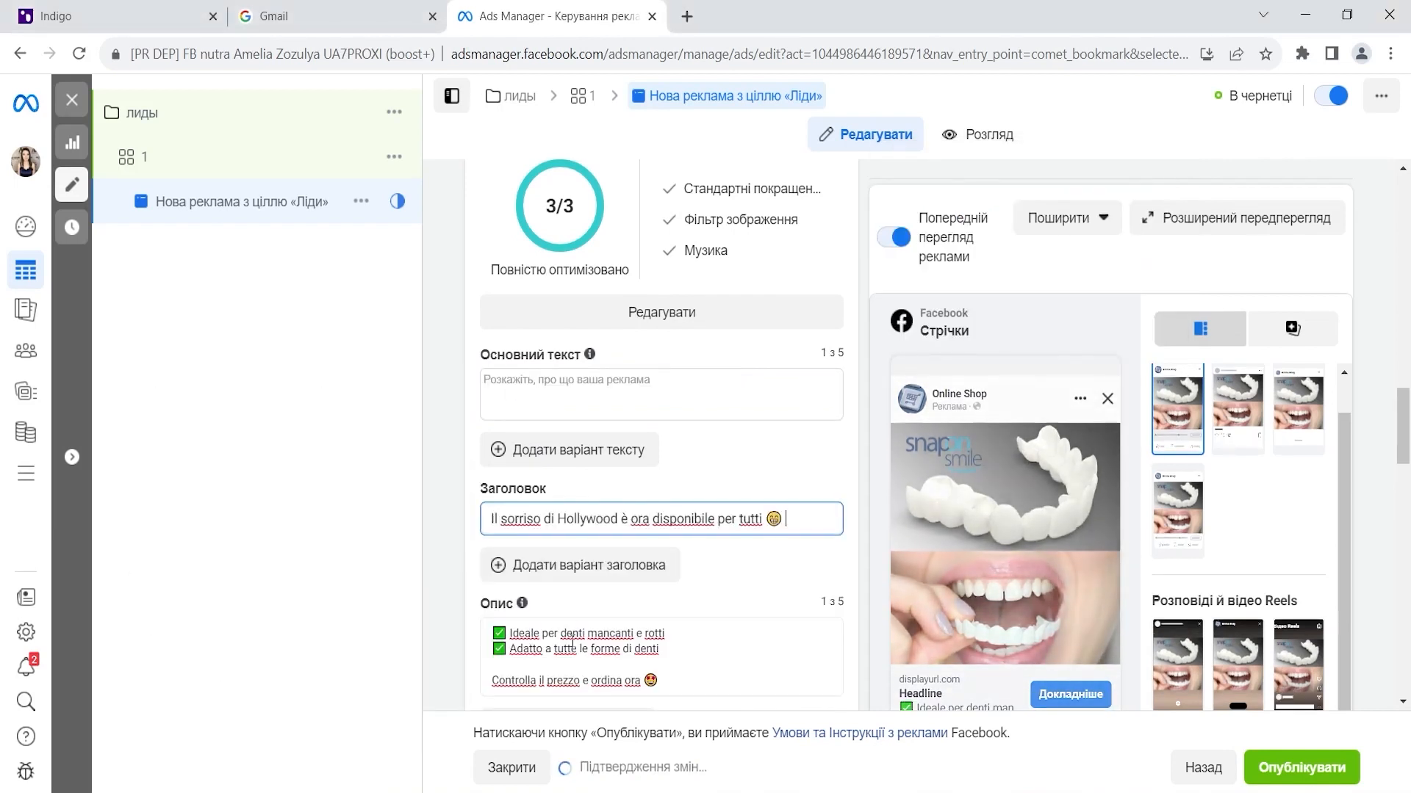
{"action": "scroll", "coordinate": [580, 638], "scroll_direction": "down", "scroll_amount": 3}
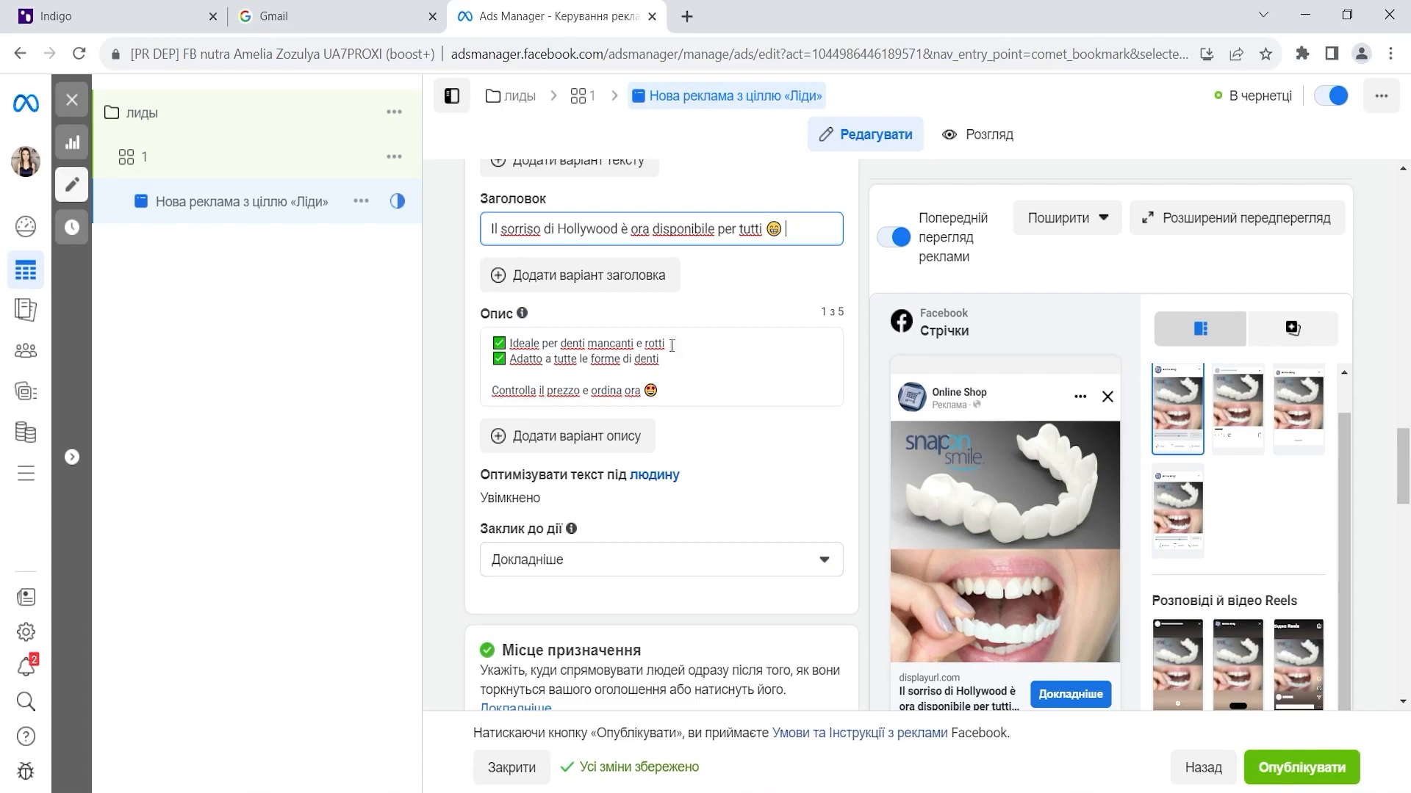
{"action": "scroll", "coordinate": [750, 507], "scroll_direction": "down", "scroll_amount": 5}
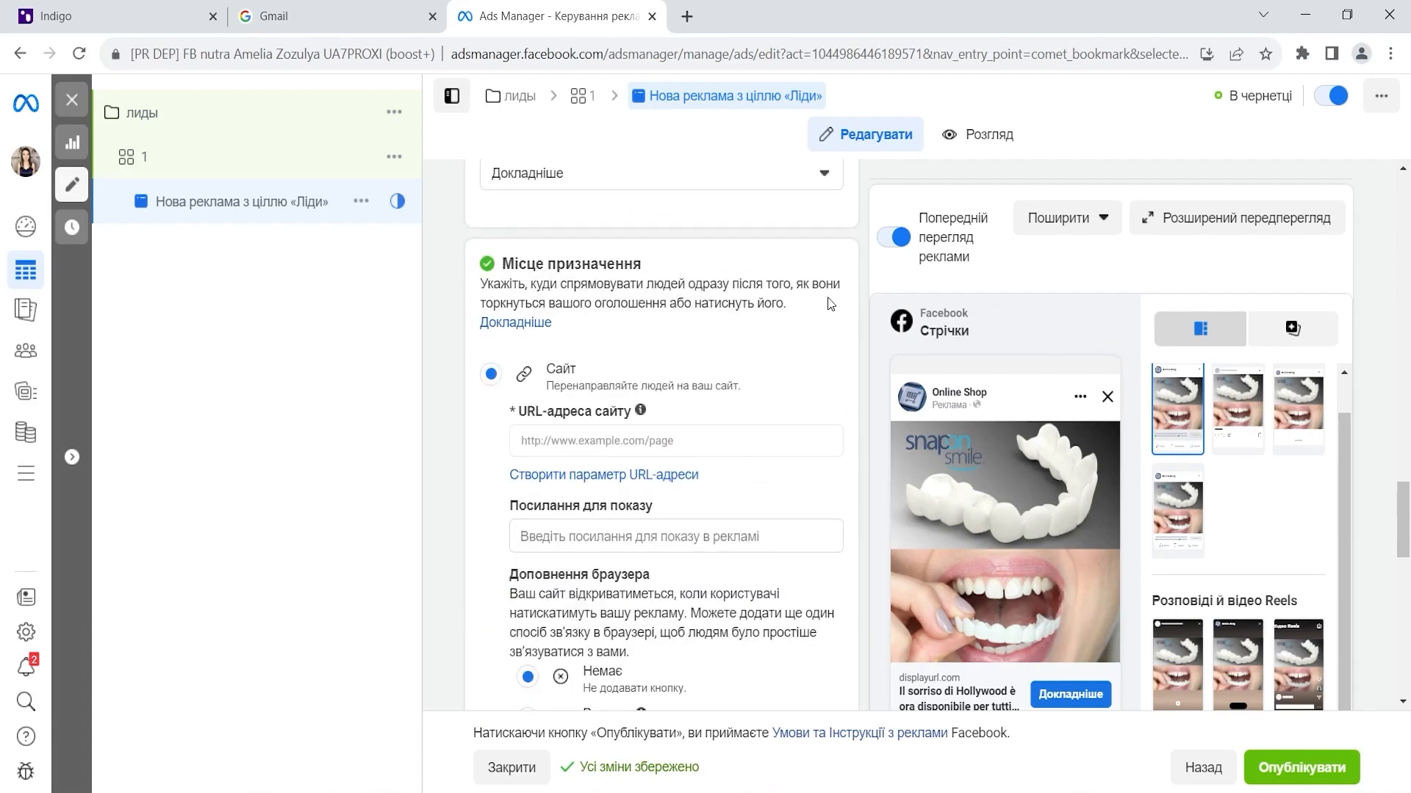
{"action": "left_click", "coordinate": [687, 440]}
{"action": "type", "text": "http://shophellogorgeous.com/so-smile/"}
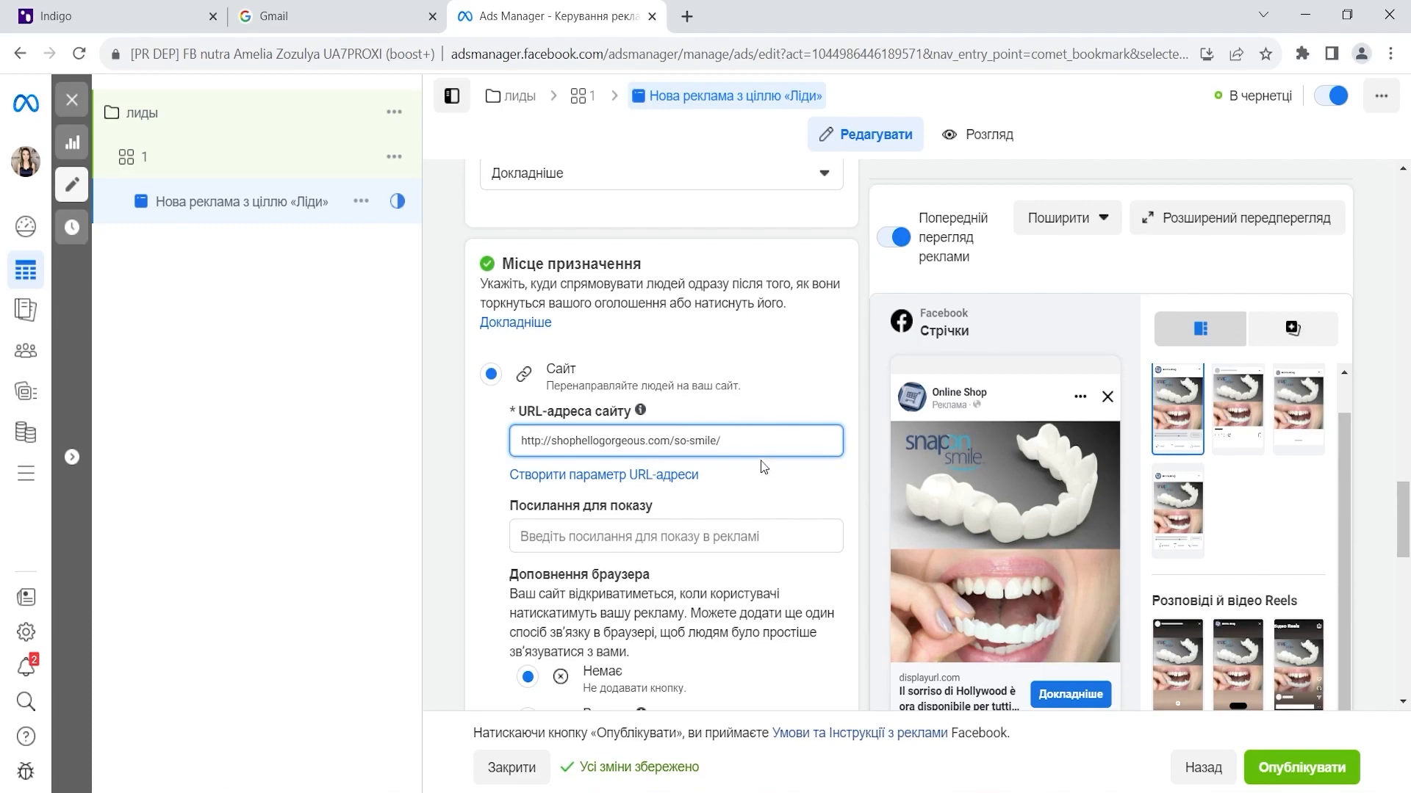
{"action": "scroll", "coordinate": [832, 334], "scroll_direction": "down", "scroll_amount": 4}
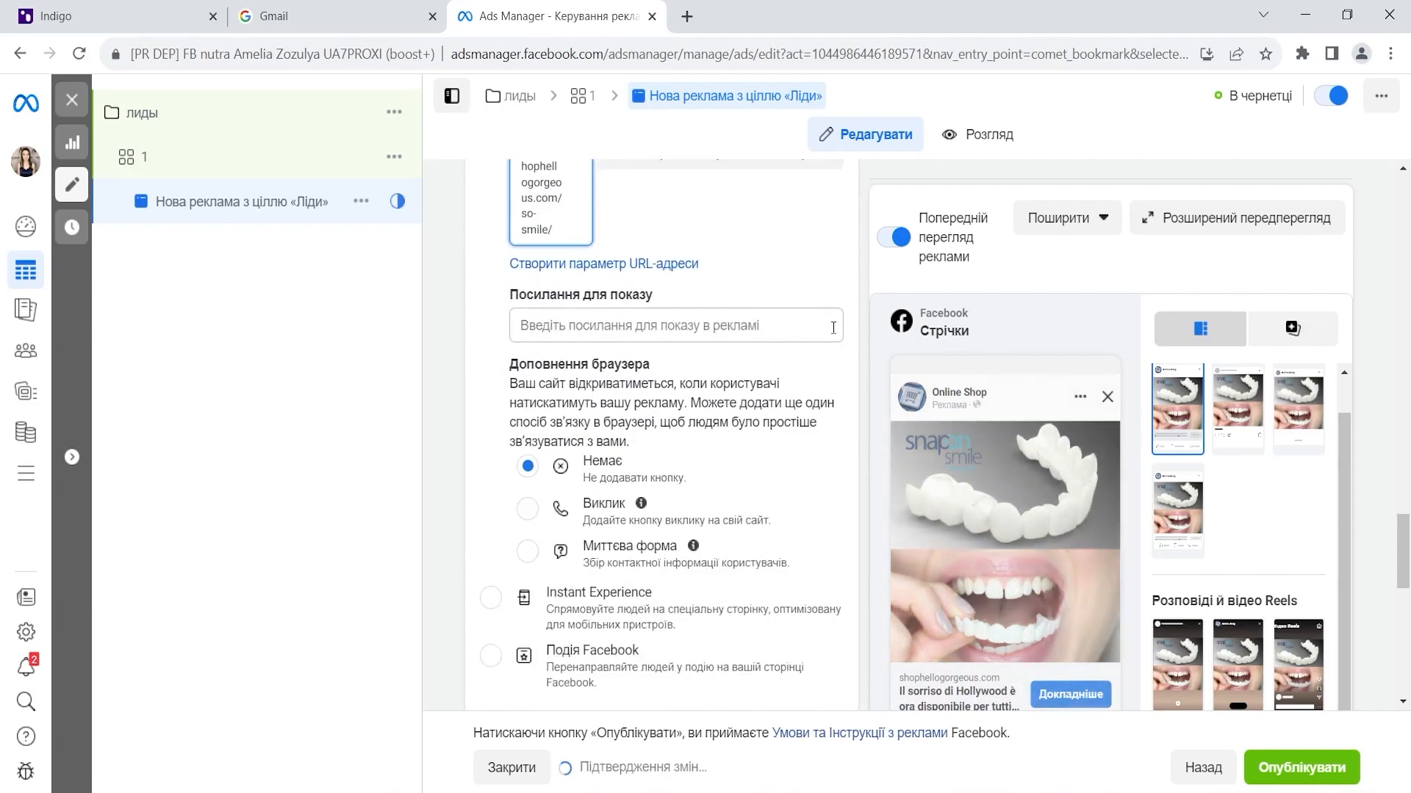
{"action": "scroll", "coordinate": [834, 334], "scroll_direction": "up", "scroll_amount": 3}
{"action": "scroll", "coordinate": [835, 334], "scroll_direction": "up", "scroll_amount": 2}
{"action": "scroll", "coordinate": [835, 334], "scroll_direction": "down", "scroll_amount": 4}
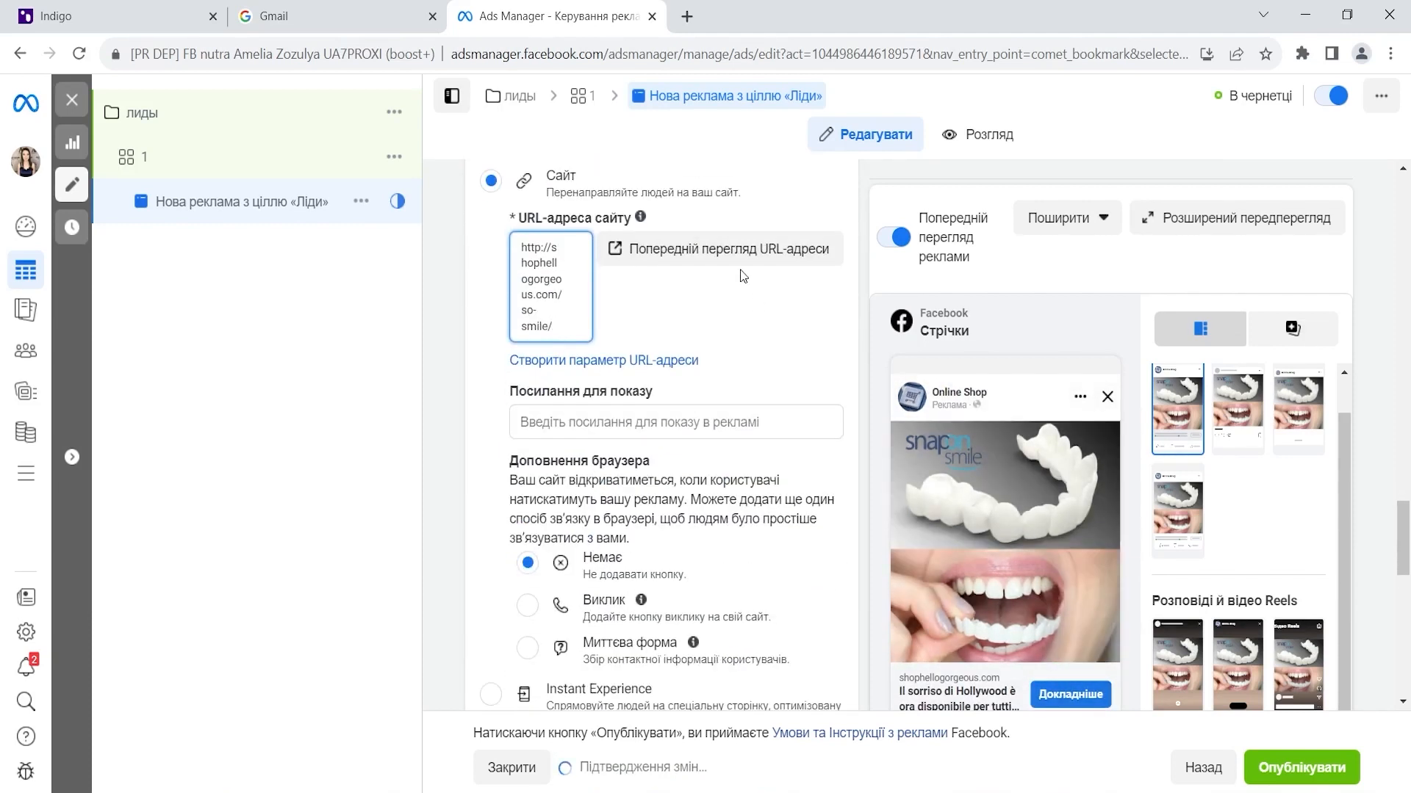
{"action": "left_click", "coordinate": [730, 259]}
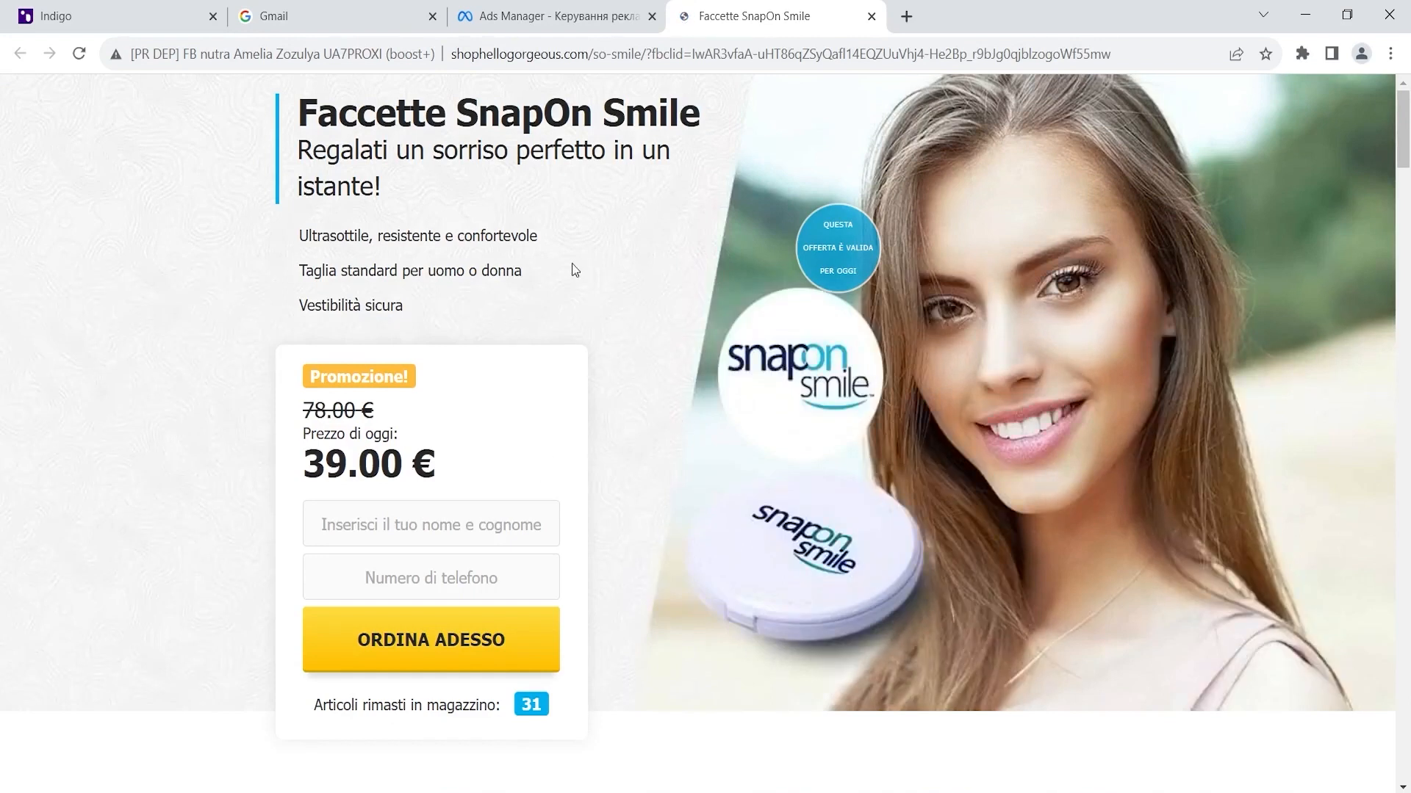
{"action": "left_click", "coordinate": [551, 16]}
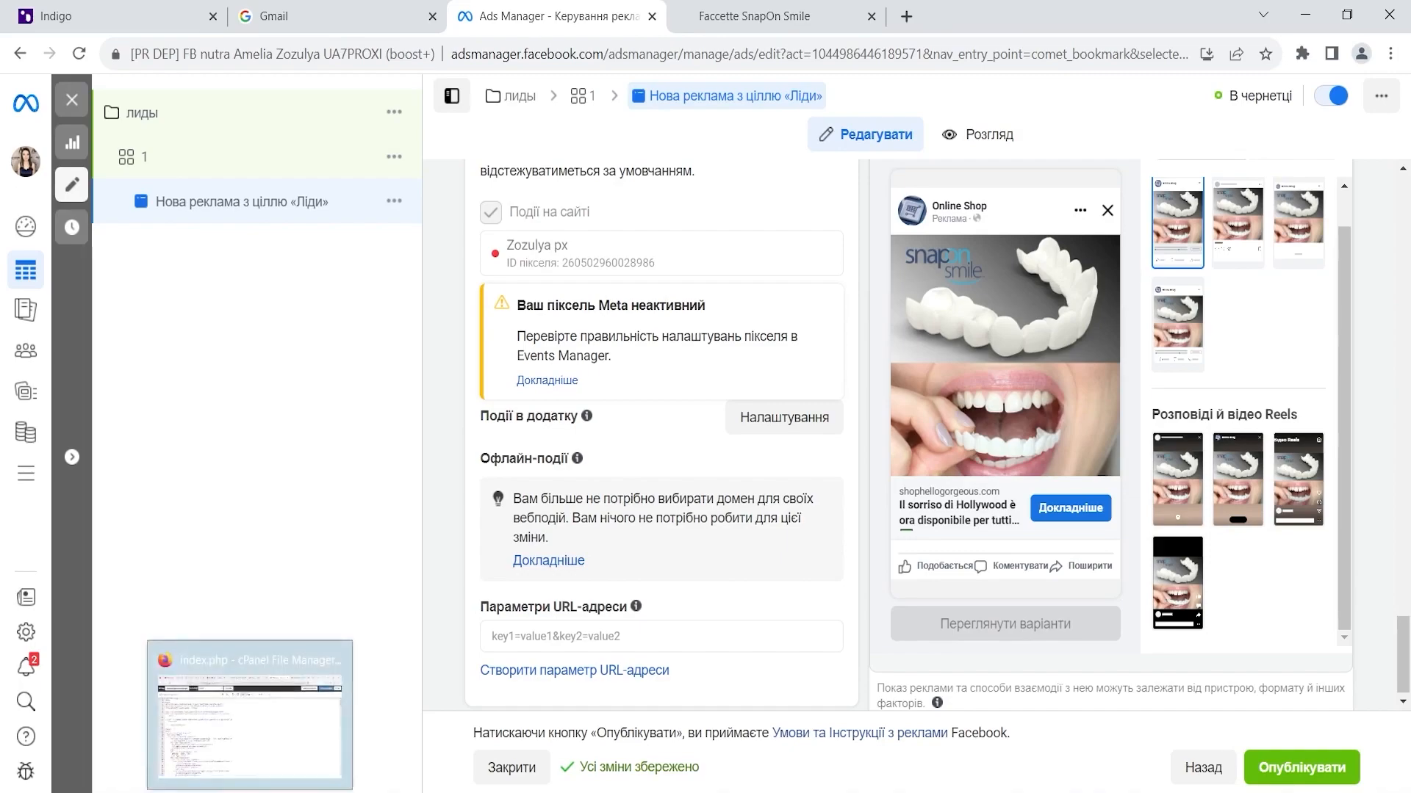
{"action": "left_click", "coordinate": [250, 792]}
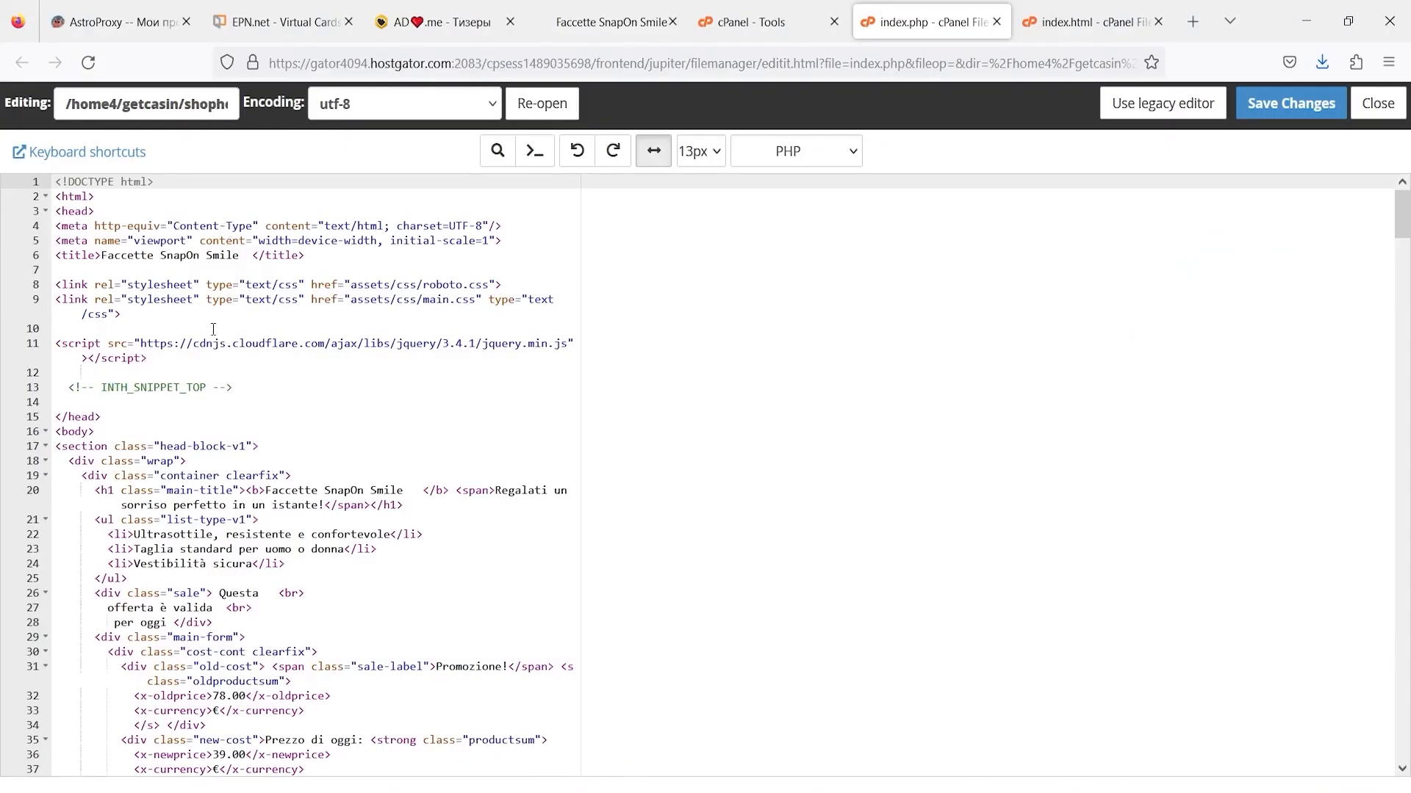
- Paste the Meta Pixel code on a new line below <!-- INTH_SNIPPET_TOP --> in index.php and save
{"action": "scroll", "coordinate": [213, 329], "scroll_direction": "down", "scroll_amount": 5}
{"action": "scroll", "coordinate": [214, 329], "scroll_direction": "up", "scroll_amount": 5}
{"action": "left_click", "coordinate": [308, 388]}
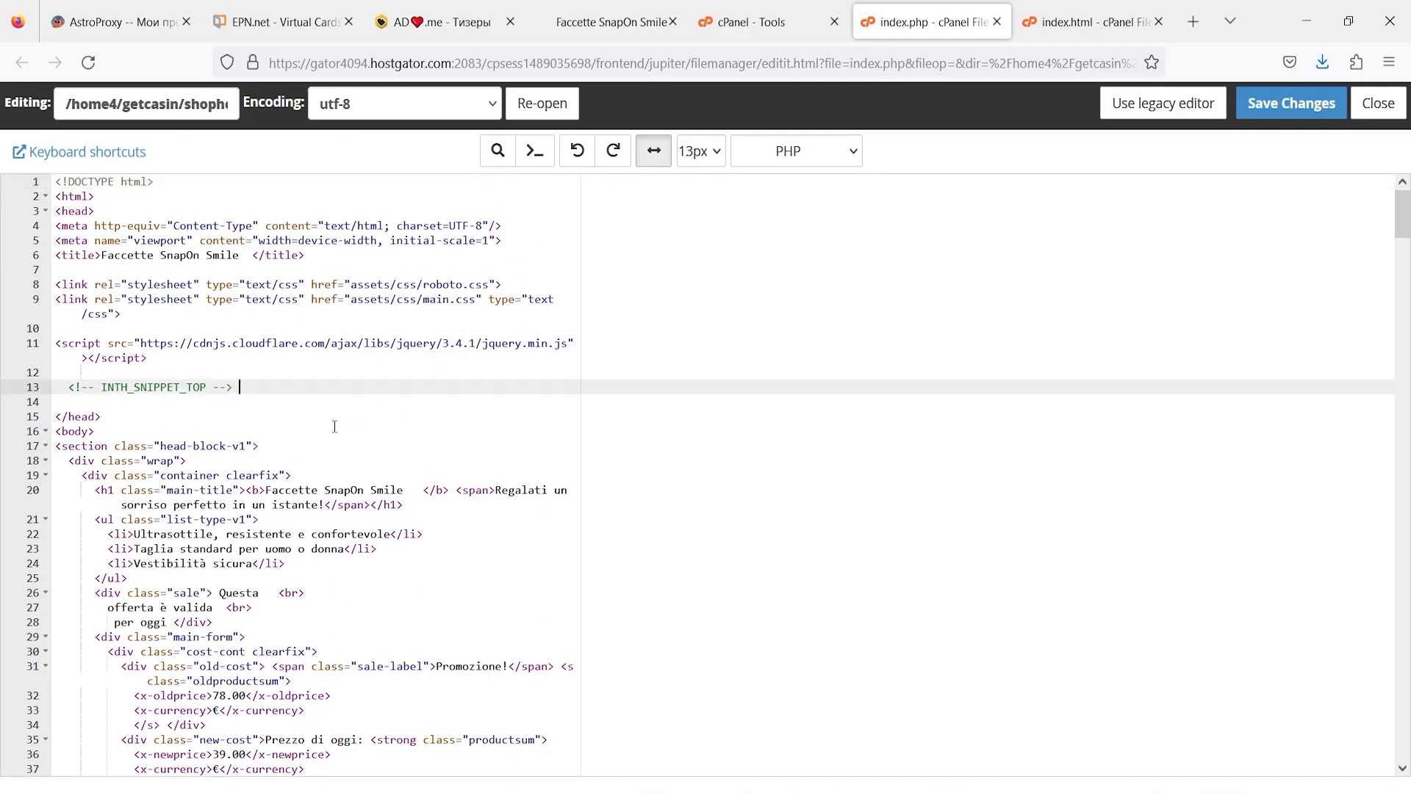
{"action": "key", "text": "Return"}
{"action": "key", "text": "Return"}
{"action": "key", "text": "ctrl+v"}
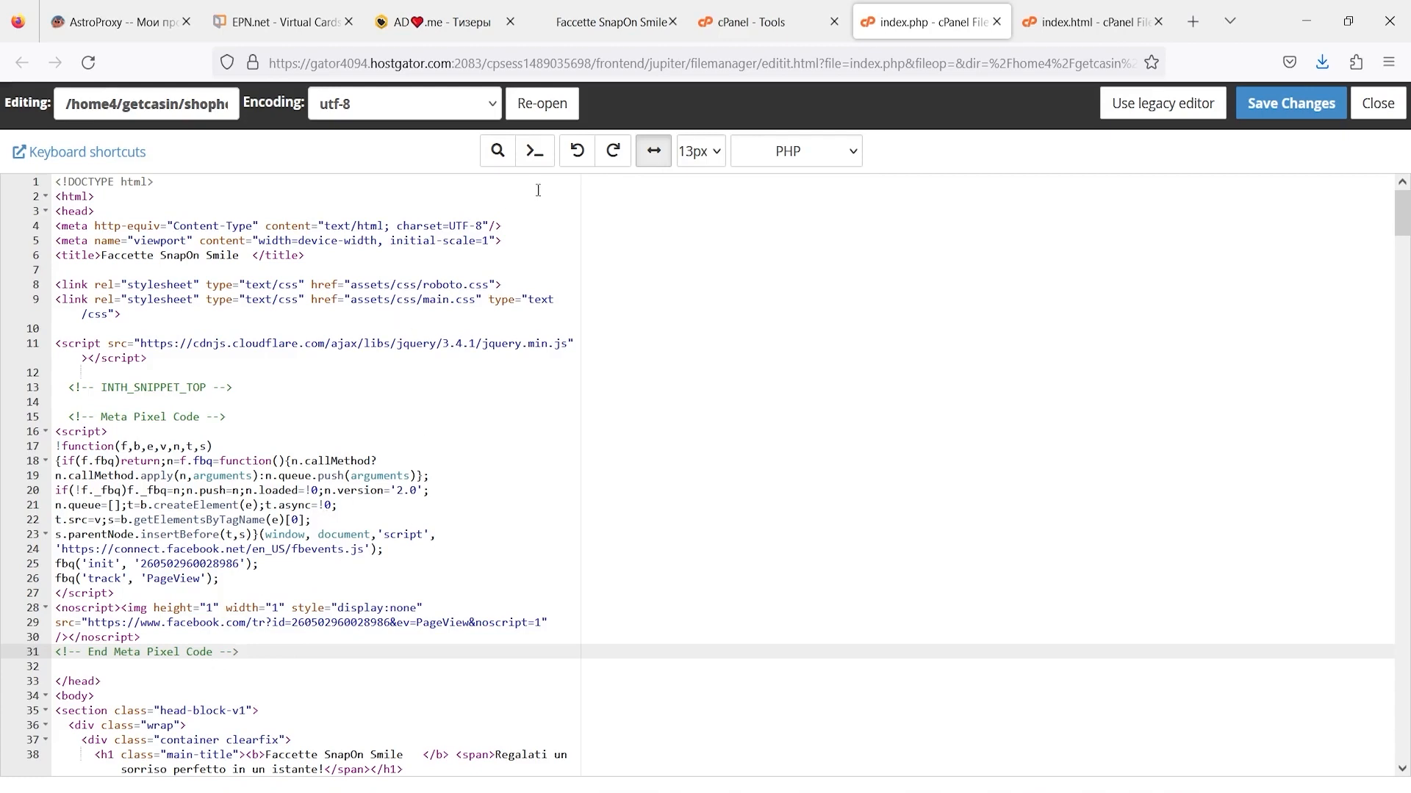
{"action": "left_click", "coordinate": [1279, 111]}
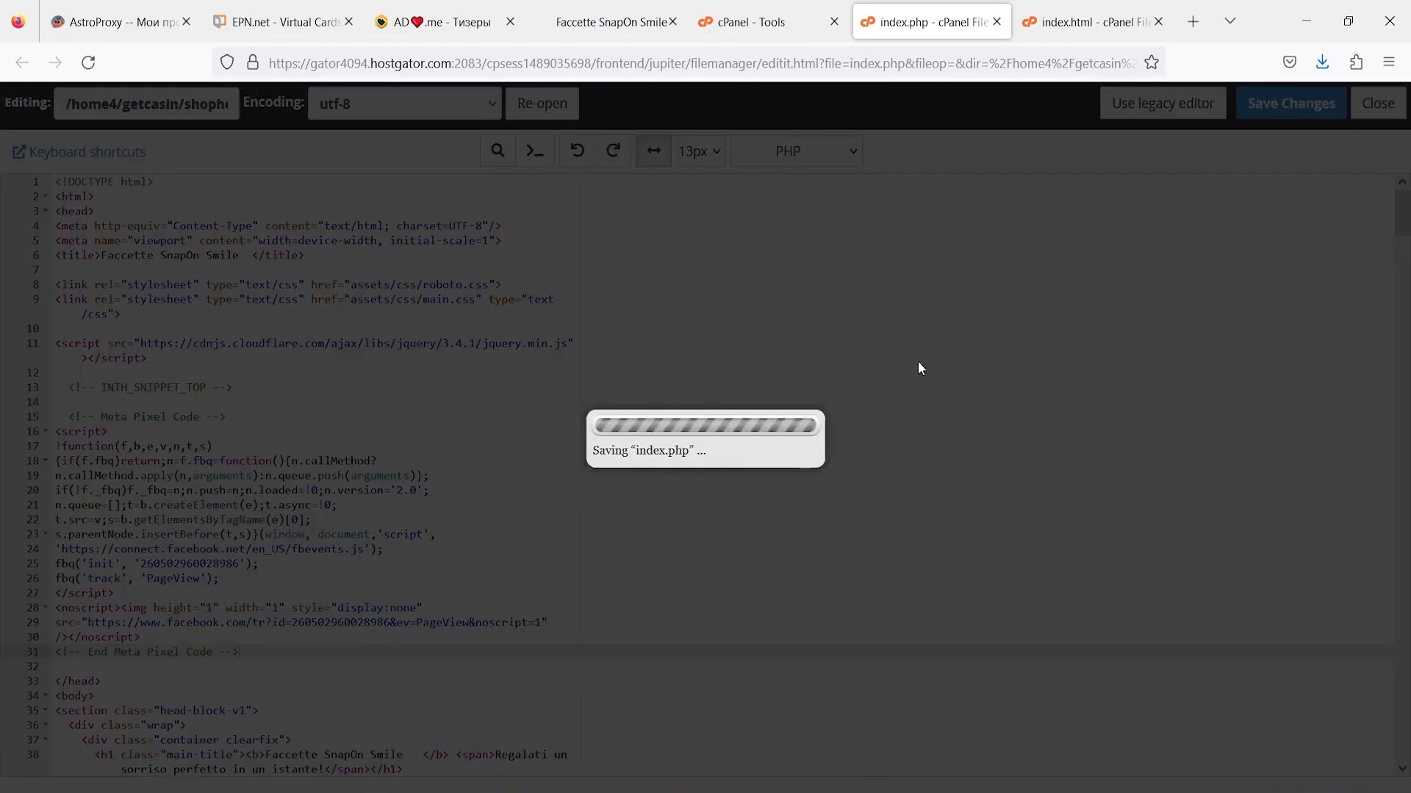
{"action": "left_click", "coordinate": [1052, 29]}
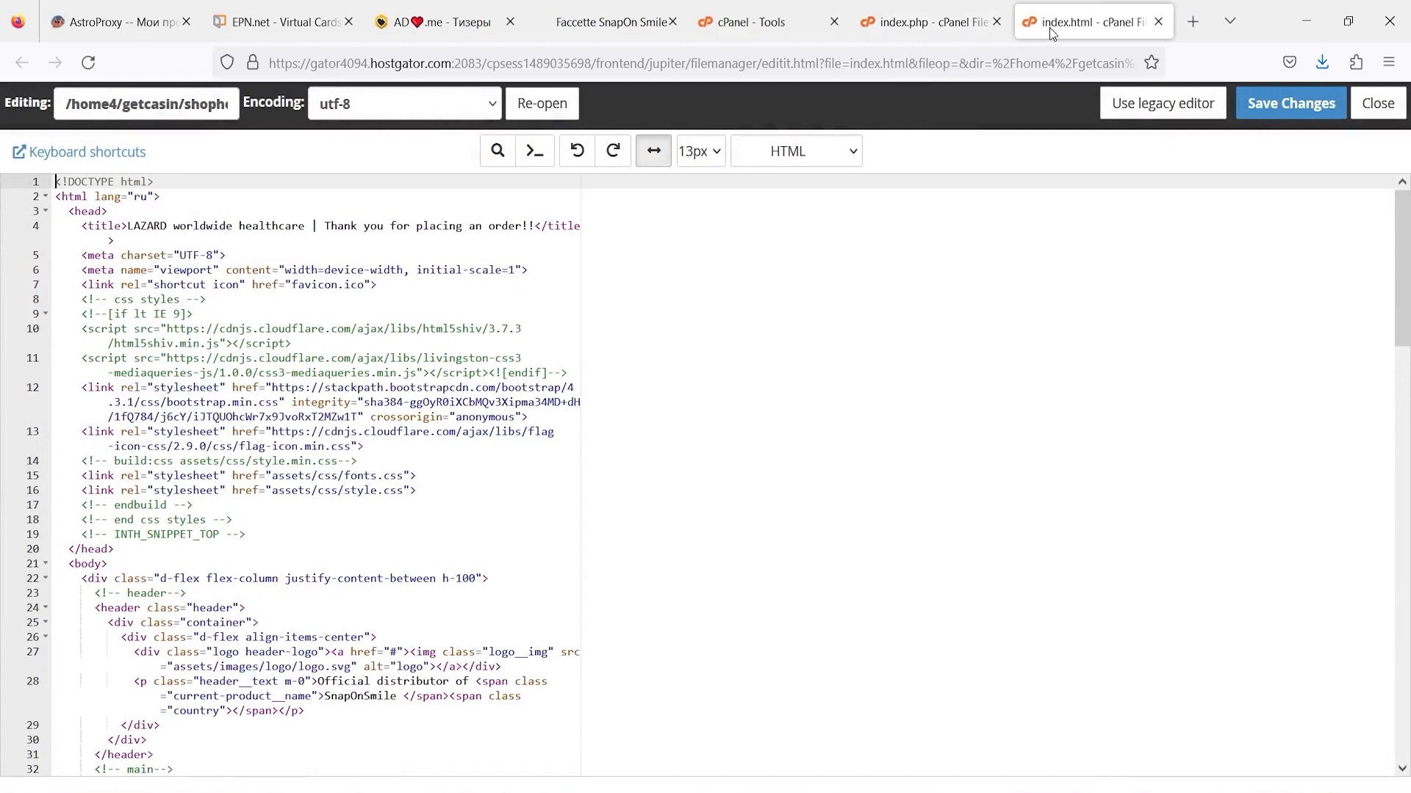
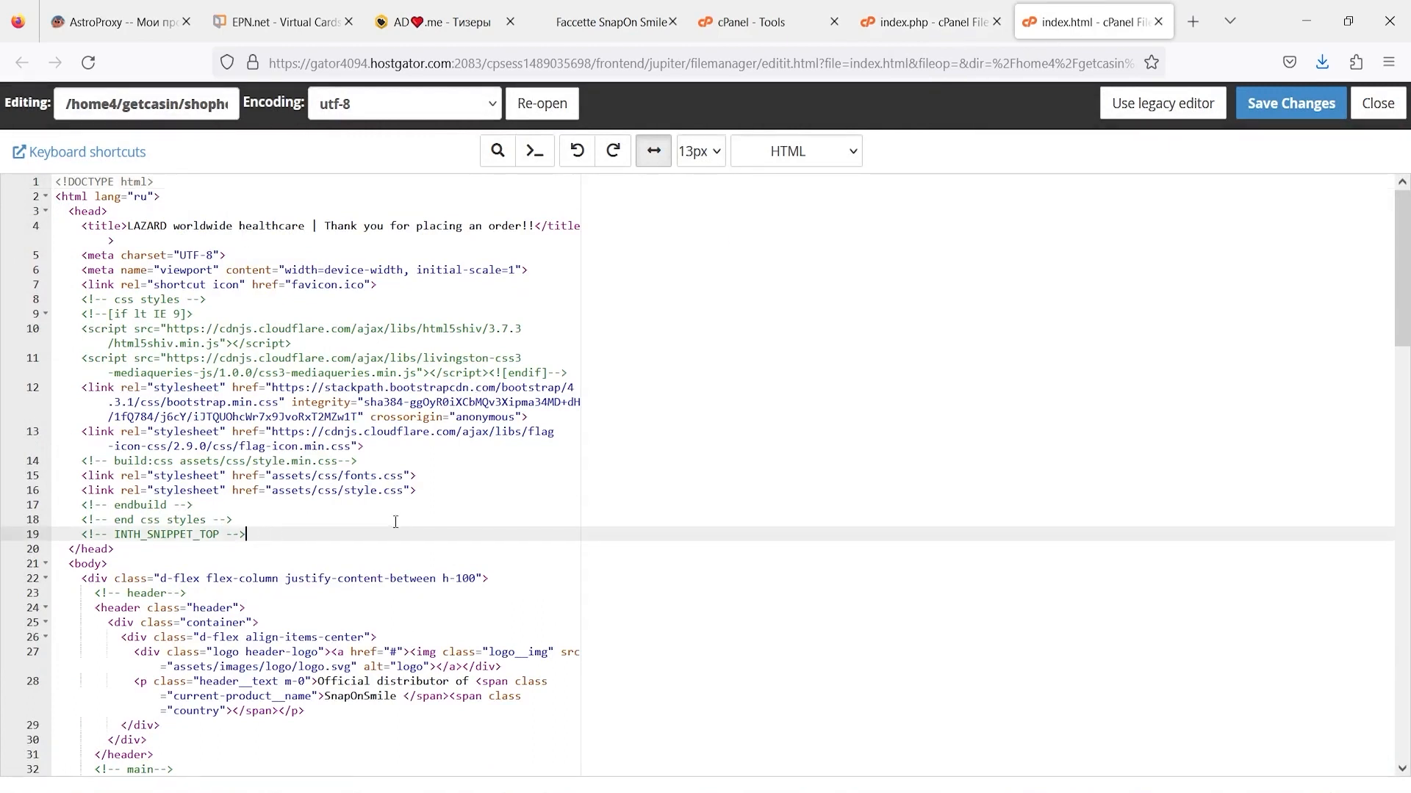
- Paste the Meta Pixel code on a new line just before </head> in index.html
{"action": "key", "text": "Return"}
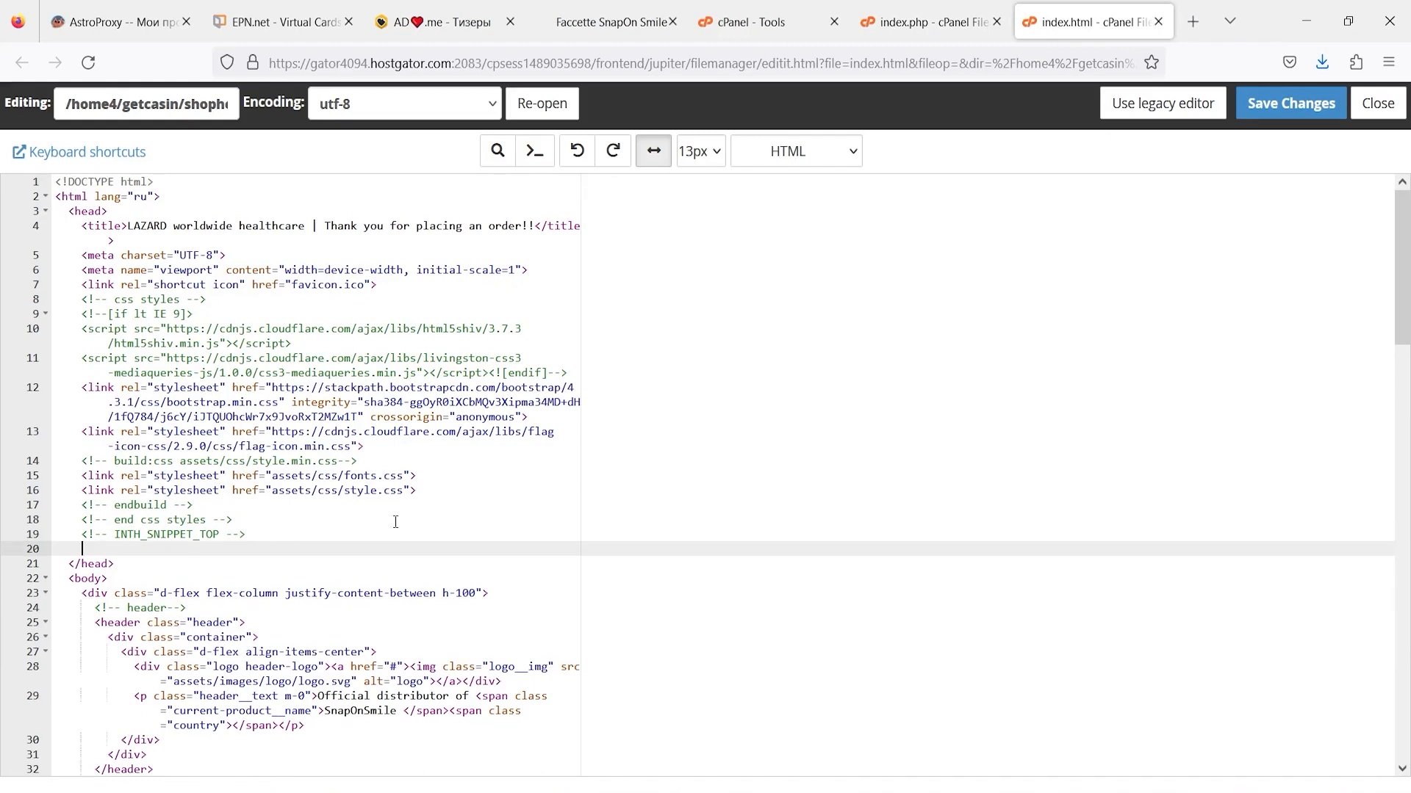
{"action": "key", "text": "ctrl+v"}
{"action": "scroll", "coordinate": [395, 522], "scroll_direction": "down", "scroll_amount": 5}
{"action": "scroll", "coordinate": [229, 496], "scroll_direction": "up", "scroll_amount": 3}
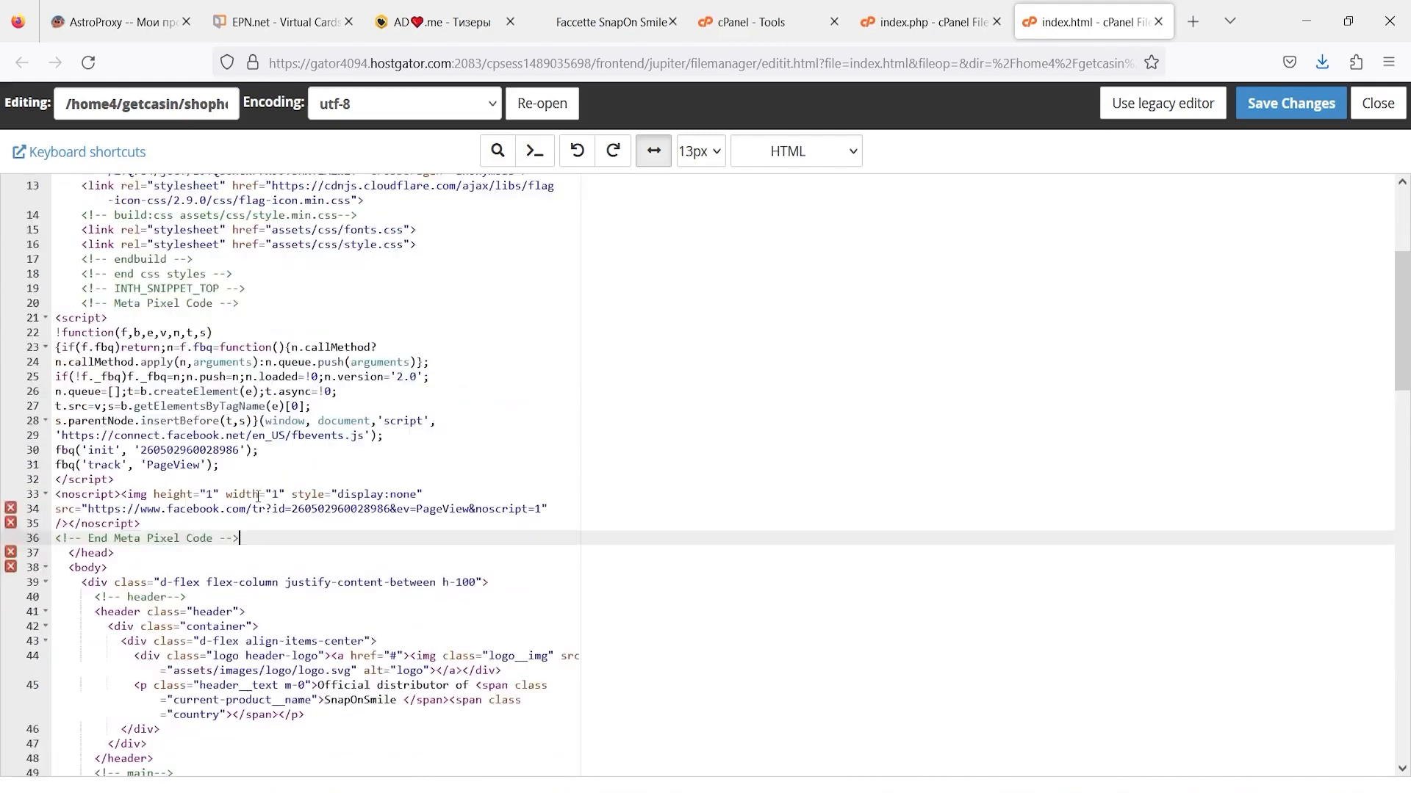
- Duplicate the fbq('track', 'PageView') line and change the copy to fbq('track', 'Lead')
{"action": "left_click", "coordinate": [216, 582]}
{"action": "key", "text": "shift+Home"}
{"action": "key", "text": "ctrl+c"}
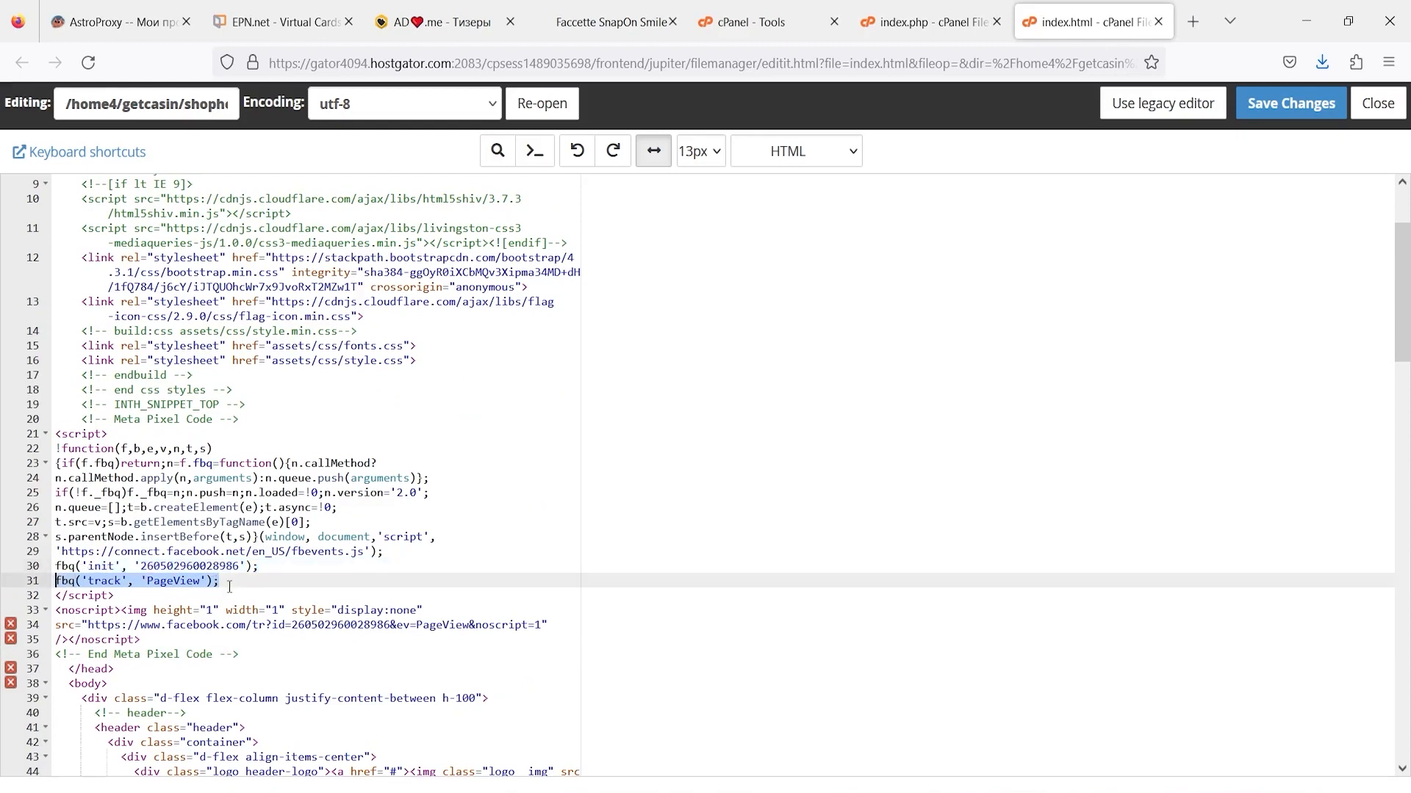
{"action": "left_click", "coordinate": [245, 579]}
{"action": "key", "text": "Return"}
{"action": "key", "text": "ctrl+v"}
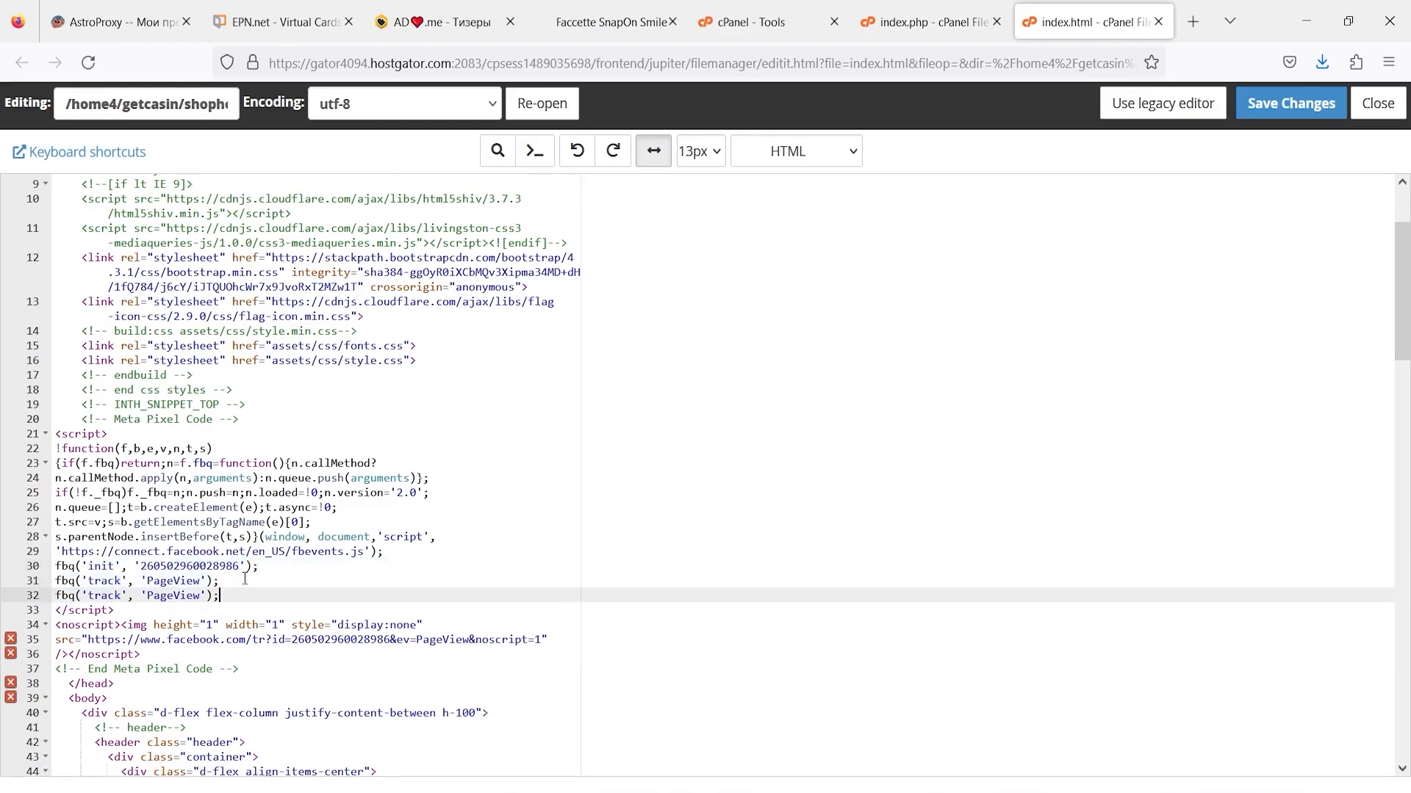
{"action": "left_click_drag", "start_coordinate": [206, 596], "coordinate": [149, 596]}
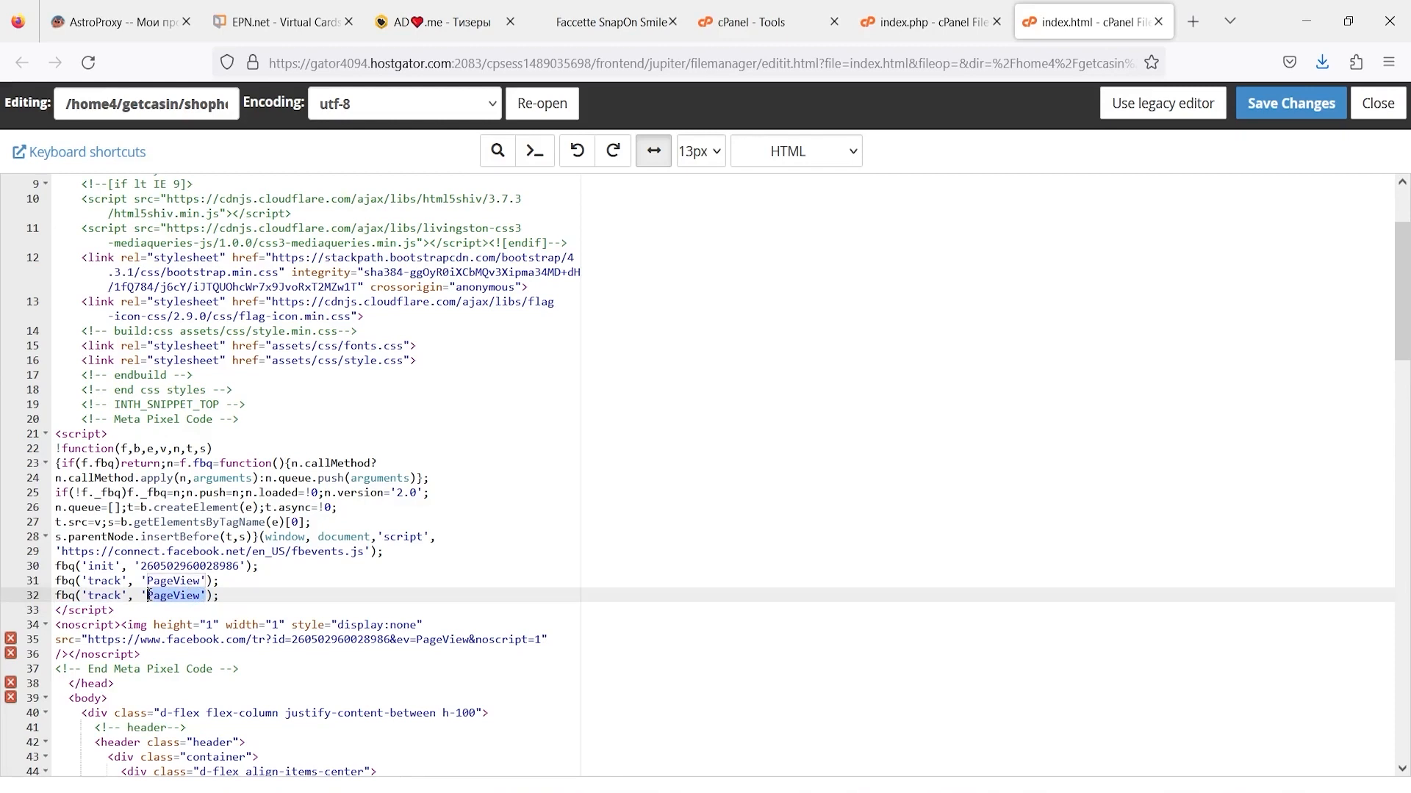
{"action": "type", "text": "Lead"}
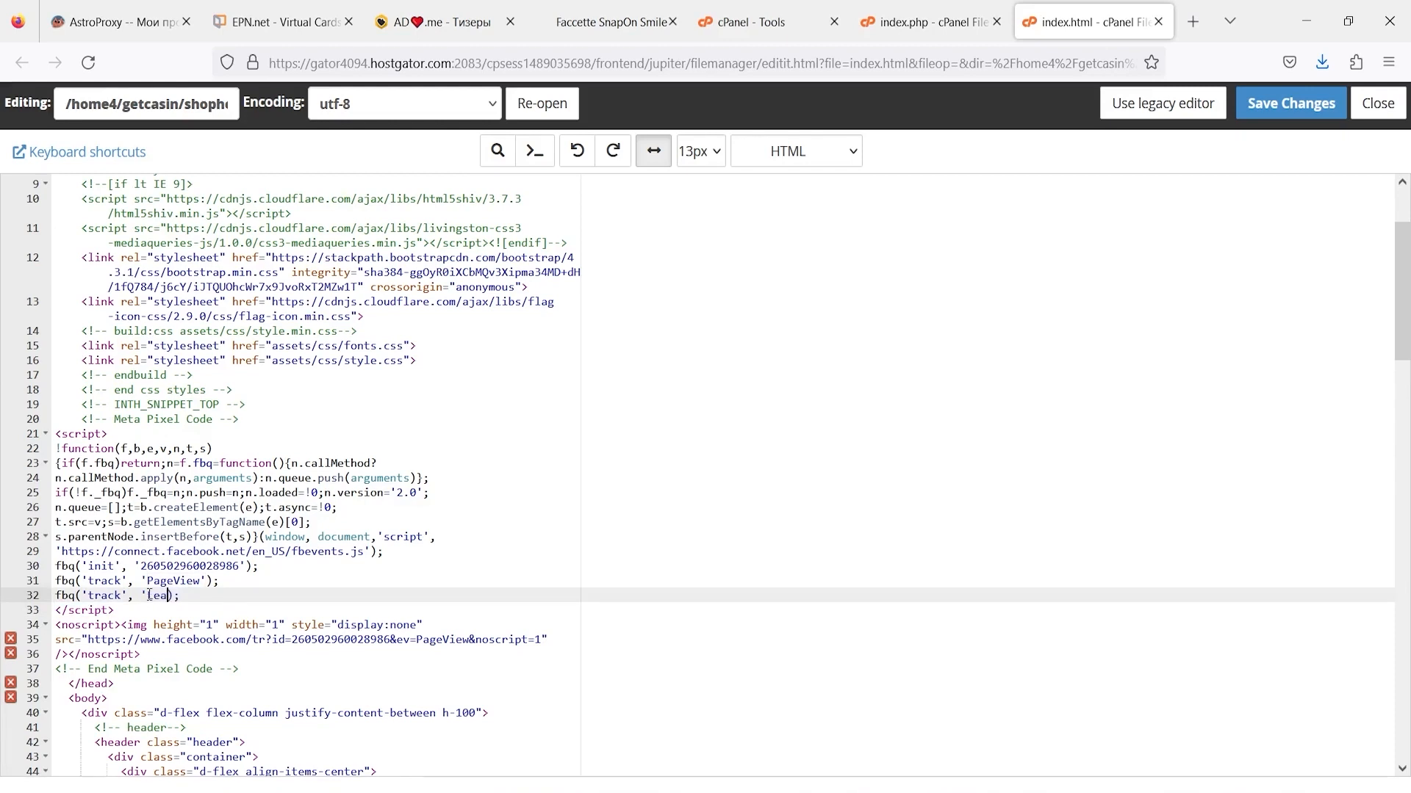
{"action": "type", "text": "\""}
{"action": "key", "text": "BackSpace"}
{"action": "type", "text": "/]"}
{"action": "key", "text": "BackSpace"}
{"action": "type", "text": "э"}
{"action": "key", "text": "BackSpace"}
{"action": "type", "text": "'"}
- Save the edited index.html and return to the Ads Manager window
{"action": "scroll", "coordinate": [661, 367], "scroll_direction": "down", "scroll_amount": 5}
{"action": "scroll", "coordinate": [662, 368], "scroll_direction": "up", "scroll_amount": 3}
{"action": "left_click", "coordinate": [1306, 113]}
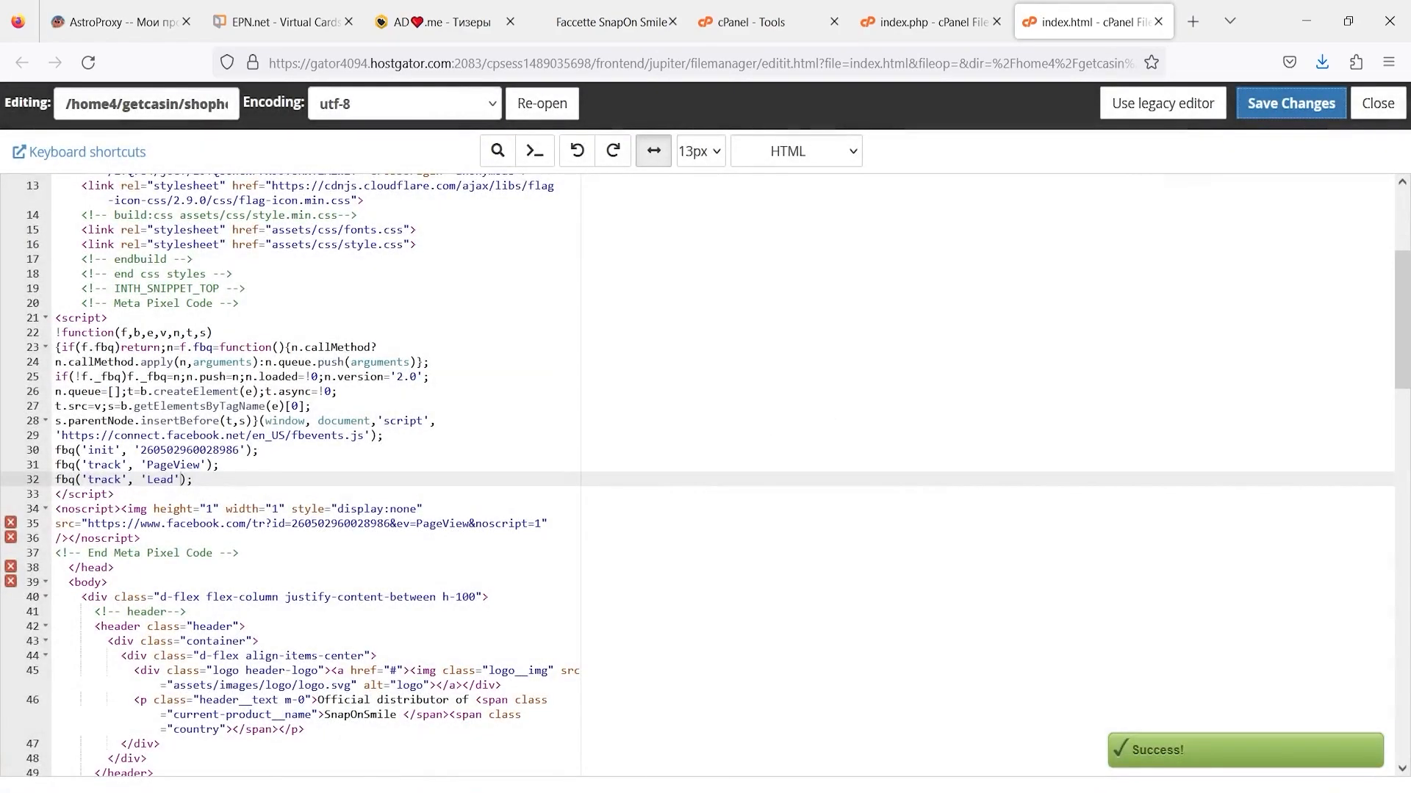
{"action": "key", "text": "alt+Tab"}
{"action": "scroll", "coordinate": [692, 411], "scroll_direction": "up", "scroll_amount": 5}
- Publish the Leads ad (Опублікувати) and close the editor back to the ads table
{"action": "scroll", "coordinate": [692, 412], "scroll_direction": "down", "scroll_amount": 5}
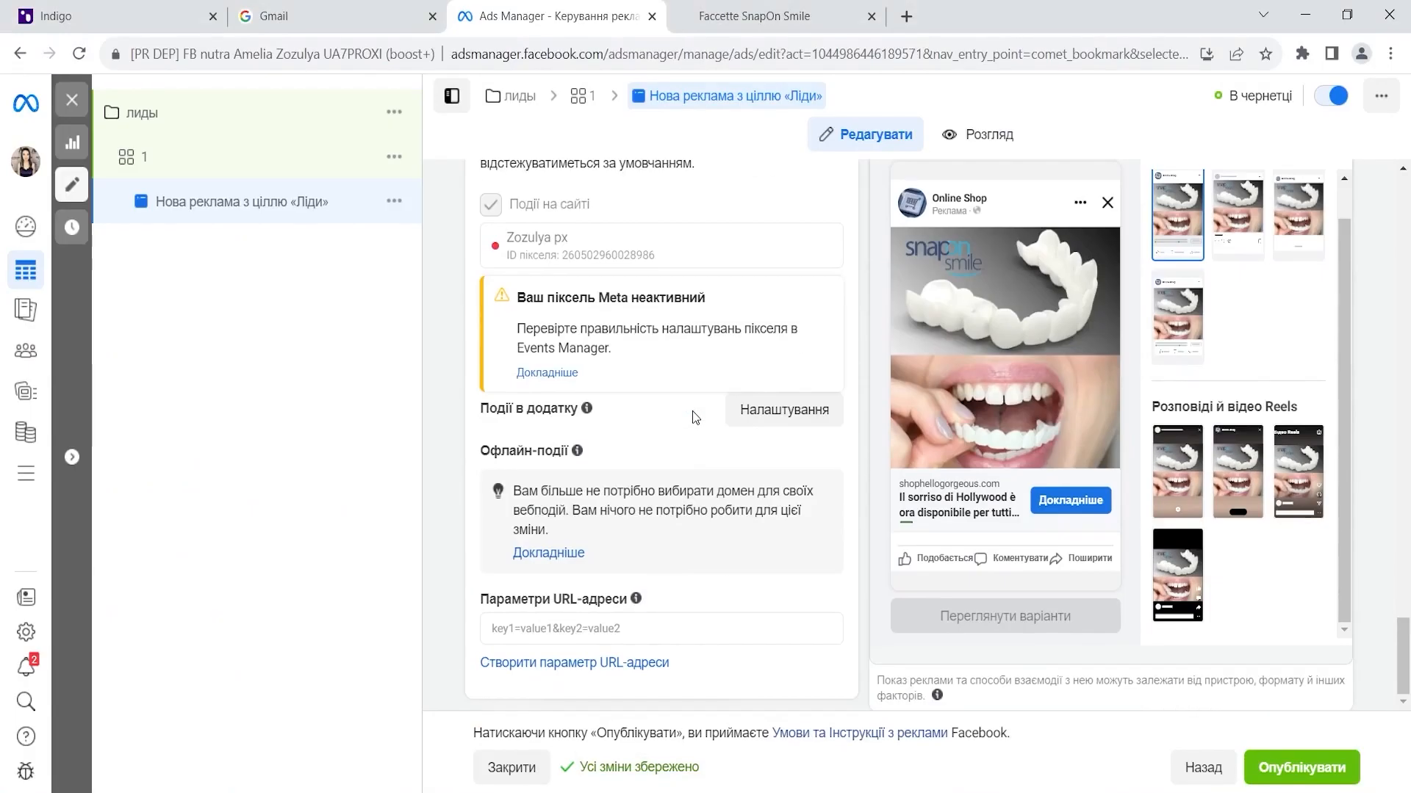
{"action": "scroll", "coordinate": [761, 449], "scroll_direction": "up", "scroll_amount": 1}
{"action": "scroll", "coordinate": [761, 449], "scroll_direction": "down", "scroll_amount": 1}
{"action": "left_click", "coordinate": [1262, 770]}
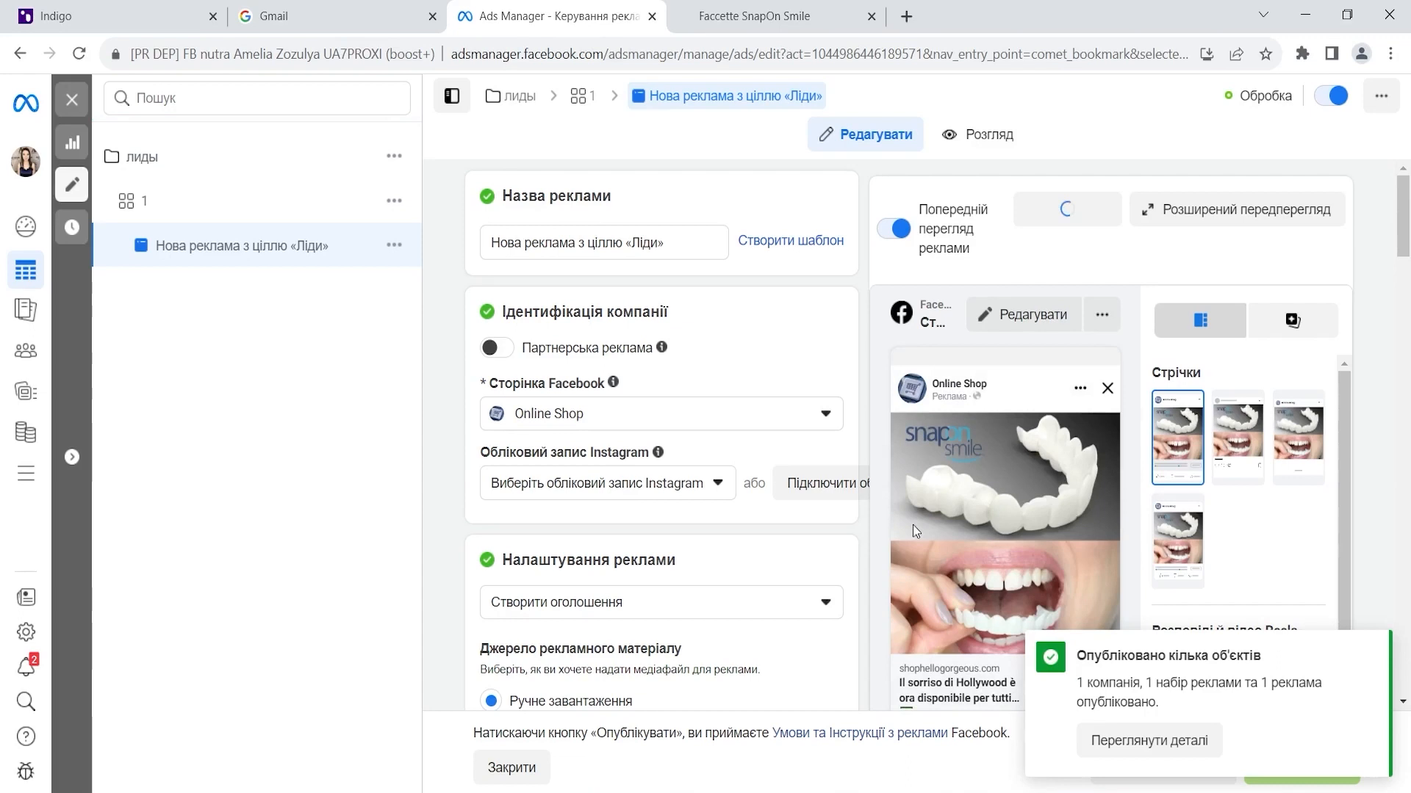
{"action": "left_click", "coordinate": [72, 102]}
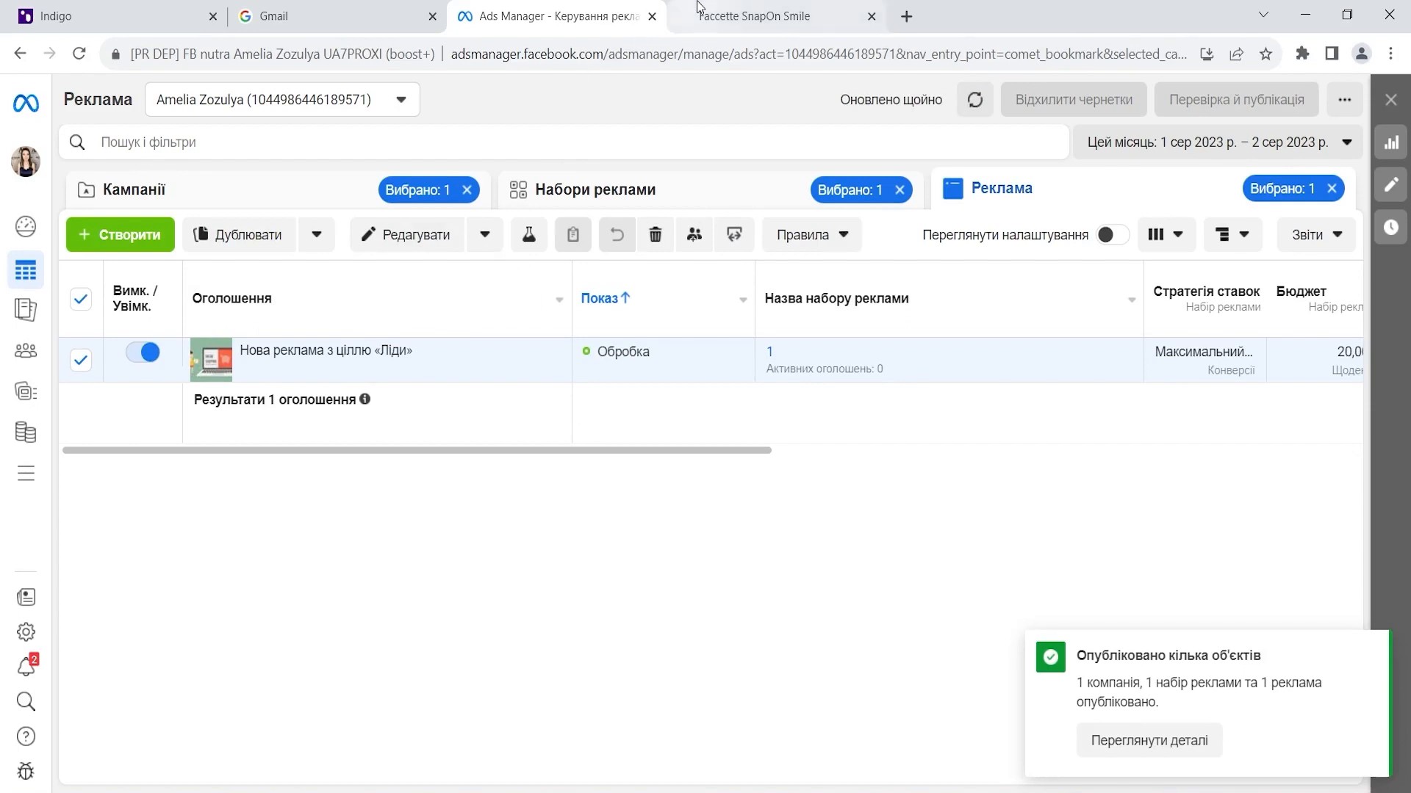
- Browse the Набори реклами, Кампанії and Реклама tabs to check the new ad's review status
{"action": "left_click", "coordinate": [704, 208]}
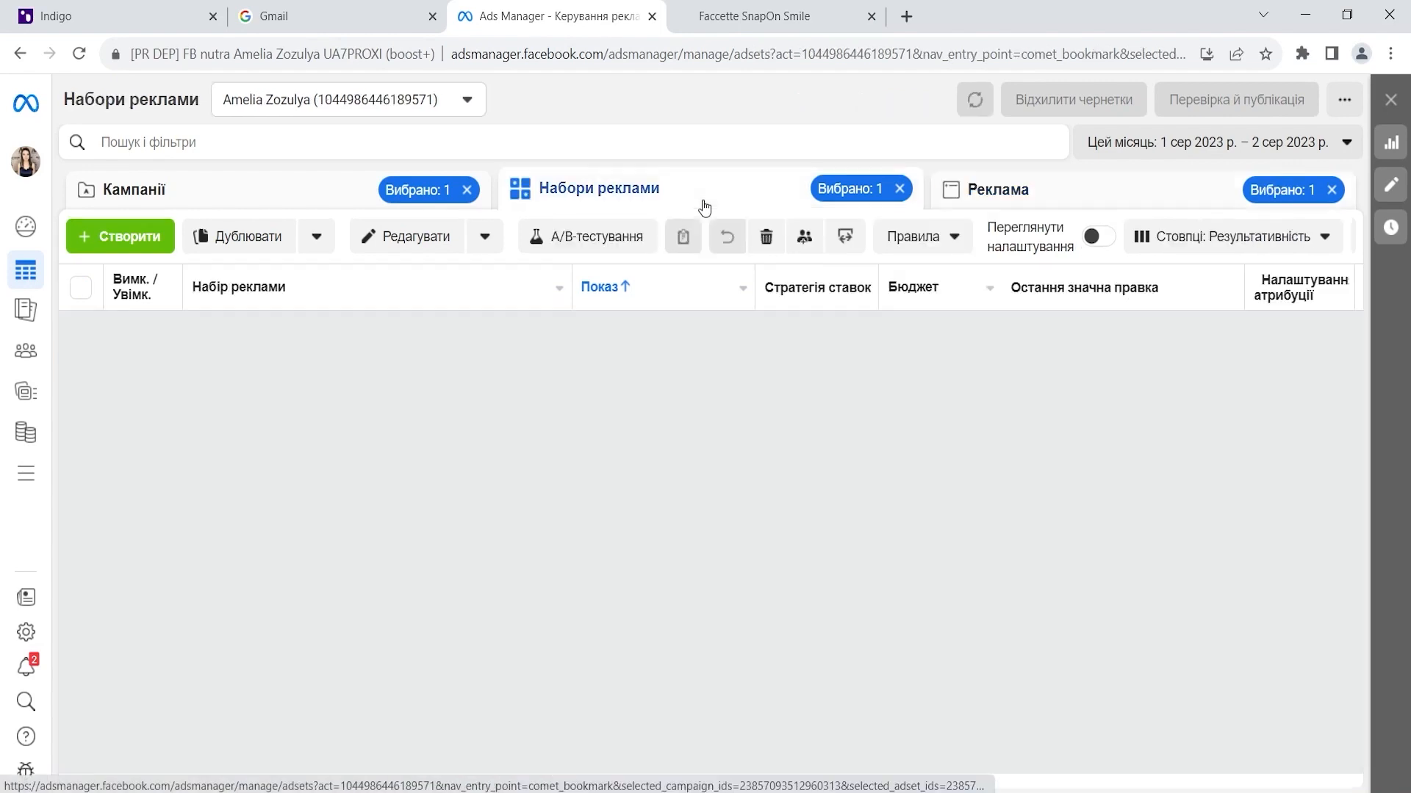
{"action": "left_click", "coordinate": [321, 203]}
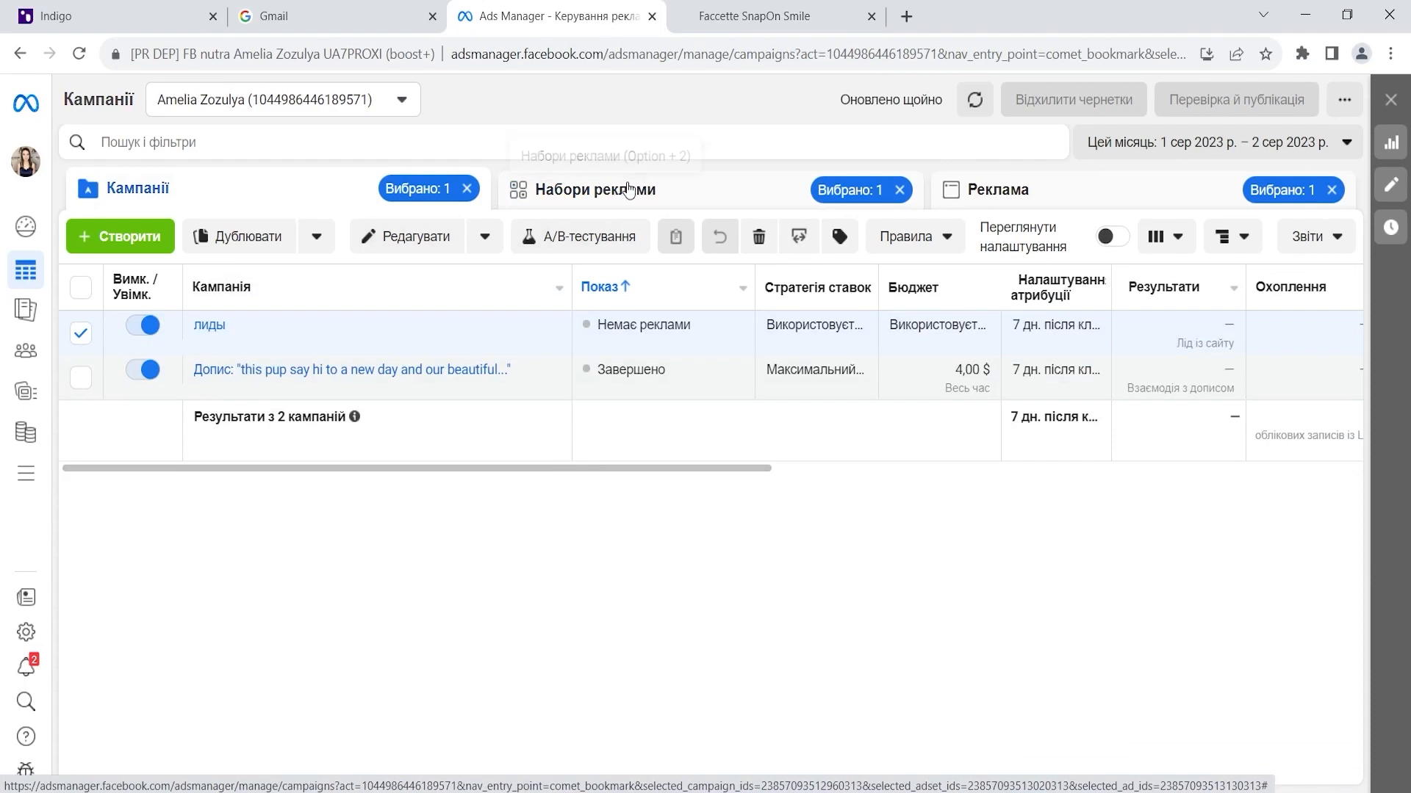
{"action": "left_click", "coordinate": [625, 184]}
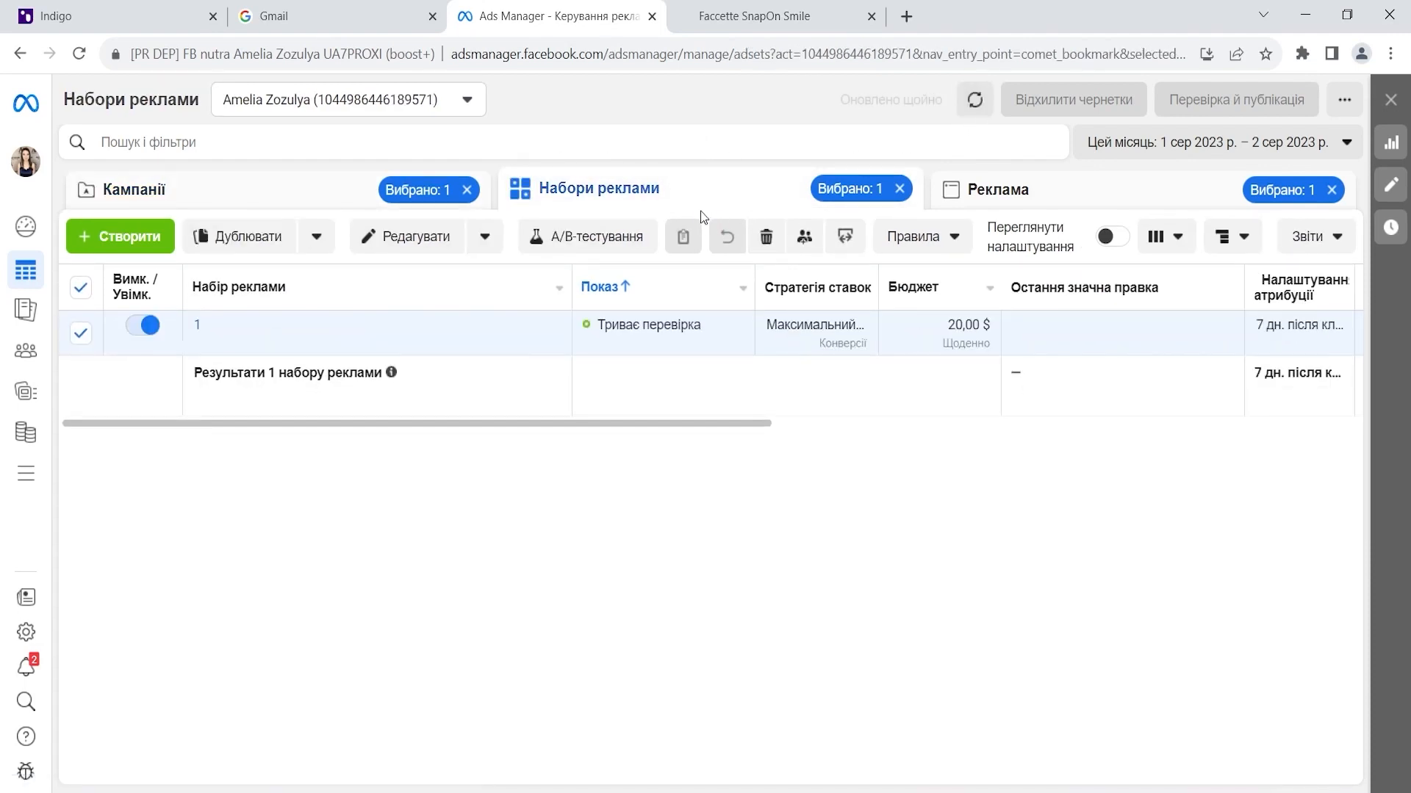
{"action": "left_click", "coordinate": [1092, 192]}
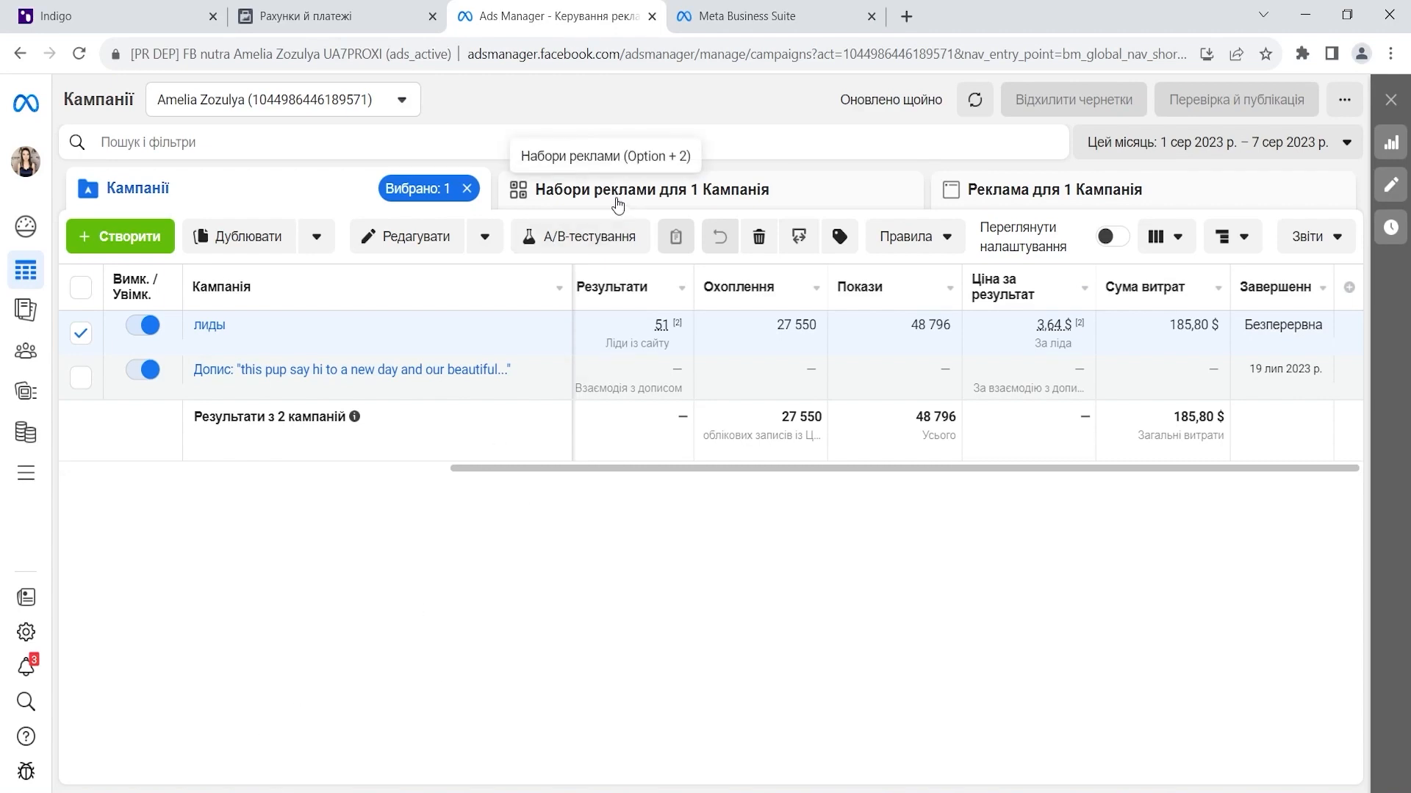
- Compare cost per lead across the лиды campaign's three ad sets and six ads
{"action": "left_click", "coordinate": [618, 205]}
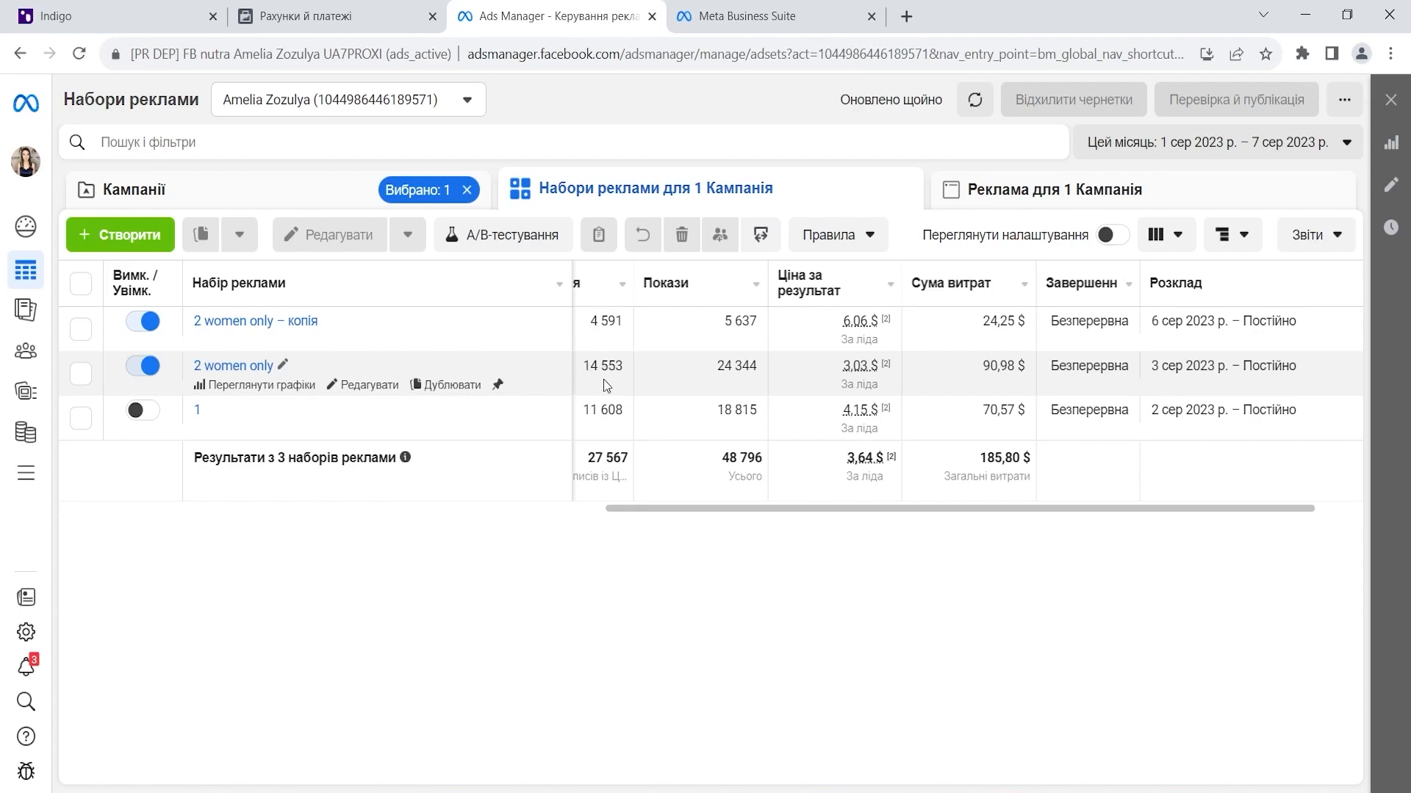
{"action": "left_click", "coordinate": [1029, 189]}
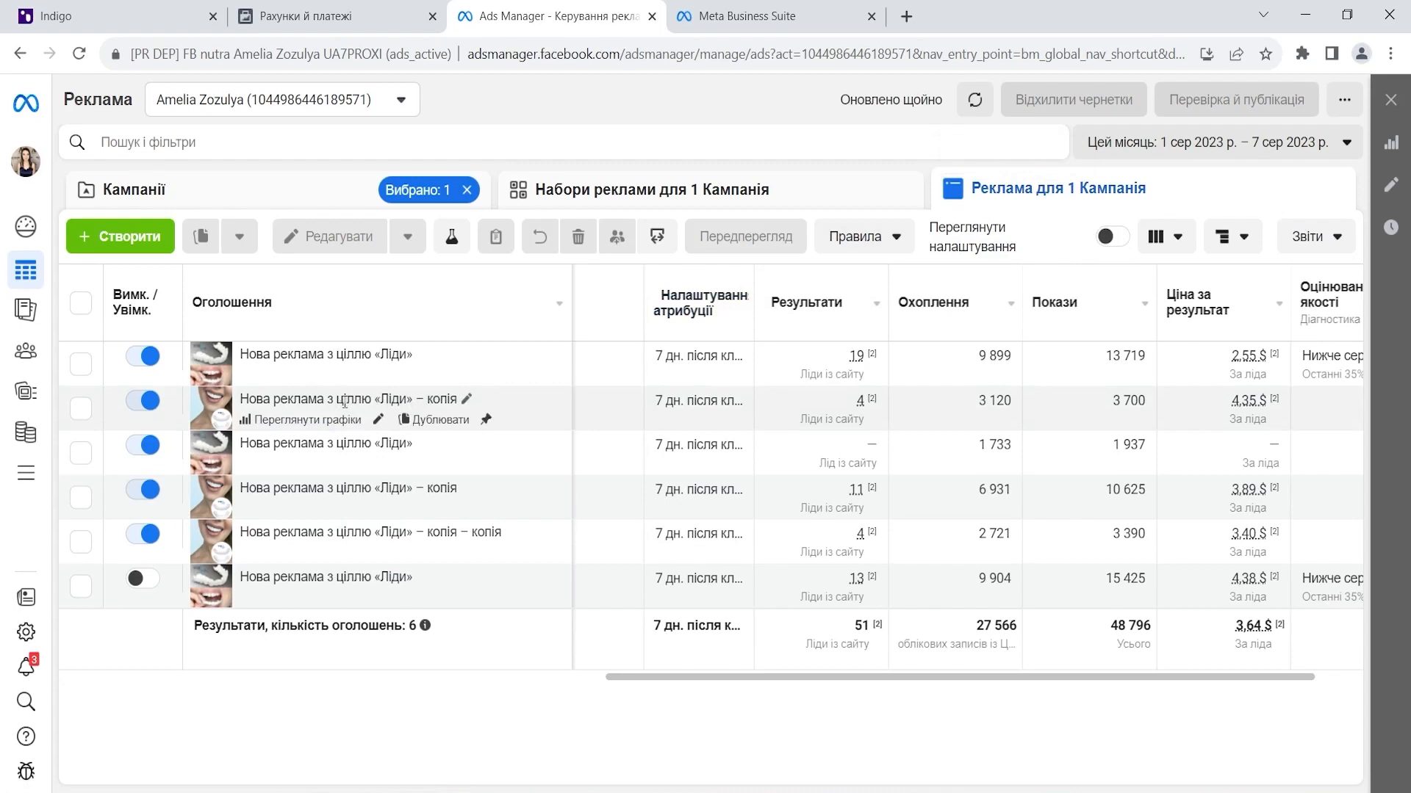
{"action": "left_click", "coordinate": [721, 200]}
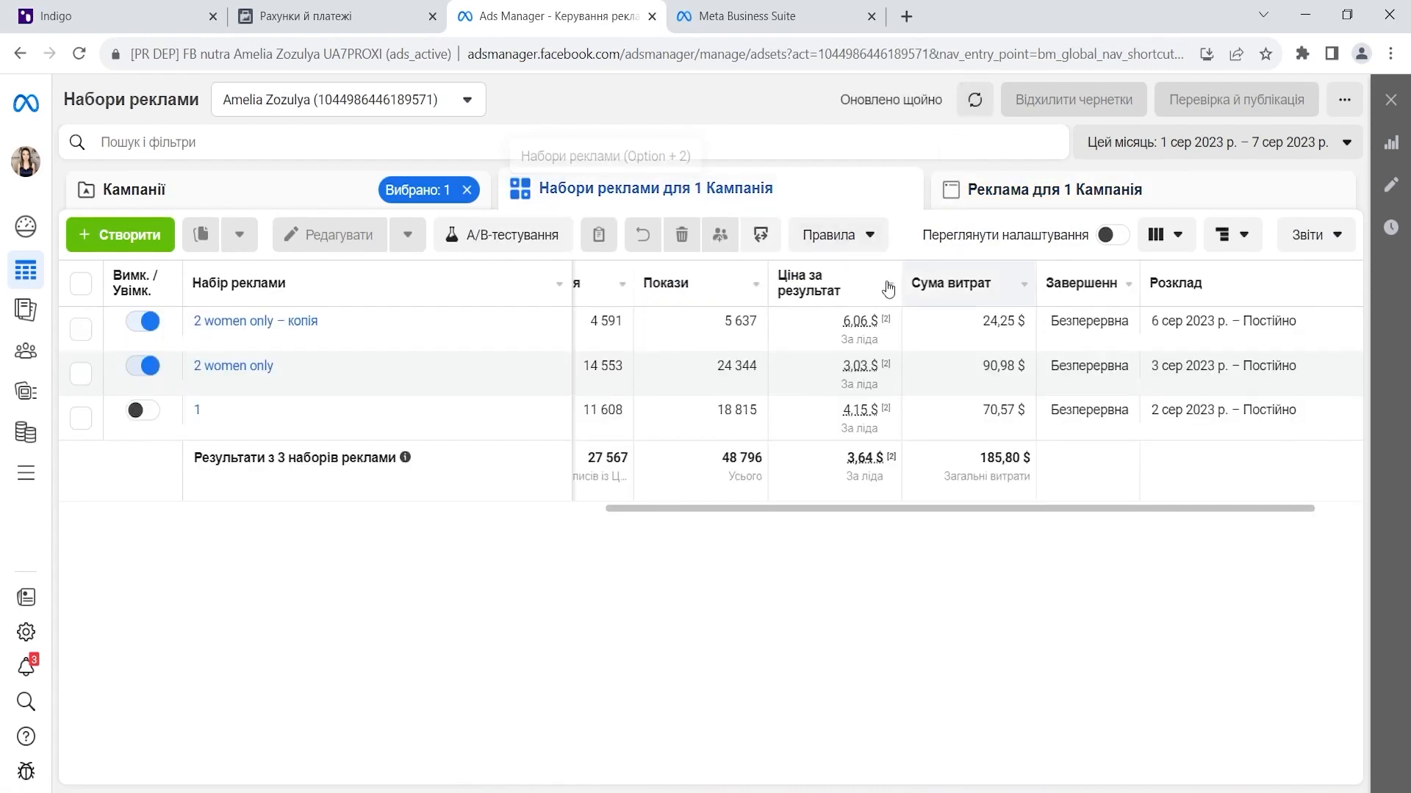
{"action": "mouse_move", "coordinate": [859, 328]}
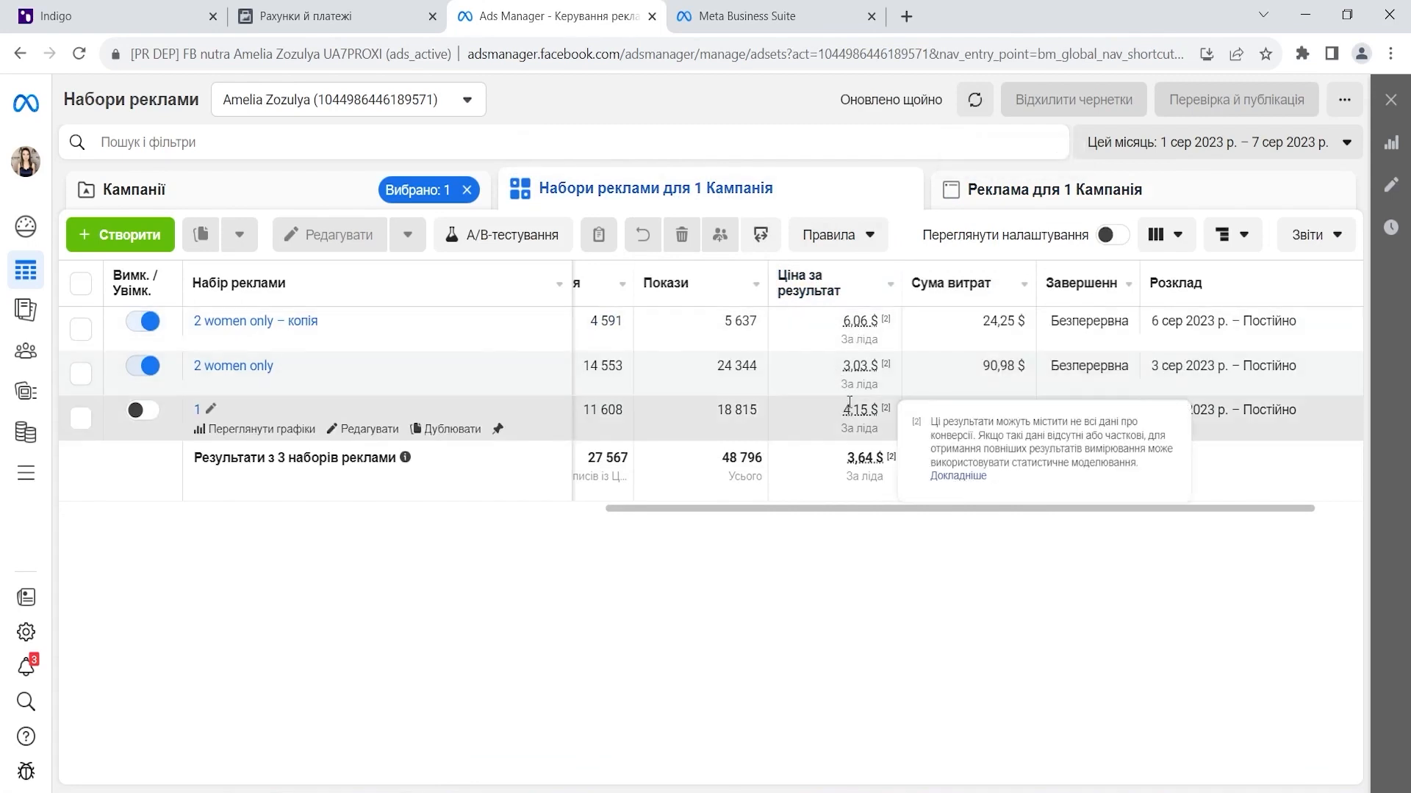
{"action": "mouse_move", "coordinate": [859, 365]}
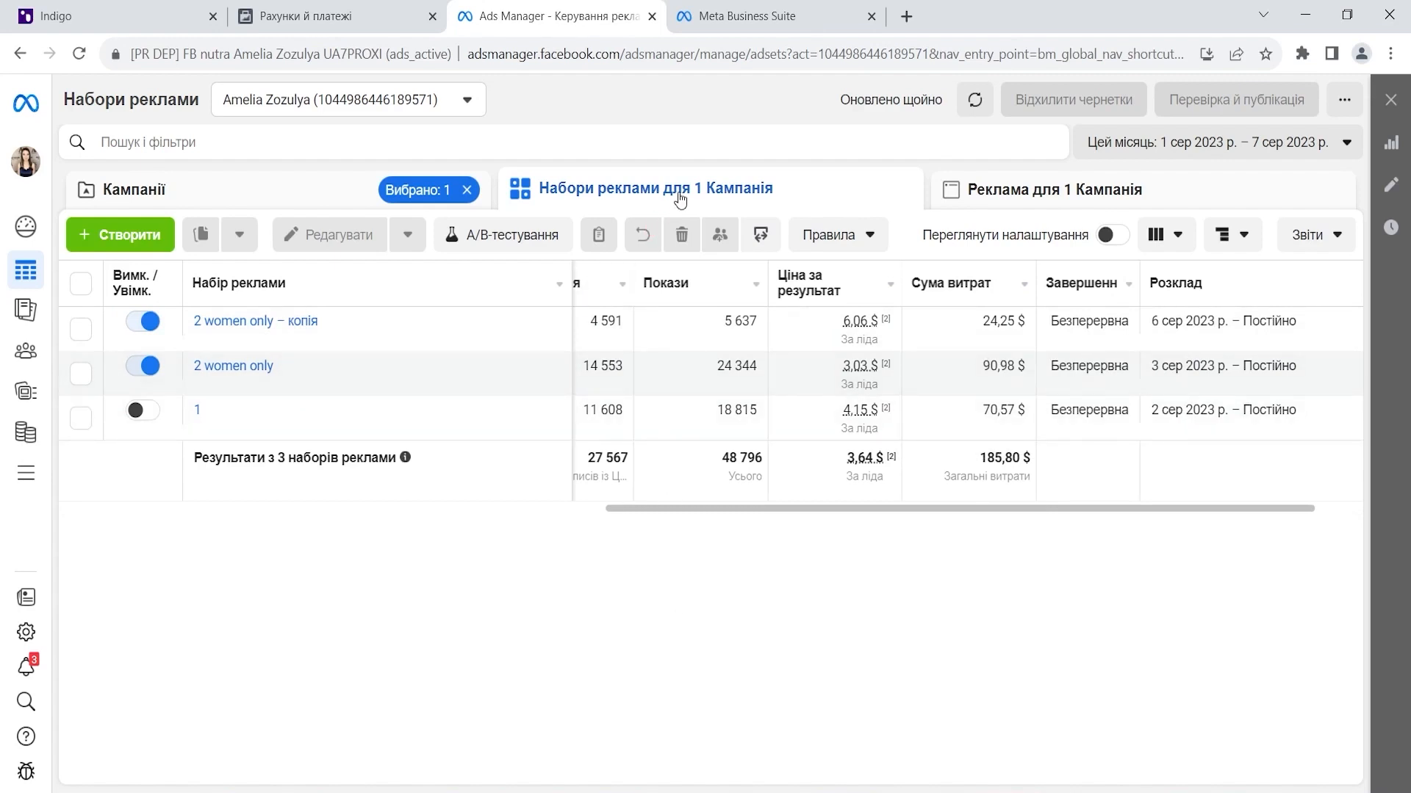
{"action": "left_click", "coordinate": [752, 25]}
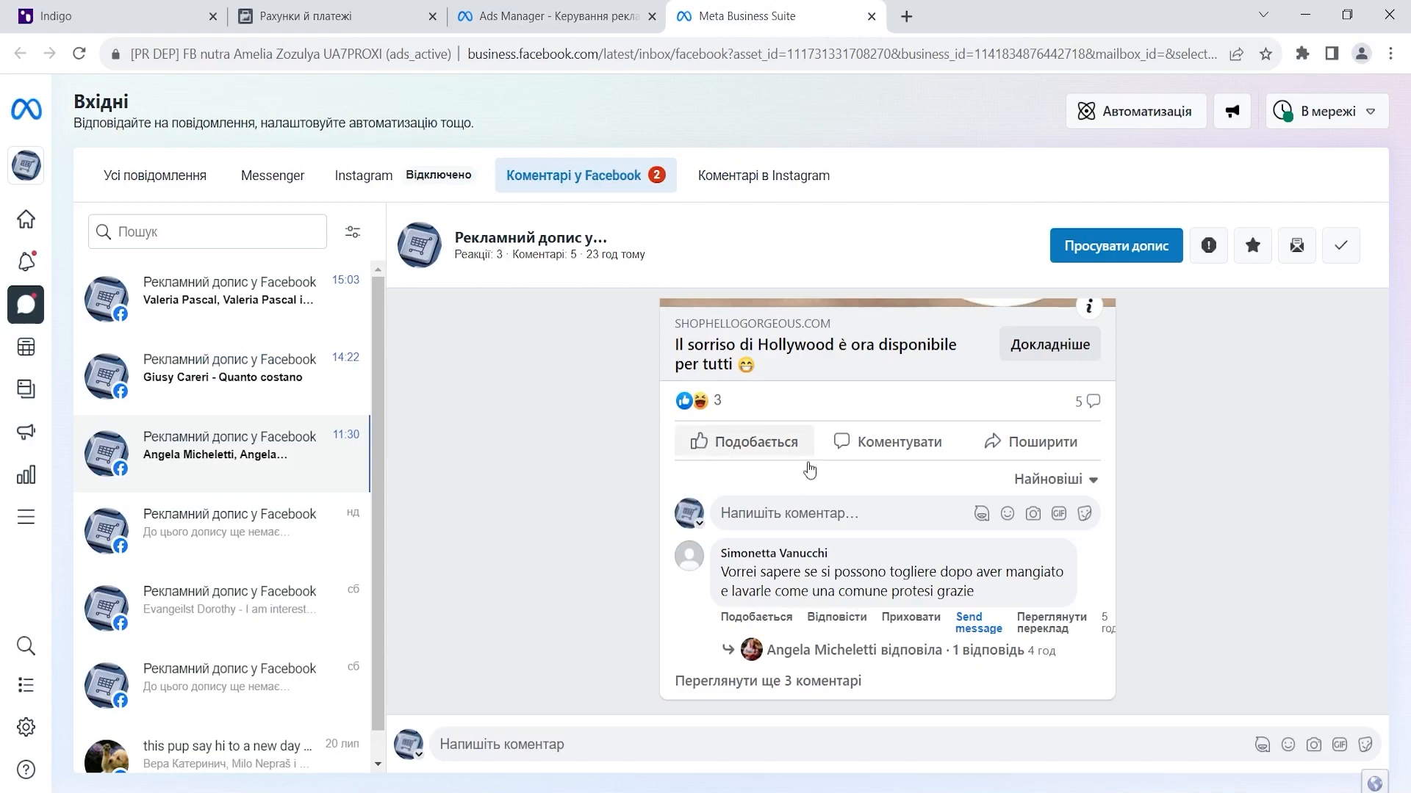
- Load all comments on the Hollywood-smile ad post and delete its four negative comments
{"action": "left_click", "coordinate": [801, 684]}
{"action": "scroll", "coordinate": [882, 587], "scroll_direction": "down", "scroll_amount": 2}
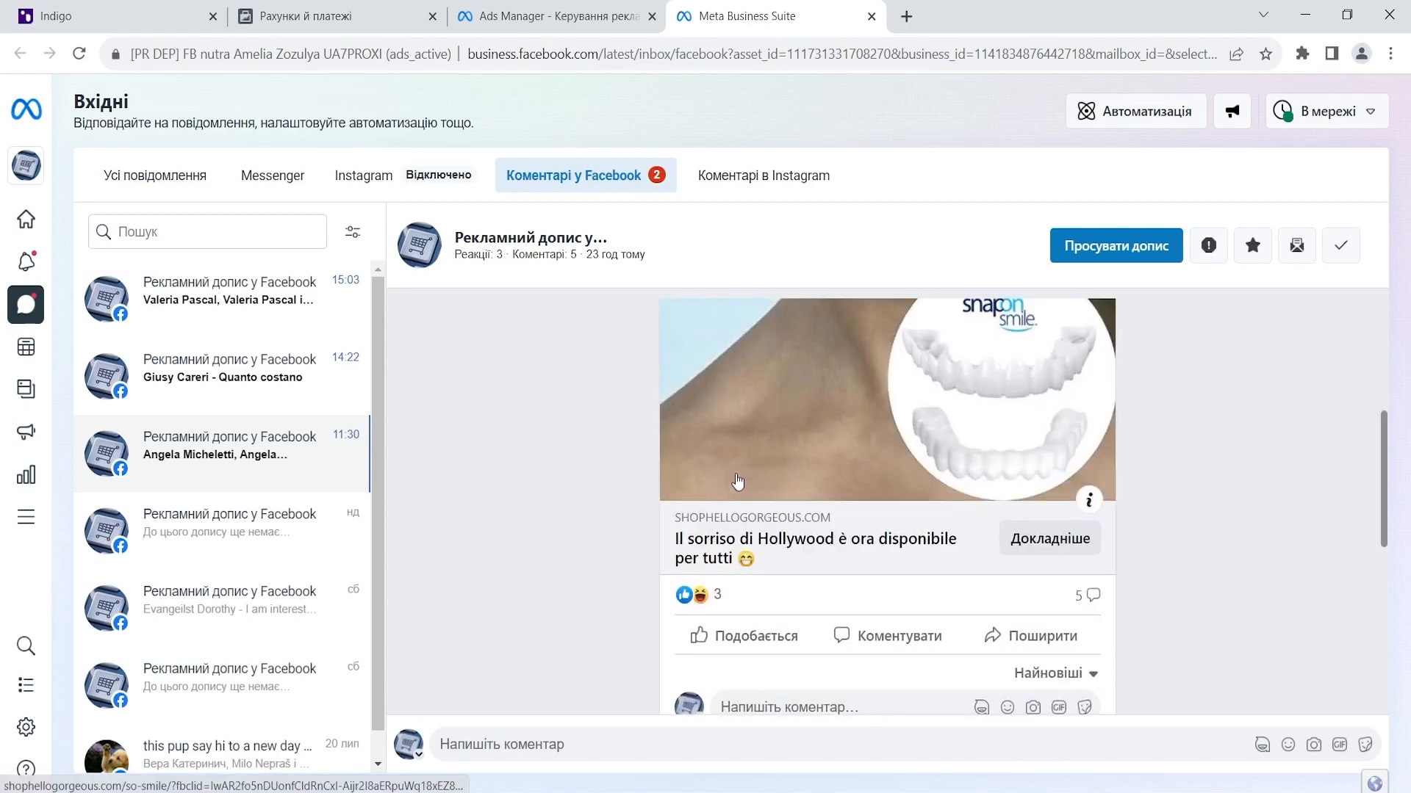
{"action": "scroll", "coordinate": [707, 481], "scroll_direction": "down", "scroll_amount": 4}
{"action": "left_click", "coordinate": [1094, 477]}
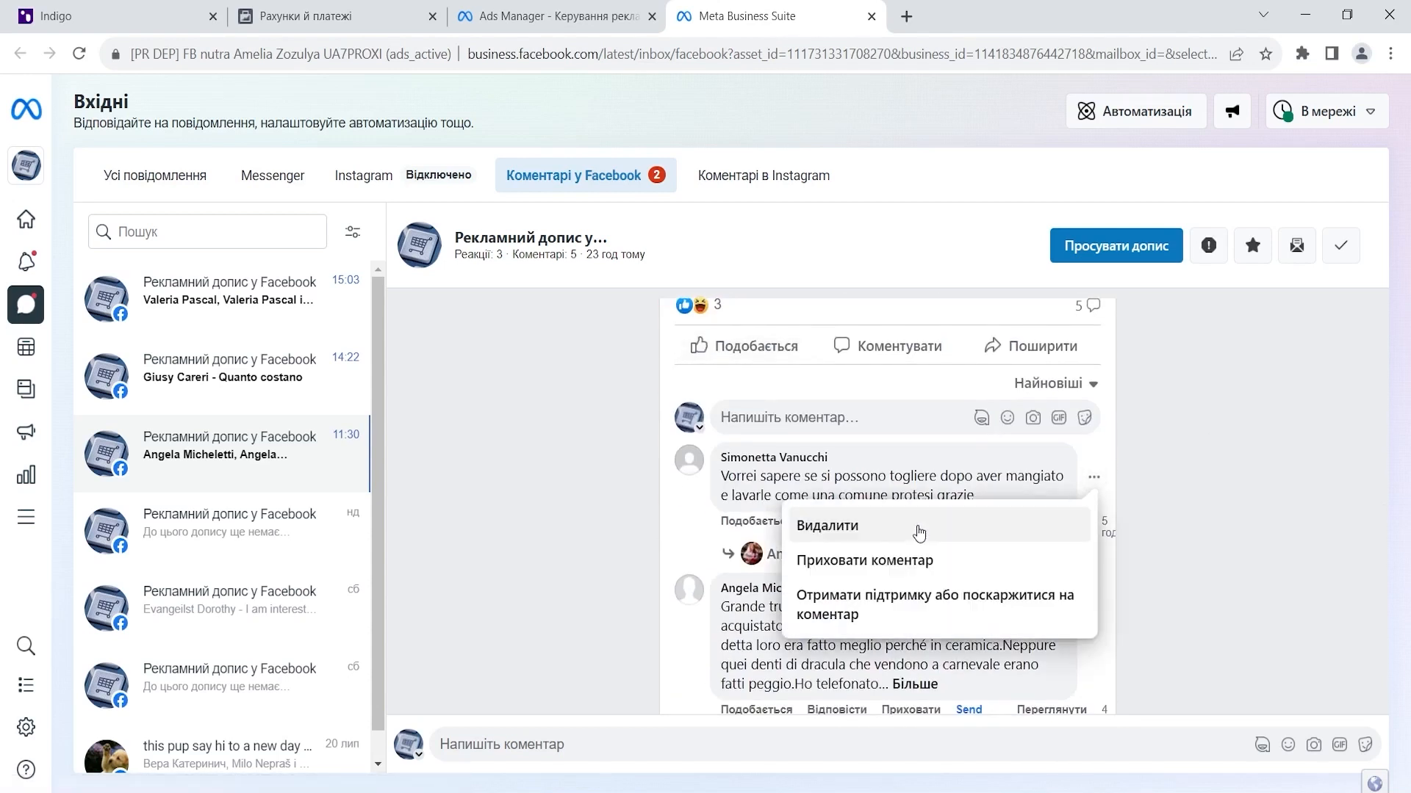
{"action": "left_click", "coordinate": [908, 526]}
{"action": "left_click", "coordinate": [902, 496]}
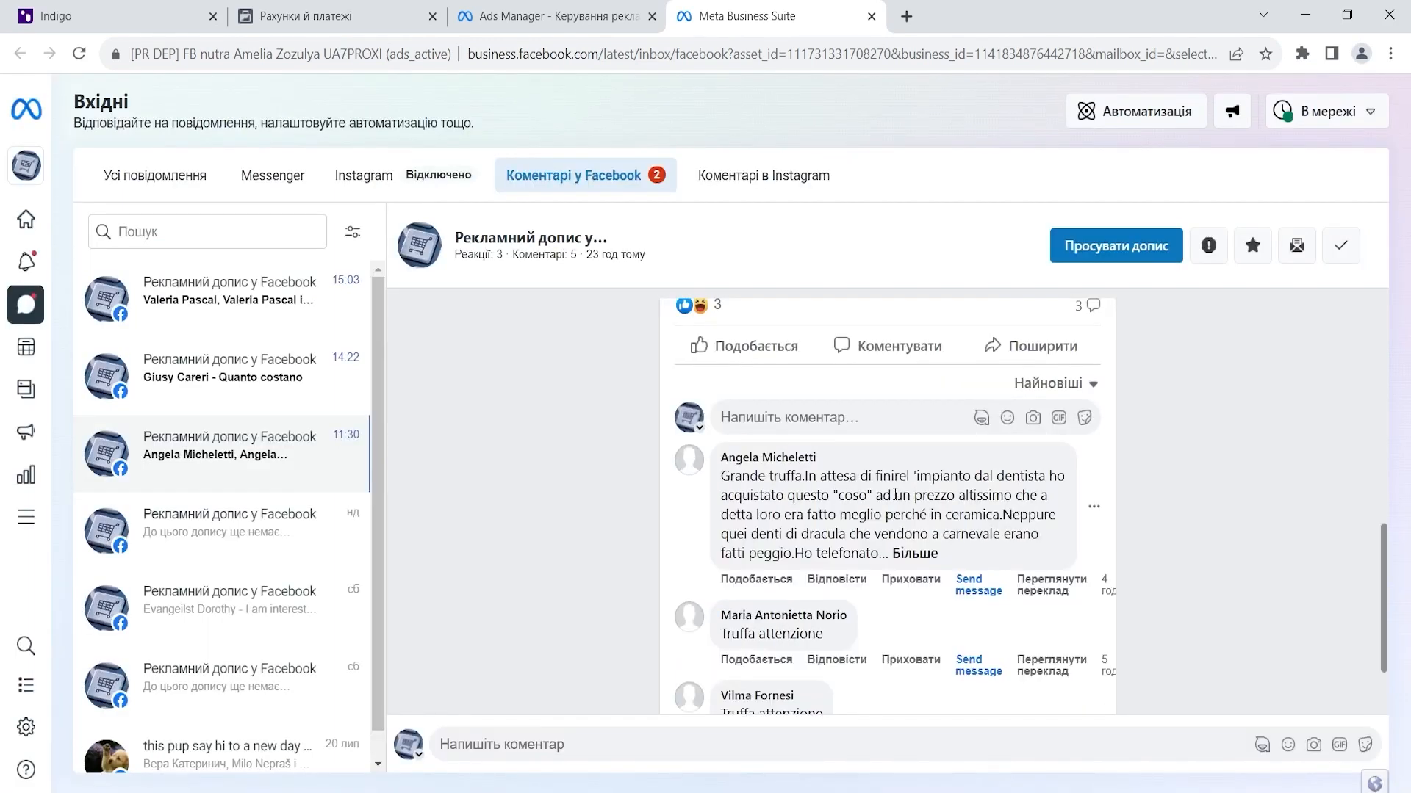
{"action": "left_click", "coordinate": [1094, 506]}
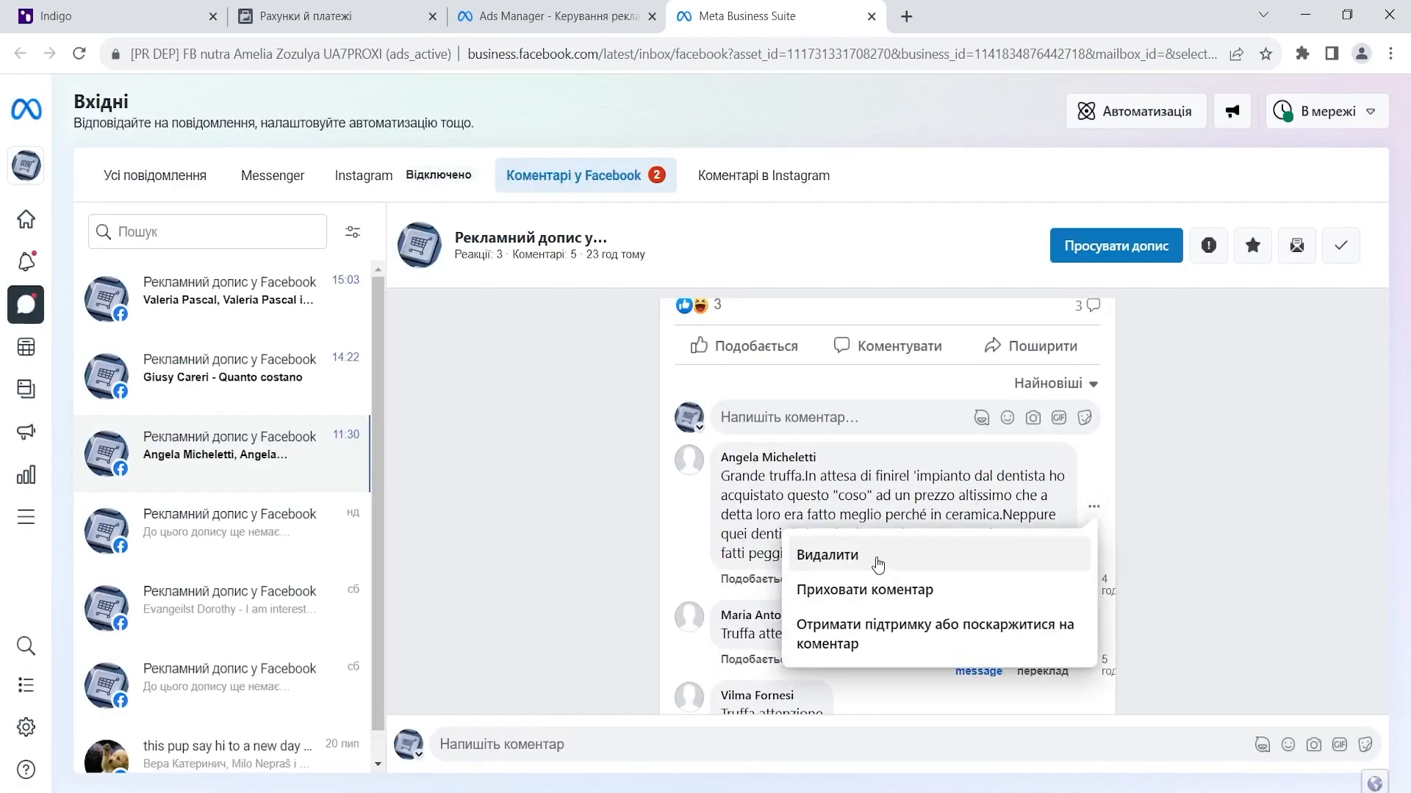
{"action": "left_click", "coordinate": [877, 551]}
{"action": "left_click", "coordinate": [877, 491]}
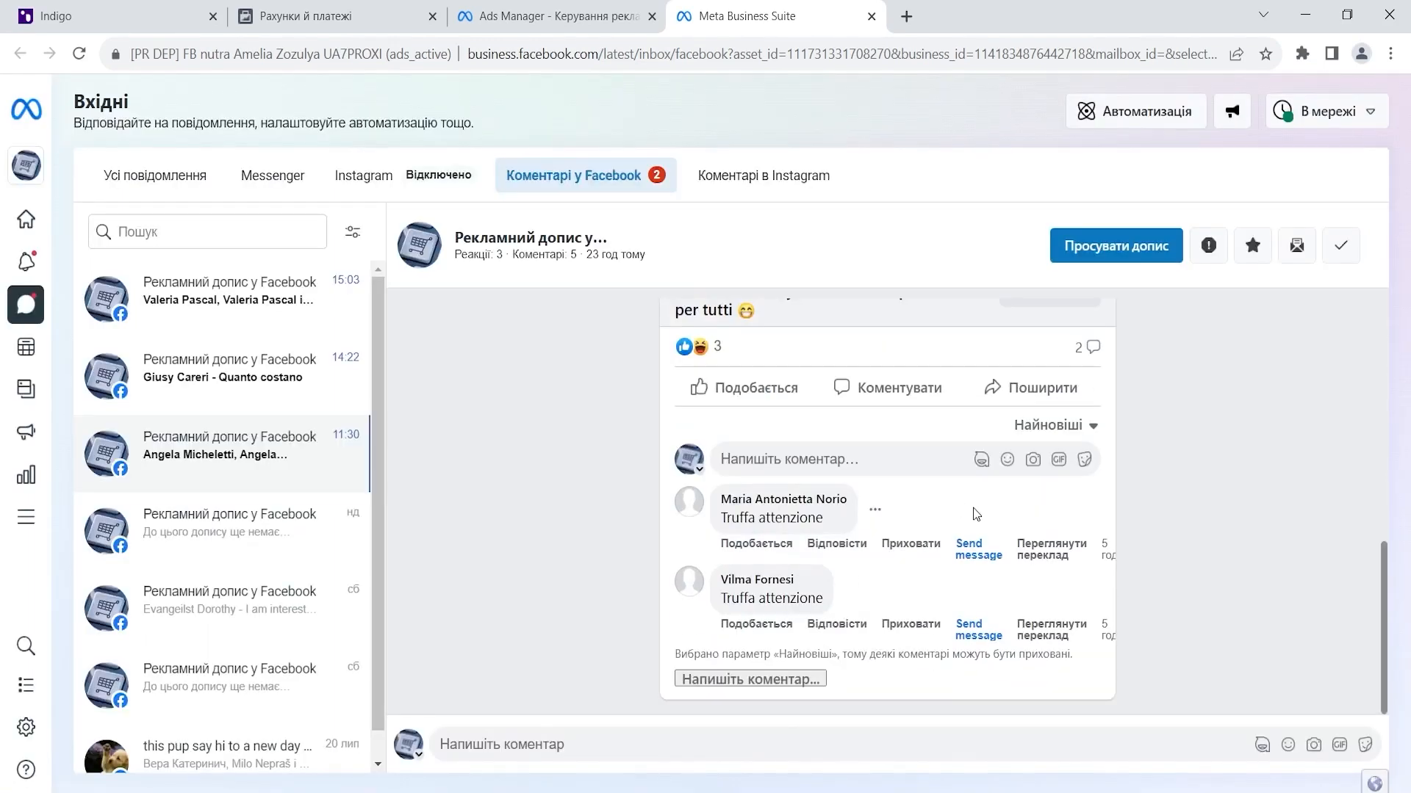
{"action": "left_click", "coordinate": [878, 512]}
{"action": "left_click", "coordinate": [796, 570]}
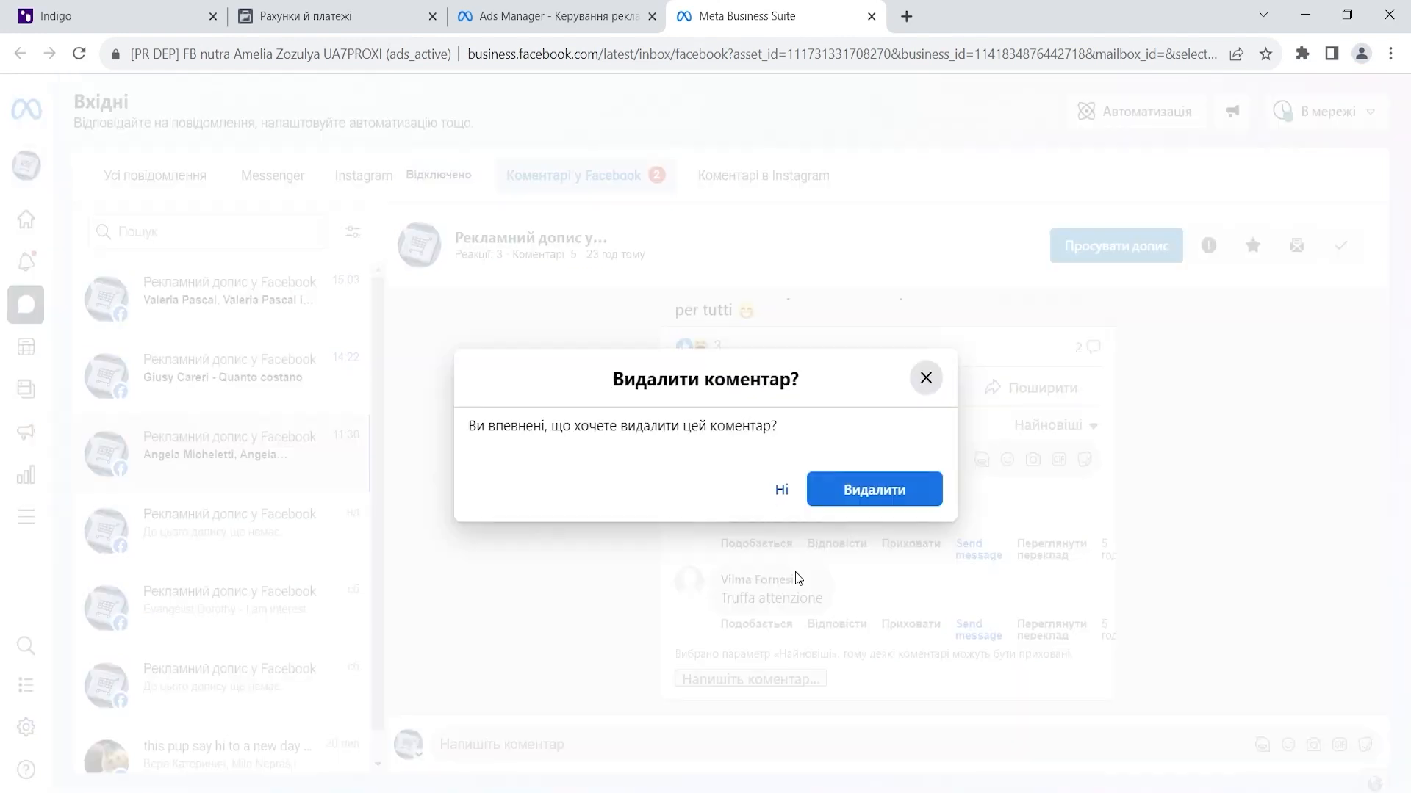
{"action": "left_click", "coordinate": [877, 506]}
{"action": "left_click", "coordinate": [850, 590]}
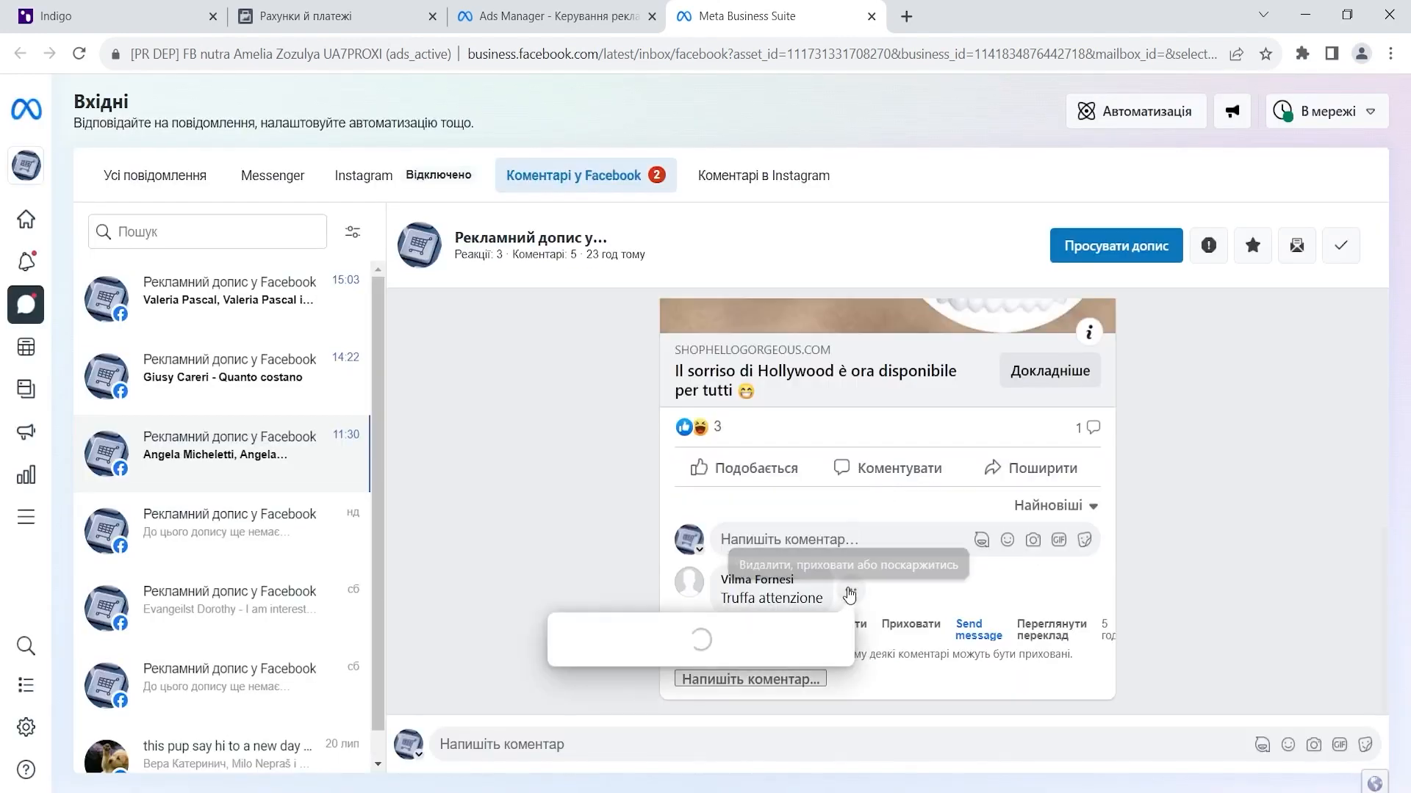
{"action": "left_click", "coordinate": [764, 640]}
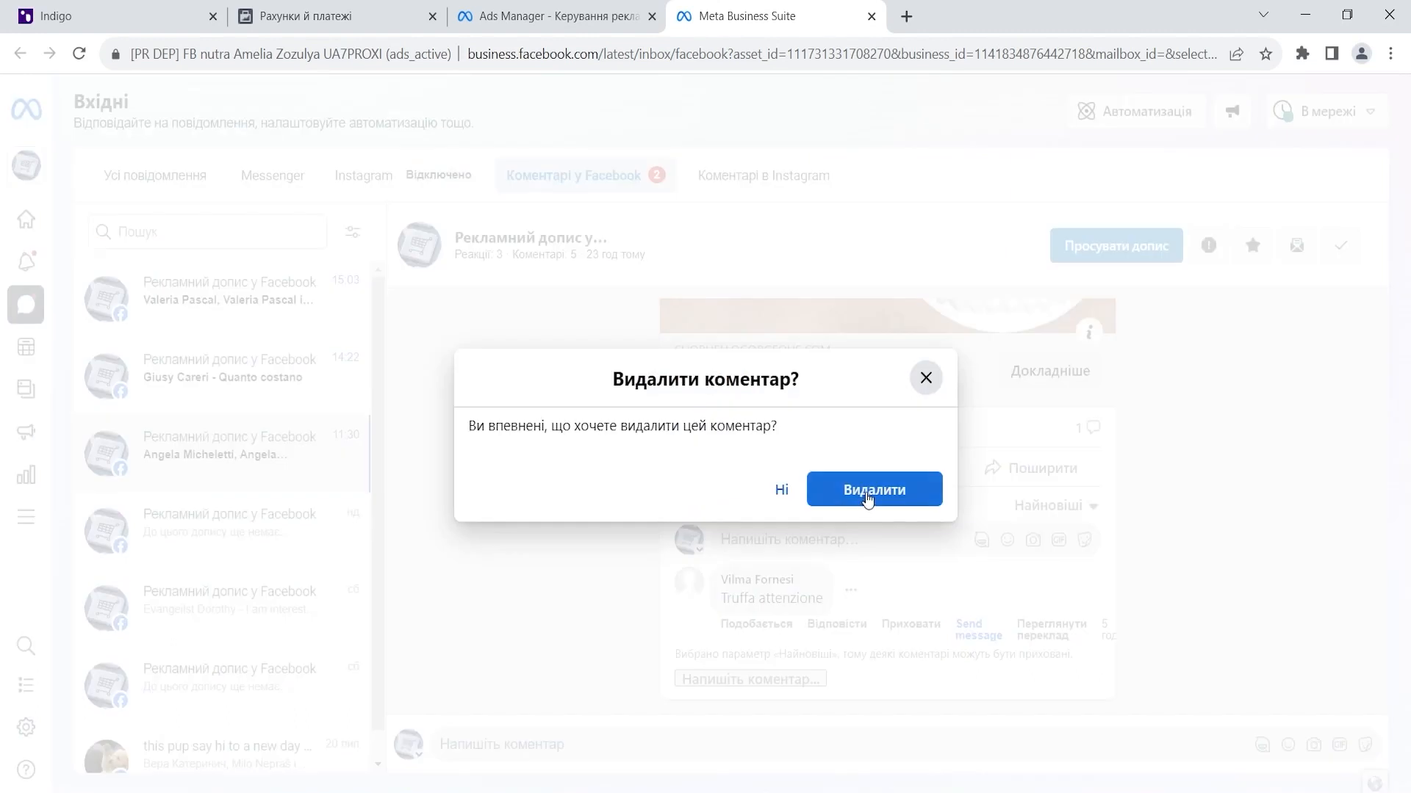
{"action": "left_click", "coordinate": [869, 494]}
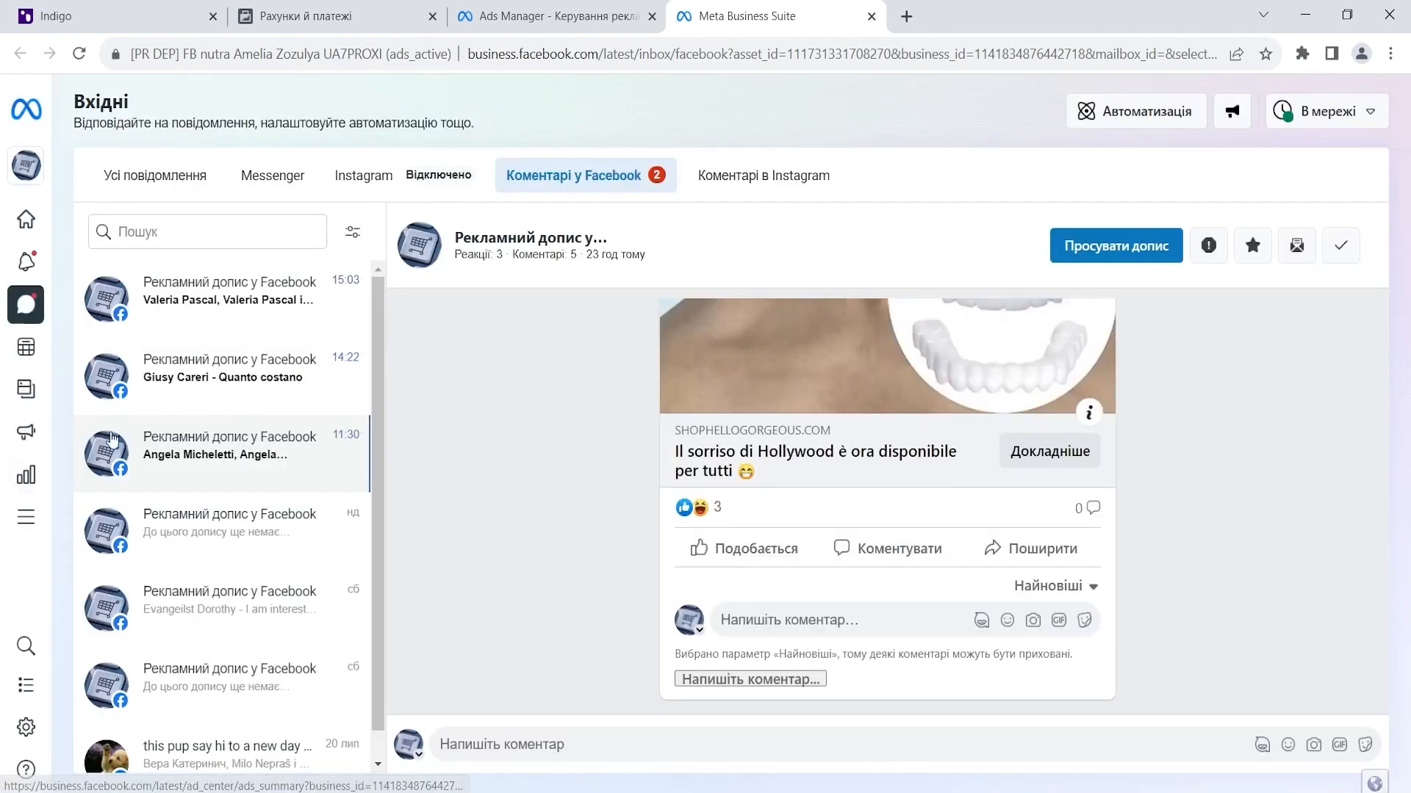
- Delete the single comment on the second ad post
{"action": "left_click", "coordinate": [252, 366]}
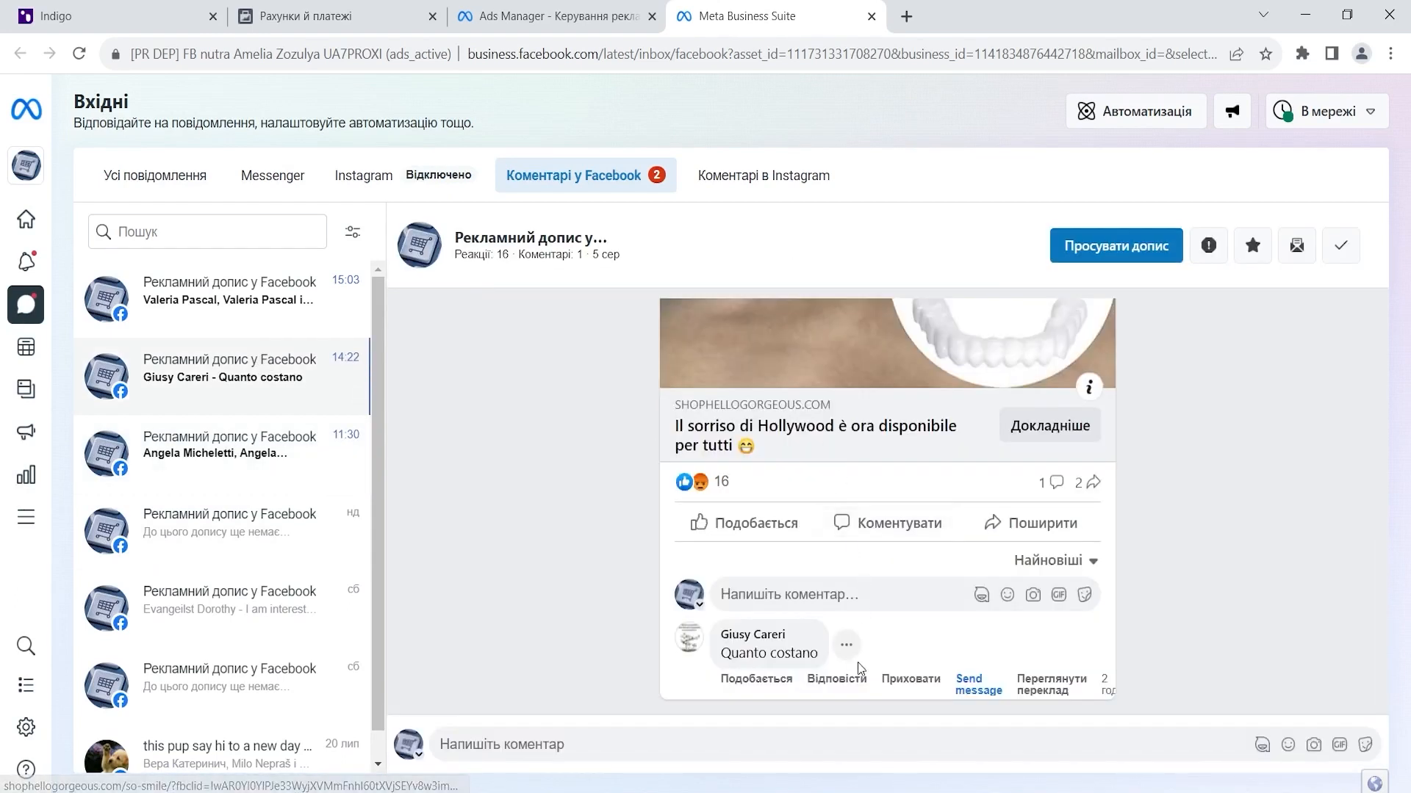
{"action": "left_click", "coordinate": [844, 646]}
{"action": "left_click", "coordinate": [654, 686]}
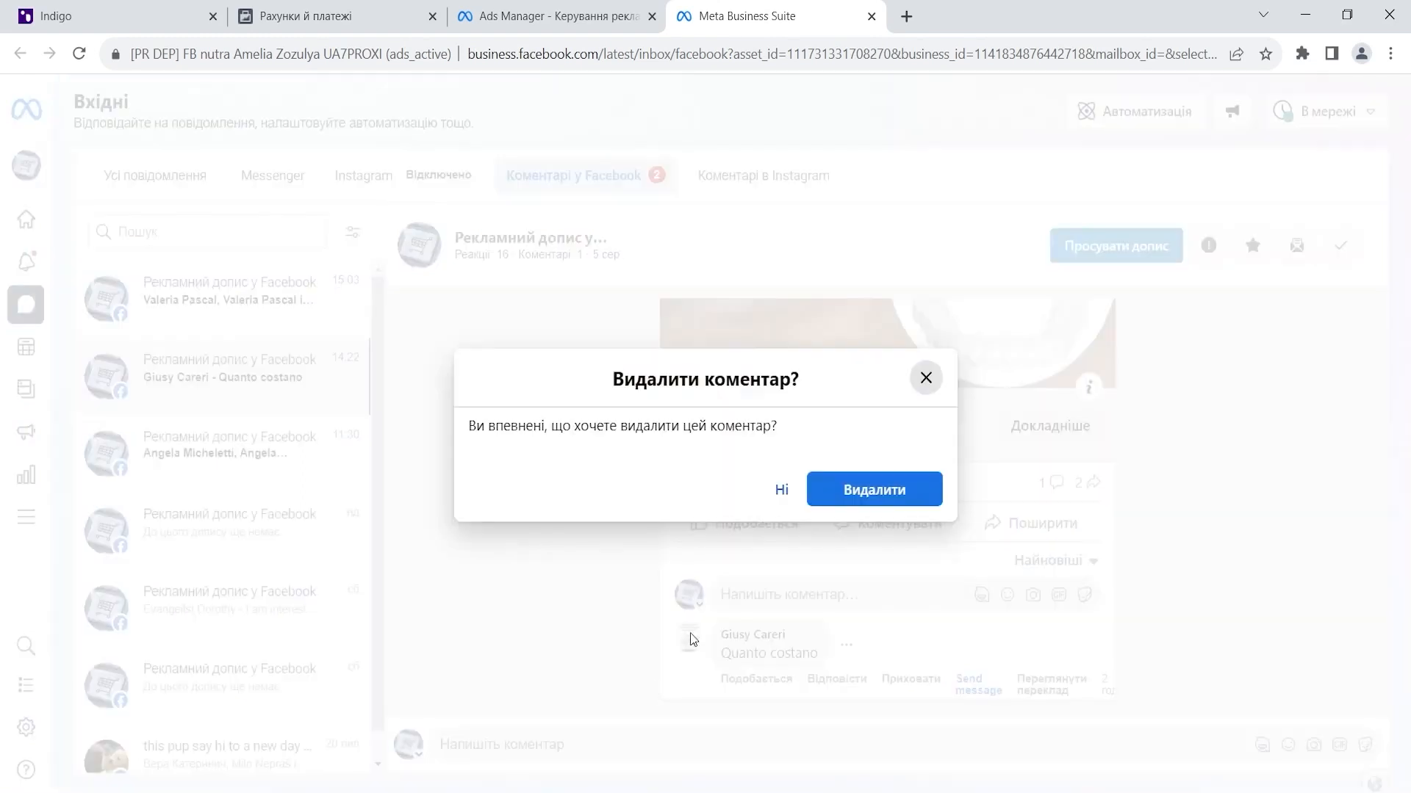
{"action": "left_click", "coordinate": [852, 493]}
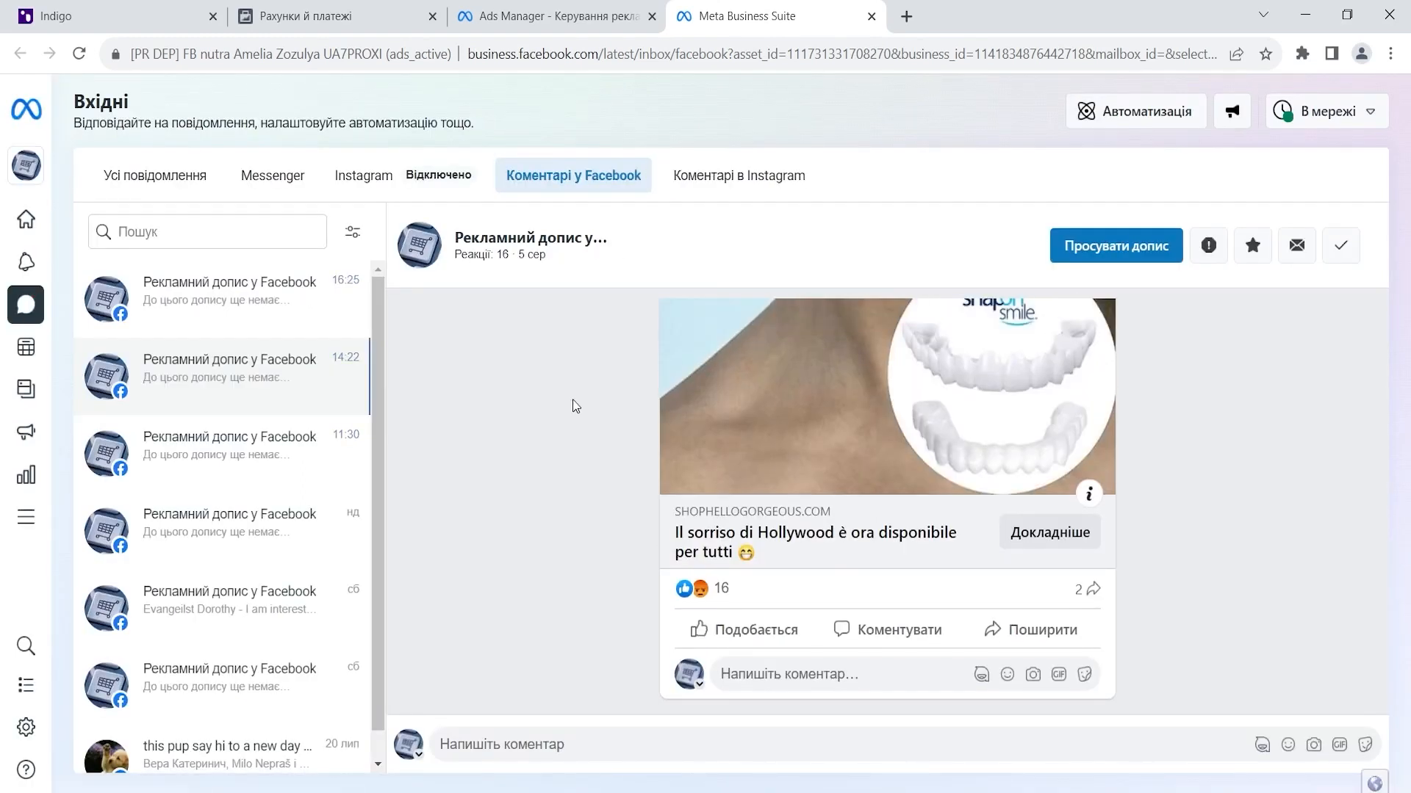
{"action": "left_click", "coordinate": [547, 16]}
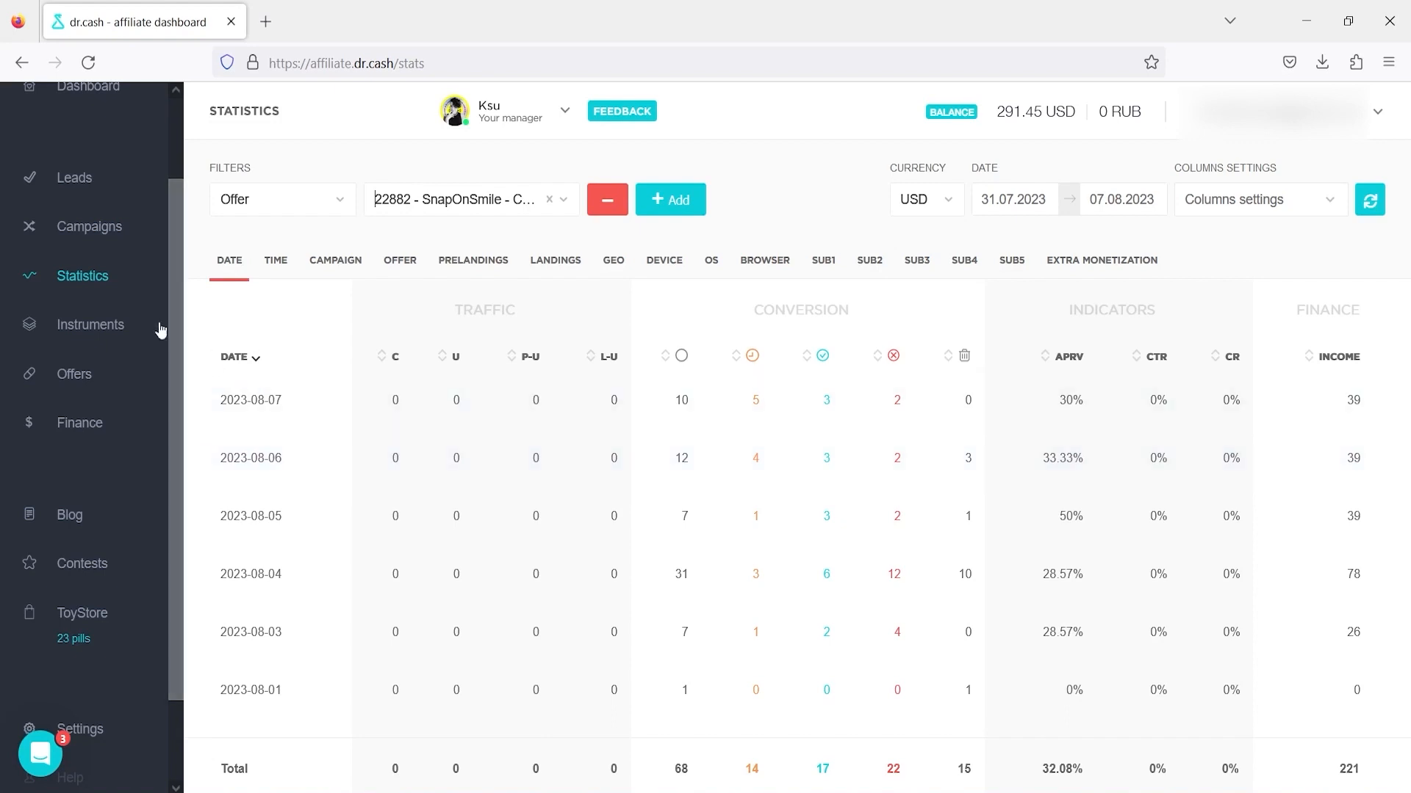
- Open the Leads list and scroll through the SnapOnSmile leads' statuses and payouts
{"action": "left_click", "coordinate": [74, 178]}
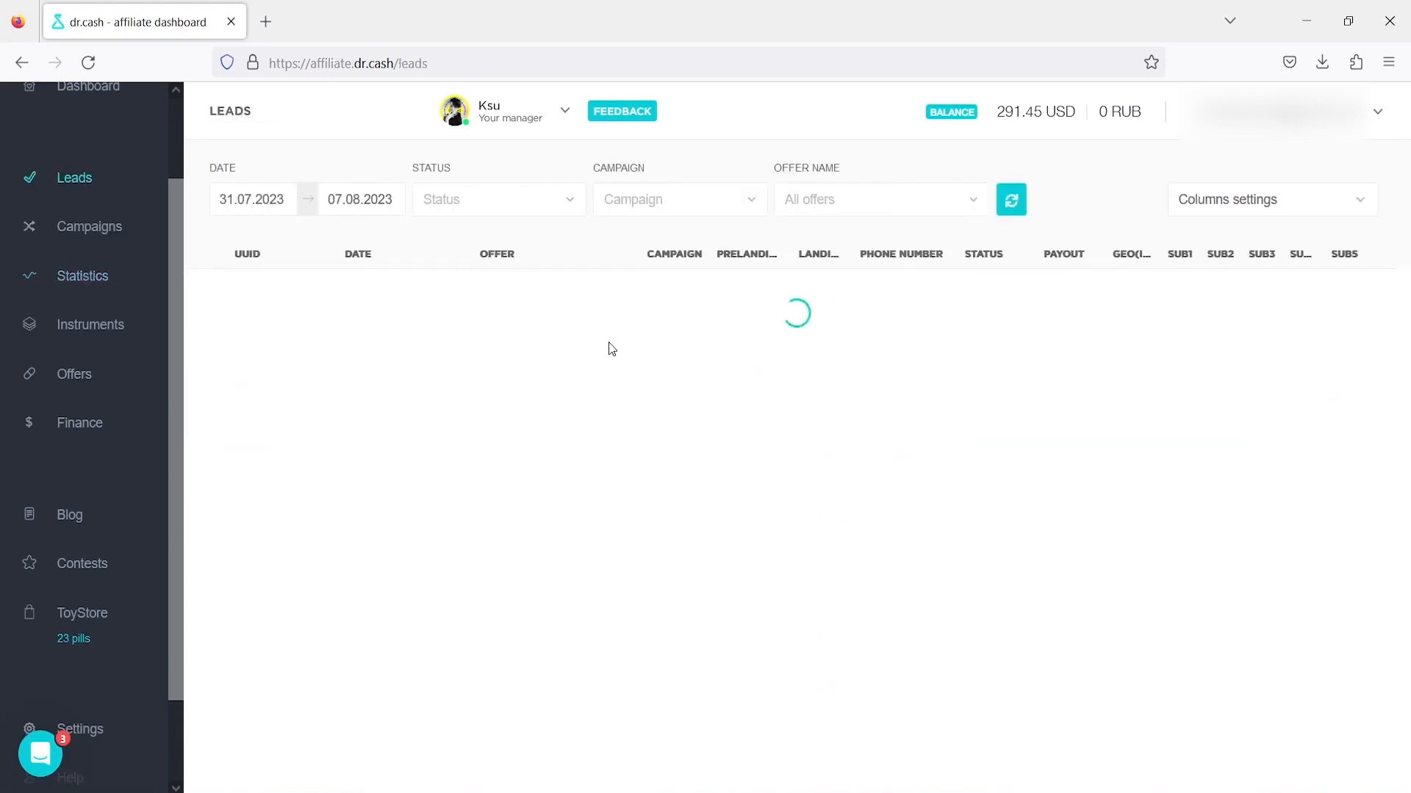
{"action": "scroll", "coordinate": [736, 363], "scroll_direction": "down", "scroll_amount": 10}
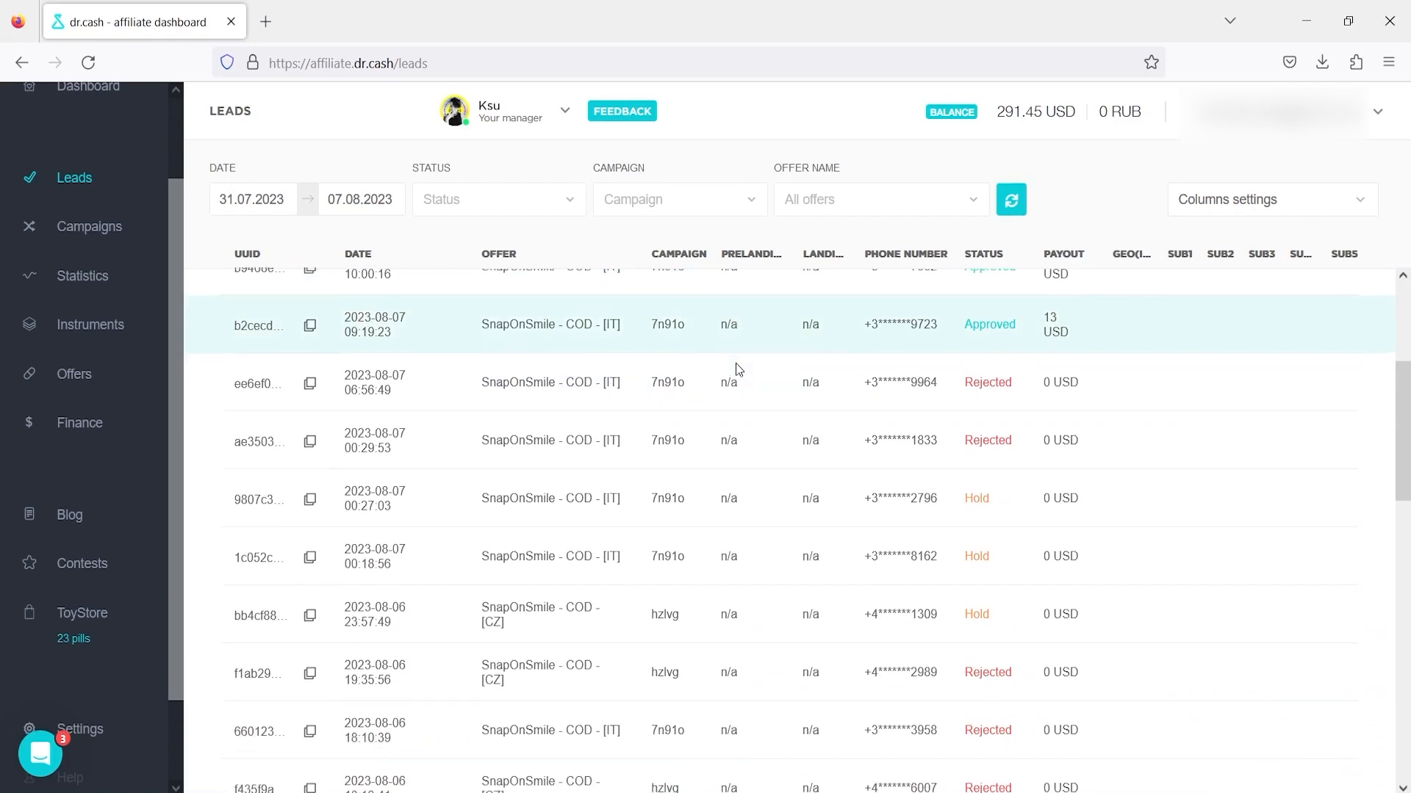
{"action": "scroll", "coordinate": [736, 364], "scroll_direction": "down", "scroll_amount": 15}
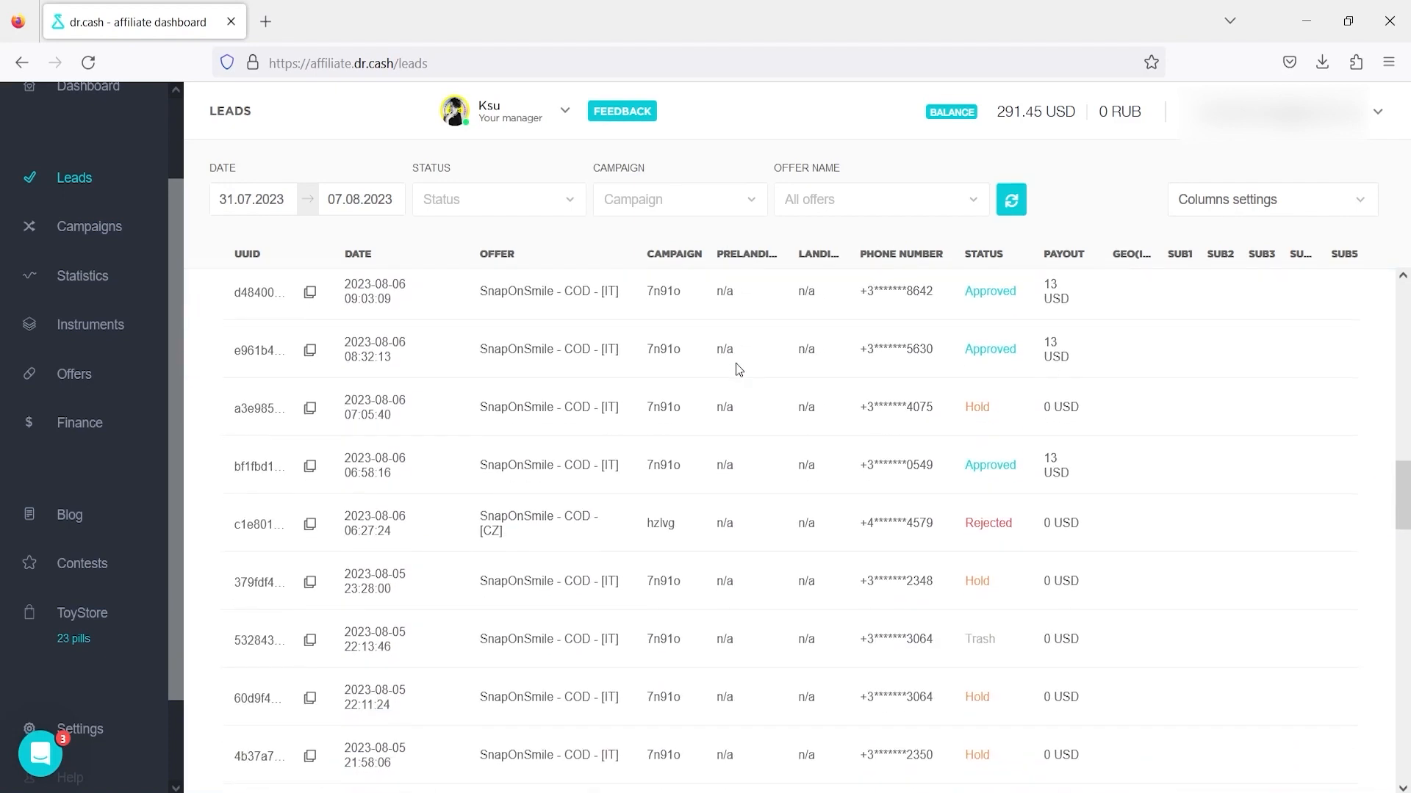
{"action": "scroll", "coordinate": [737, 366], "scroll_direction": "down", "scroll_amount": 20}
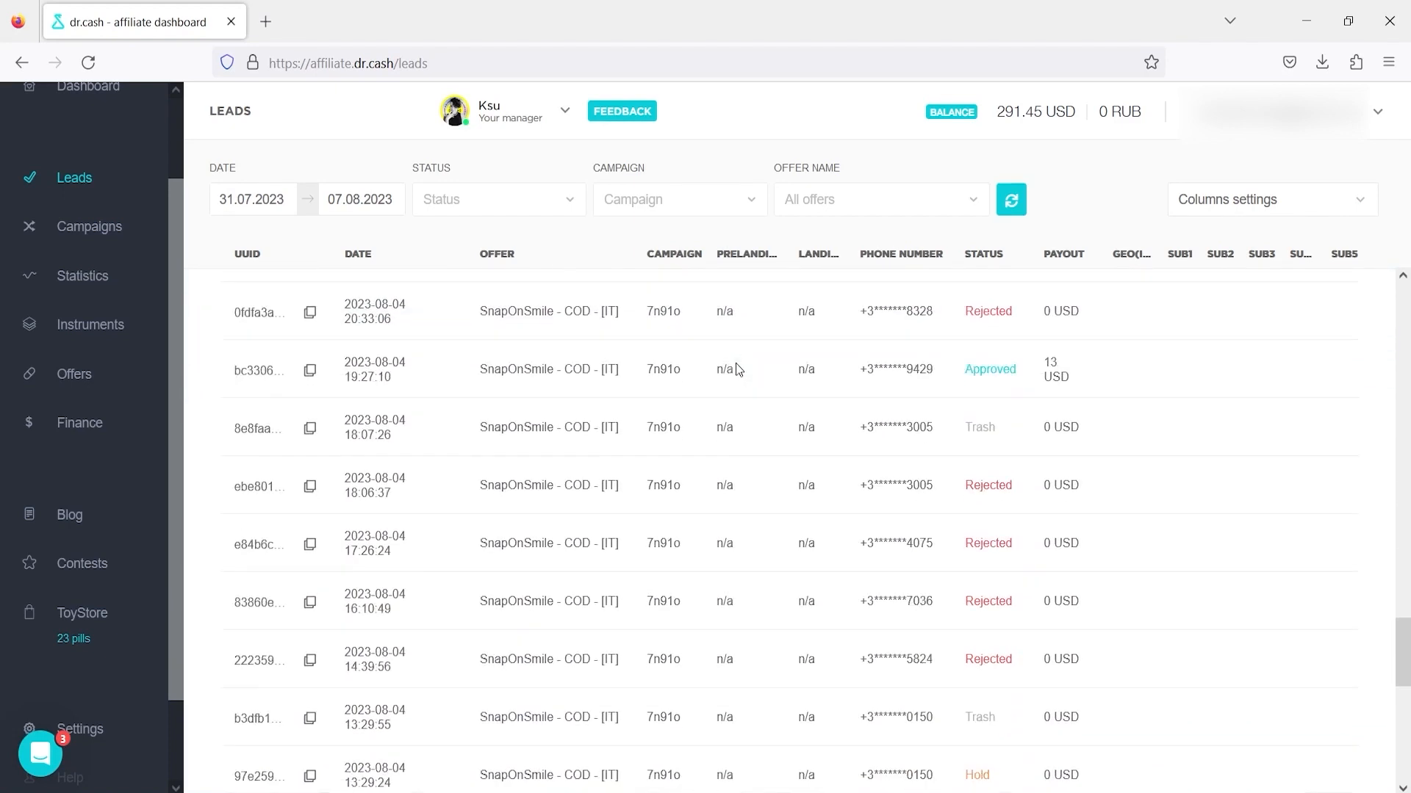
{"action": "scroll", "coordinate": [737, 368], "scroll_direction": "down", "scroll_amount": 20}
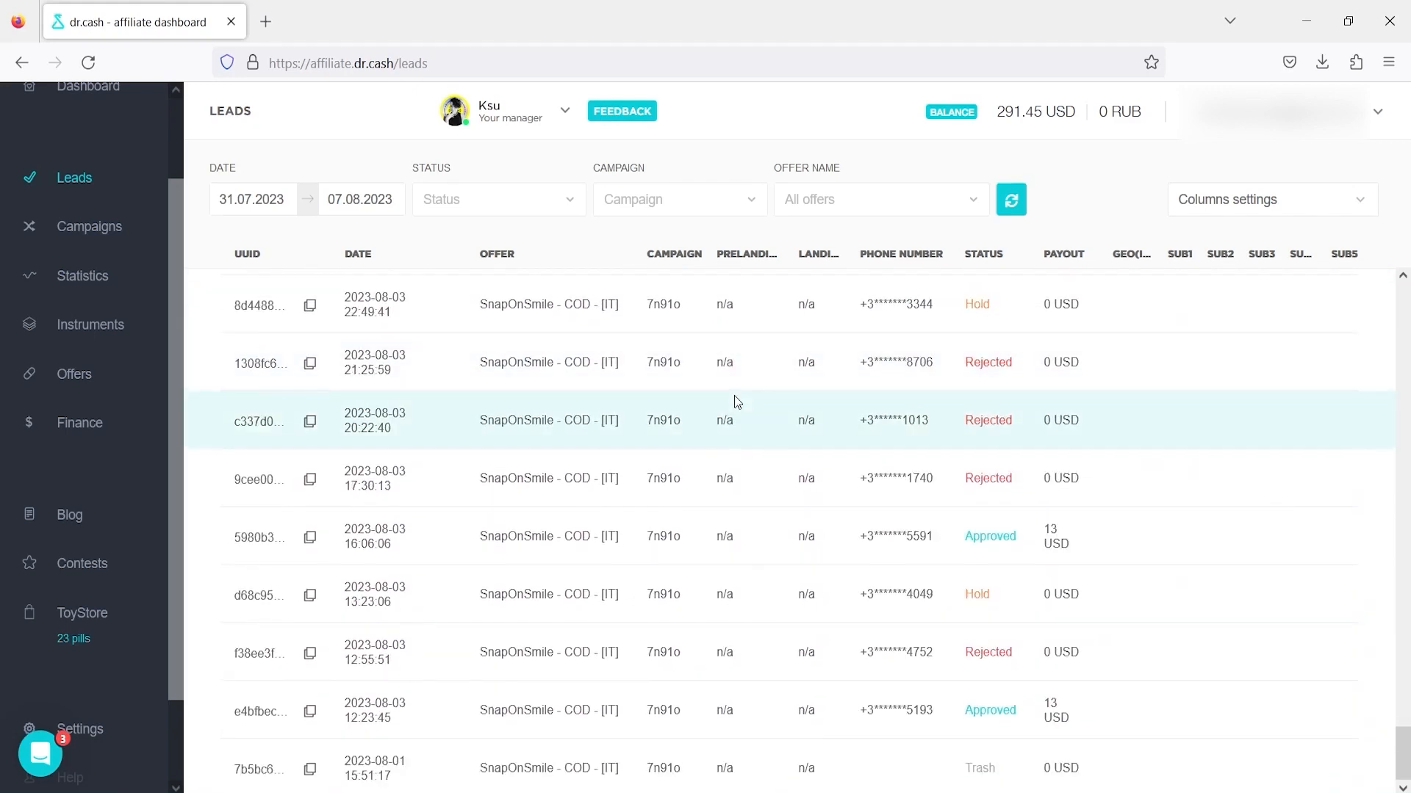
{"action": "scroll", "coordinate": [734, 395], "scroll_direction": "up", "scroll_amount": 15}
{"action": "scroll", "coordinate": [734, 396], "scroll_direction": "up", "scroll_amount": 15}
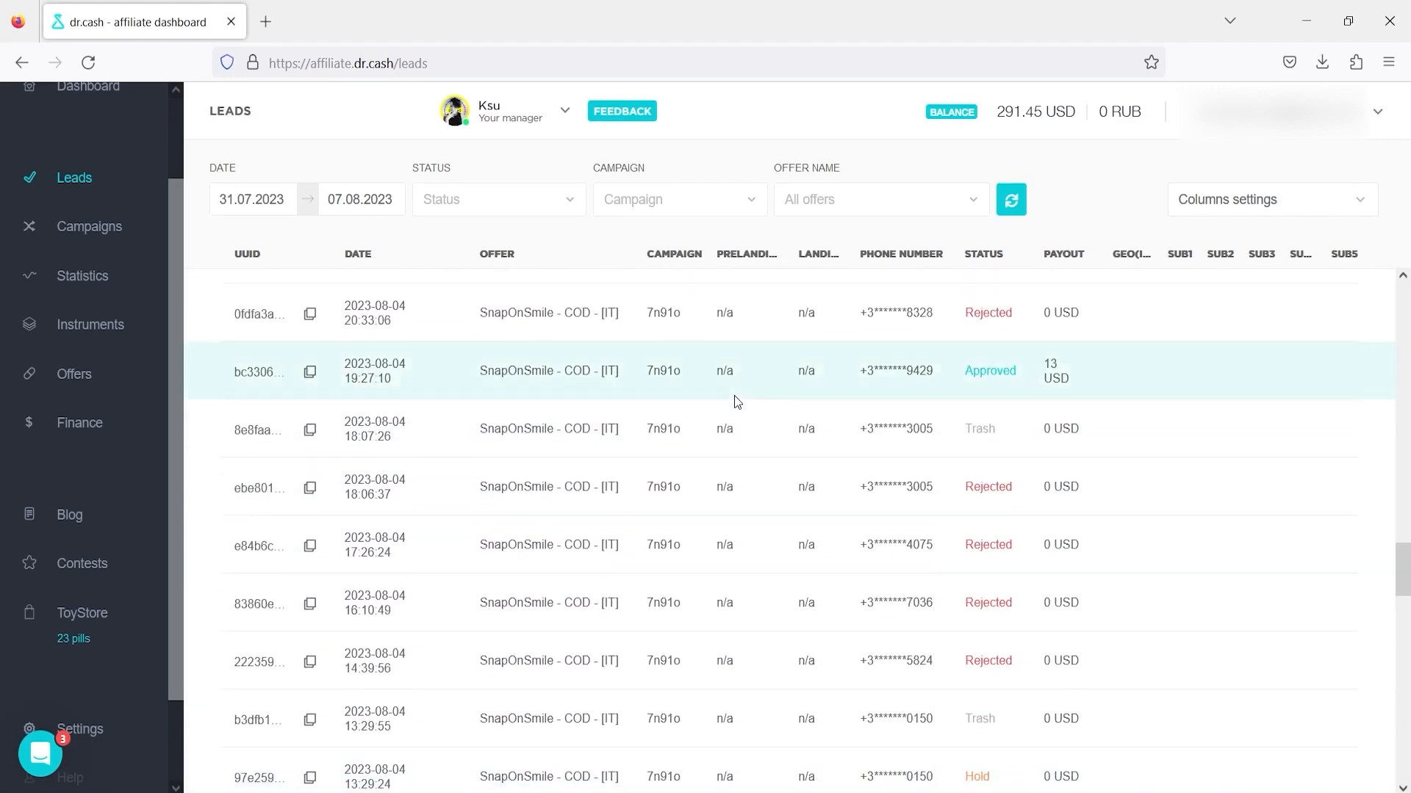